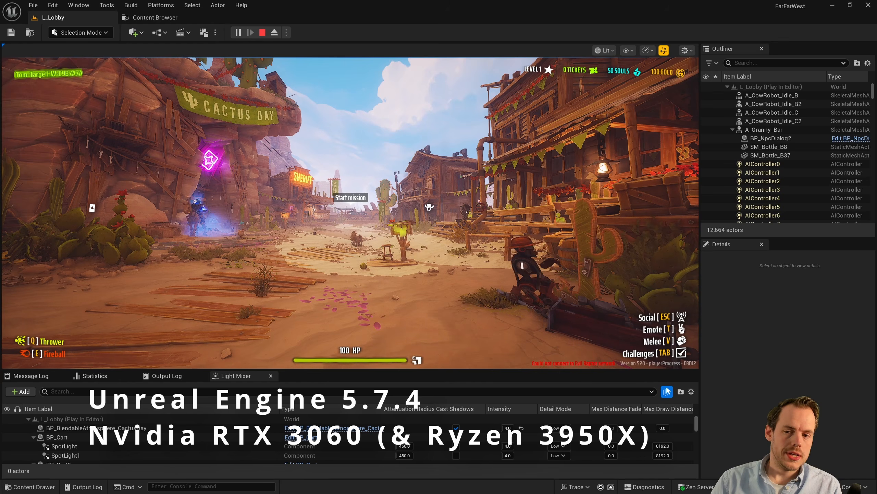
Step: Walk through the town in the running L_Lobby game to look over the scene, and release the game control
{"action": "key", "text": "w"}
{"action": "key", "text": "w"}
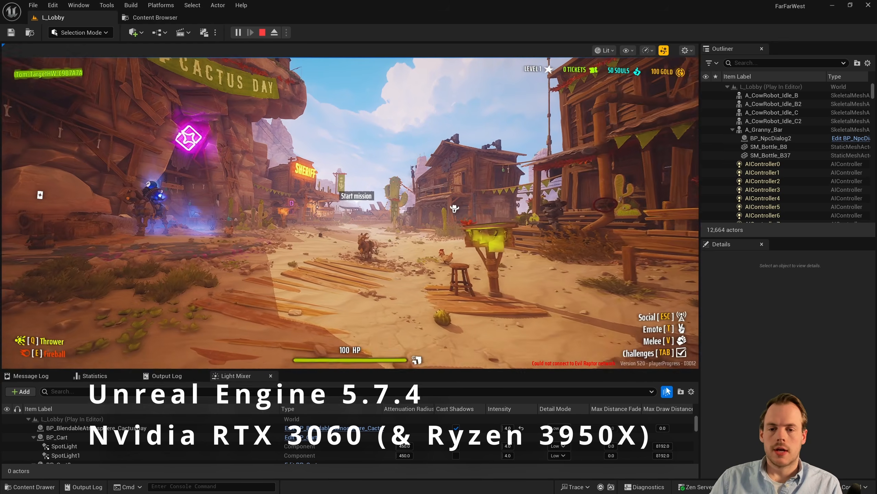
{"action": "key", "text": "w"}
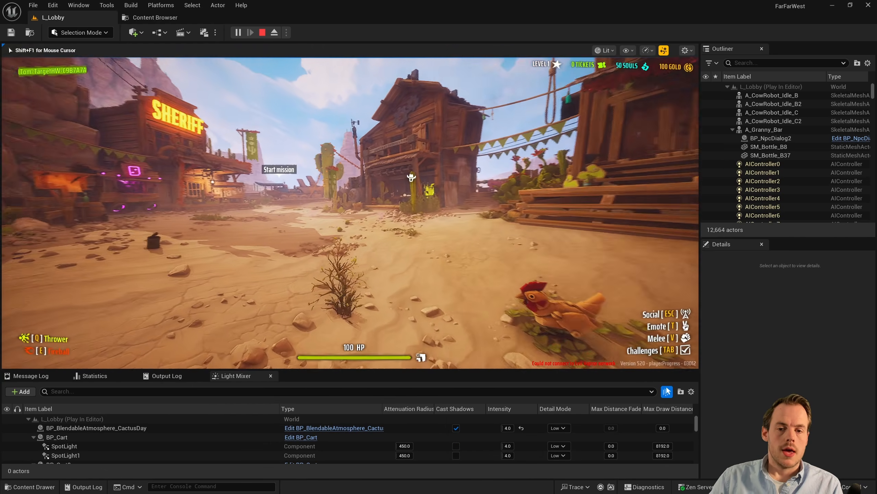
{"action": "key", "text": "w"}
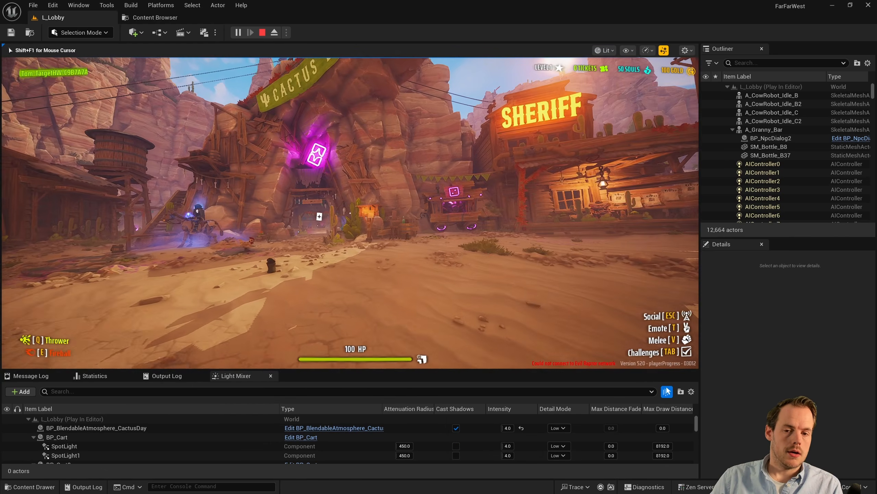
{"action": "key", "text": "Escape"}
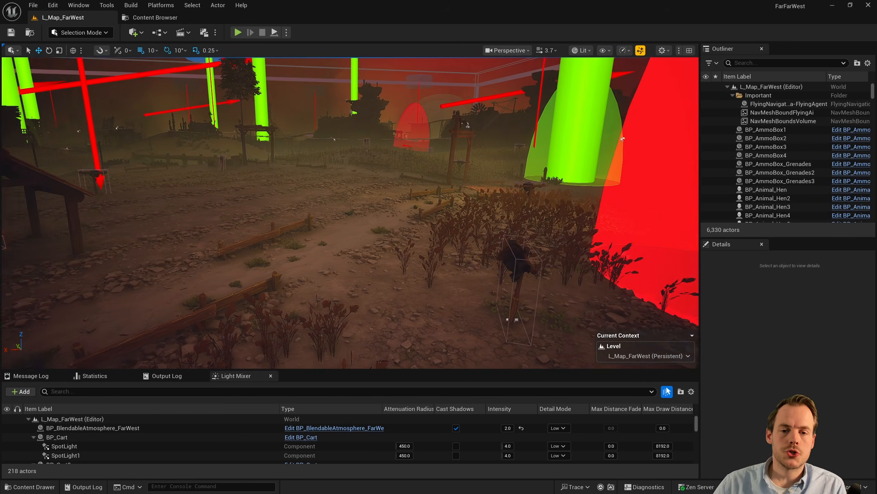
Step: Hide the editor helpers in the L_Map_FarWest viewport and show performance overlays with the console commands stat unitgraph and stat fps
{"action": "key", "text": "g"}
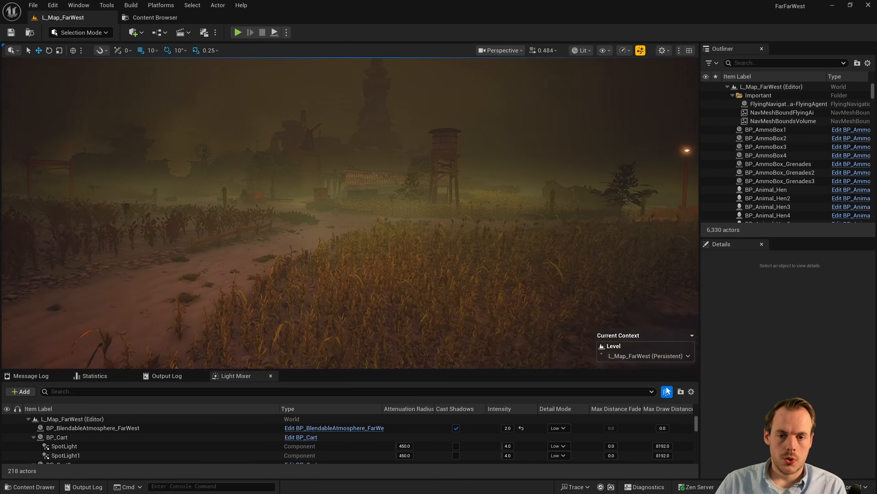
{"action": "key", "text": "grave"}
{"action": "type", "text": "stat unitgraph"}
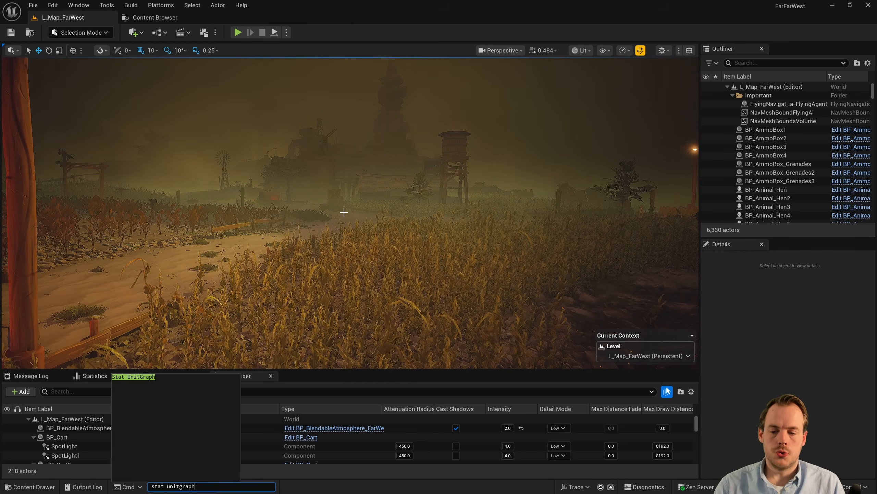
{"action": "key", "text": "Return"}
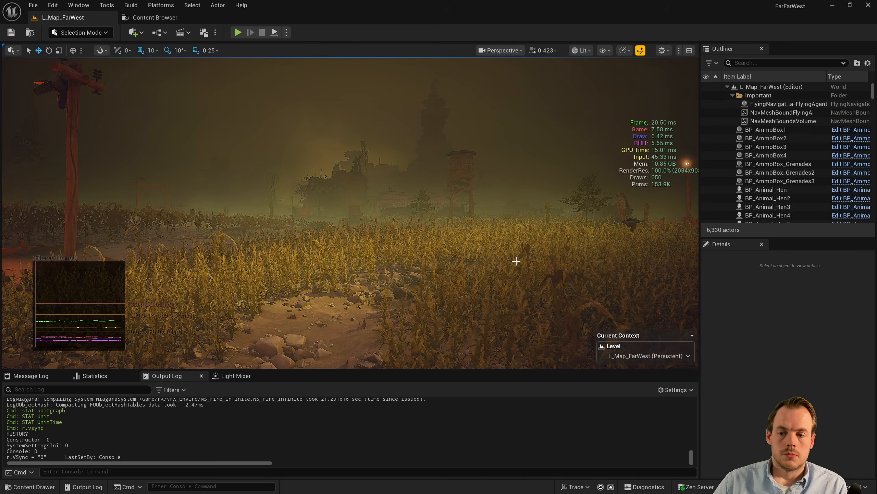
{"action": "key", "text": "grave"}
{"action": "type", "text": "stat fps"}
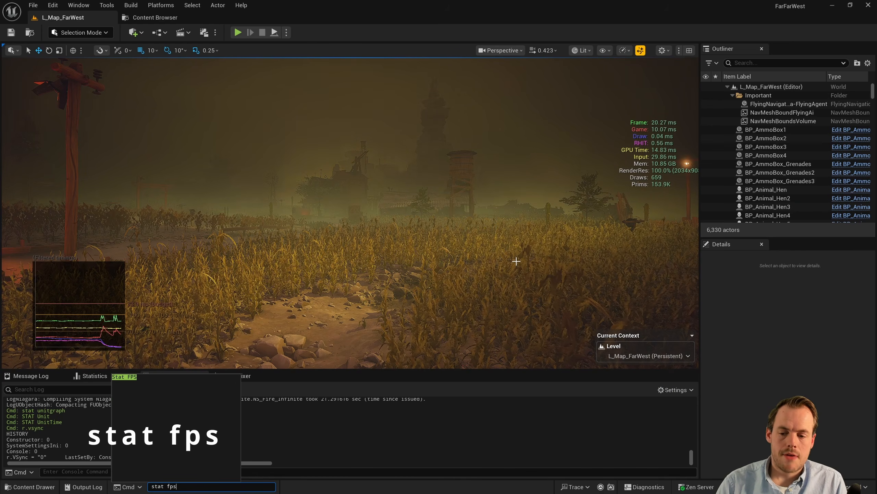
{"action": "key", "text": "Return"}
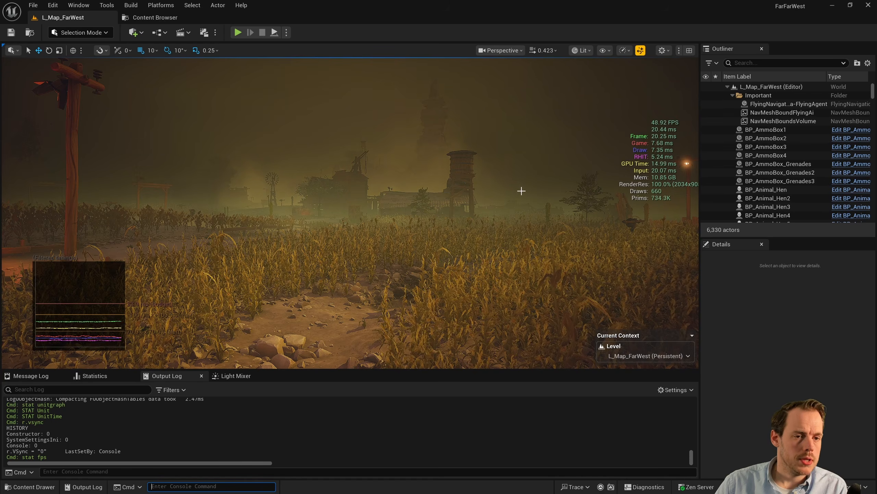
Step: Launch the Unreal Insights session browser and review the available trace options, leaving no actor selected
{"action": "left_click", "coordinate": [576, 486]}
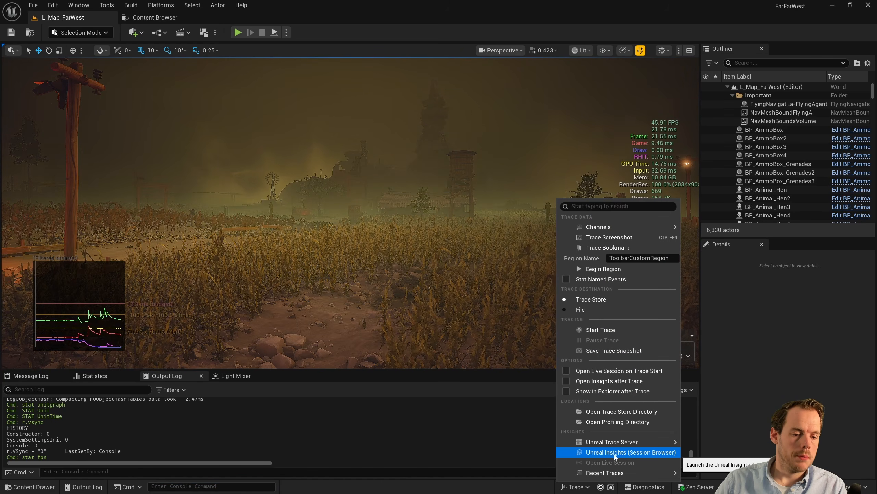
{"action": "left_click", "coordinate": [615, 454]}
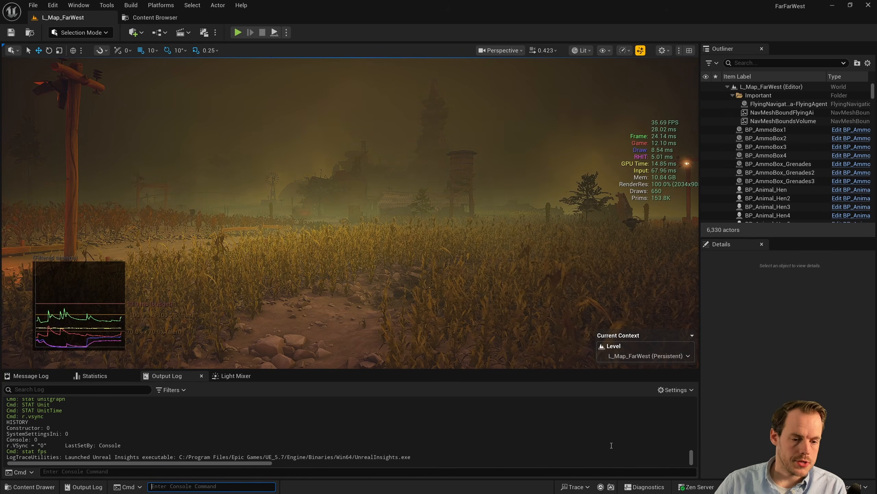
{"action": "left_click", "coordinate": [576, 487]}
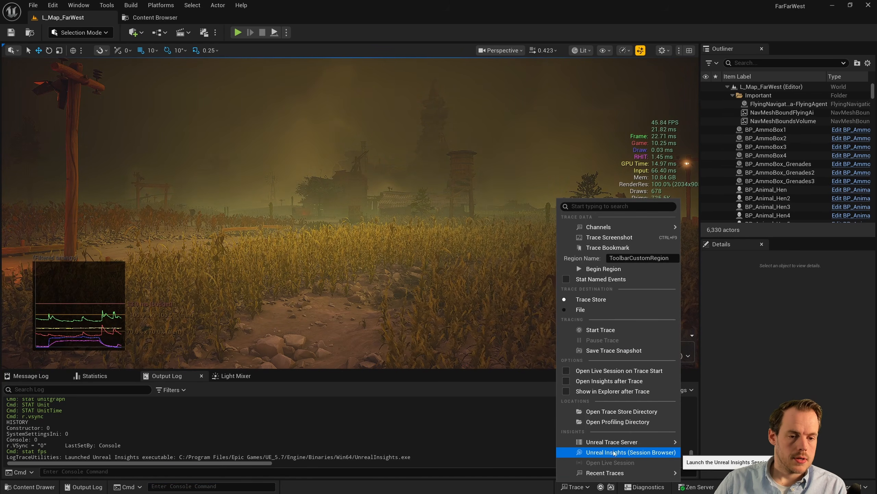
{"action": "mouse_move", "coordinate": [618, 227]}
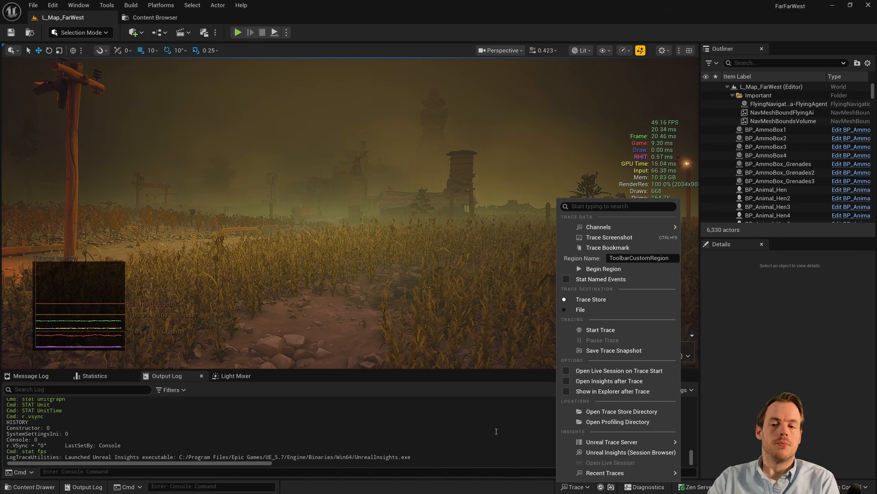
{"action": "left_click", "coordinate": [535, 170]}
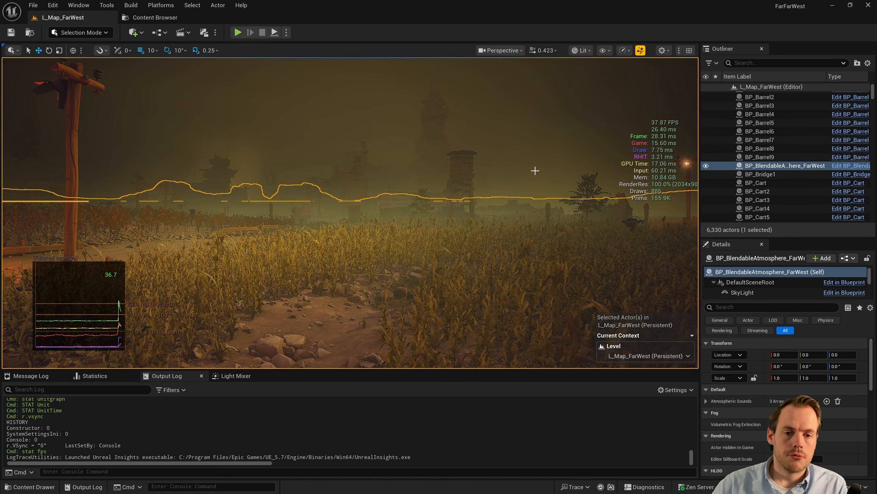
{"action": "key", "text": "Escape"}
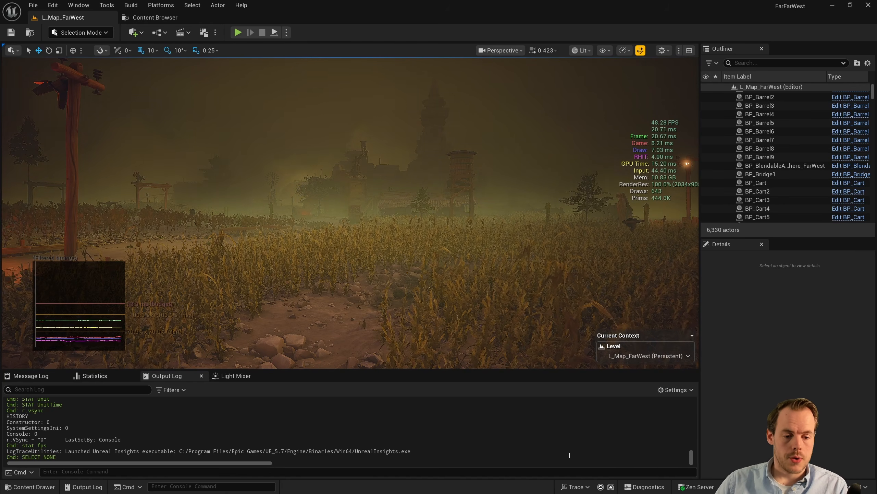
Step: Start an Unreal Insights trace and switch the level viewport to fullscreen
{"action": "left_click", "coordinate": [601, 487]}
{"action": "right_click_drag", "start_coordinate": [512, 283], "coordinate": [514, 285]}
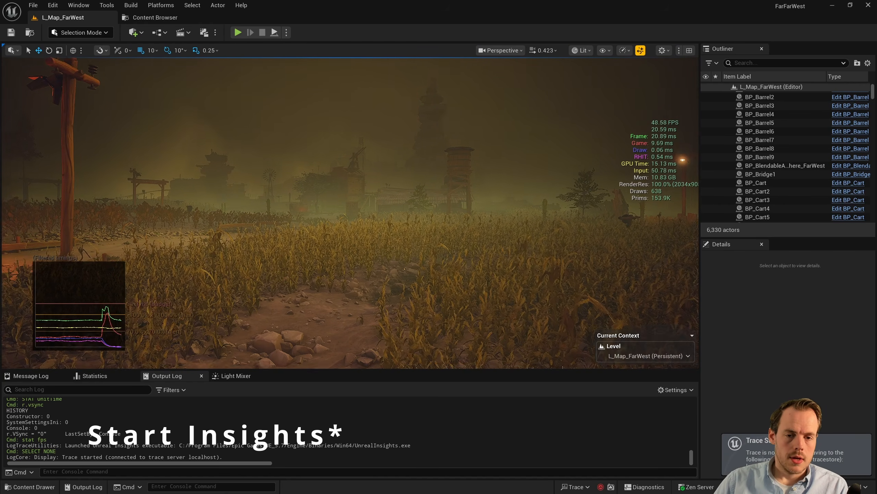
{"action": "key", "text": "F11"}
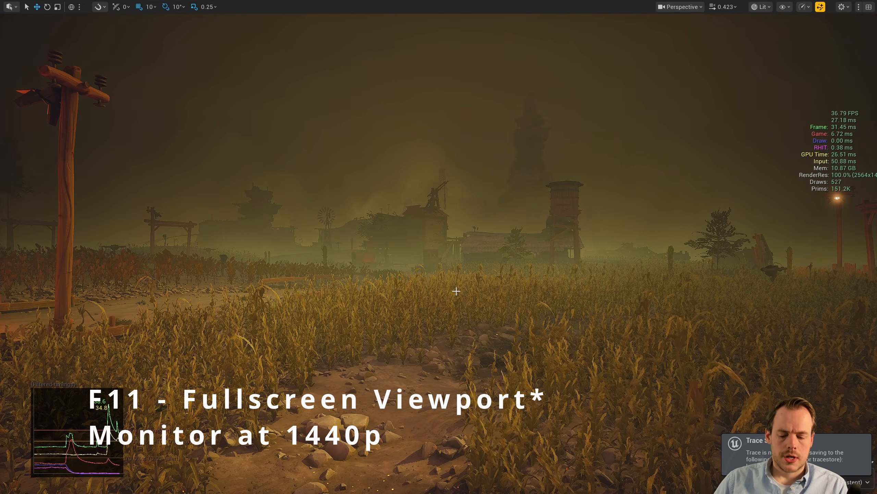
Step: Fly the camera from the cornfield through the western settlements to capture performance data, and leave the fullscreen viewport
{"action": "key", "text": "w"}
{"action": "right_click_drag", "start_coordinate": [449, 289], "coordinate": [340, 277]}
{"action": "scroll", "coordinate": [447, 290], "scroll_direction": "up", "scroll_amount": 5}
{"action": "key", "text": "w"}
{"action": "scroll", "coordinate": [445, 289], "scroll_direction": "up", "scroll_amount": 3}
{"action": "key", "text": "w"}
{"action": "key", "text": "w"}
{"action": "key", "text": "w"}
{"action": "key", "text": "w"}
{"action": "key", "text": "w"}
{"action": "key", "text": "w"}
{"action": "key", "text": "w"}
{"action": "key", "text": "w"}
{"action": "key", "text": "w"}
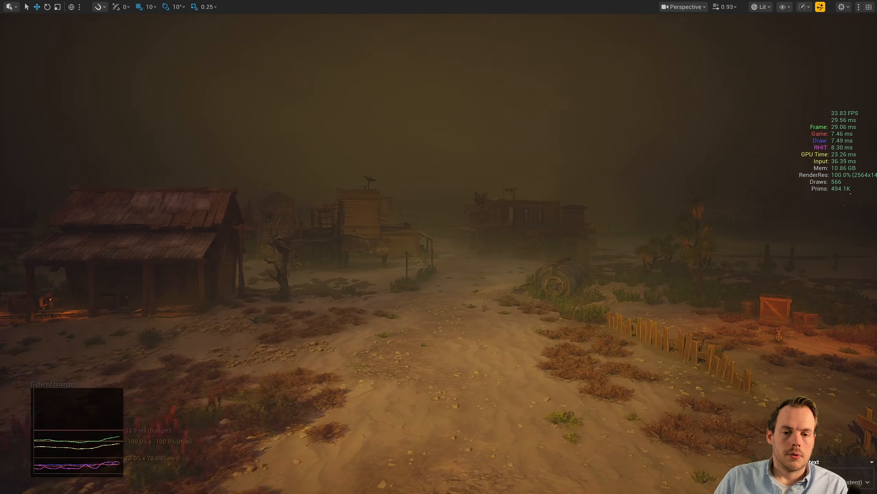
{"action": "key", "text": "w"}
{"action": "right_click_drag", "start_coordinate": [341, 277], "coordinate": [340, 277]}
{"action": "key", "text": "w"}
{"action": "key", "text": "s"}
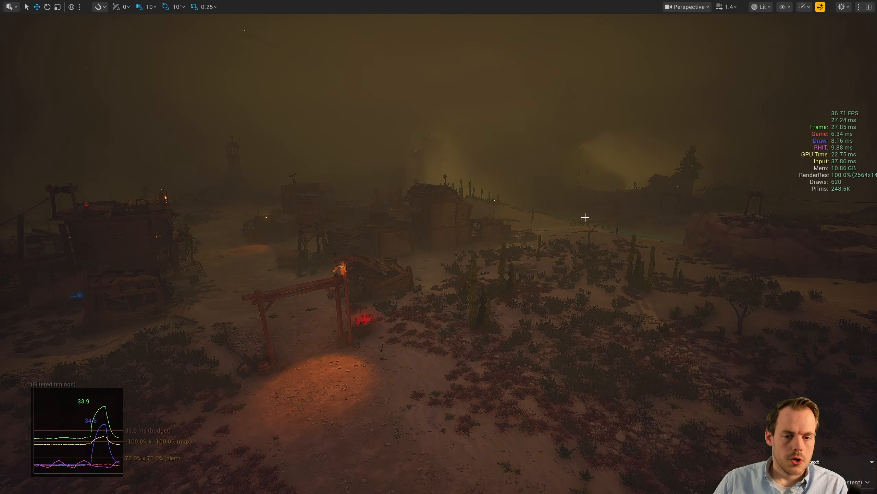
{"action": "key", "text": "F11"}
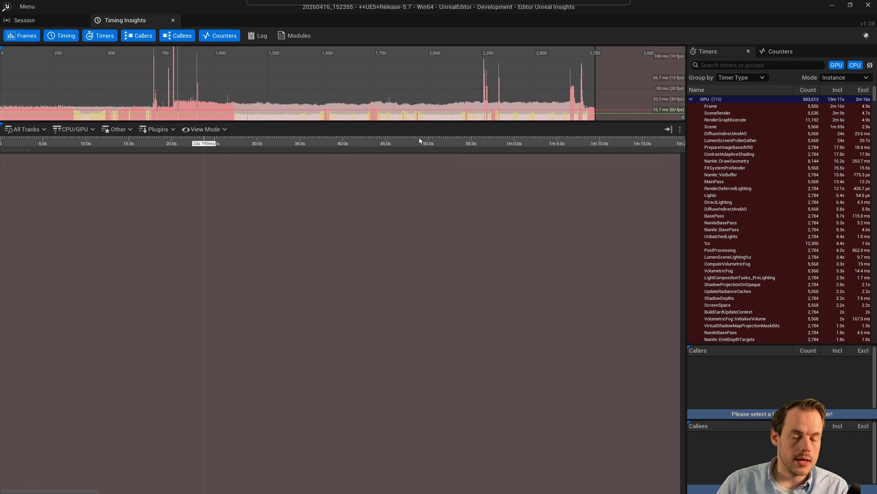
Step: In Unreal Insights, examine the slow frames around frame 2,670 across the GPU and GameThread tracks, including HitProxyReadback
{"action": "left_click", "coordinate": [568, 103]}
{"action": "scroll", "coordinate": [552, 101], "scroll_direction": "up", "scroll_amount": 3}
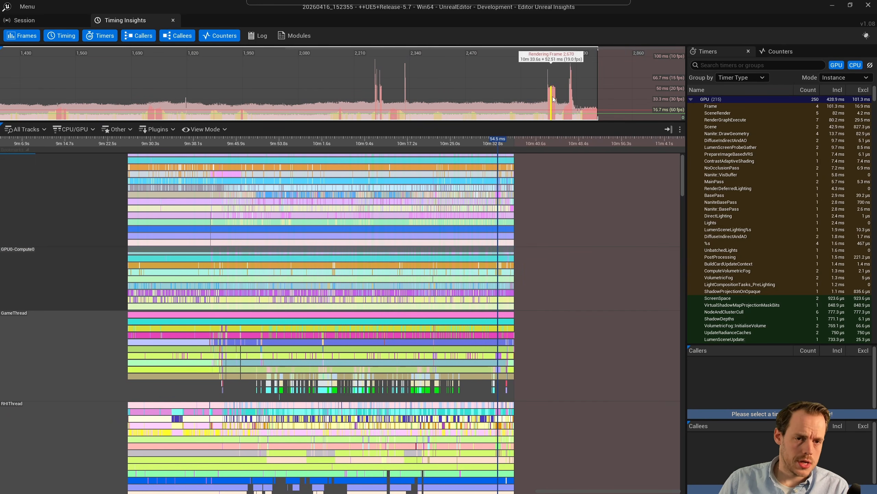
{"action": "left_click", "coordinate": [552, 99]}
{"action": "scroll", "coordinate": [506, 207], "scroll_direction": "up", "scroll_amount": 3}
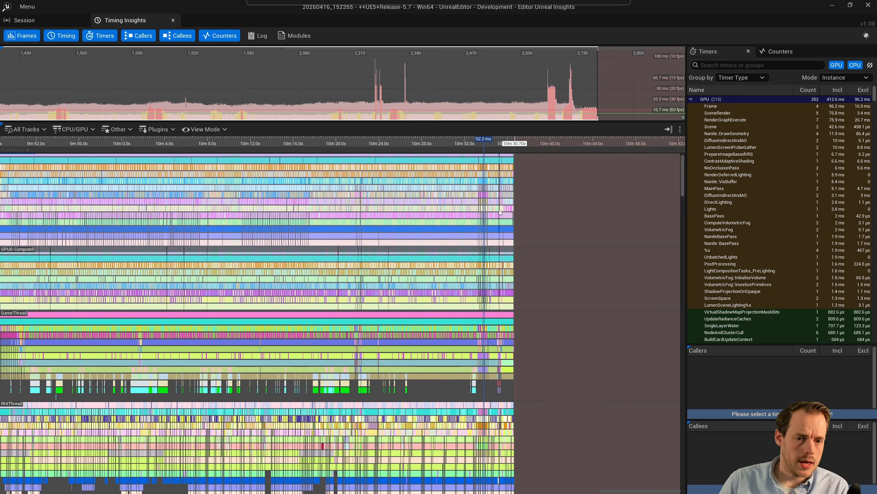
{"action": "scroll", "coordinate": [506, 208], "scroll_direction": "up", "scroll_amount": 15}
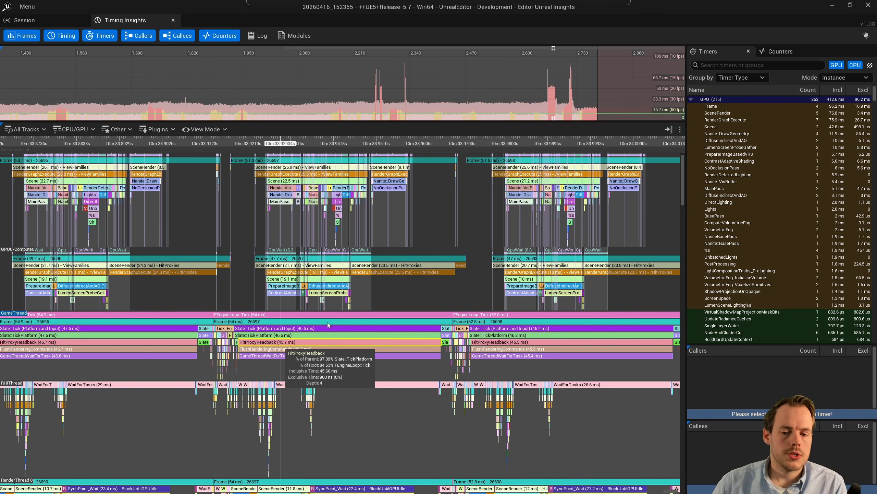
{"action": "left_click", "coordinate": [327, 371]}
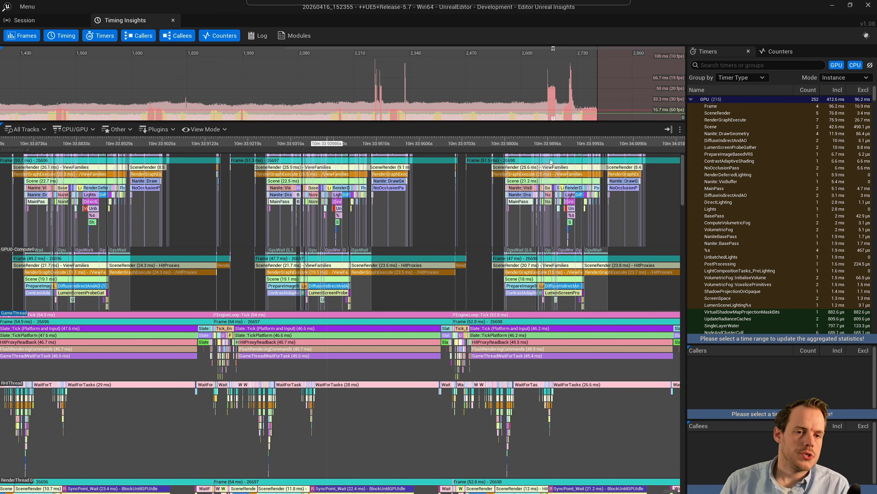
Step: Select a steady frame before the spike in the frame graph and focus the timeline on its GPU work
{"action": "scroll", "coordinate": [579, 92], "scroll_direction": "up", "scroll_amount": 4}
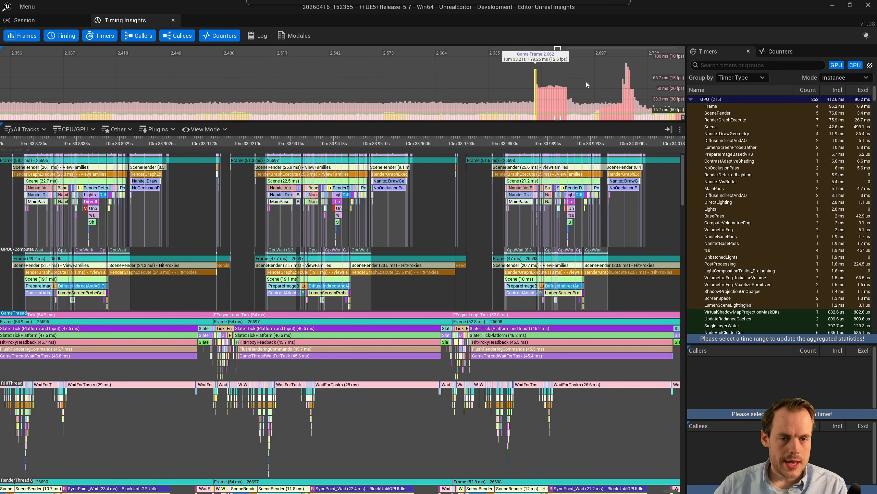
{"action": "left_click", "coordinate": [459, 108]}
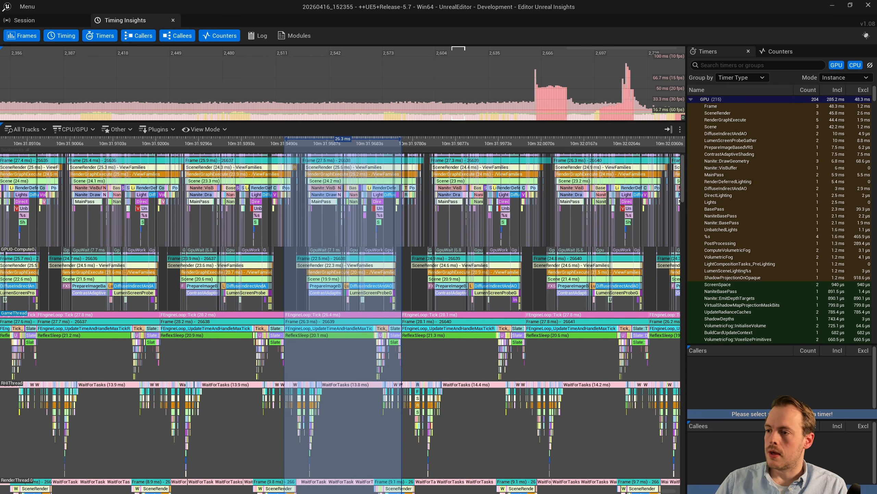
{"action": "left_click", "coordinate": [408, 300]}
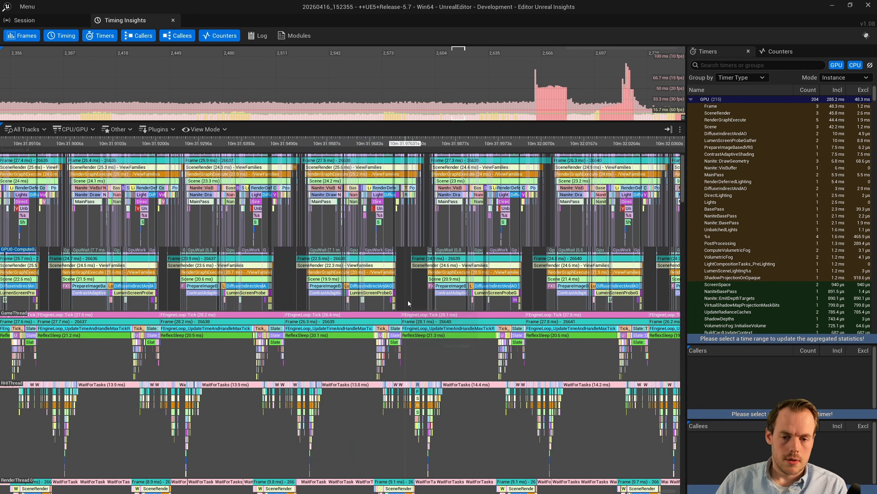
{"action": "scroll", "coordinate": [276, 211], "scroll_direction": "up", "scroll_amount": 6}
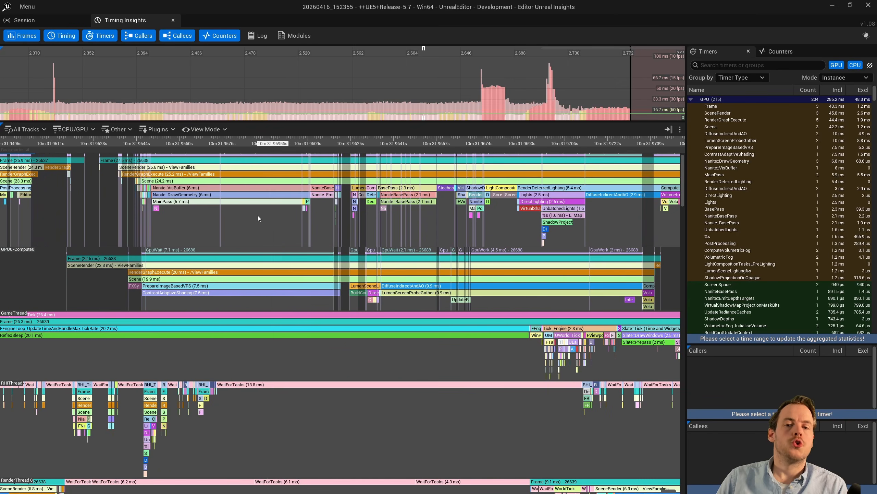
Step: Examine the Nanite::VisBuffer pass and its DrawGeometry and MainPass events on the frame's GPU track
{"action": "scroll", "coordinate": [249, 212], "scroll_direction": "up", "scroll_amount": 2}
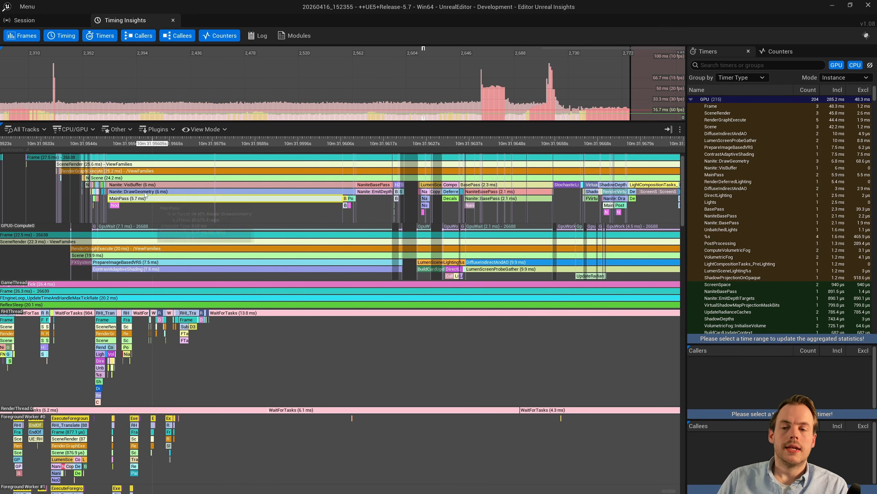
{"action": "scroll", "coordinate": [150, 192], "scroll_direction": "down", "scroll_amount": 2}
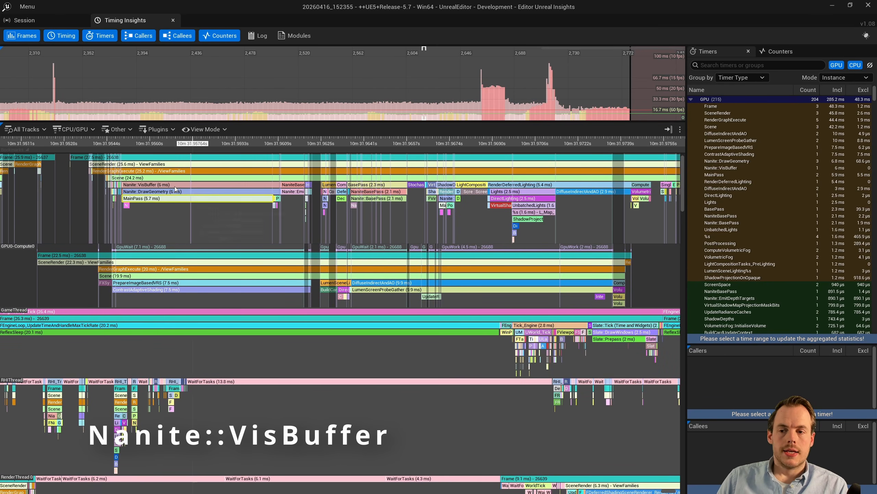
{"action": "left_click_drag", "start_coordinate": [233, 222], "coordinate": [187, 225]}
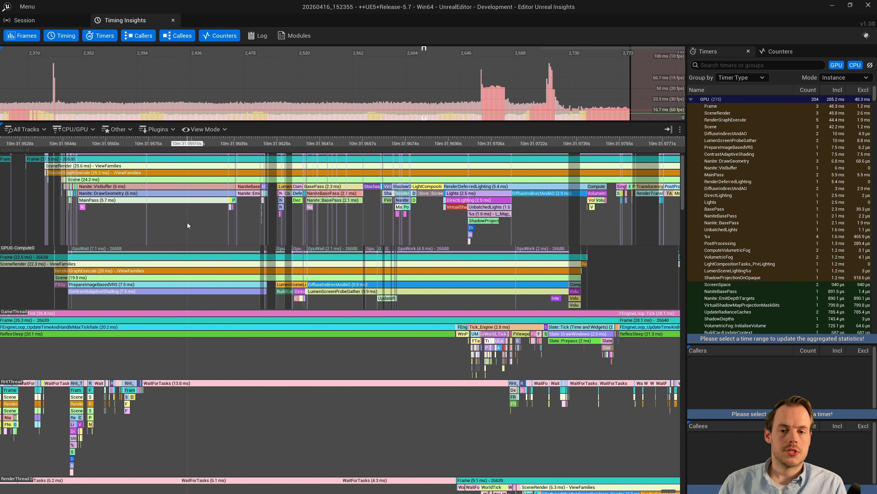
{"action": "scroll", "coordinate": [147, 204], "scroll_direction": "up", "scroll_amount": 3}
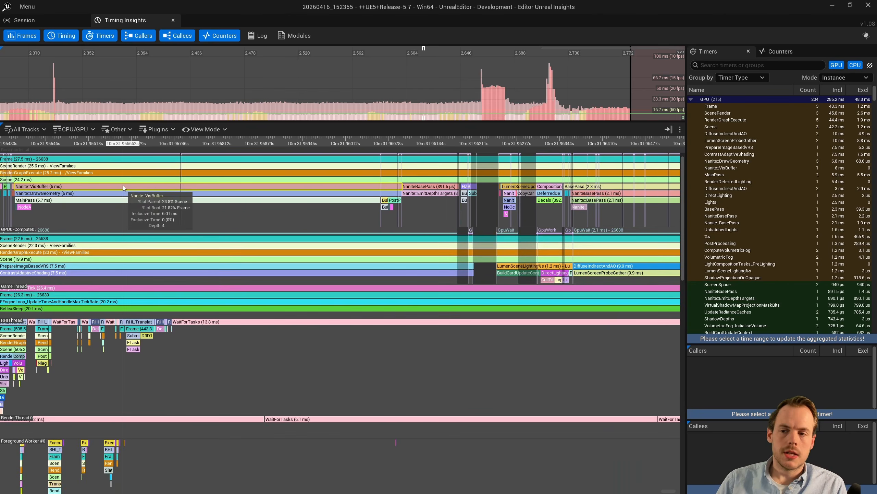
{"action": "scroll", "coordinate": [142, 193], "scroll_direction": "down", "scroll_amount": 1}
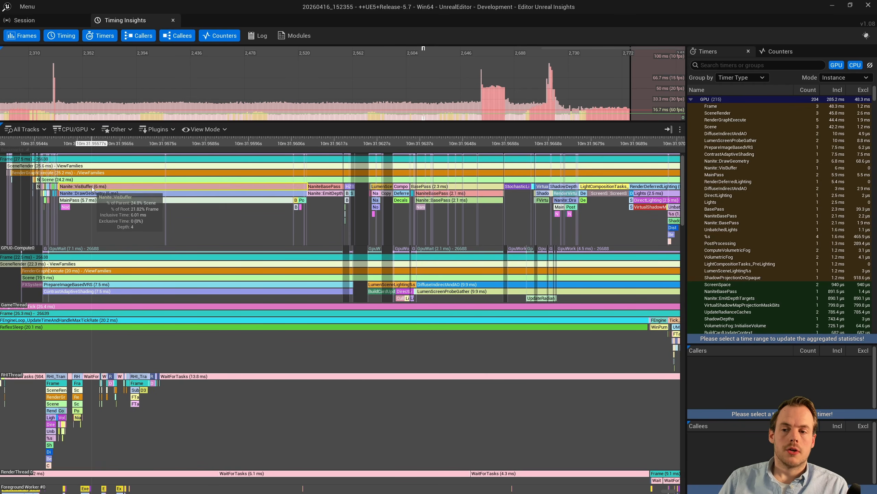
{"action": "scroll", "coordinate": [93, 190], "scroll_direction": "up", "scroll_amount": 2}
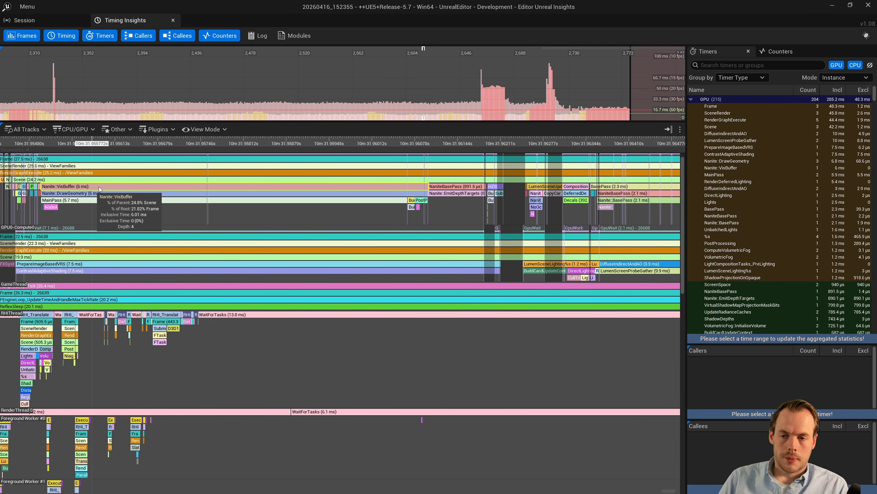
{"action": "scroll", "coordinate": [96, 189], "scroll_direction": "down", "scroll_amount": 2}
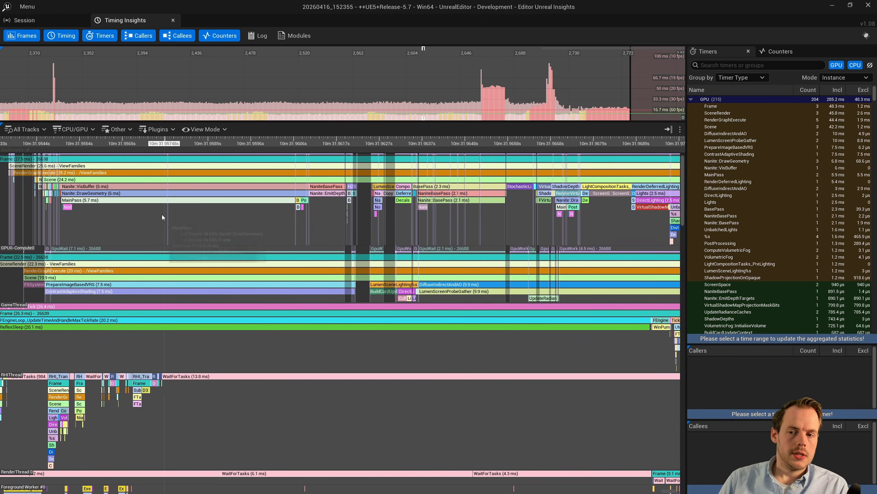
Step: Plot the Nanite::VisBuffer timer as a series in the Main Graph and enlarge the graph's vertical scale
{"action": "left_click", "coordinate": [133, 188]}
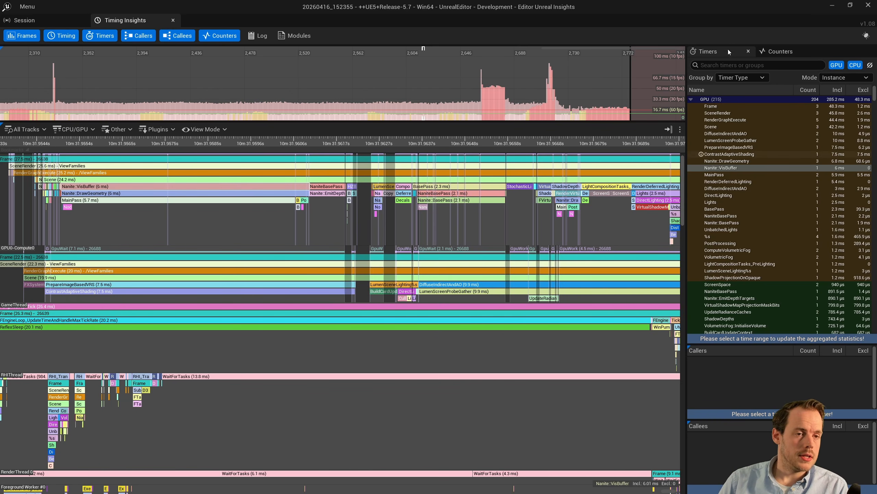
{"action": "double_click", "coordinate": [722, 167]}
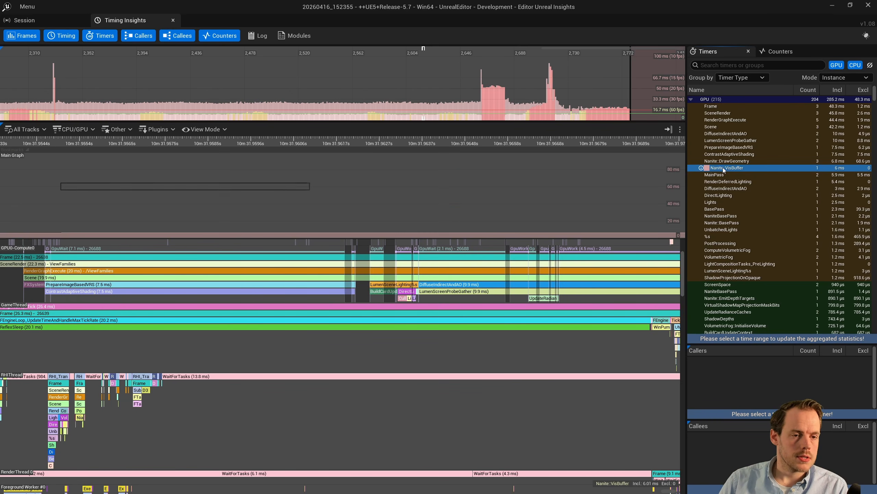
{"action": "left_click", "coordinate": [183, 177]}
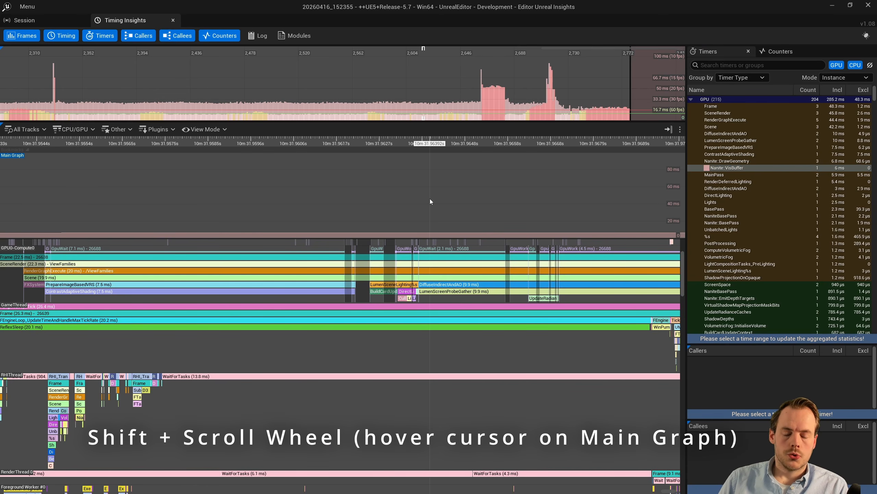
{"action": "scroll", "coordinate": [429, 202], "scroll_direction": "up", "scroll_amount": 5, "text": "shift"}
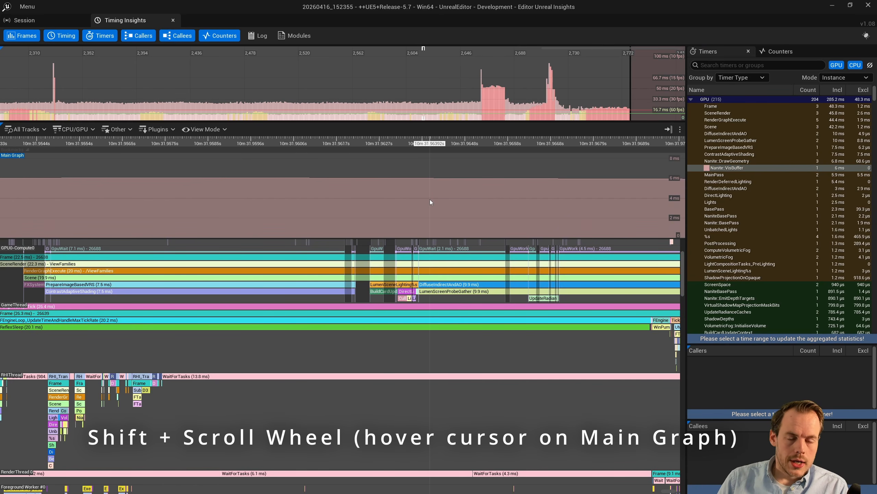
Step: Examine the Nanite::VisBuffer series over the whole camera flight, comparing the hump near 10m 8.8s with the dip near 10m 13.4s
{"action": "scroll", "coordinate": [430, 202], "scroll_direction": "down", "scroll_amount": 10}
{"action": "scroll", "coordinate": [431, 199], "scroll_direction": "down", "scroll_amount": 5}
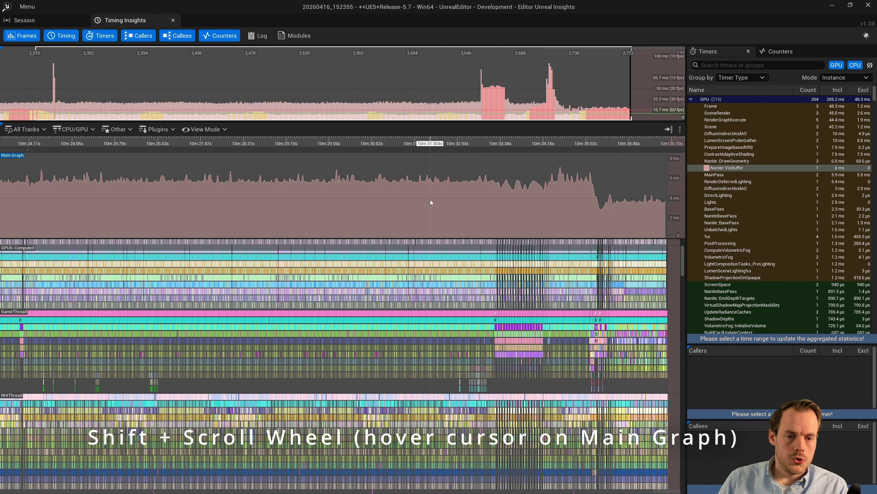
{"action": "mouse_move", "coordinate": [343, 193]}
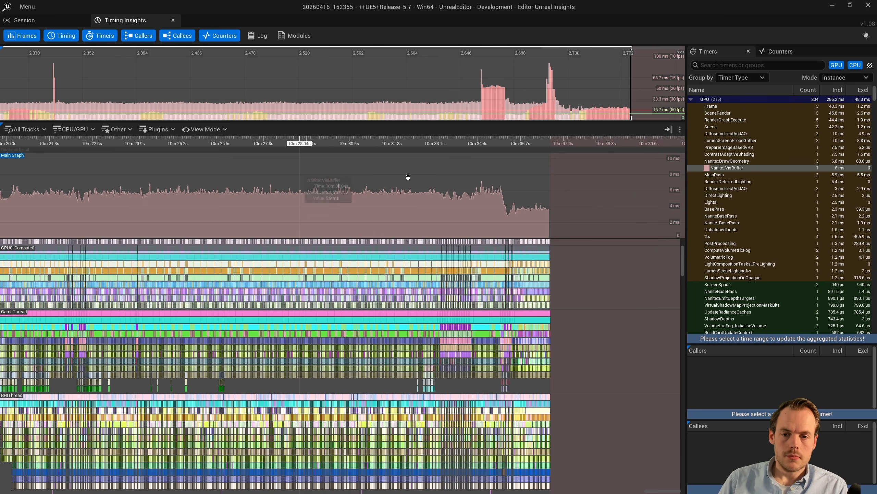
{"action": "scroll", "coordinate": [470, 179], "scroll_direction": "down", "scroll_amount": 2}
{"action": "left_click_drag", "start_coordinate": [350, 169], "coordinate": [450, 175]}
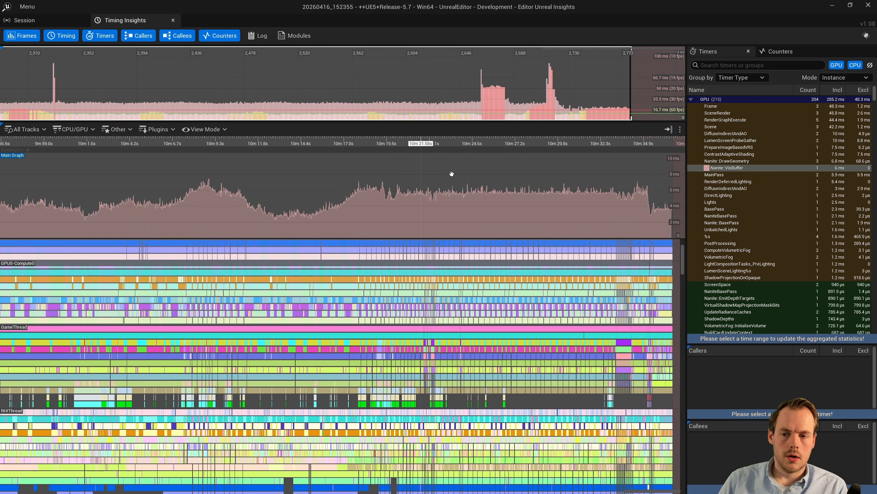
{"action": "mouse_move", "coordinate": [235, 181]}
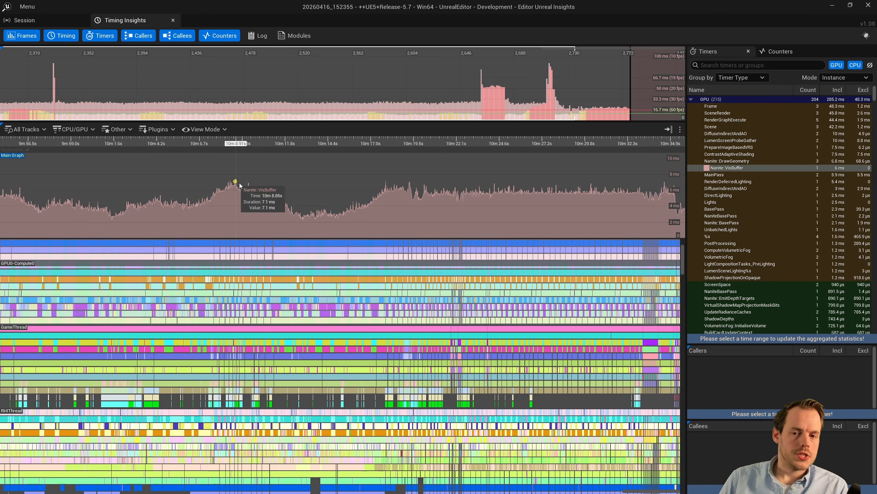
{"action": "mouse_move", "coordinate": [311, 211]}
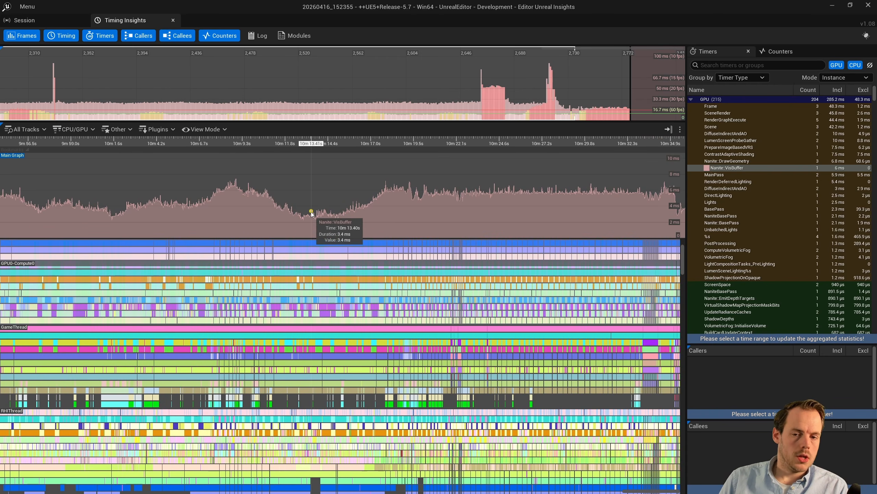
Step: Inspect the low stretch of the Nanite::VisBuffer graph around 10m 13s up close and compare it with the rest of the capture
{"action": "scroll", "coordinate": [358, 197], "scroll_direction": "up", "scroll_amount": 3}
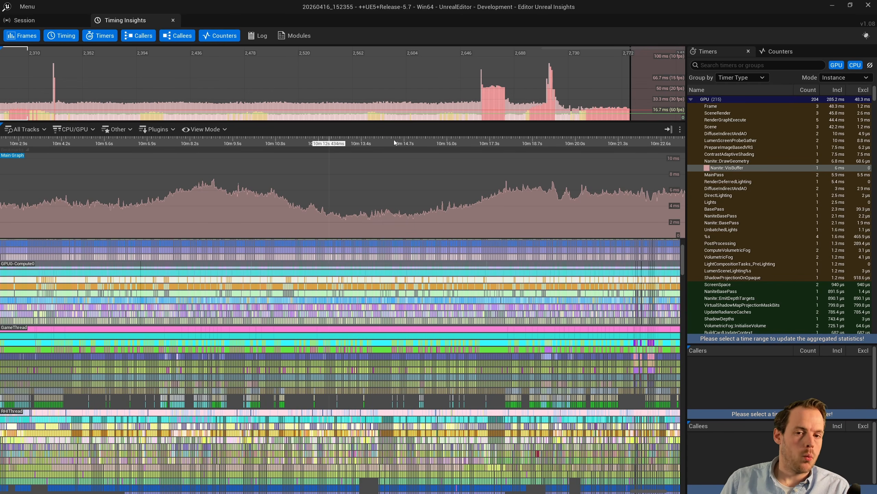
{"action": "mouse_move", "coordinate": [359, 217]}
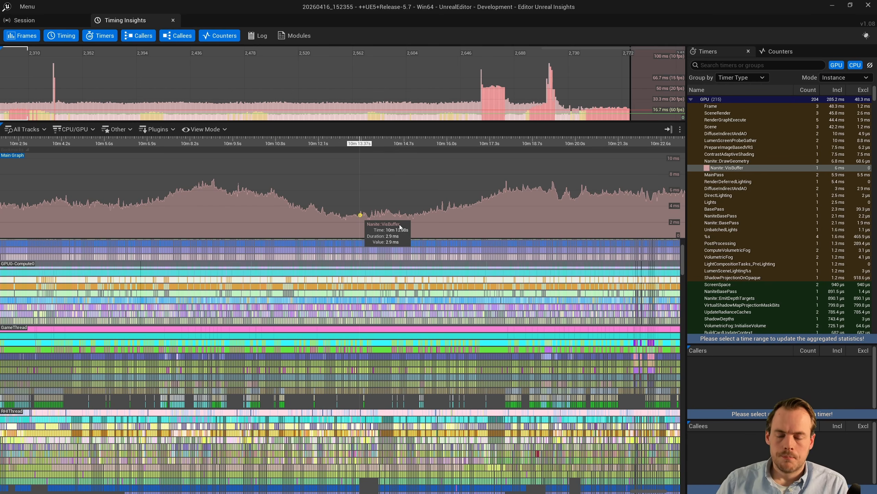
{"action": "scroll", "coordinate": [280, 186], "scroll_direction": "down", "scroll_amount": 4}
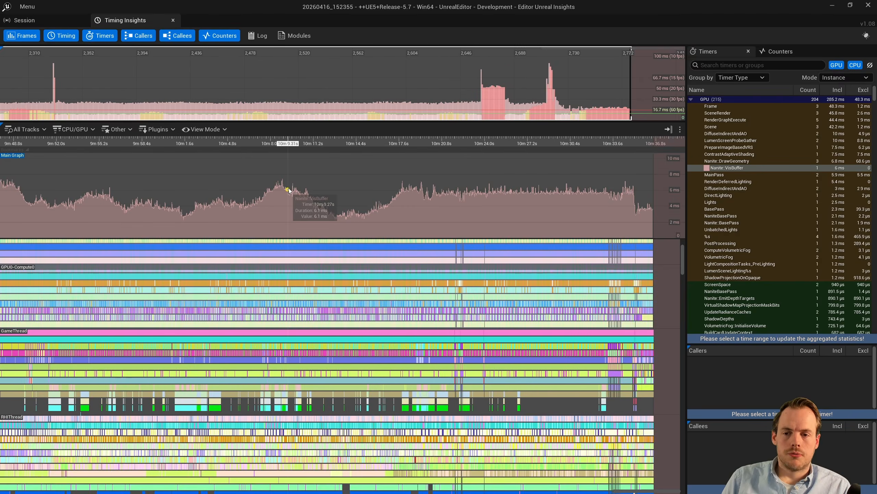
{"action": "left_click_drag", "start_coordinate": [134, 188], "coordinate": [293, 190]}
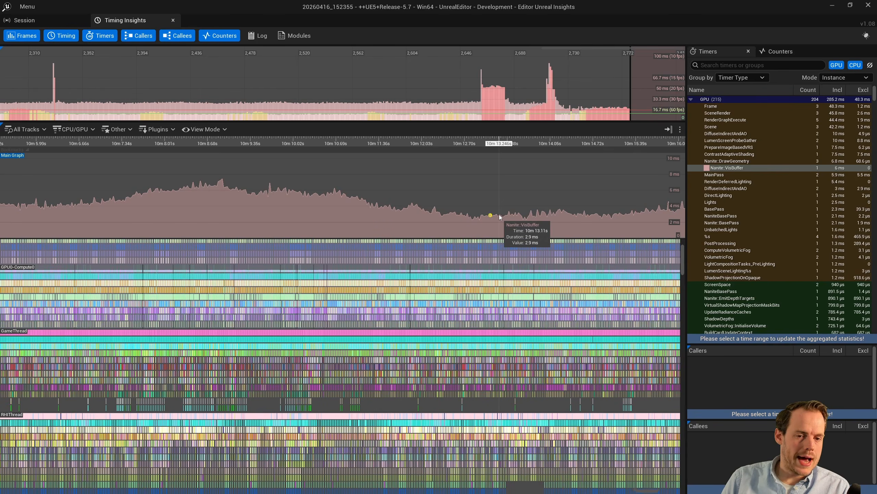
{"action": "scroll", "coordinate": [497, 215], "scroll_direction": "up", "scroll_amount": 15}
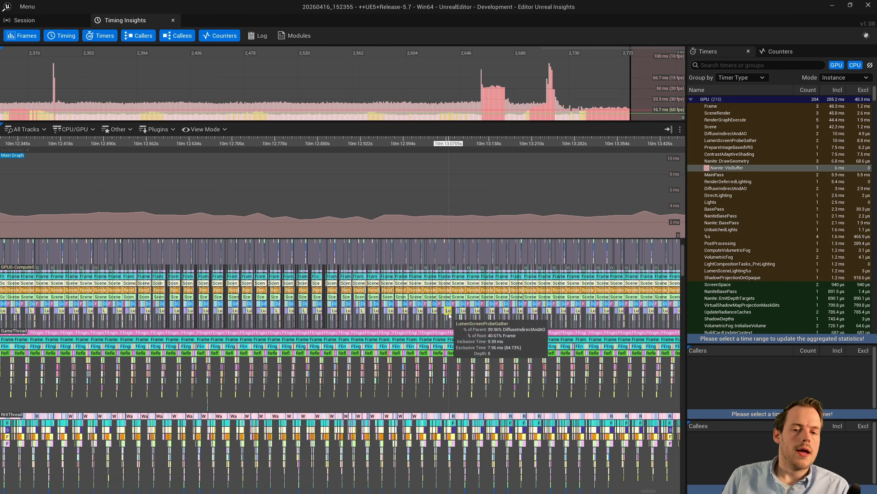
{"action": "scroll", "coordinate": [369, 208], "scroll_direction": "down", "scroll_amount": 15}
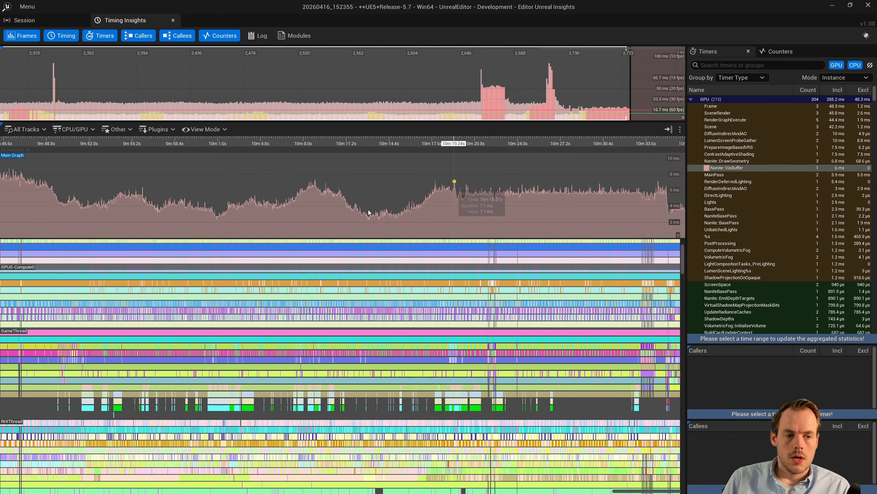
Step: Focus the timeline on frame 26173 near 10m 18.7s with its GPU graphics and compute tracks both in view
{"action": "scroll", "coordinate": [449, 202], "scroll_direction": "up", "scroll_amount": 12}
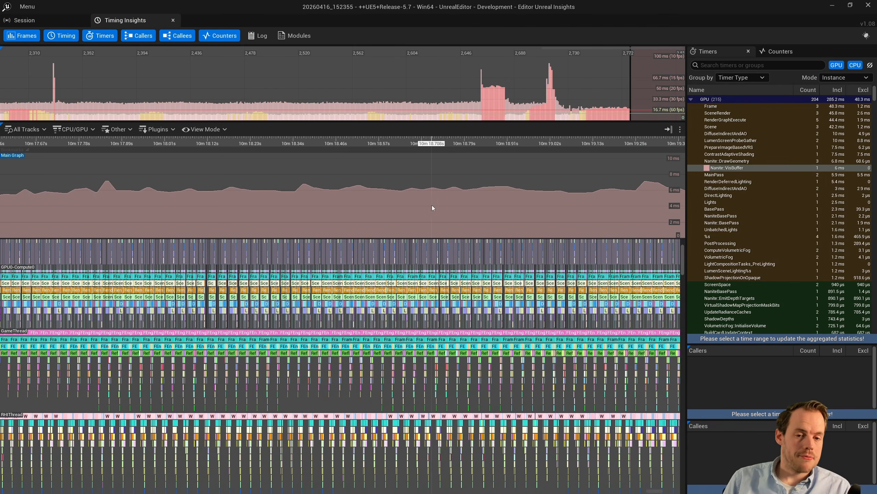
{"action": "scroll", "coordinate": [442, 307], "scroll_direction": "up", "scroll_amount": 15}
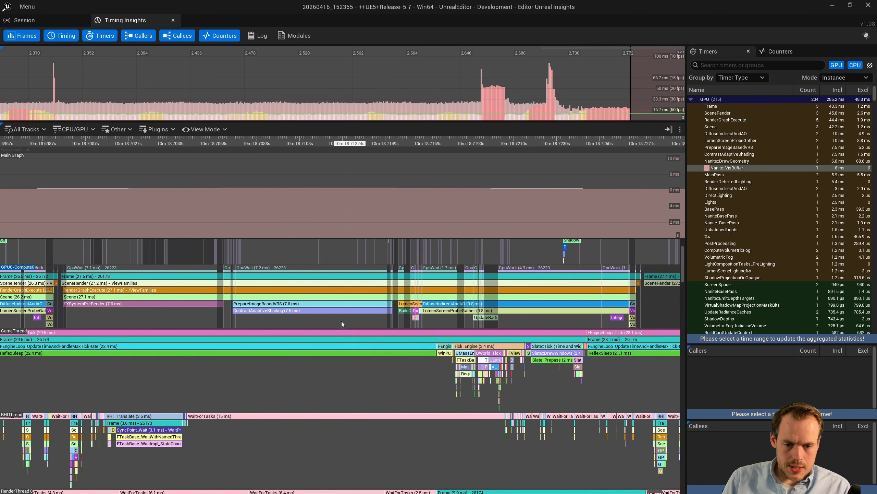
{"action": "left_click_drag", "start_coordinate": [342, 386], "coordinate": [450, 421]}
{"action": "scroll", "coordinate": [413, 331], "scroll_direction": "down", "scroll_amount": 1}
{"action": "left_click_drag", "start_coordinate": [447, 325], "coordinate": [392, 323]}
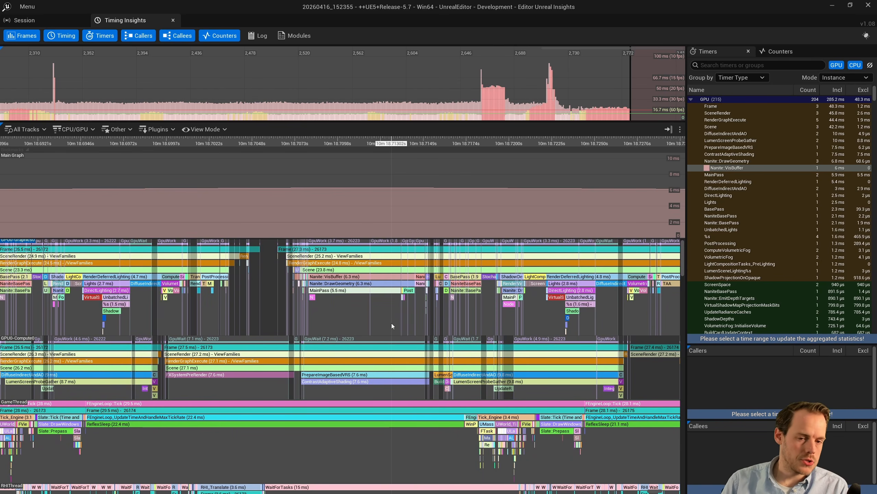
Step: Compare the graphics and compute tracks of frame 26173, examining the FXSystemPreRender event and the idle gap before the scene render
{"action": "mouse_move", "coordinate": [273, 311]}
{"action": "left_mouse_down"}
{"action": "mouse_move", "coordinate": [275, 301]}
{"action": "mouse_move", "coordinate": [262, 319]}
{"action": "left_mouse_up"}
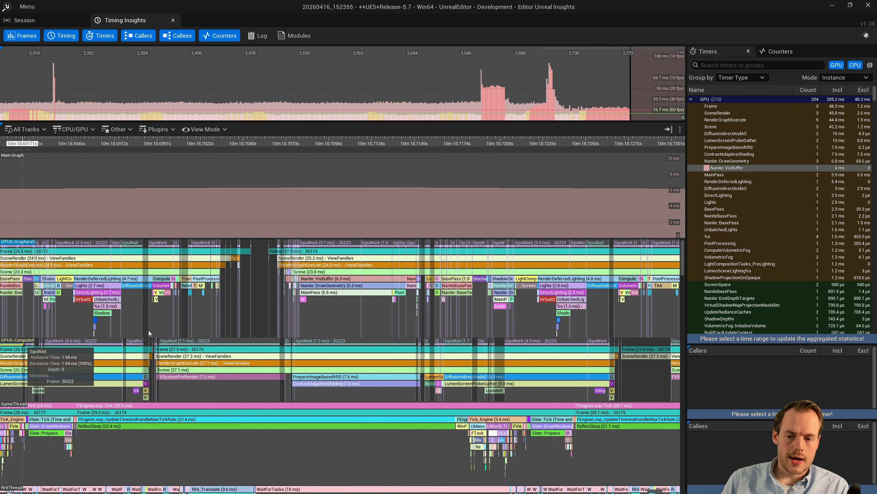
{"action": "scroll", "coordinate": [232, 324], "scroll_direction": "up", "scroll_amount": 2}
{"action": "left_click_drag", "start_coordinate": [246, 305], "coordinate": [239, 290]}
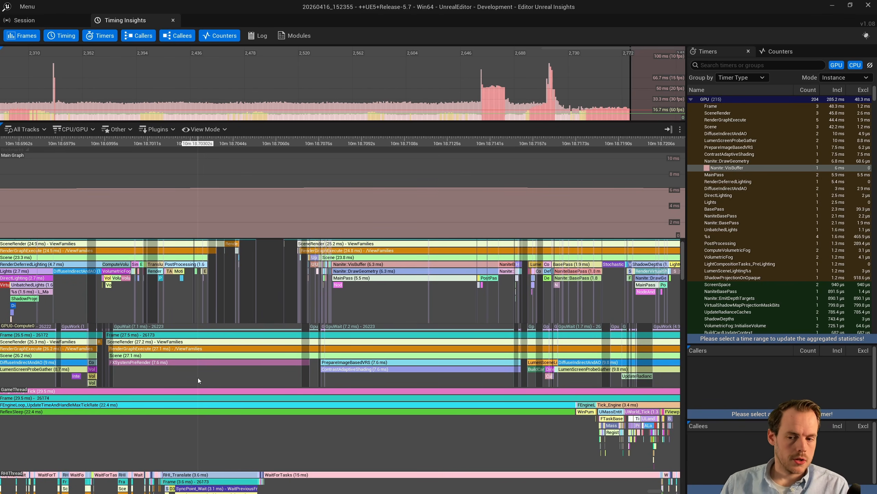
{"action": "scroll", "coordinate": [198, 377], "scroll_direction": "down", "scroll_amount": 2}
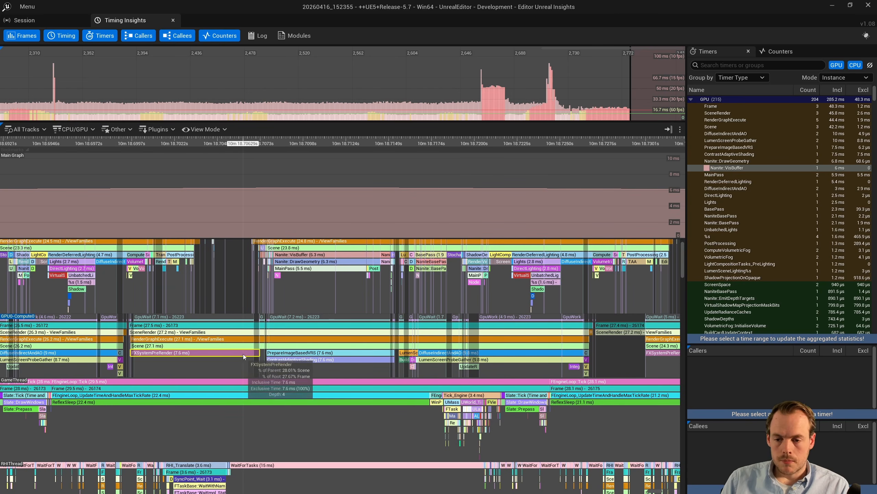
{"action": "scroll", "coordinate": [175, 370], "scroll_direction": "up", "scroll_amount": 2}
{"action": "scroll", "coordinate": [173, 368], "scroll_direction": "up", "scroll_amount": 2}
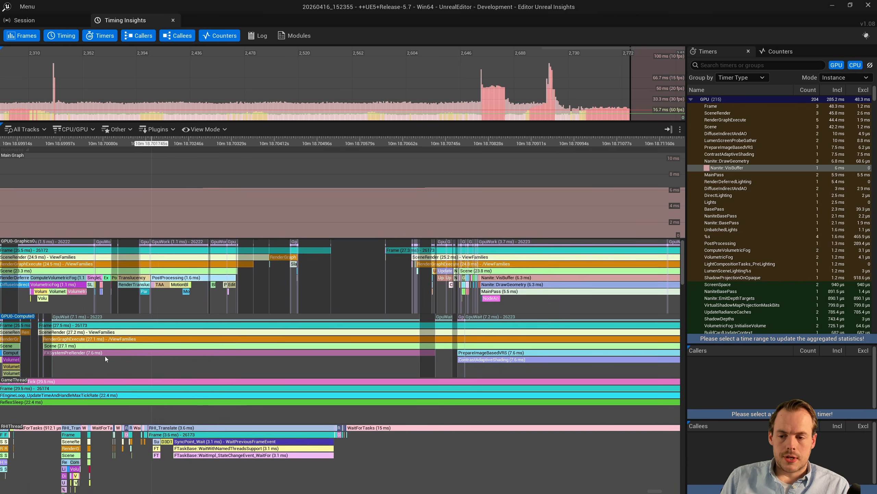
{"action": "mouse_move", "coordinate": [115, 344]}
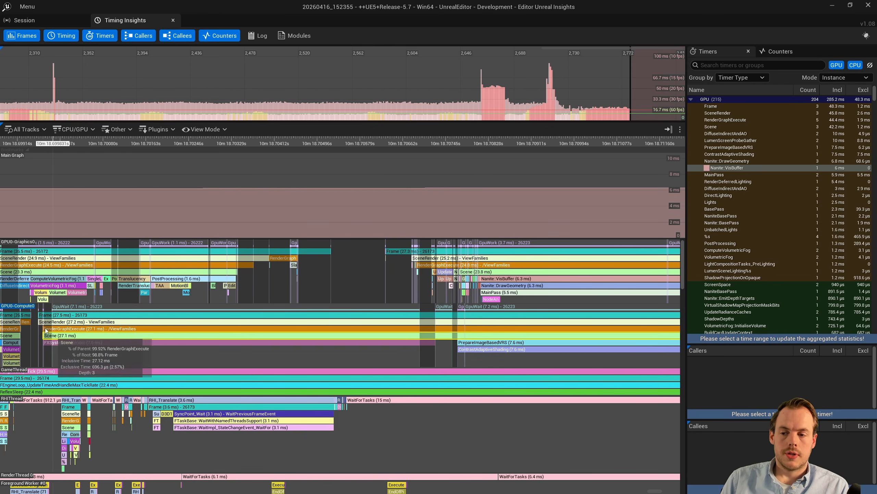
{"action": "scroll", "coordinate": [67, 339], "scroll_direction": "up", "scroll_amount": 3}
{"action": "scroll", "coordinate": [110, 346], "scroll_direction": "down", "scroll_amount": 4}
Step: Select the FXSystemPreRender event to trace its dependency on the graphics queue, and clear the selection
{"action": "left_click", "coordinate": [274, 341]}
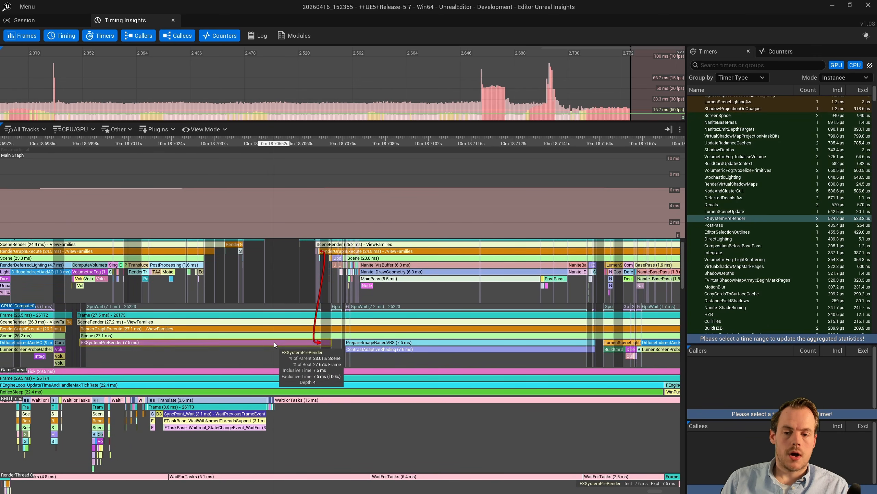
{"action": "left_click_drag", "start_coordinate": [288, 264], "coordinate": [275, 322]}
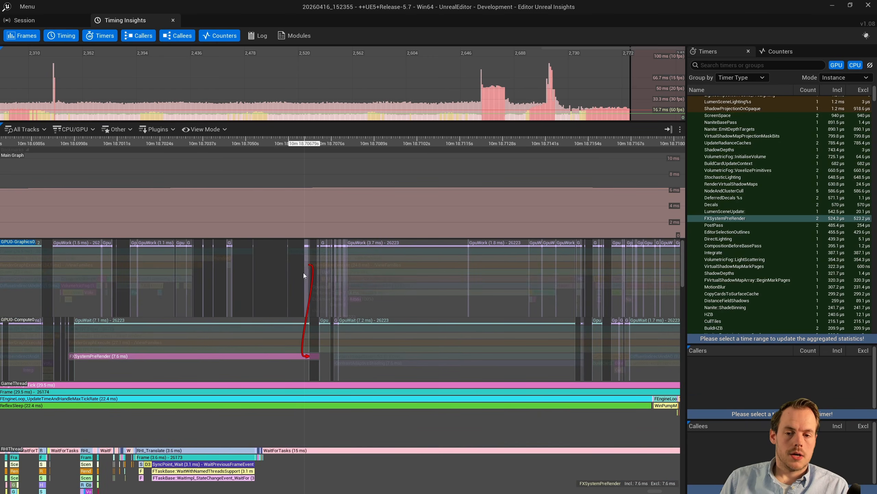
{"action": "left_click", "coordinate": [295, 300]}
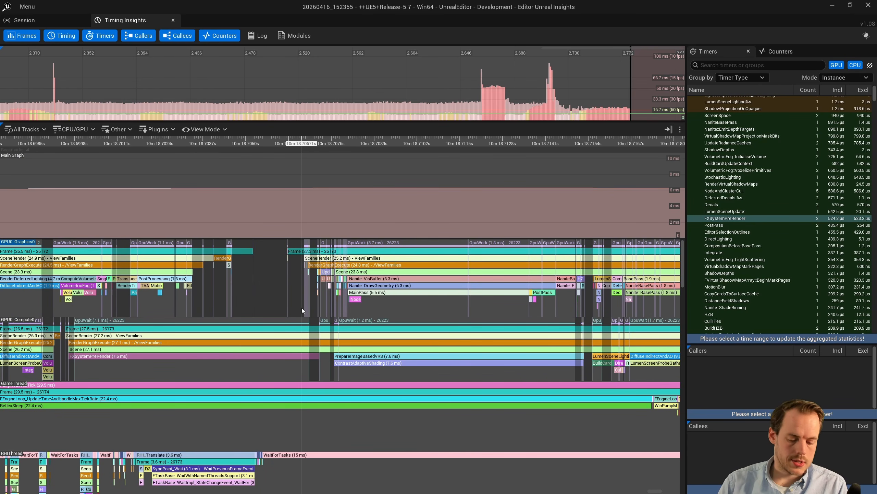
Step: Examine the PrepareImageBasedVRS and ContrastAdaptiveShading compute events against the Nanite::VisBuffer pass of frame 26173
{"action": "left_click_drag", "start_coordinate": [270, 321], "coordinate": [100, 323]}
{"action": "scroll", "coordinate": [276, 321], "scroll_direction": "down", "scroll_amount": 3}
{"action": "left_click_drag", "start_coordinate": [325, 321], "coordinate": [250, 320]}
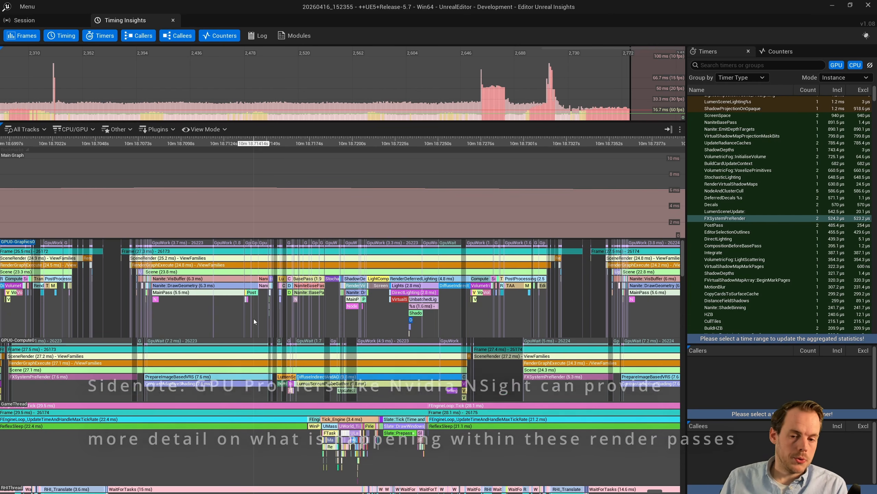
{"action": "mouse_move", "coordinate": [199, 381]}
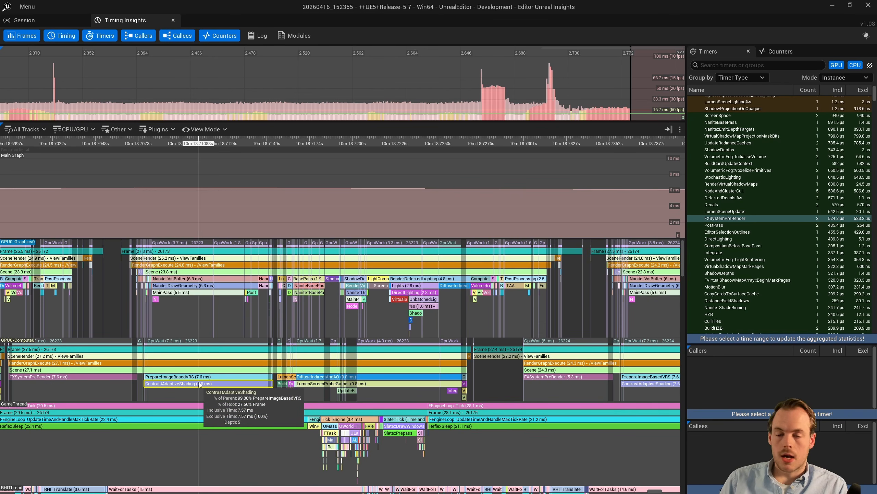
{"action": "scroll", "coordinate": [214, 310], "scroll_direction": "up", "scroll_amount": 2}
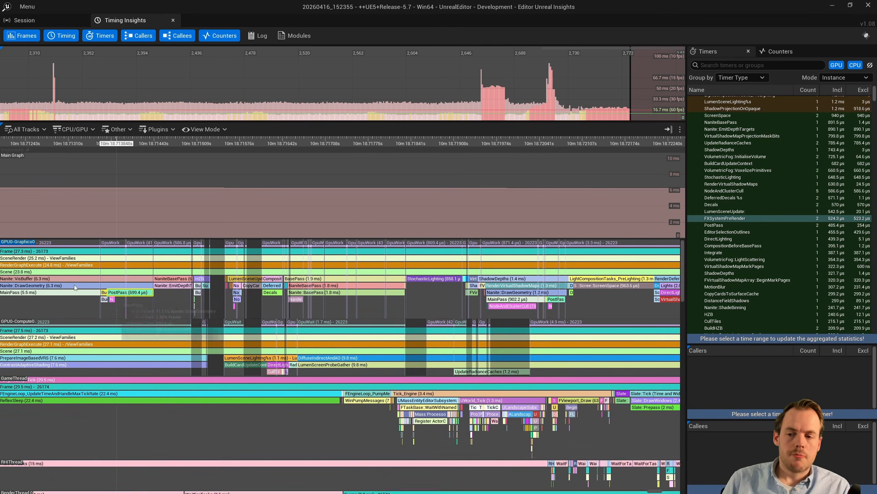
{"action": "mouse_move", "coordinate": [68, 279]}
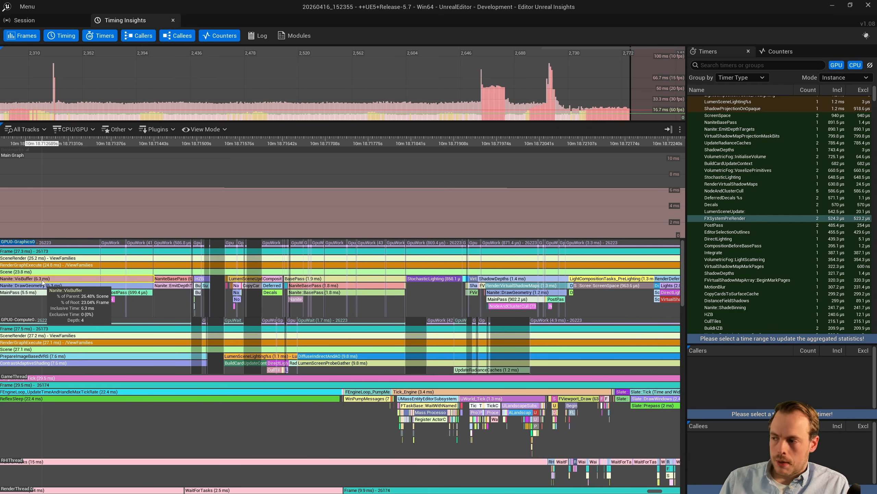
Step: Select the Decals event under CompositionBeforeBasePass in frame 26173 and examine its timing and metadata
{"action": "scroll", "coordinate": [266, 300], "scroll_direction": "up", "scroll_amount": 8}
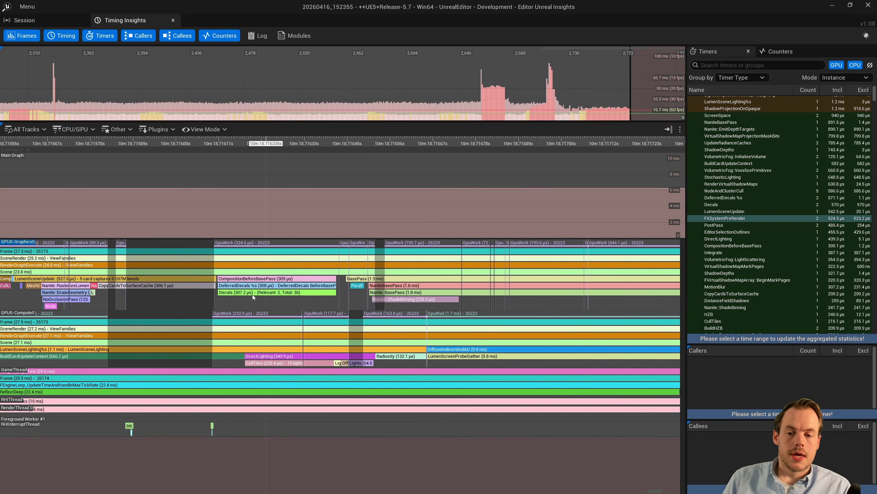
{"action": "left_click", "coordinate": [232, 293]}
{"action": "scroll", "coordinate": [248, 293], "scroll_direction": "down", "scroll_amount": 2}
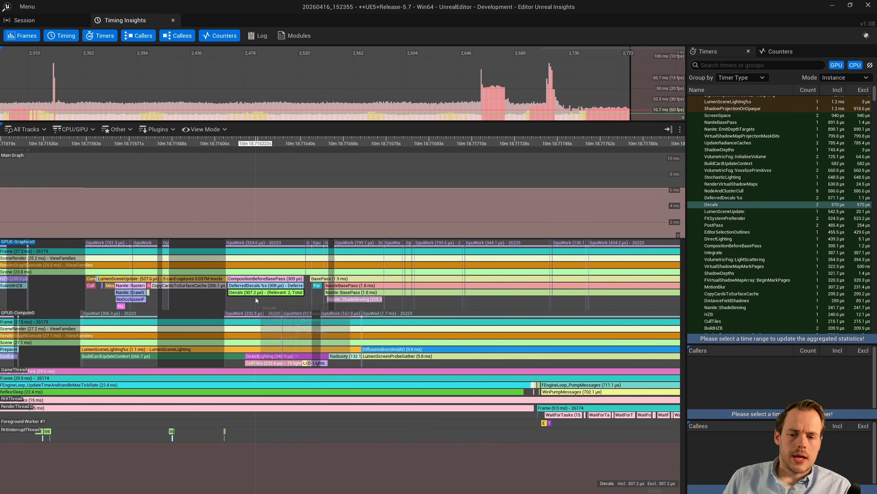
{"action": "scroll", "coordinate": [255, 298], "scroll_direction": "up", "scroll_amount": 2}
{"action": "mouse_move", "coordinate": [255, 293]}
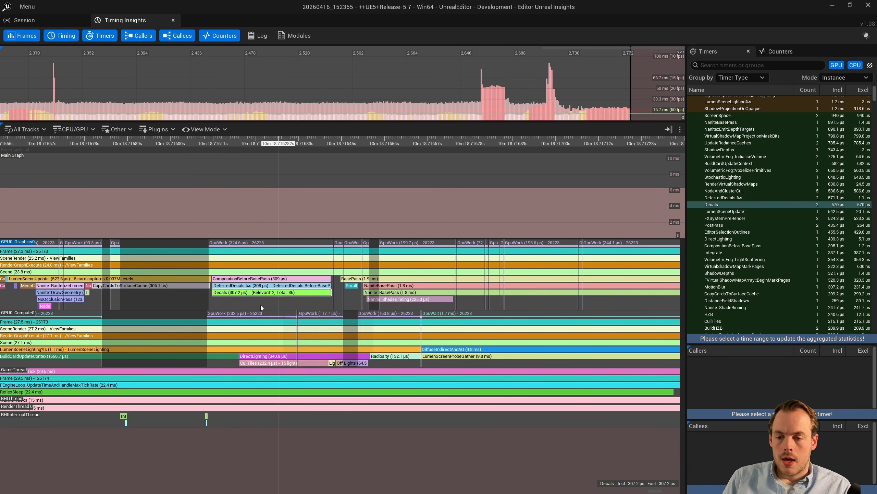
{"action": "scroll", "coordinate": [226, 294], "scroll_direction": "up", "scroll_amount": 1}
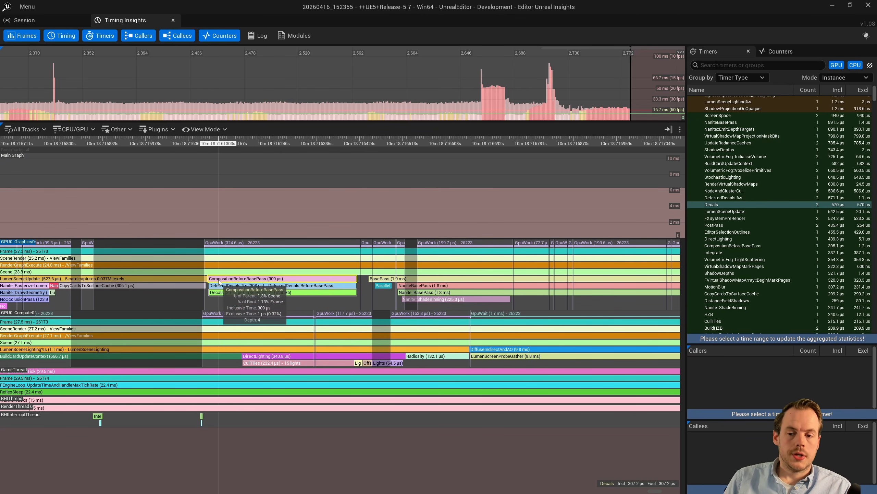
{"action": "scroll", "coordinate": [268, 297], "scroll_direction": "down", "scroll_amount": 2}
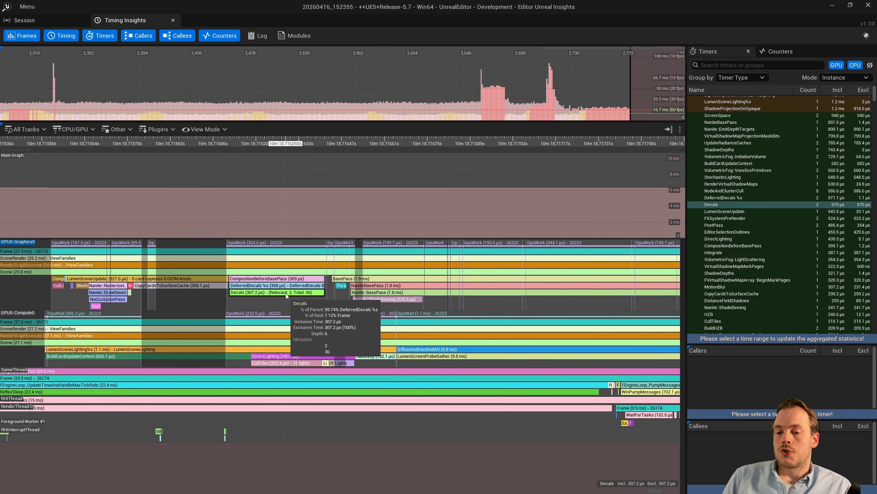
Step: Plot the Decals timer's instance series in the main graph
{"action": "scroll", "coordinate": [291, 296], "scroll_direction": "up", "scroll_amount": 2}
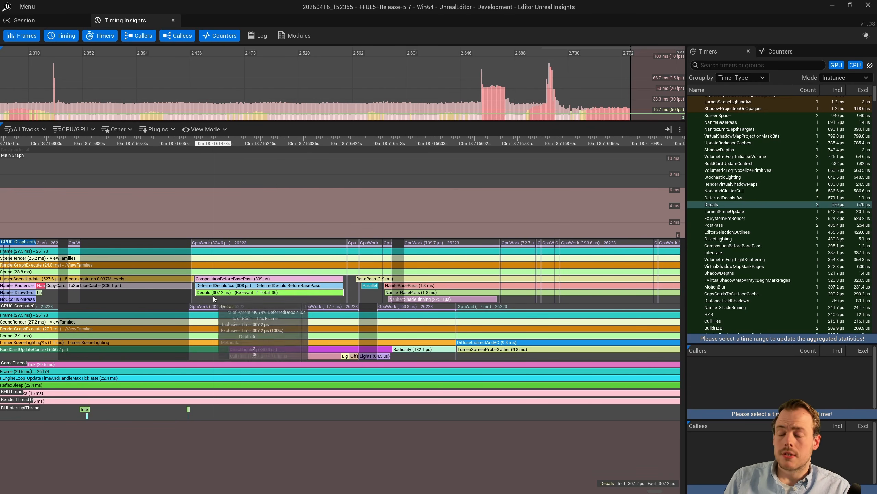
{"action": "scroll", "coordinate": [227, 298], "scroll_direction": "down", "scroll_amount": 6}
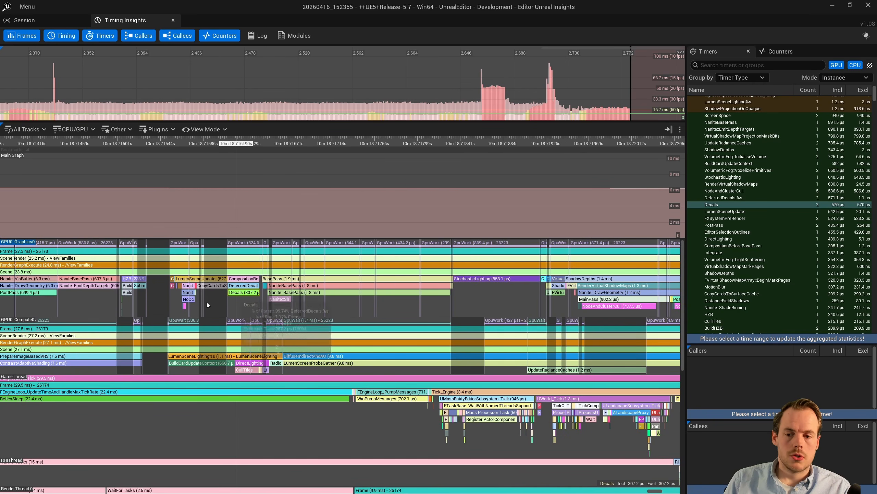
{"action": "scroll", "coordinate": [207, 303], "scroll_direction": "up", "scroll_amount": 6}
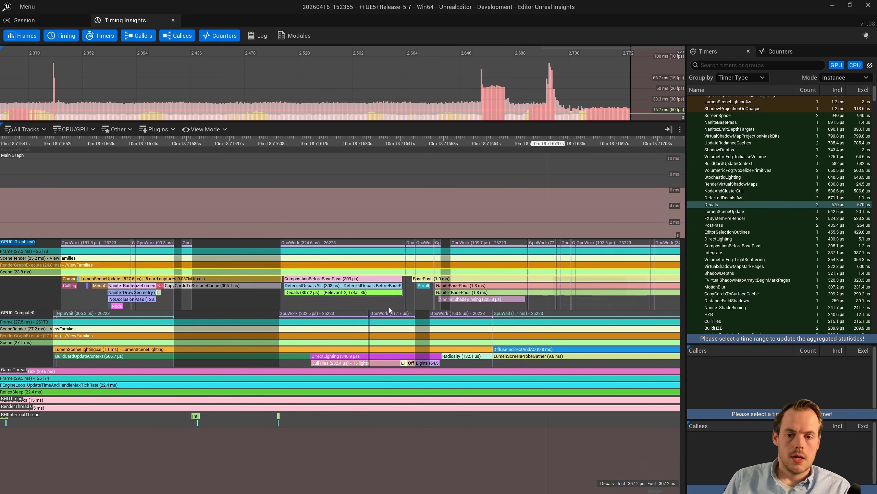
{"action": "double_click", "coordinate": [721, 204]}
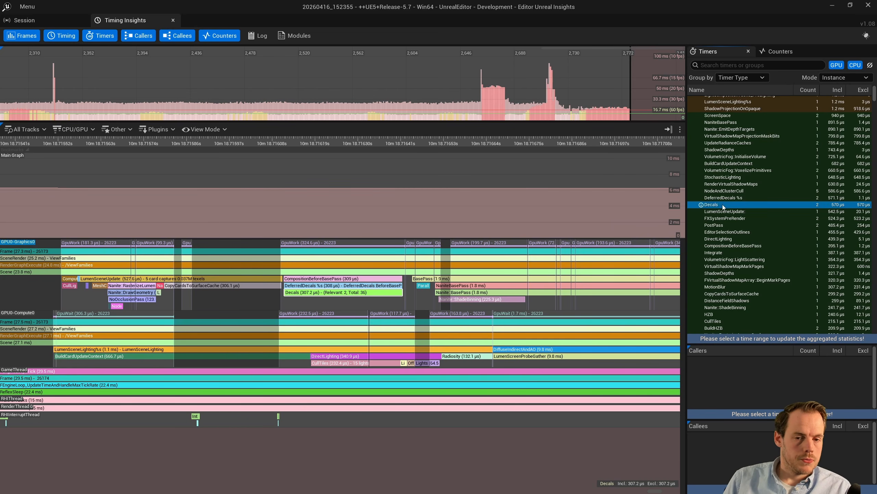
{"action": "left_click", "coordinate": [519, 207]}
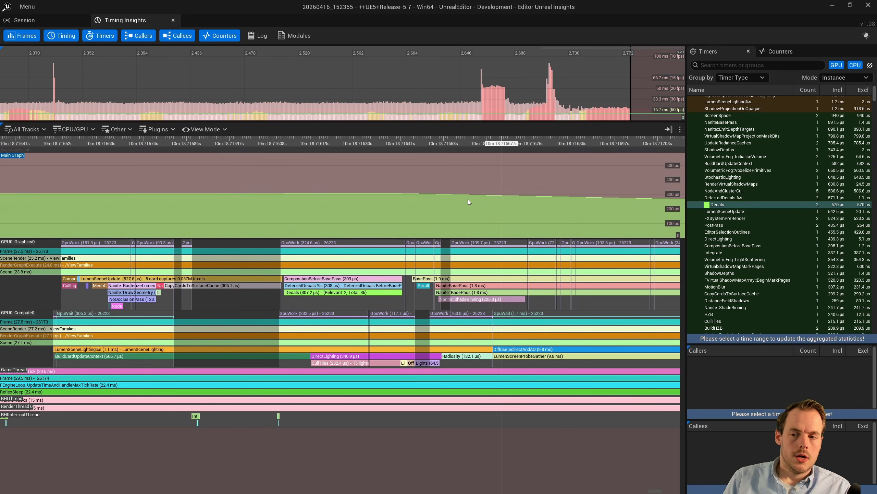
Step: Examine the Decals instance graph across the whole trace and inspect the value at its highest peak
{"action": "scroll", "coordinate": [468, 200], "scroll_direction": "down", "scroll_amount": 5}
{"action": "scroll", "coordinate": [467, 199], "scroll_direction": "down", "scroll_amount": 20}
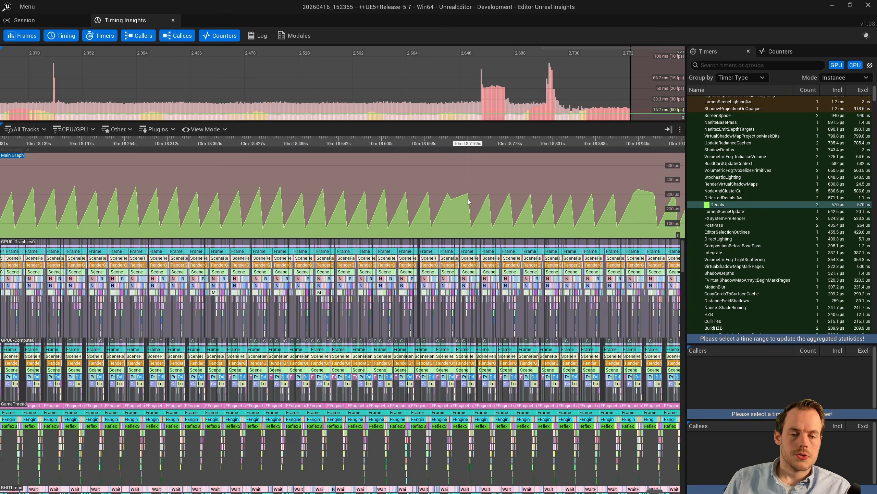
{"action": "scroll", "coordinate": [424, 180], "scroll_direction": "down", "scroll_amount": 6}
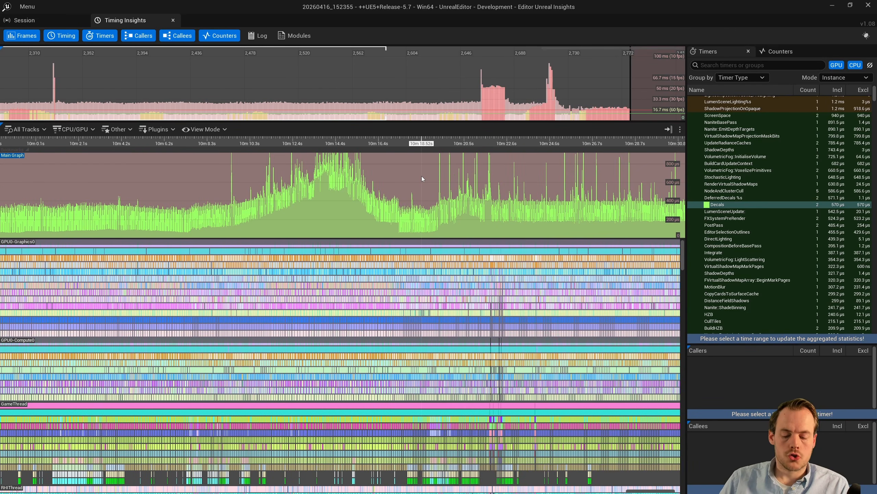
{"action": "scroll", "coordinate": [418, 177], "scroll_direction": "down", "scroll_amount": 5}
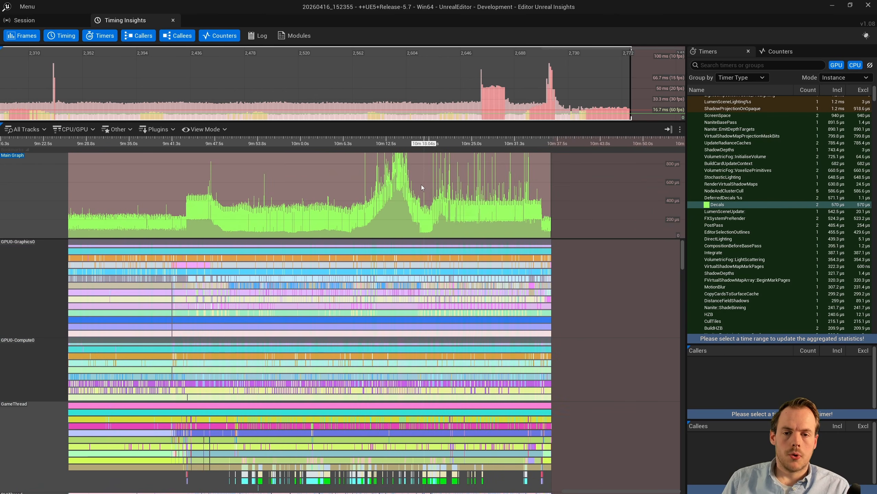
{"action": "mouse_move", "coordinate": [425, 235]}
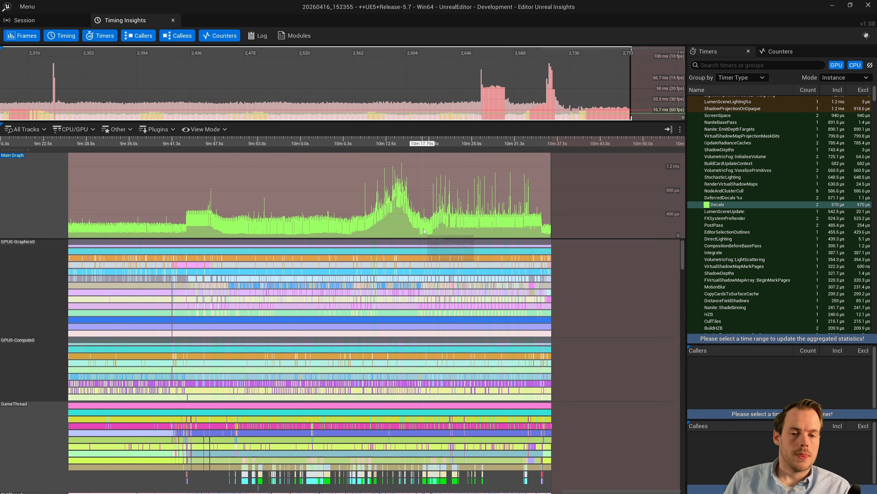
{"action": "mouse_move", "coordinate": [402, 163]}
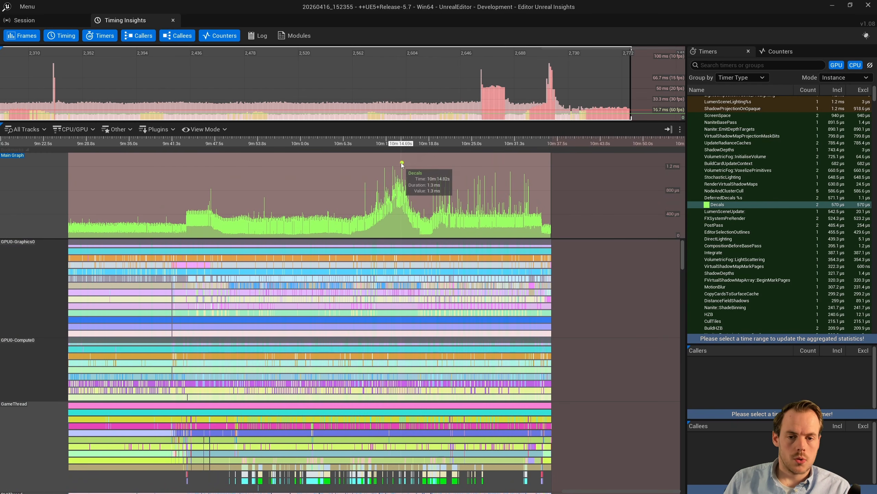
Step: Find the frame behind the Decals peak and examine its Decals event under LightCompositionTasks_PreLighting
{"action": "scroll", "coordinate": [401, 162], "scroll_direction": "up", "scroll_amount": 15}
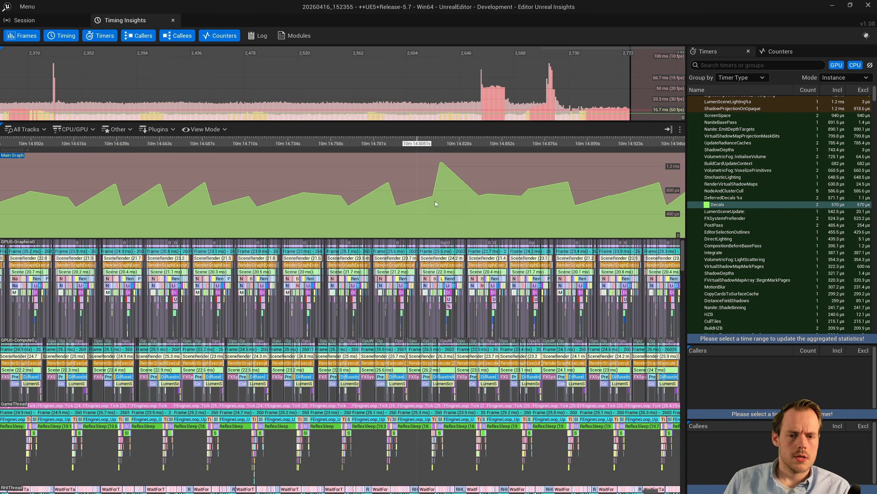
{"action": "scroll", "coordinate": [404, 270], "scroll_direction": "up", "scroll_amount": 8}
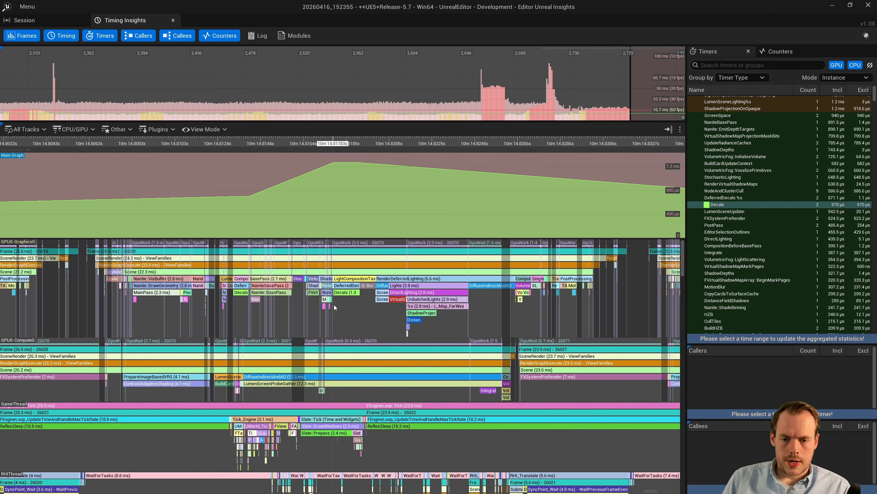
{"action": "scroll", "coordinate": [366, 298], "scroll_direction": "up", "scroll_amount": 2}
{"action": "mouse_move", "coordinate": [359, 293]}
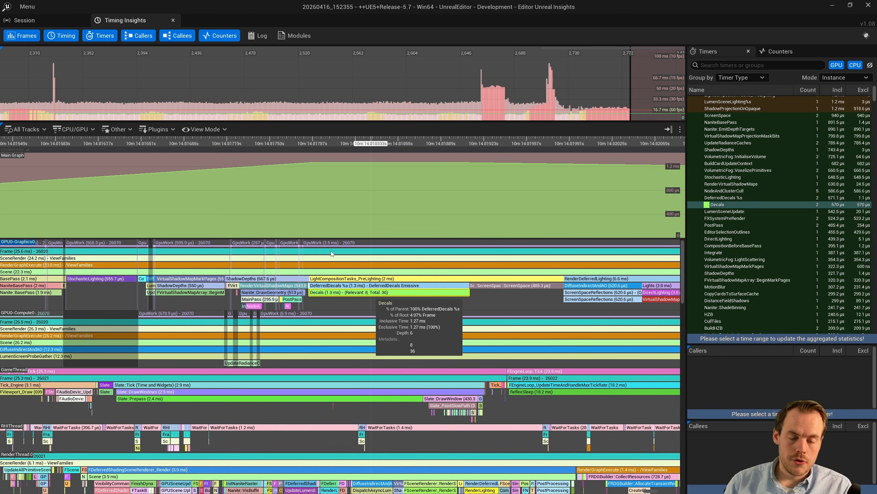
Step: Compare the Decals events under LightCompositionTasks_PreLighting and CompositionBeforeBasePass in frame 26020
{"action": "scroll", "coordinate": [380, 277], "scroll_direction": "down", "scroll_amount": 5}
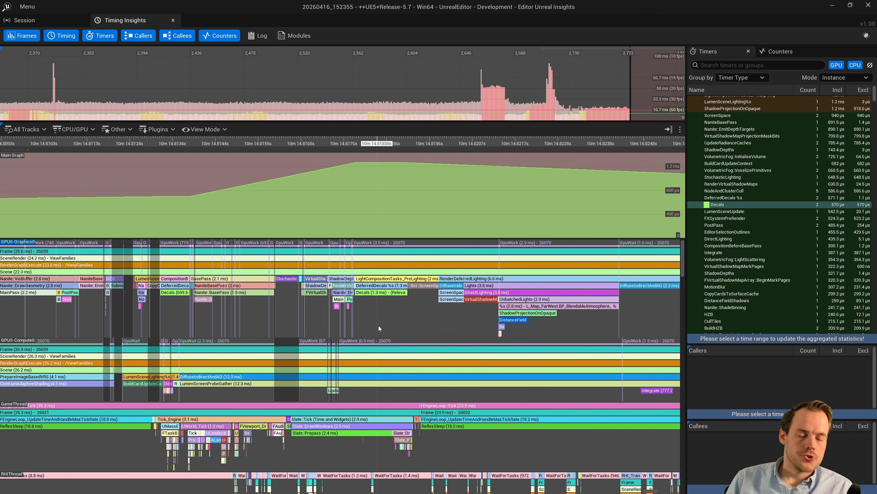
{"action": "scroll", "coordinate": [377, 304], "scroll_direction": "up", "scroll_amount": 3}
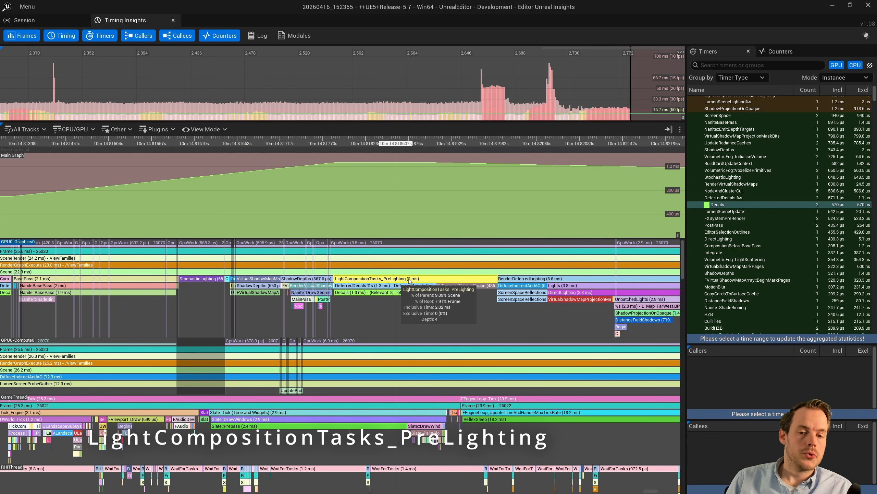
{"action": "scroll", "coordinate": [356, 322], "scroll_direction": "up", "scroll_amount": 5}
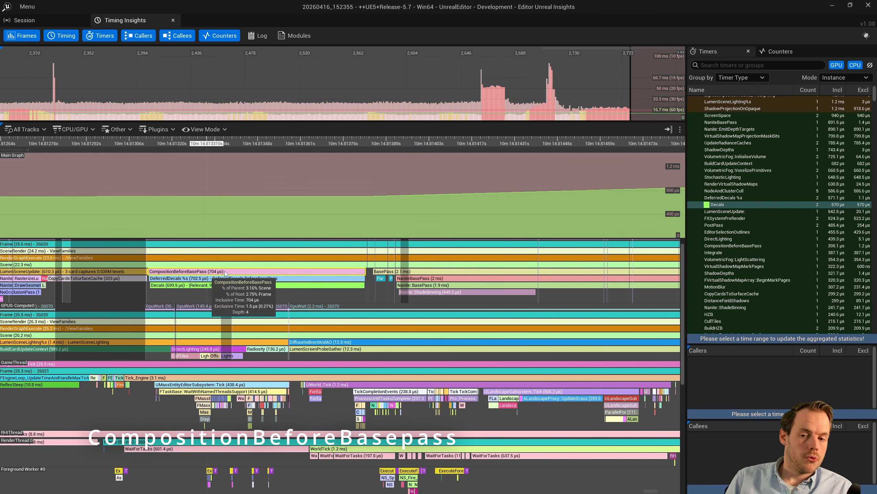
{"action": "scroll", "coordinate": [201, 287], "scroll_direction": "down", "scroll_amount": 2}
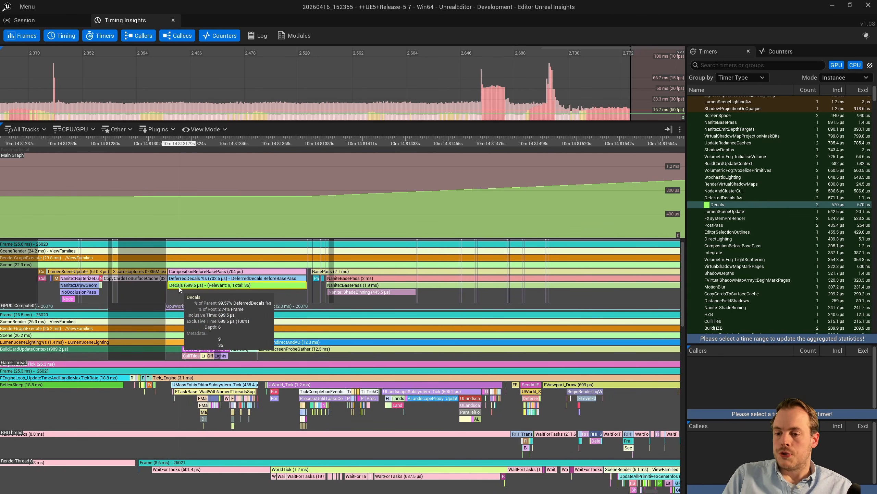
{"action": "scroll", "coordinate": [181, 288], "scroll_direction": "down", "scroll_amount": 2}
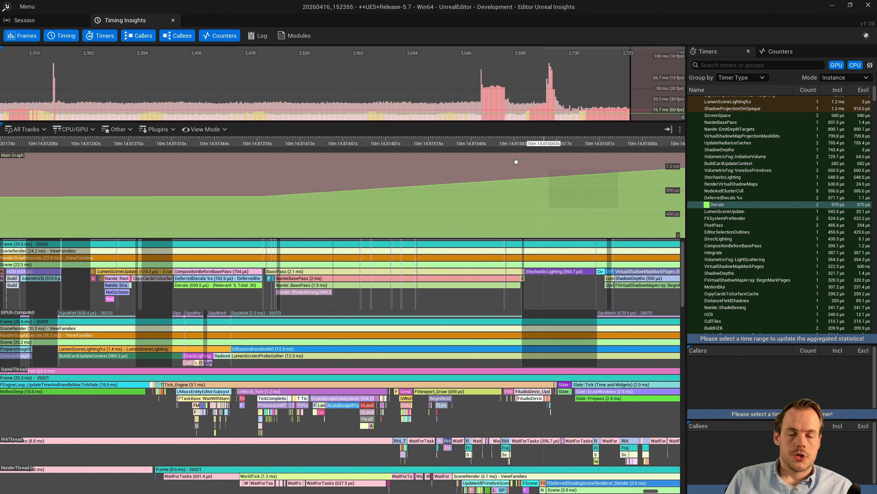
Step: Check the BeforeBasePass and Emissive DeferredDecals events of frame 26020 against the rising Decals graph
{"action": "left_click_drag", "start_coordinate": [538, 167], "coordinate": [434, 180]}
{"action": "scroll", "coordinate": [434, 182], "scroll_direction": "down", "scroll_amount": 3}
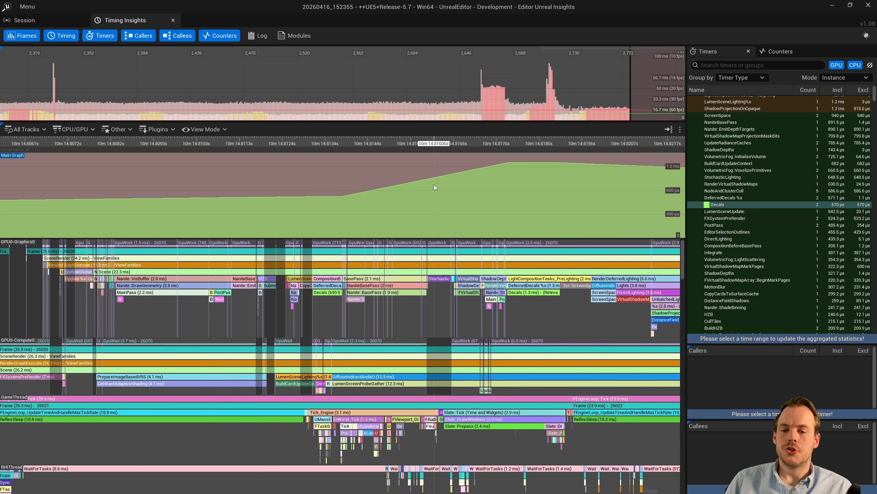
{"action": "scroll", "coordinate": [323, 303], "scroll_direction": "up", "scroll_amount": 3}
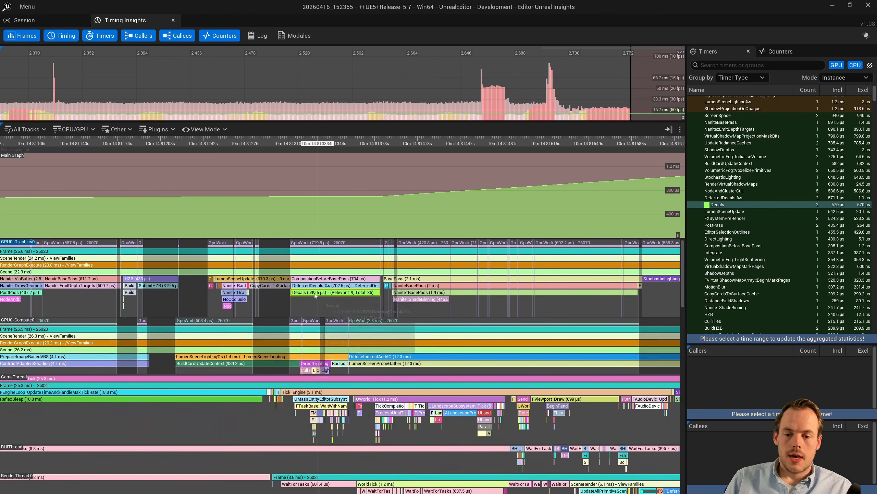
{"action": "left_click_drag", "start_coordinate": [434, 304], "coordinate": [154, 299]}
{"action": "scroll", "coordinate": [531, 297], "scroll_direction": "down", "scroll_amount": 2}
{"action": "left_click_drag", "start_coordinate": [570, 299], "coordinate": [467, 295]}
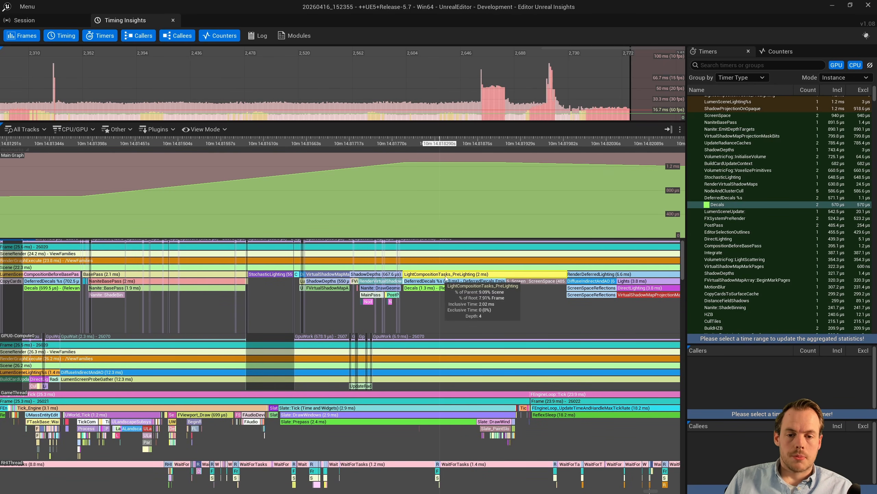
{"action": "scroll", "coordinate": [490, 281], "scroll_direction": "up", "scroll_amount": 5}
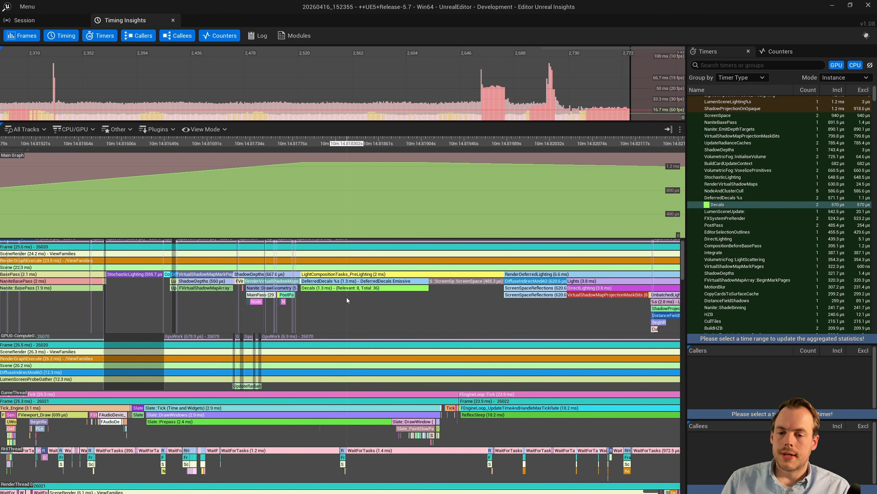
Step: Examine the Decals instance graph across frames 26020 and 26021 and inspect its peak point
{"action": "scroll", "coordinate": [347, 297], "scroll_direction": "down", "scroll_amount": 5}
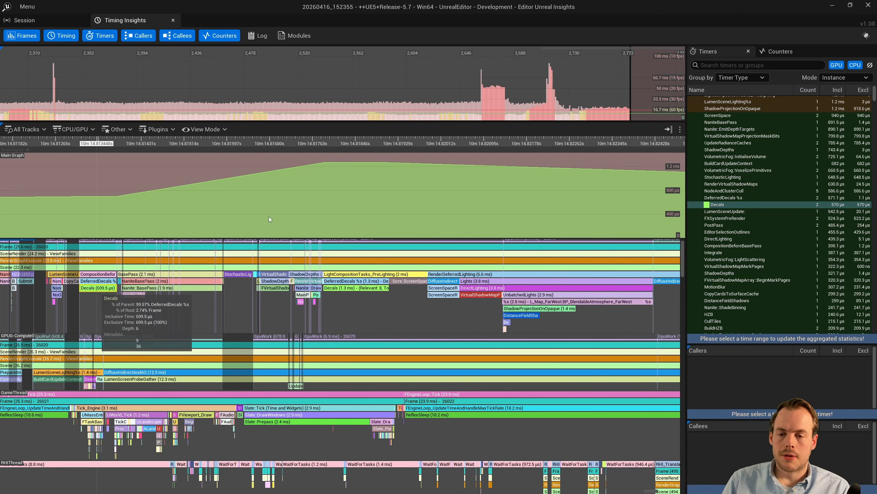
{"action": "scroll", "coordinate": [256, 214], "scroll_direction": "down", "scroll_amount": 3}
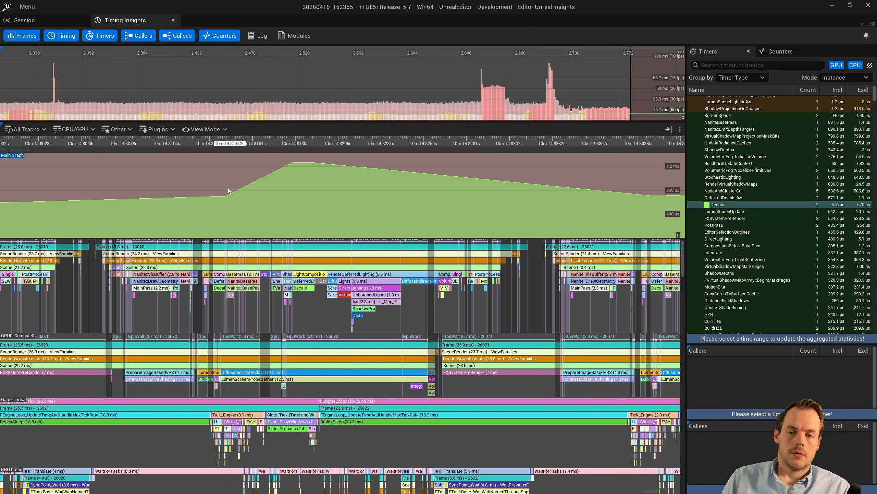
{"action": "scroll", "coordinate": [225, 198], "scroll_direction": "down", "scroll_amount": 1}
{"action": "scroll", "coordinate": [225, 198], "scroll_direction": "down", "scroll_amount": 1}
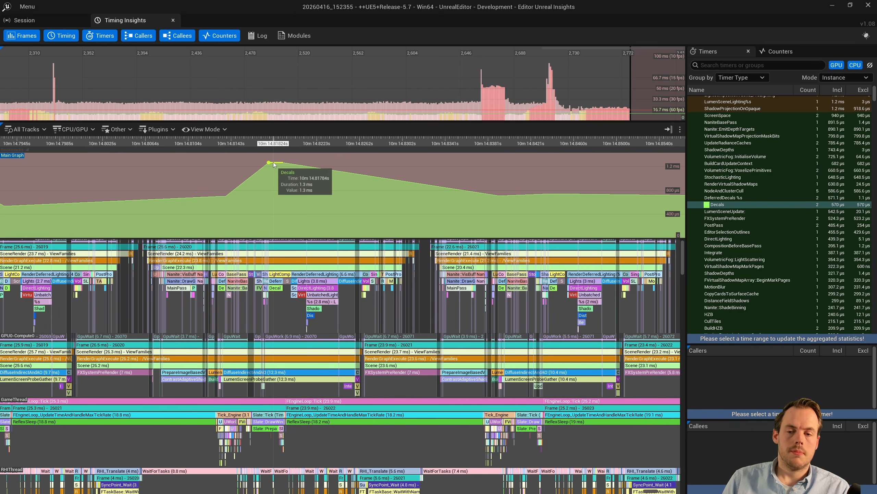
Step: Replace the Decals instance series in the graph track with the timer's game frame stats series
{"action": "right_click", "coordinate": [718, 206]}
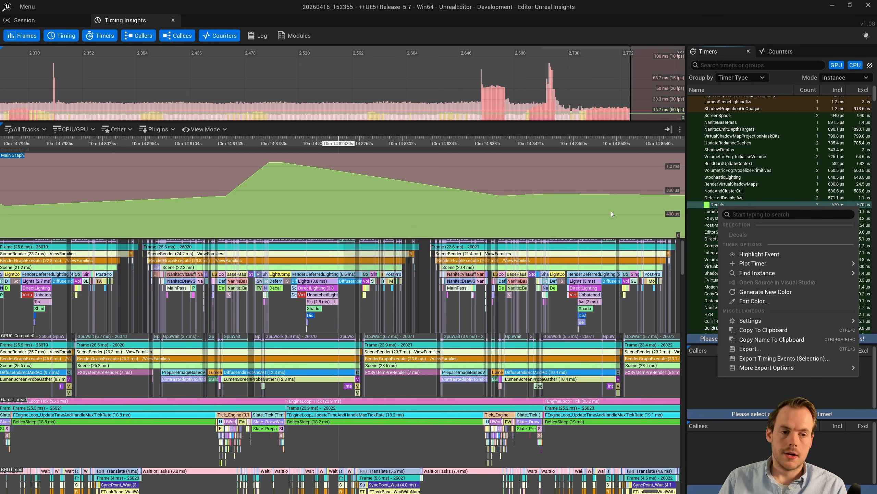
{"action": "mouse_move", "coordinate": [753, 263]}
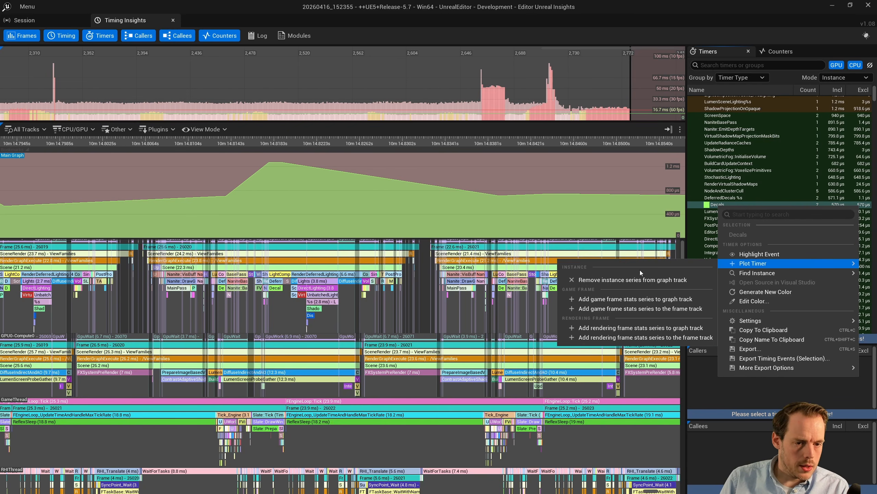
{"action": "right_click", "coordinate": [710, 204]}
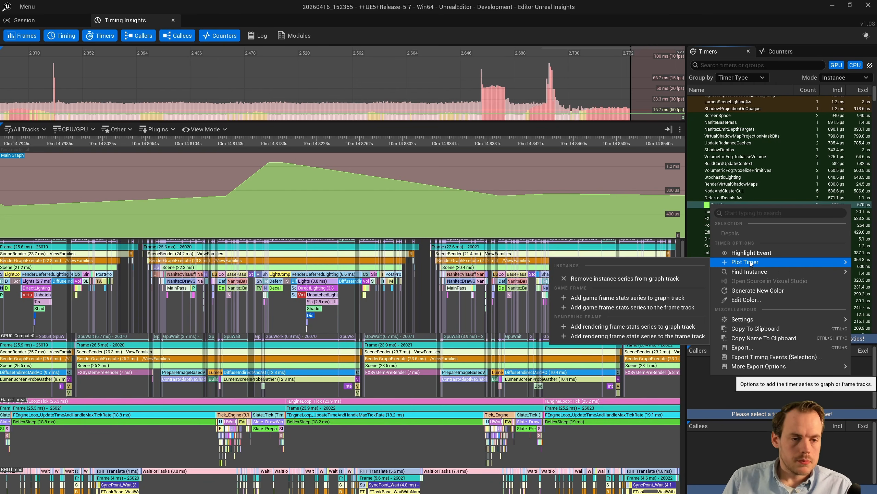
{"action": "left_click", "coordinate": [601, 279]}
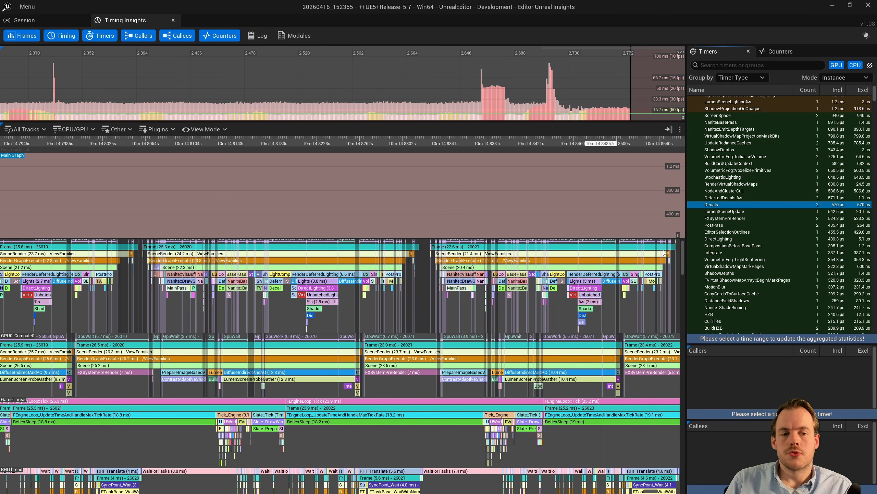
{"action": "right_click", "coordinate": [712, 205]}
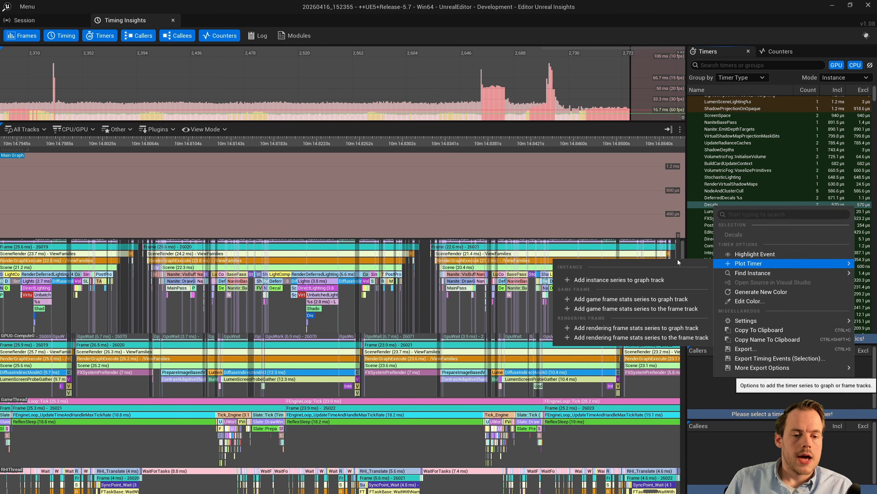
{"action": "left_click", "coordinate": [598, 300]}
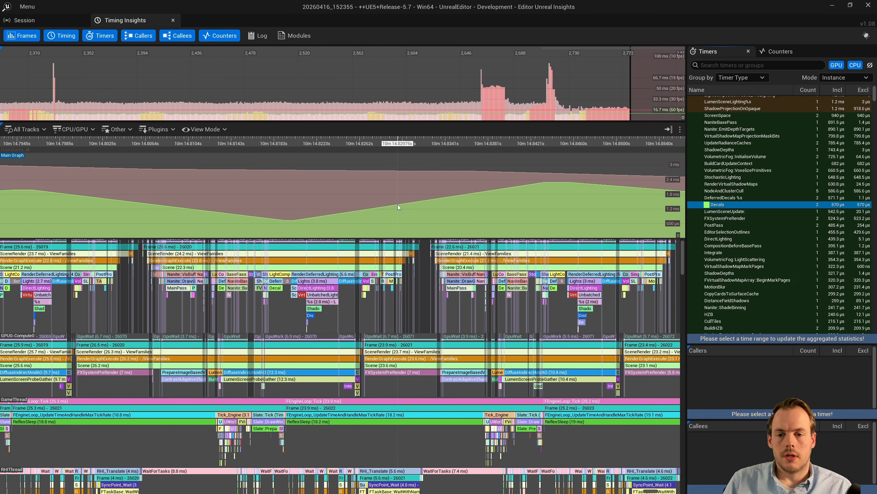
Step: Examine the game-frame Decals graph at its peak against the two Decals events of frame 26021
{"action": "scroll", "coordinate": [304, 216], "scroll_direction": "down", "scroll_amount": 2}
{"action": "right_click_drag", "start_coordinate": [426, 214], "coordinate": [402, 191]}
{"action": "scroll", "coordinate": [433, 191], "scroll_direction": "up", "scroll_amount": 5}
{"action": "left_click_drag", "start_coordinate": [488, 201], "coordinate": [361, 210]}
{"action": "scroll", "coordinate": [317, 194], "scroll_direction": "up", "scroll_amount": 3}
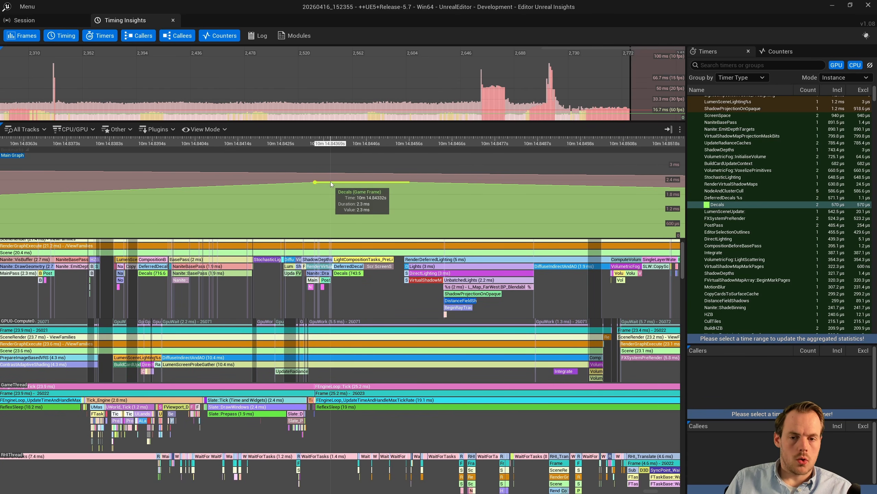
{"action": "scroll", "coordinate": [330, 181], "scroll_direction": "down", "scroll_amount": 3}
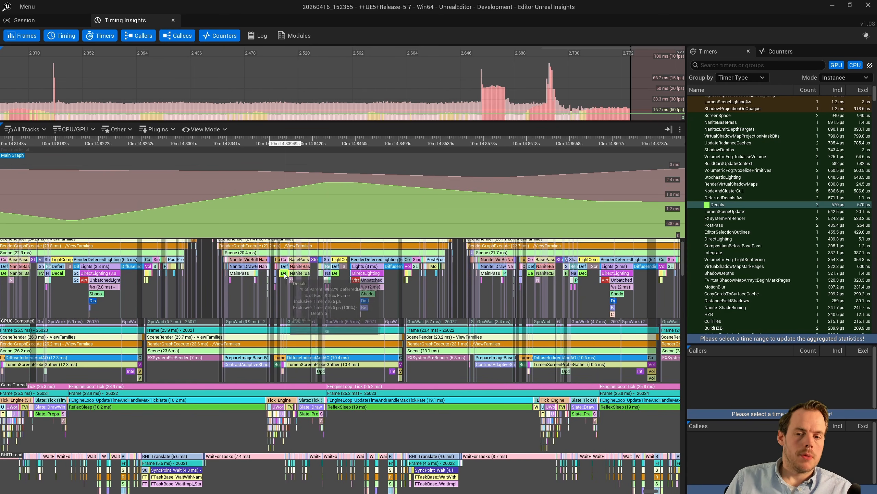
{"action": "mouse_move", "coordinate": [338, 276]}
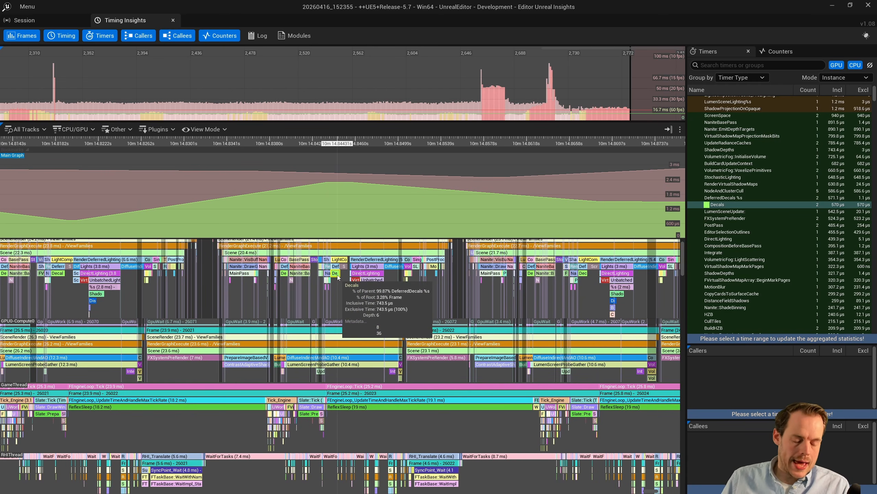
{"action": "scroll", "coordinate": [338, 276], "scroll_direction": "up", "scroll_amount": 1}
{"action": "mouse_move", "coordinate": [330, 180]}
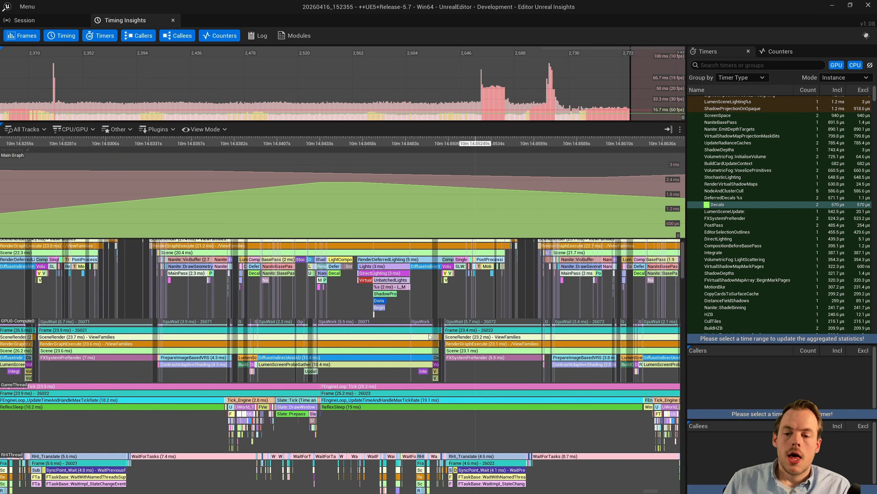
Step: Examine the GPU, game thread and render thread events around frames 26021 and 26022
{"action": "scroll", "coordinate": [235, 427], "scroll_direction": "up", "scroll_amount": 6}
{"action": "scroll", "coordinate": [235, 426], "scroll_direction": "up", "scroll_amount": 8}
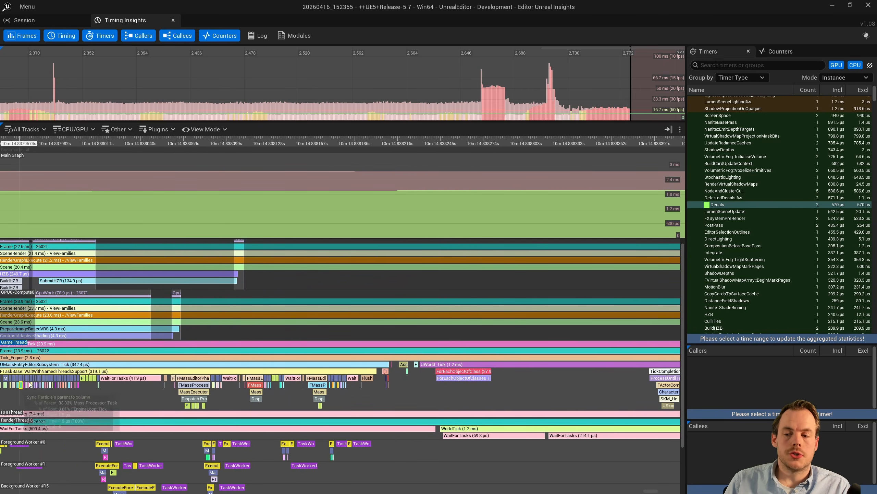
{"action": "scroll", "coordinate": [337, 401], "scroll_direction": "down", "scroll_amount": 8}
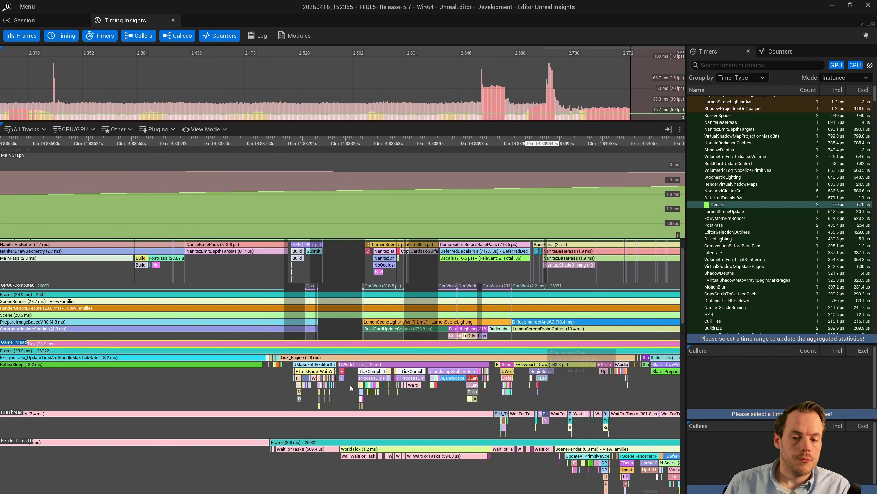
{"action": "scroll", "coordinate": [380, 412], "scroll_direction": "up", "scroll_amount": 4}
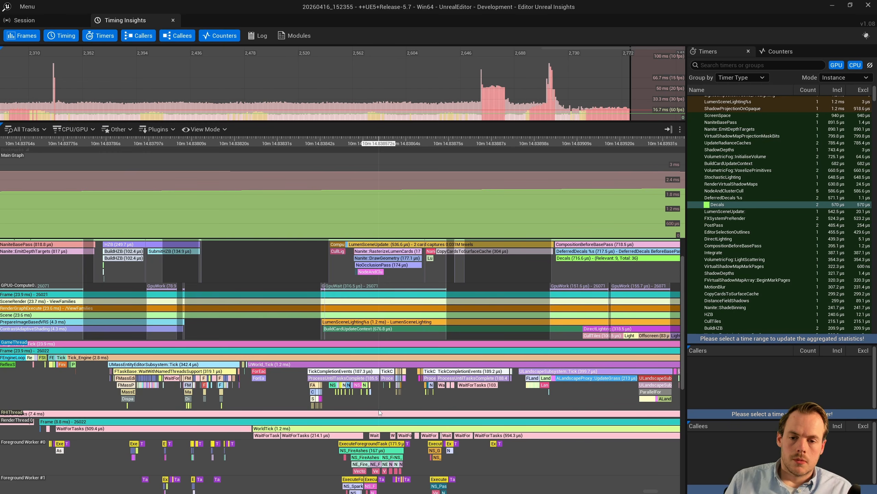
{"action": "scroll", "coordinate": [480, 223], "scroll_direction": "down", "scroll_amount": 20}
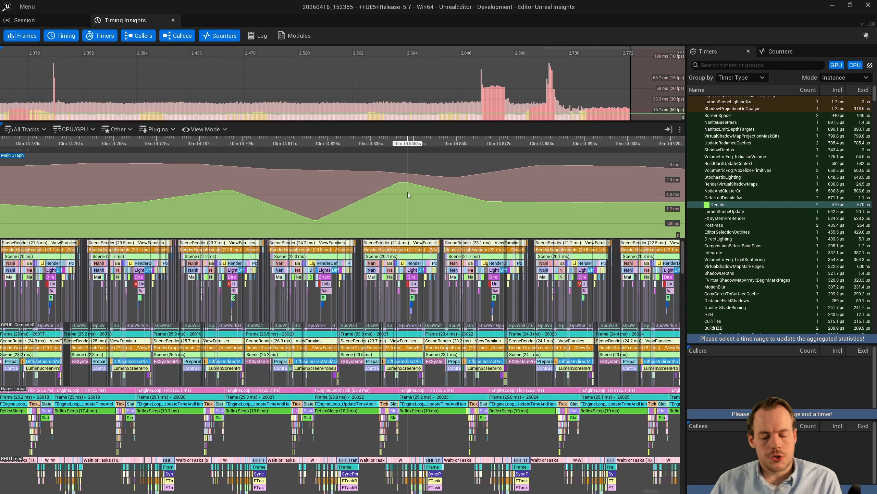
Step: Examine the game-frame Decals graph over the whole trace and its high-cost stretch around 10m 14s
{"action": "scroll", "coordinate": [421, 191], "scroll_direction": "down", "scroll_amount": 20}
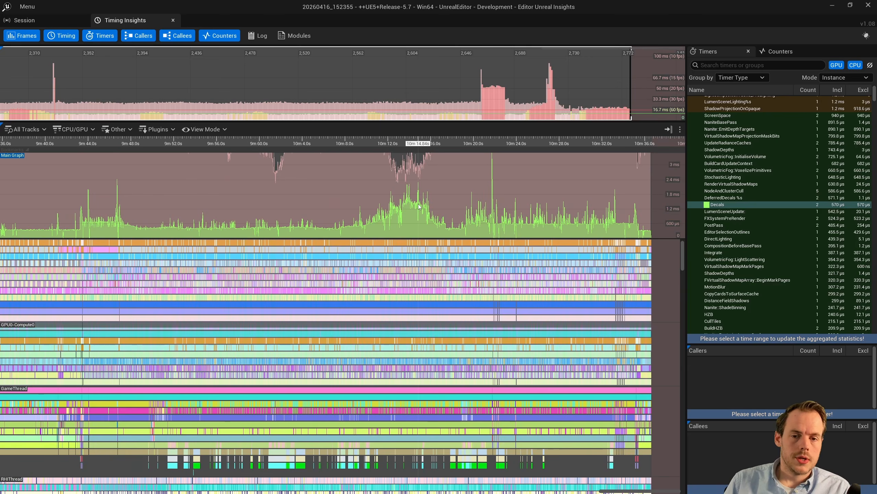
{"action": "scroll", "coordinate": [415, 194], "scroll_direction": "up", "scroll_amount": 7}
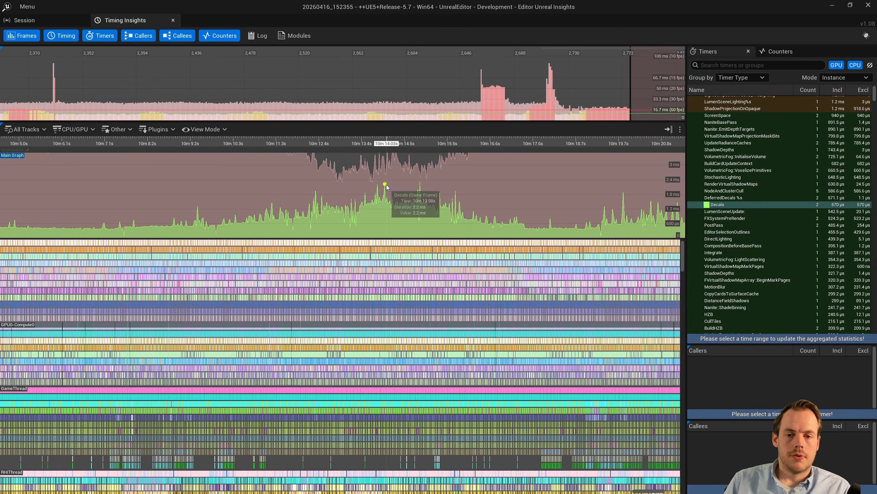
{"action": "scroll", "coordinate": [386, 186], "scroll_direction": "up", "scroll_amount": 4}
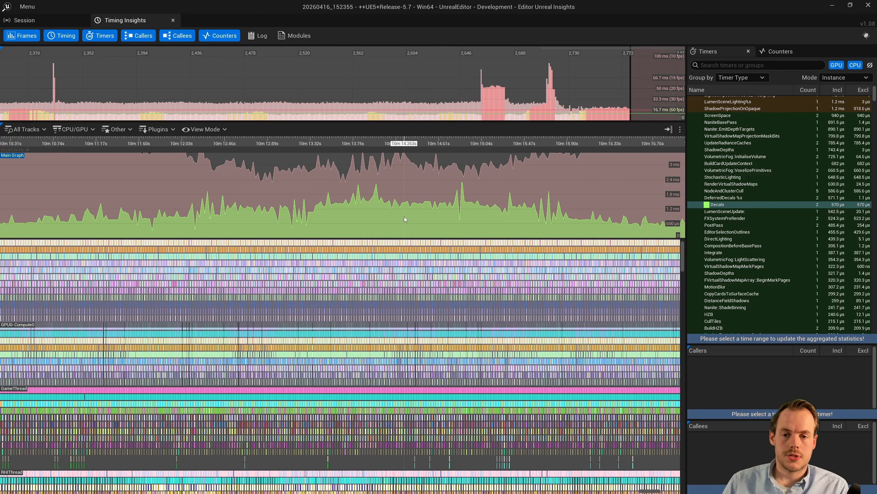
{"action": "scroll", "coordinate": [397, 211], "scroll_direction": "down", "scroll_amount": 8}
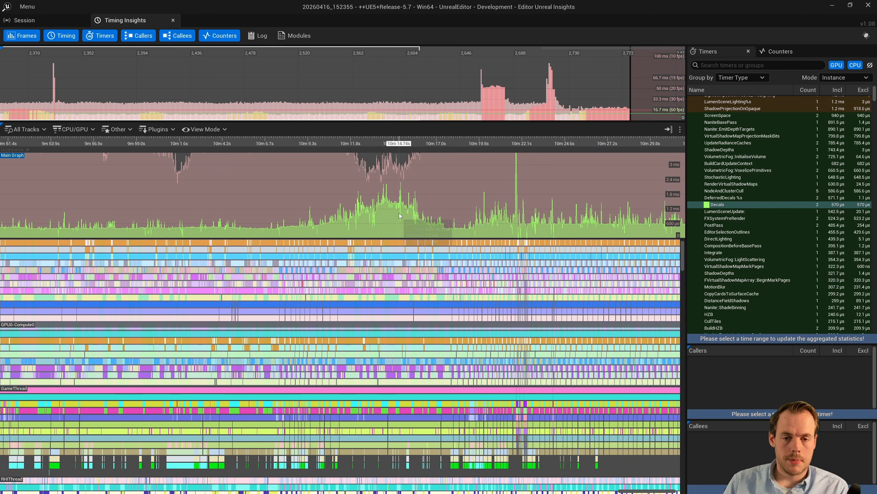
{"action": "scroll", "coordinate": [432, 202], "scroll_direction": "up", "scroll_amount": 2, "text": "shift"}
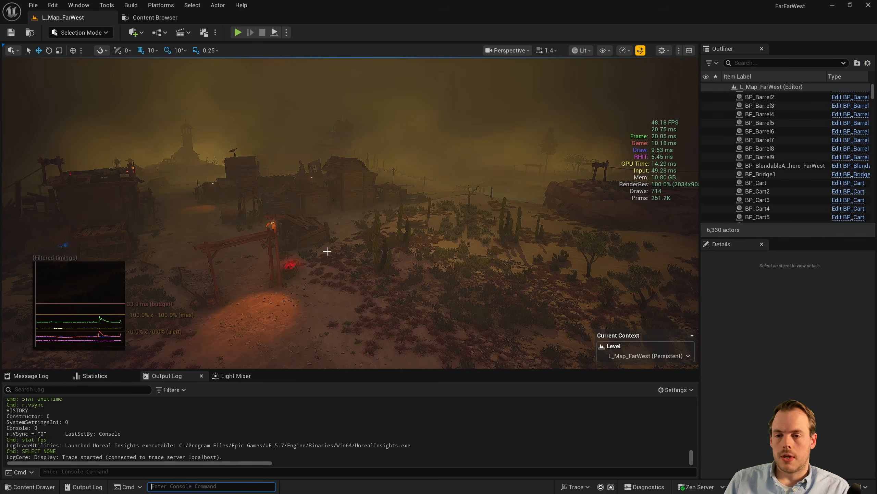
Step: Switch to Unreal Editor and fly through the L_Map_FarWest town towards the wooden buildings
{"action": "key", "text": "w"}
{"action": "right_click_drag", "start_coordinate": [327, 251], "coordinate": [356, 239]}
{"action": "scroll", "coordinate": [327, 252], "scroll_direction": "up", "scroll_amount": 5}
{"action": "scroll", "coordinate": [277, 238], "scroll_direction": "down", "scroll_amount": 5}
{"action": "scroll", "coordinate": [346, 238], "scroll_direction": "down", "scroll_amount": 3}
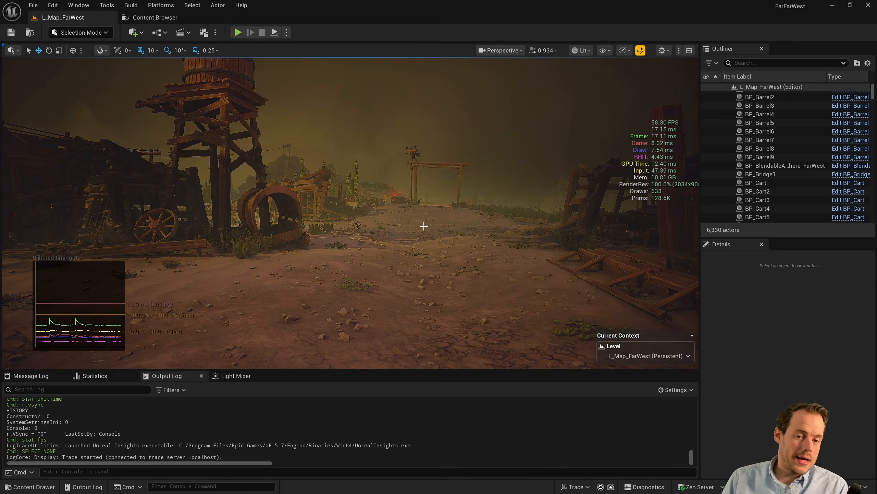
{"action": "right_click_drag", "start_coordinate": [369, 219], "coordinate": [364, 220]}
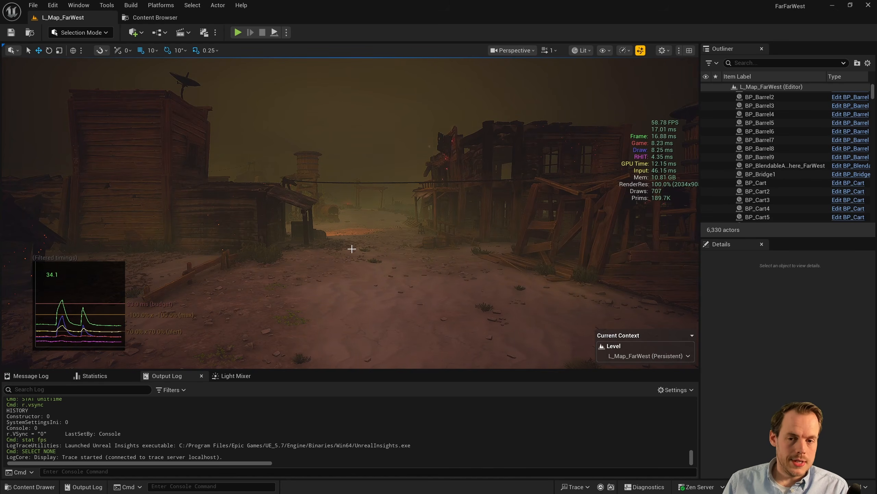
Step: Select the SM_House_B building, look around it in the viewport, and clear the selection
{"action": "left_click", "coordinate": [288, 230]}
{"action": "key", "text": "f"}
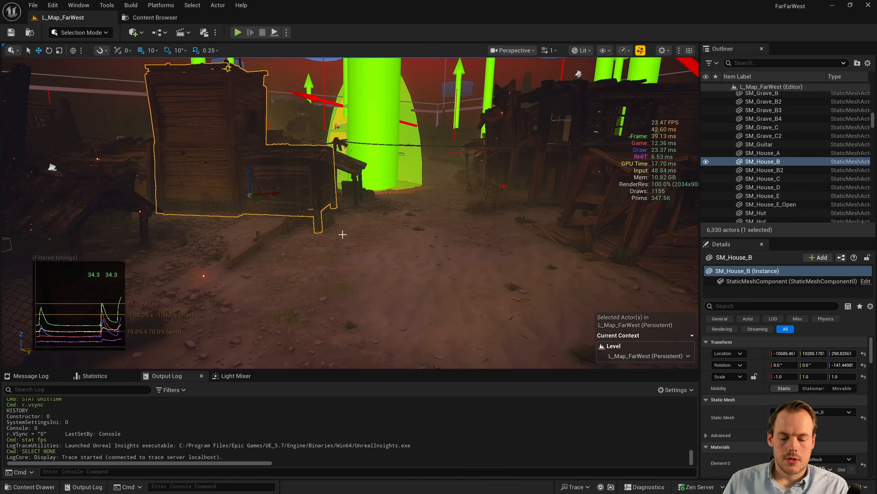
{"action": "key", "text": "w"}
{"action": "right_click_drag", "start_coordinate": [299, 179], "coordinate": [299, 181]}
{"action": "key", "text": "s"}
{"action": "scroll", "coordinate": [351, 213], "scroll_direction": "up", "scroll_amount": 2}
{"action": "key", "text": "Escape"}
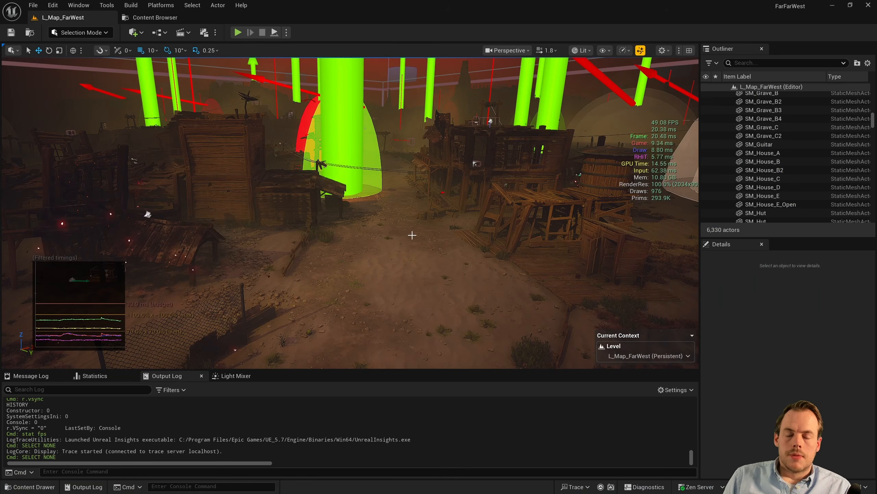
Step: Fly the viewport camera from the town across the level to the cornfield beside the purple glowing figure
{"action": "right_click_drag", "start_coordinate": [410, 237], "coordinate": [410, 236]}
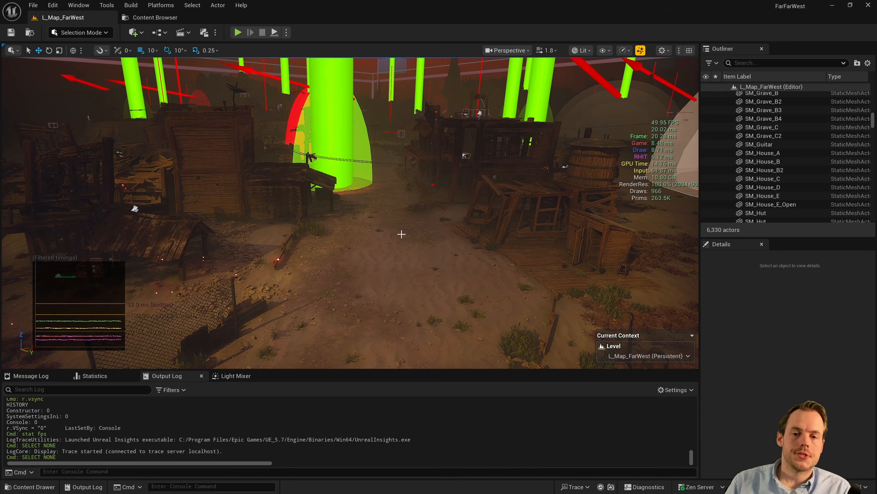
{"action": "key", "text": "w"}
{"action": "right_click_drag", "start_coordinate": [376, 227], "coordinate": [353, 230]}
{"action": "scroll", "coordinate": [376, 227], "scroll_direction": "up", "scroll_amount": 6}
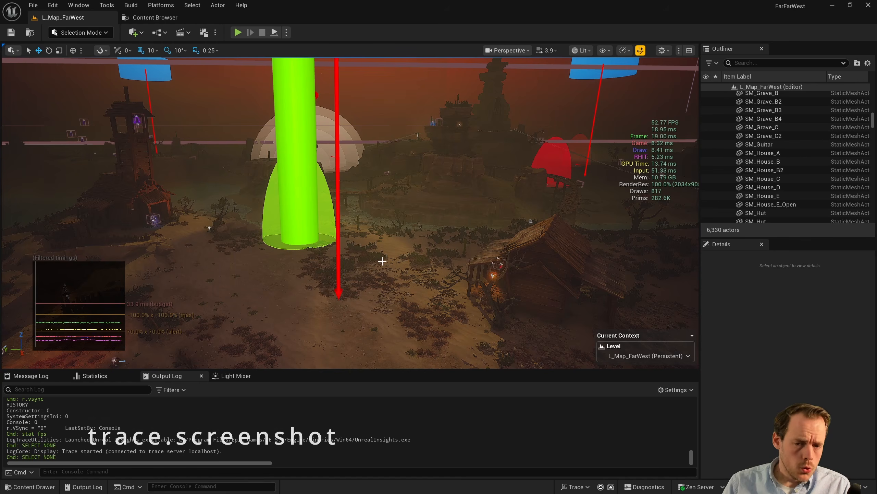
{"action": "mouse_move", "coordinate": [382, 261]}
{"action": "right_mouse_down"}
{"action": "mouse_move", "coordinate": [373, 260]}
{"action": "mouse_move", "coordinate": [382, 261]}
{"action": "right_mouse_up"}
{"action": "scroll", "coordinate": [382, 261], "scroll_direction": "down", "scroll_amount": 2}
{"action": "scroll", "coordinate": [382, 261], "scroll_direction": "down", "scroll_amount": 2}
{"action": "right_click_drag", "start_coordinate": [410, 215], "coordinate": [412, 220]}
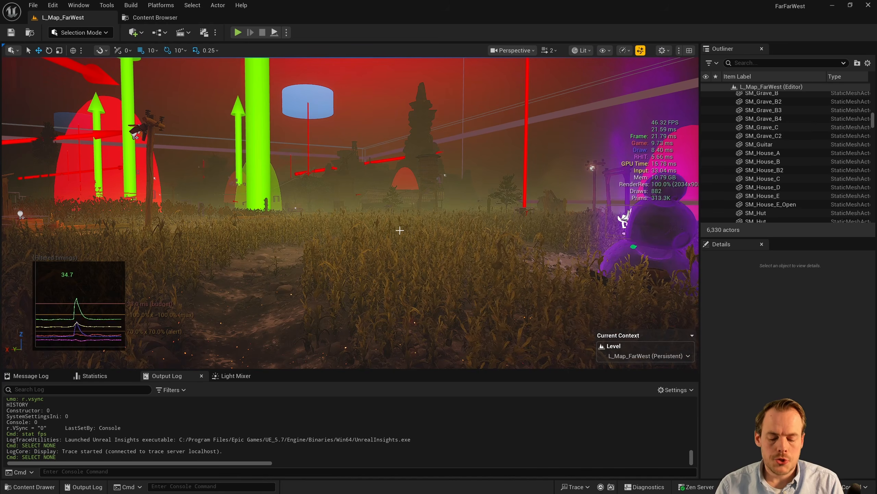
Step: Run the console command stat gpu to display the GPU queue timings over the cornfield view
{"action": "key", "text": "grave"}
{"action": "type", "text": "stat gpu"}
{"action": "key", "text": "Return"}
{"action": "right_click_drag", "start_coordinate": [447, 227], "coordinate": [447, 228]}
{"action": "key", "text": "s"}
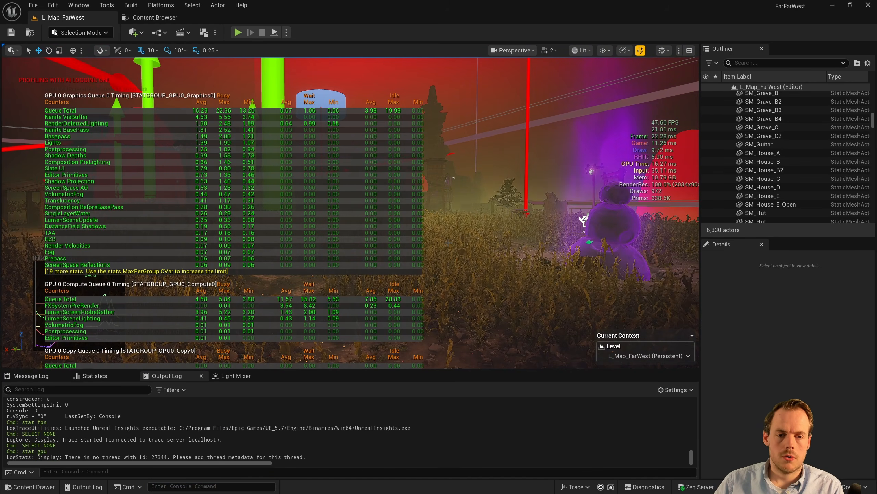
Step: Examine the GPU graphics queue timings in a full-screen viewport, including Nanite VisBuffer, and return to the normal layout
{"action": "key", "text": "F11"}
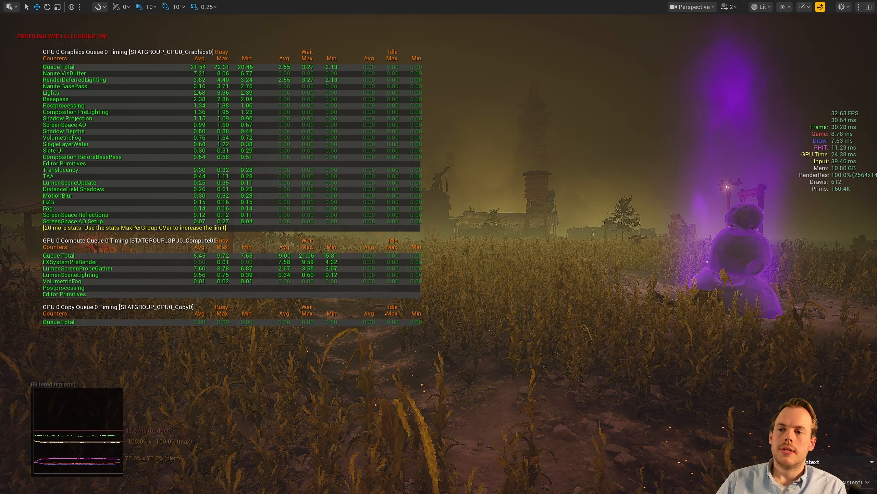
{"action": "mouse_move", "coordinate": [42, 67]}
{"action": "left_mouse_down"}
{"action": "mouse_move", "coordinate": [194, 52]}
{"action": "mouse_move", "coordinate": [83, 73]}
{"action": "left_mouse_up"}
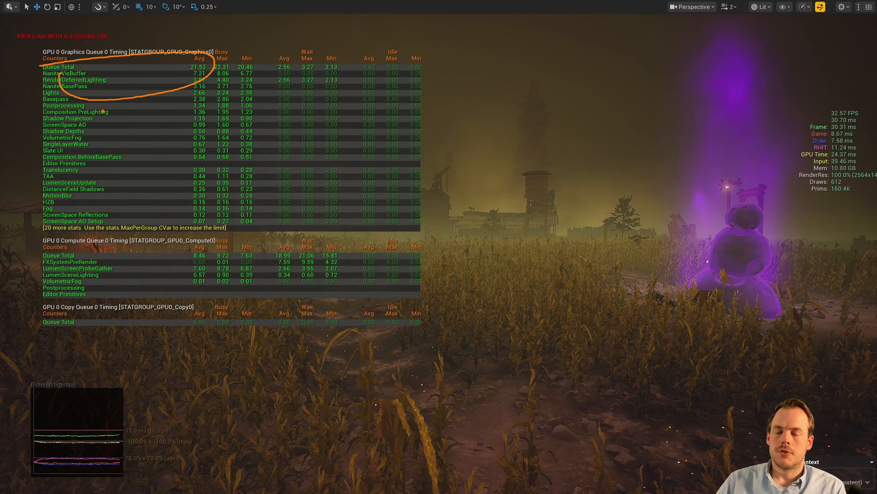
{"action": "key", "text": "Escape"}
{"action": "key", "text": "ctrl+1"}
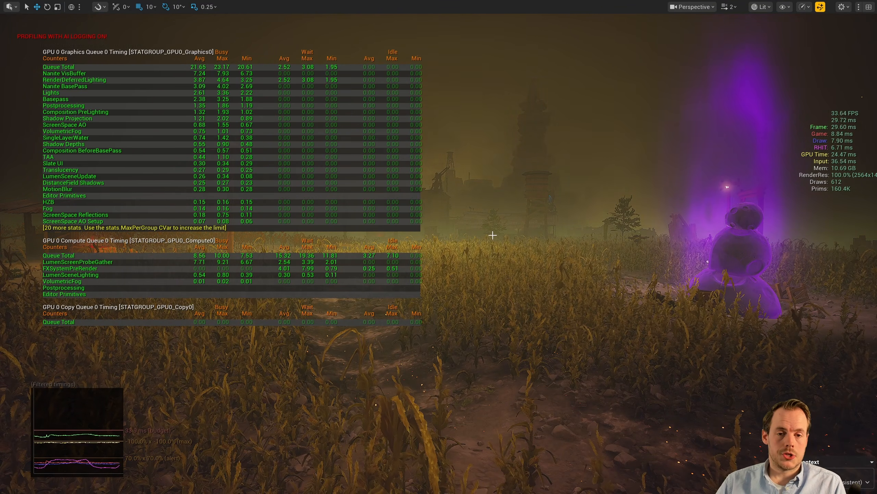
{"action": "key", "text": "F11"}
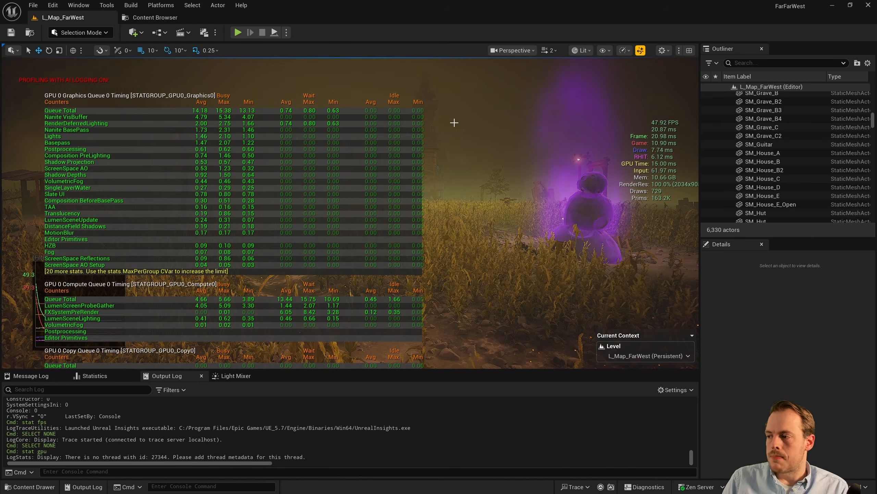
Step: Switch the viewport to the Nanite Evaluate WPO visualization and view the cornfield in it
{"action": "left_click", "coordinate": [582, 50]}
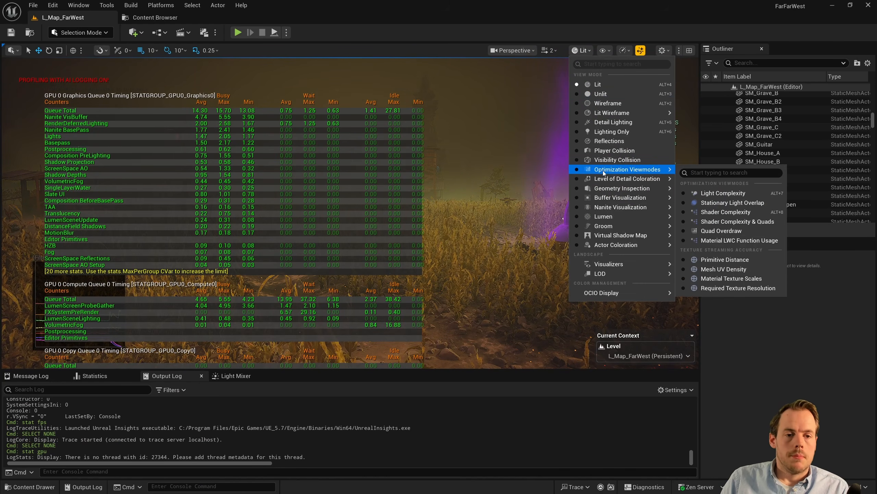
{"action": "mouse_move", "coordinate": [619, 197]}
{"action": "mouse_move", "coordinate": [663, 207]}
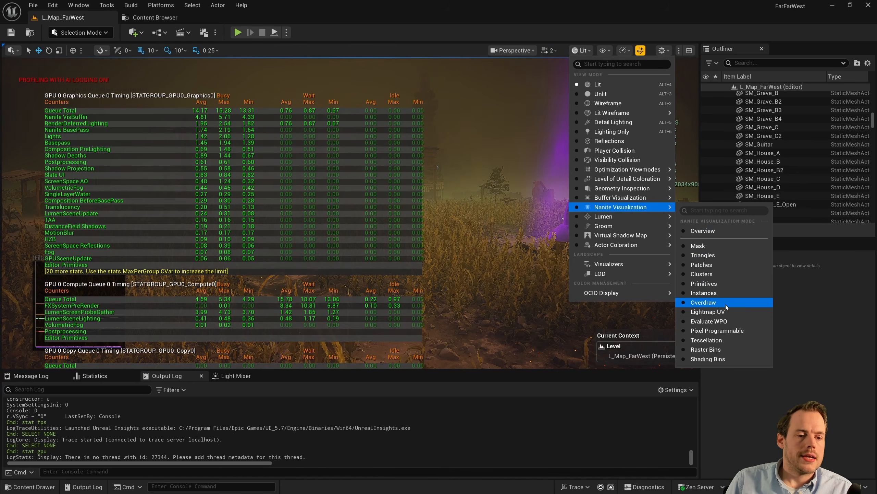
{"action": "left_click", "coordinate": [712, 322]}
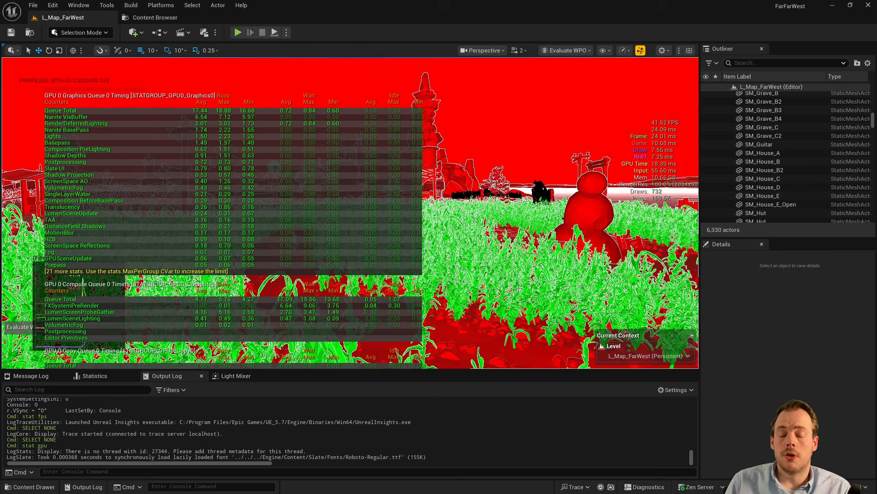
{"action": "right_click_drag", "start_coordinate": [441, 240], "coordinate": [440, 243]}
{"action": "key", "text": "s"}
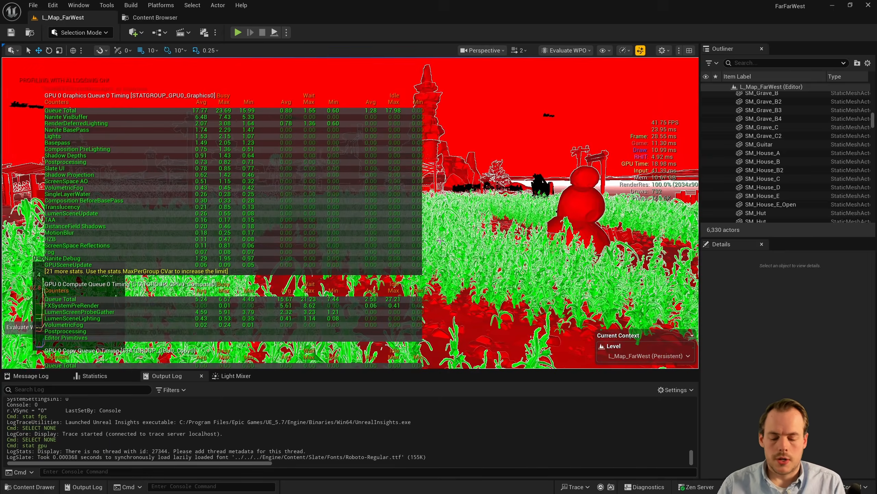
Step: Run the console command stat none to hide all on-screen statistics
{"action": "key", "text": "grave"}
{"action": "type", "text": "stat non"}
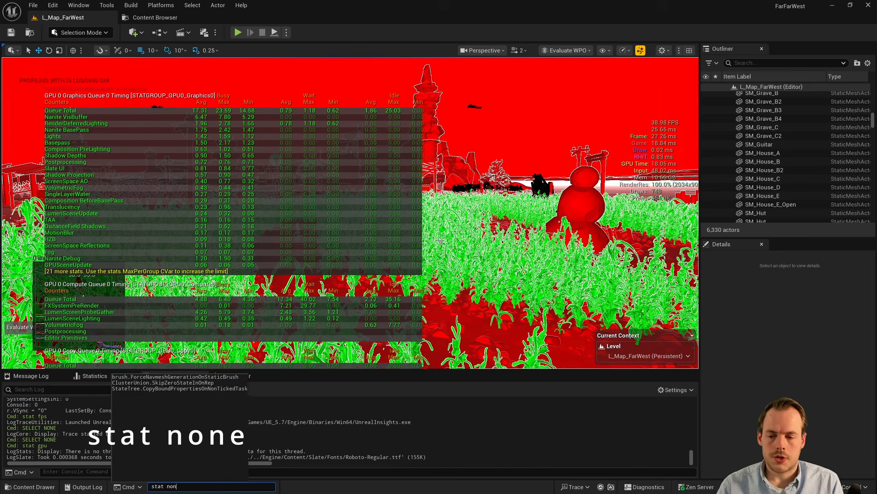
{"action": "type", "text": "e"}
{"action": "key", "text": "Return"}
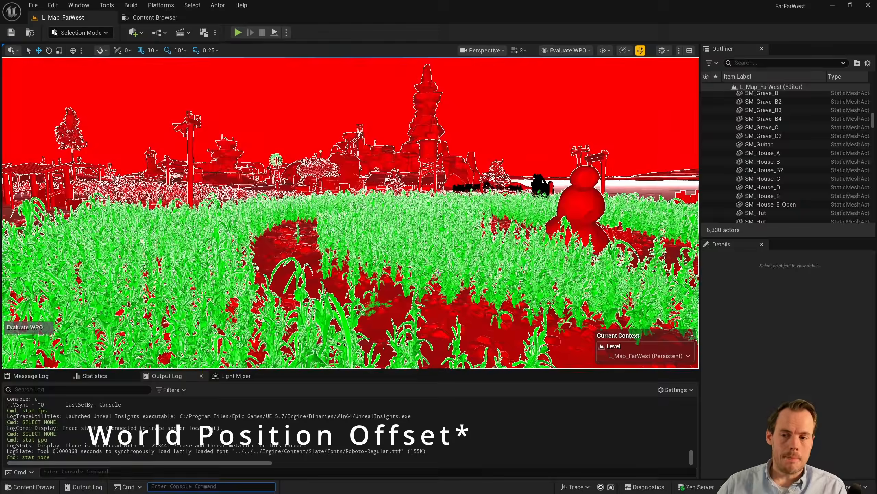
Step: Examine which corn plants evaluate World Position Offset by viewing the cornfield from farther away and from close up
{"action": "key", "text": "s"}
{"action": "scroll", "coordinate": [438, 273], "scroll_direction": "up", "scroll_amount": 1}
{"action": "right_click_drag", "start_coordinate": [438, 272], "coordinate": [440, 292]}
{"action": "key", "text": "s"}
{"action": "key", "text": "w"}
{"action": "scroll", "coordinate": [441, 292], "scroll_direction": "down", "scroll_amount": 3}
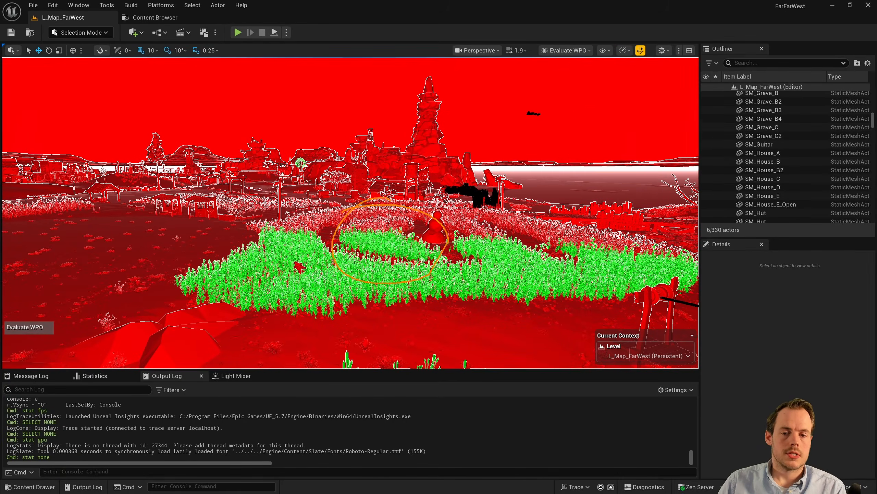
{"action": "key", "text": "grave"}
{"action": "right_click_drag", "start_coordinate": [403, 237], "coordinate": [387, 193]}
{"action": "key", "text": "w"}
{"action": "scroll", "coordinate": [425, 271], "scroll_direction": "down", "scroll_amount": 3}
{"action": "key", "text": "s"}
{"action": "scroll", "coordinate": [387, 221], "scroll_direction": "up", "scroll_amount": 3}
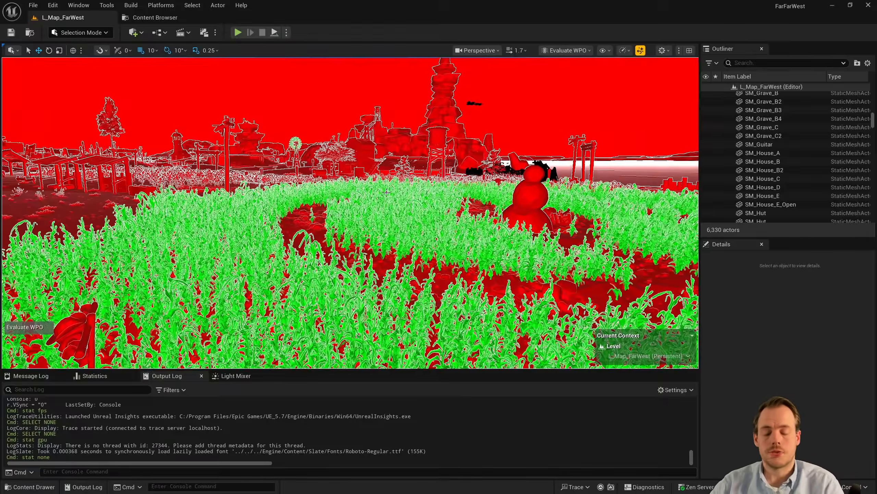
Step: Inspect the far side of the cornfield and its background in the Evaluate WPO view, using the temporary camera zoom
{"action": "right_click_drag", "start_coordinate": [390, 228], "coordinate": [380, 229]}
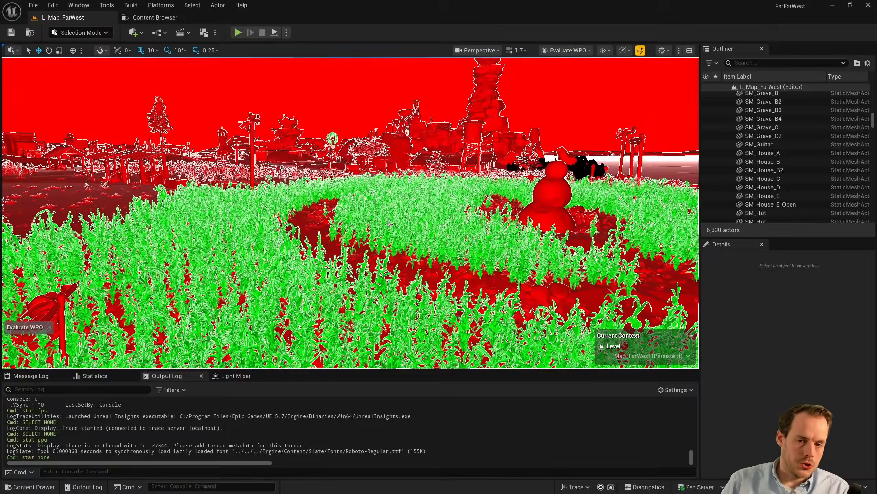
{"action": "right_click_drag", "start_coordinate": [395, 194], "coordinate": [430, 194]}
{"action": "key", "text": "w"}
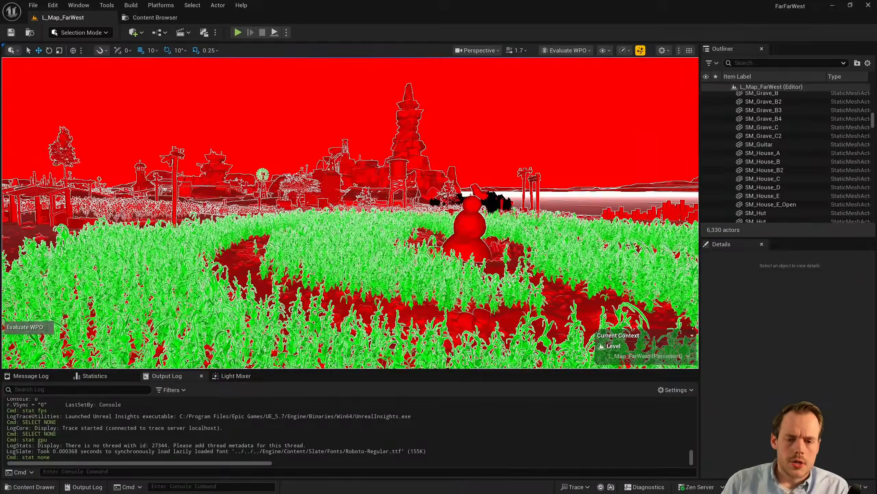
{"action": "right_click_drag", "start_coordinate": [350, 213], "coordinate": [352, 209]}
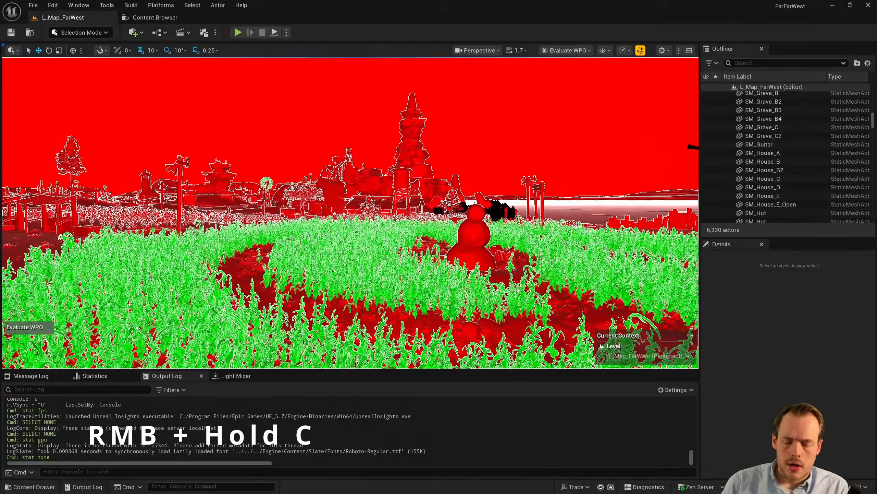
{"action": "key", "text": "c"}
{"action": "right_click_drag", "start_coordinate": [401, 197], "coordinate": [402, 194]}
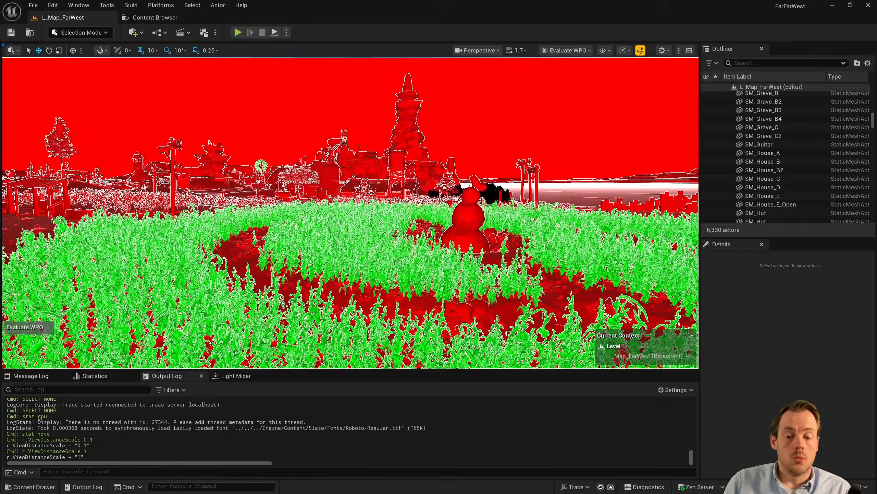
Step: Switch the viewport to the Nanite Pixel Programmable visualization and view the cornfield in it
{"action": "left_click", "coordinate": [579, 50]}
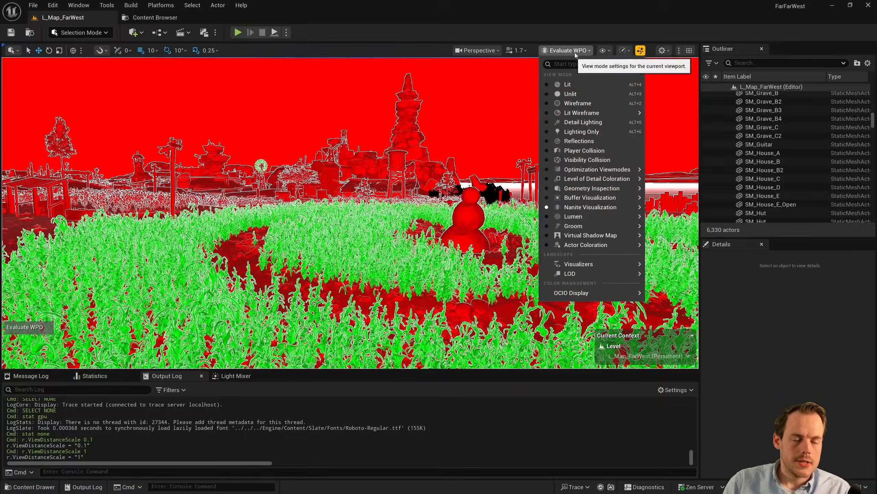
{"action": "mouse_move", "coordinate": [594, 208]}
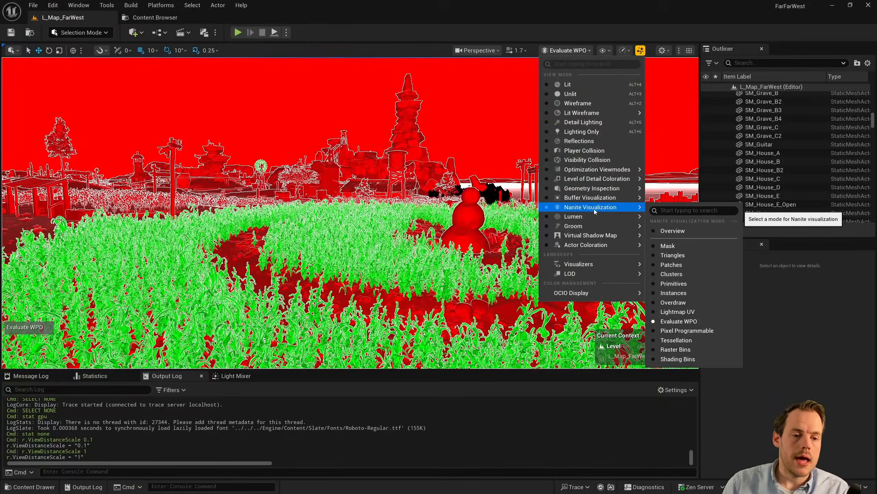
{"action": "left_click", "coordinate": [687, 332]}
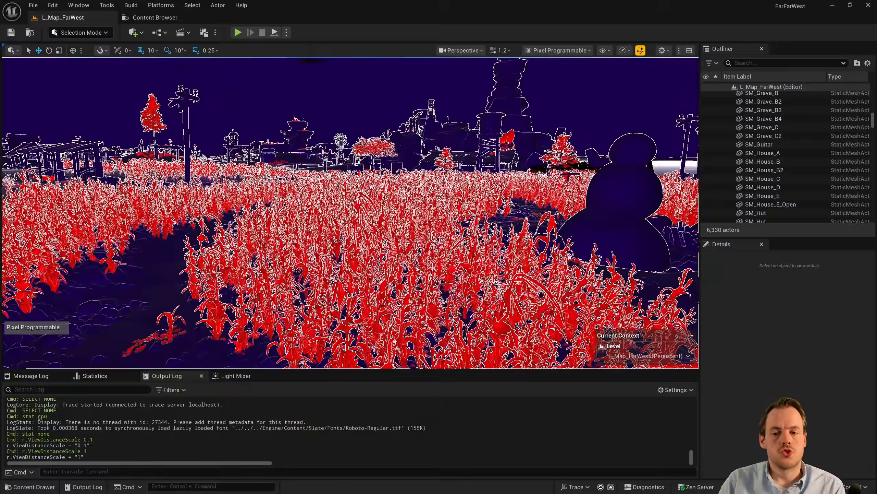
{"action": "right_click_drag", "start_coordinate": [350, 213], "coordinate": [31, 202]}
{"action": "scroll", "coordinate": [350, 213], "scroll_direction": "up", "scroll_amount": 2}
{"action": "scroll", "coordinate": [350, 213], "scroll_direction": "up", "scroll_amount": 2}
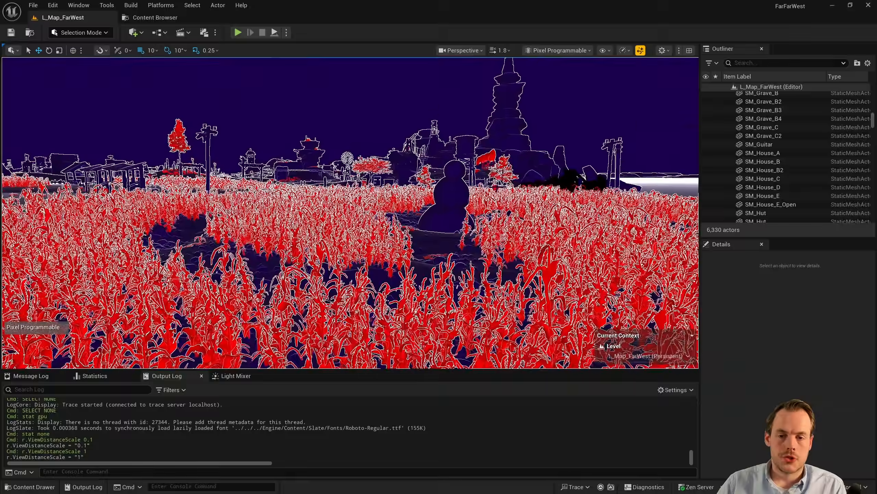
Step: Run r.Nanite.Visualize.PixelProgrammableVisMode 1 to show only masked materials in the visualization
{"action": "key", "text": "grave"}
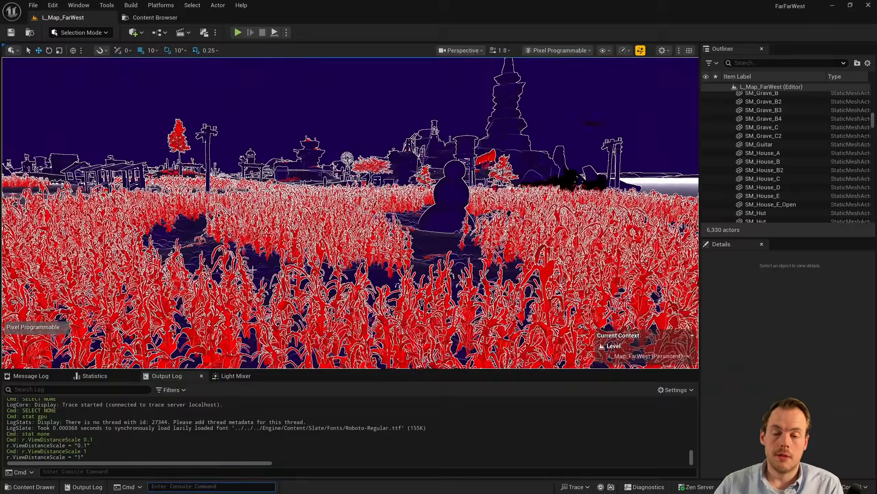
{"action": "type", "text": "r.Nanite.Visualize.PixelProgrammableVisMode"}
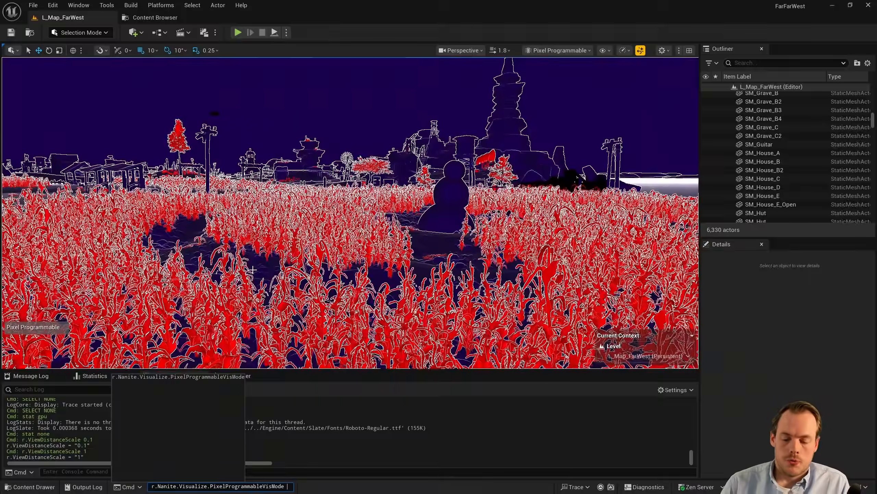
{"action": "key", "text": "ctrl+a"}
{"action": "key", "text": "BackSpace"}
{"action": "type", "text": "pixel program"}
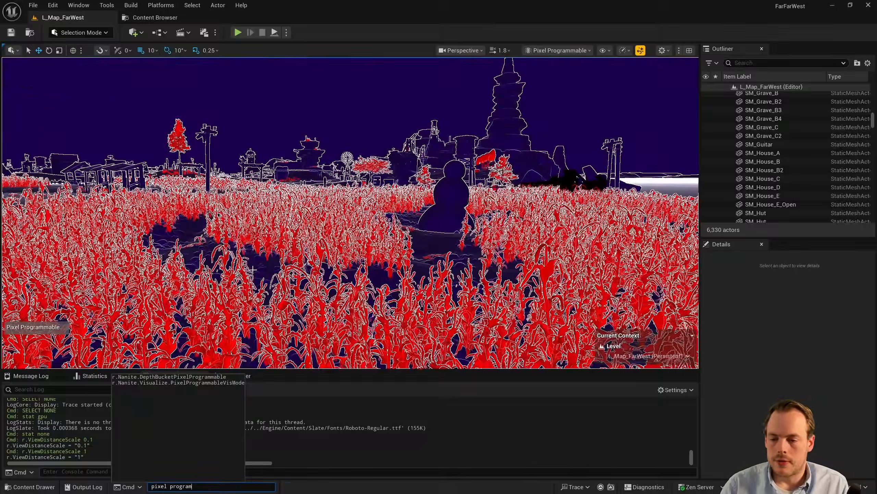
{"action": "key", "text": "Up"}
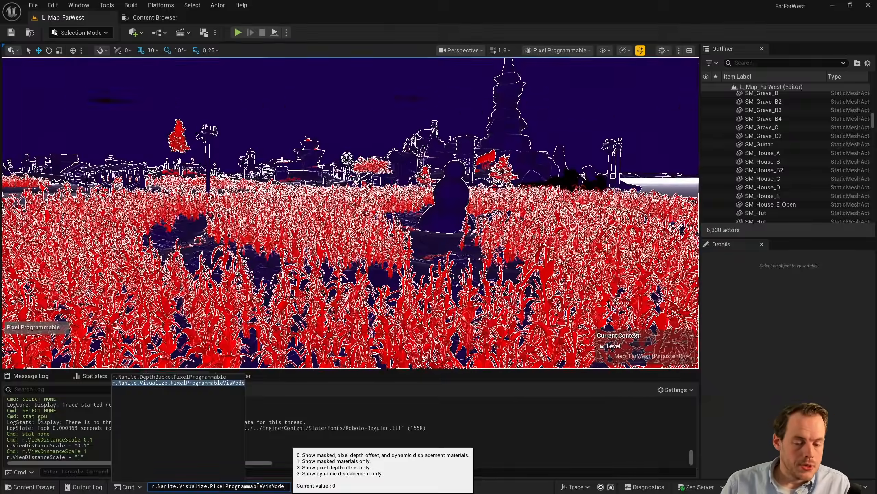
{"action": "type", "text": "1"}
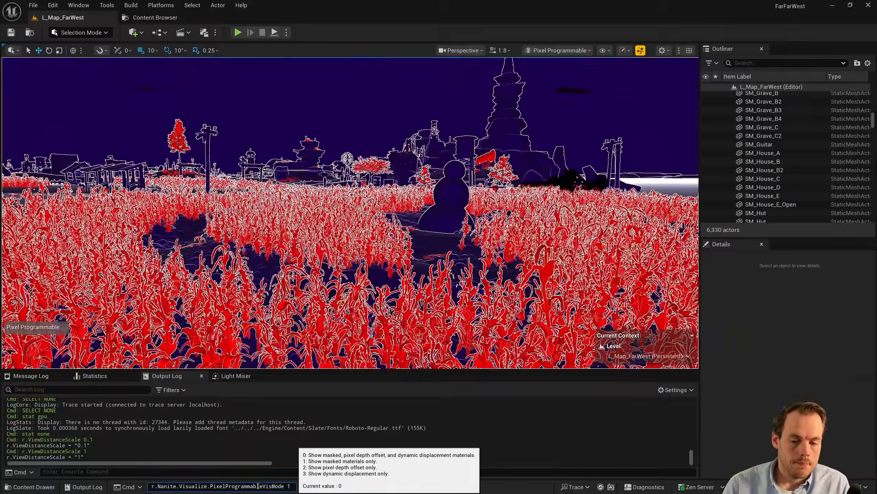
{"action": "key", "text": "Return"}
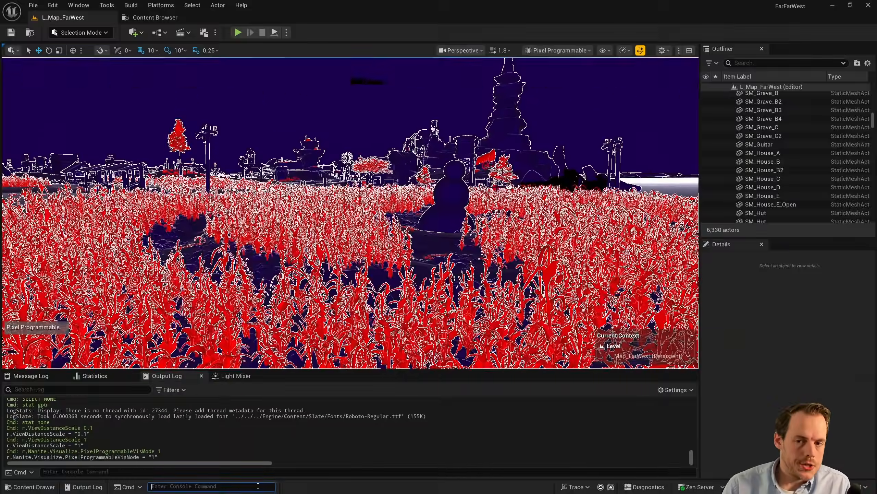
Step: Run r.Nanite.Visualize.PixelProgrammableVisMode 2 to show only pixel depth offset in the visualization
{"action": "key", "text": "Up"}
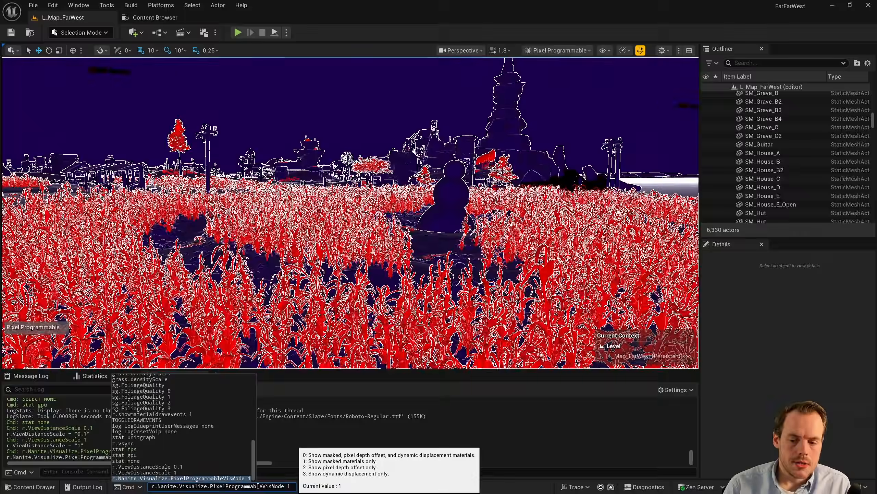
{"action": "key", "text": "BackSpace"}
{"action": "type", "text": "2"}
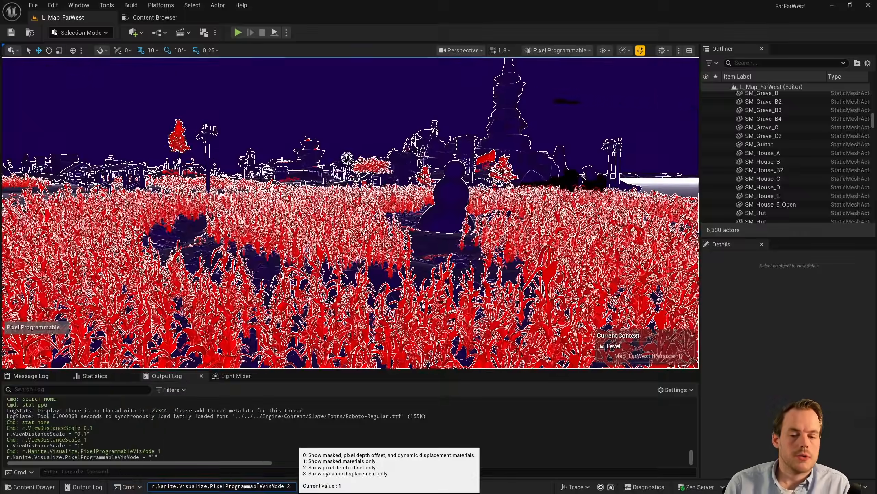
{"action": "key", "text": "Return"}
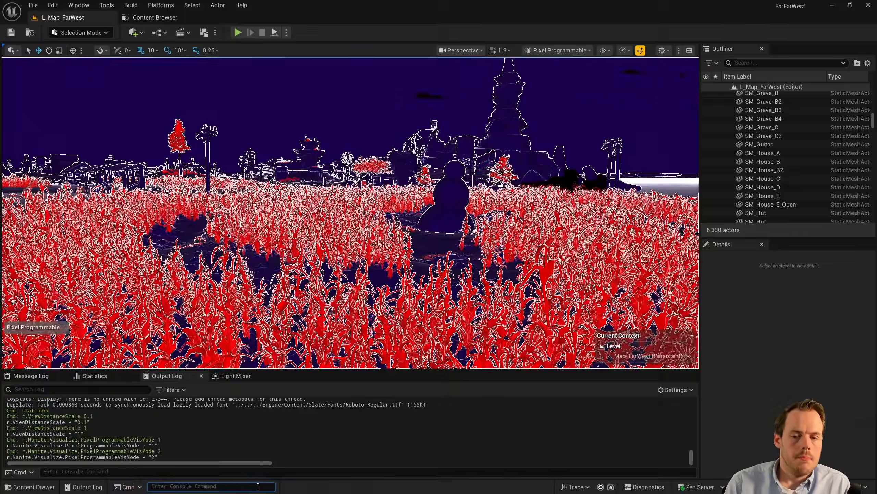
{"action": "key", "text": "Up"}
{"action": "key", "text": "Escape"}
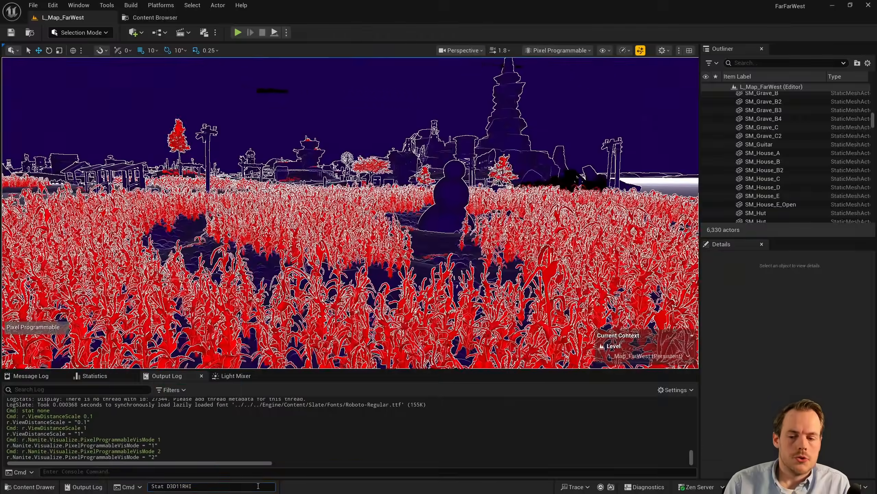
{"action": "key", "text": "BackSpace"}
{"action": "key", "text": "BackSpace"}
{"action": "key", "text": "BackSpace"}
{"action": "key", "text": "BackSpace"}
{"action": "key", "text": "BackSpace"}
{"action": "key", "text": "BackSpace"}
{"action": "key", "text": "BackSpace"}
{"action": "key", "text": "BackSpace"}
{"action": "key", "text": "BackSpace"}
{"action": "key", "text": "BackSpace"}
{"action": "key", "text": "BackSpace"}
{"action": "key", "text": "BackSpace"}
{"action": "key", "text": "BackSpace"}
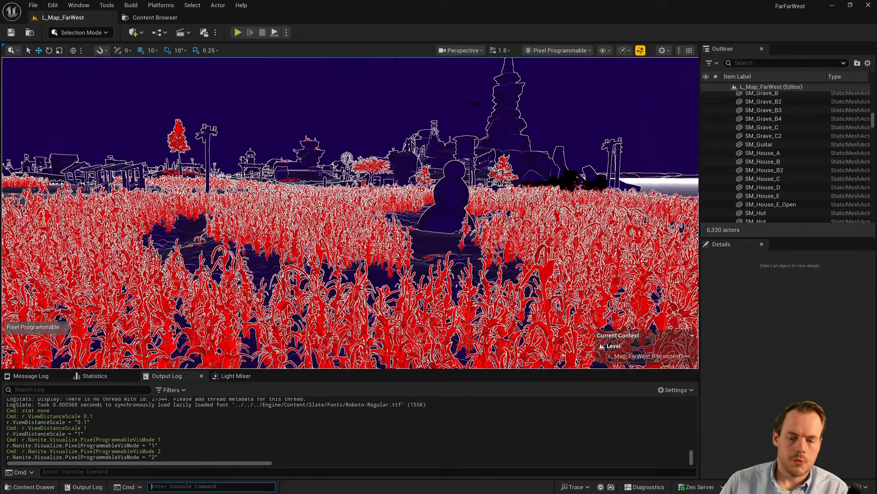
Step: Set r.Nanite.Visualize.PixelProgrammableVisMode back to 1 and view the cornfield with masked materials only
{"action": "key", "text": "Up"}
{"action": "key", "text": "Up"}
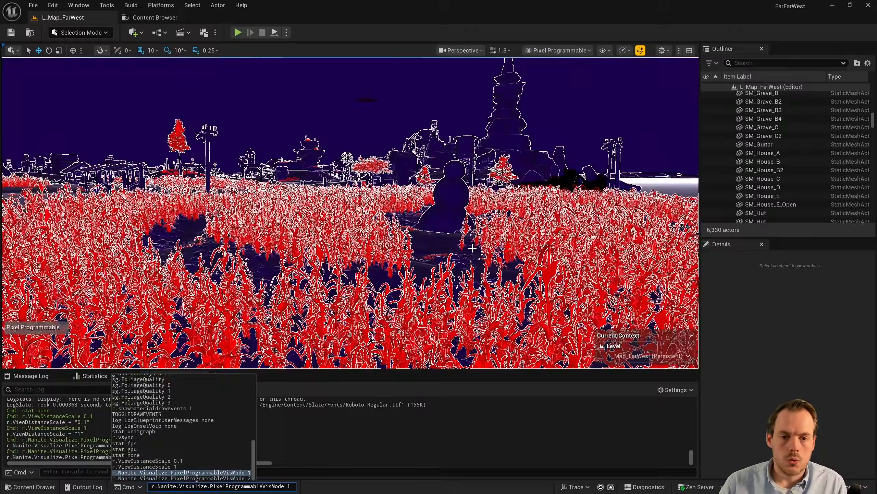
{"action": "key", "text": "Return"}
{"action": "right_click_drag", "start_coordinate": [470, 154], "coordinate": [499, 147]}
{"action": "key", "text": "w"}
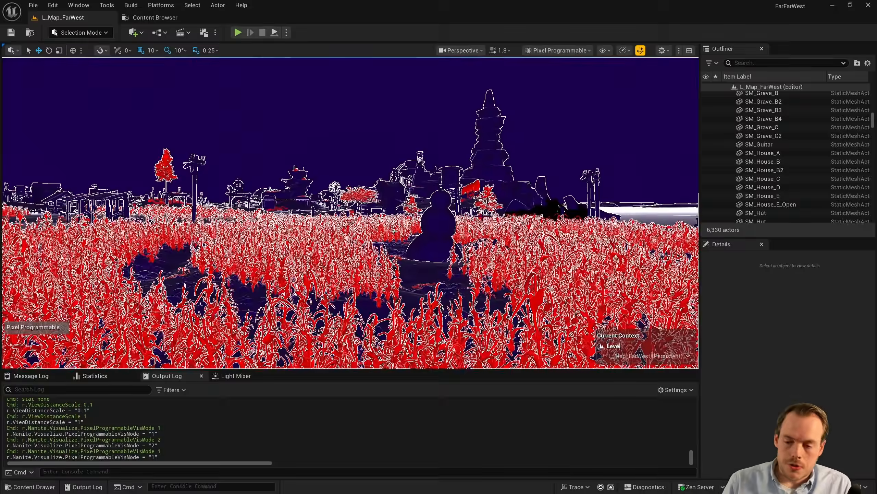
Step: Enter Foliage Mode and activate its Select tool over the cornfield
{"action": "left_click", "coordinate": [395, 231]}
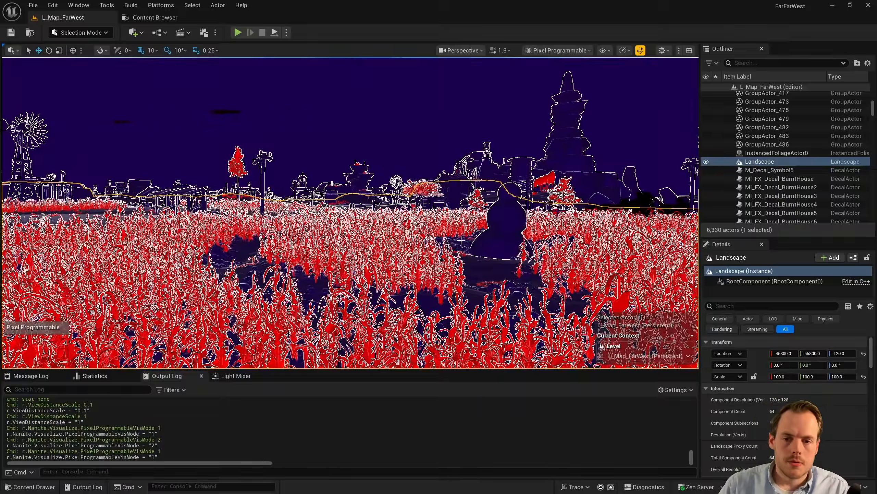
{"action": "left_click", "coordinate": [75, 32]}
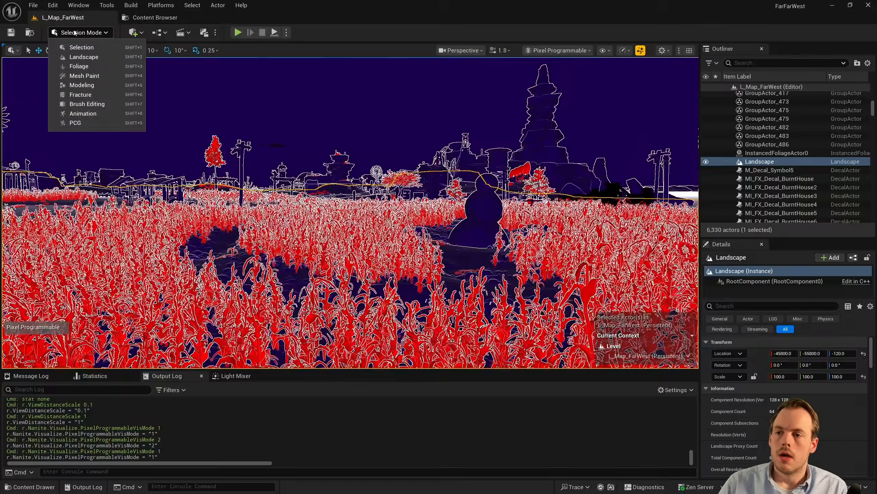
{"action": "left_click", "coordinate": [82, 66]}
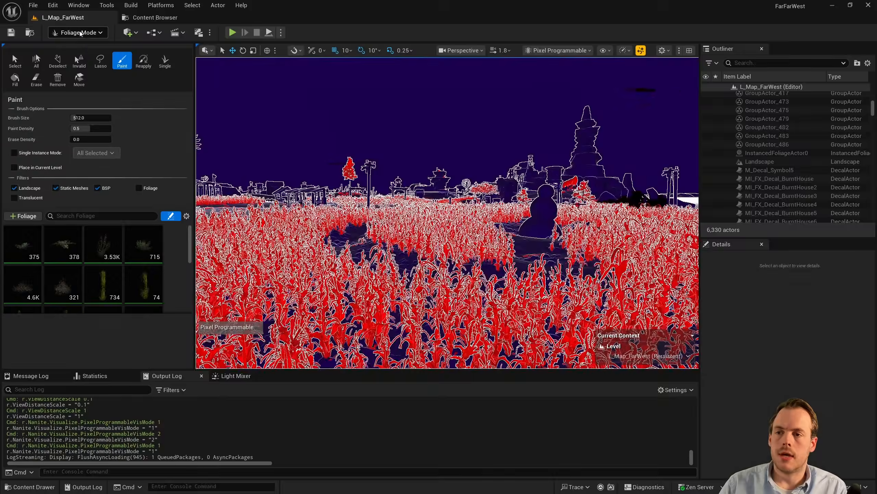
{"action": "left_click", "coordinate": [15, 60]}
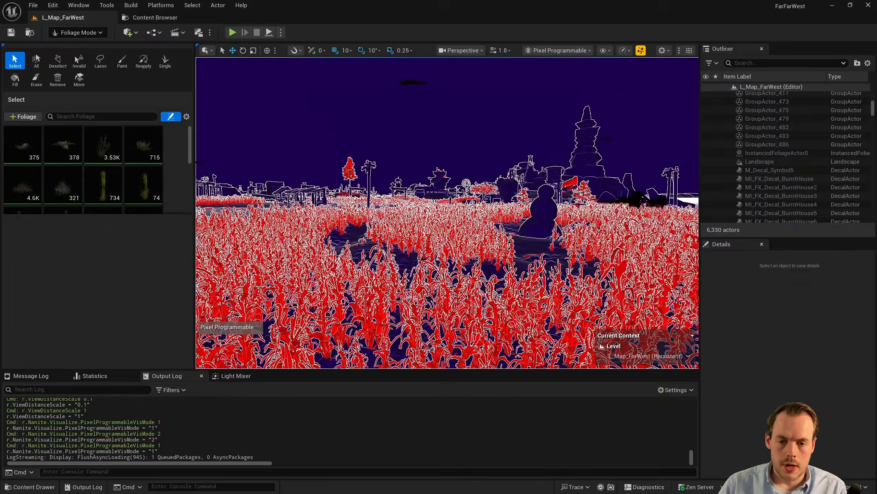
{"action": "right_click_drag", "start_coordinate": [369, 286], "coordinate": [374, 305]}
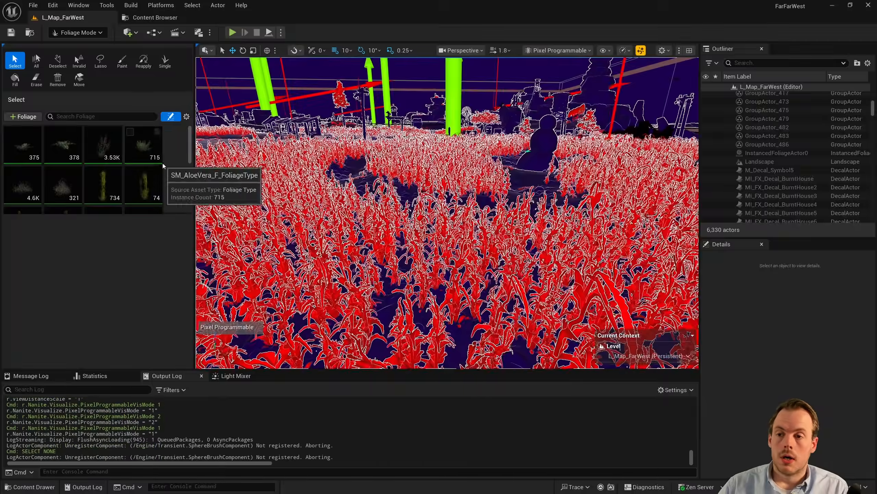
Step: Switch the viewport to the Lit view mode beside the pond and cornfield
{"action": "key", "text": "w"}
{"action": "mouse_move", "coordinate": [362, 208]}
{"action": "right_mouse_down"}
{"action": "mouse_move", "coordinate": [360, 216]}
{"action": "mouse_move", "coordinate": [276, 213]}
{"action": "mouse_move", "coordinate": [351, 222]}
{"action": "mouse_move", "coordinate": [278, 219]}
{"action": "mouse_move", "coordinate": [284, 227]}
{"action": "mouse_move", "coordinate": [360, 218]}
{"action": "right_mouse_up"}
{"action": "scroll", "coordinate": [359, 214], "scroll_direction": "down", "scroll_amount": 8}
{"action": "key", "text": "w"}
{"action": "left_click", "coordinate": [557, 52]}
{"action": "left_click", "coordinate": [557, 85]}
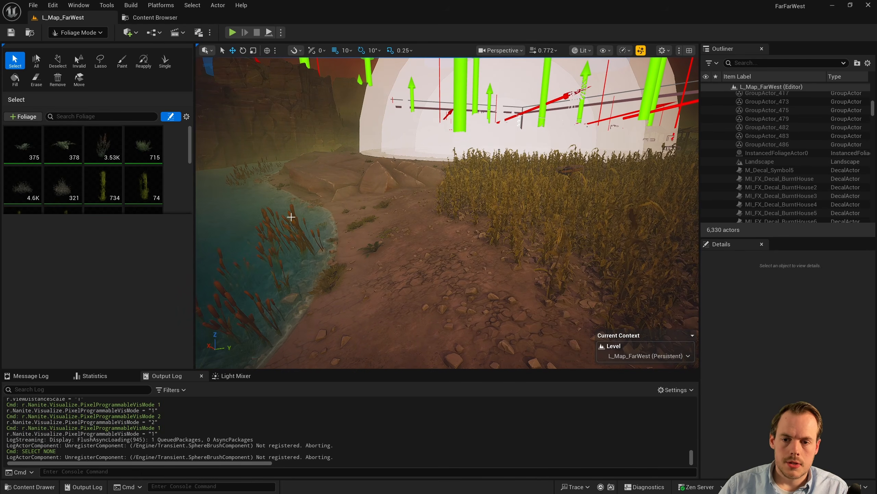
Step: Examine the cattails along the pond shore and the corn plants of the field in the Lit view
{"action": "key", "text": "w"}
{"action": "right_click_drag", "start_coordinate": [304, 238], "coordinate": [214, 224]}
{"action": "key", "text": "s"}
{"action": "right_click_drag", "start_coordinate": [353, 194], "coordinate": [378, 200]}
{"action": "key", "text": "w"}
{"action": "right_click_drag", "start_coordinate": [420, 233], "coordinate": [417, 231]}
{"action": "scroll", "coordinate": [418, 231], "scroll_direction": "up", "scroll_amount": 1}
{"action": "right_click_drag", "start_coordinate": [294, 211], "coordinate": [556, 189]}
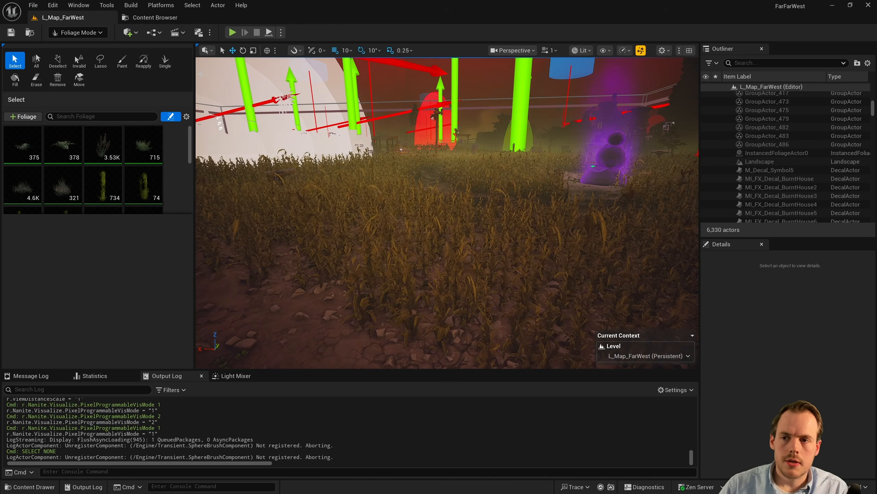
{"action": "left_click", "coordinate": [74, 32]}
{"action": "left_click", "coordinate": [399, 215]}
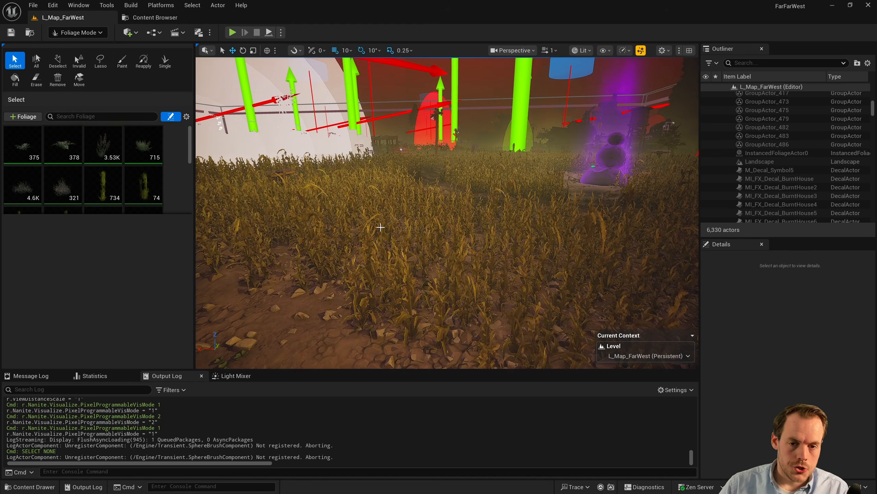
{"action": "right_click_drag", "start_coordinate": [381, 227], "coordinate": [381, 248]}
{"action": "scroll", "coordinate": [382, 248], "scroll_direction": "up", "scroll_amount": 1}
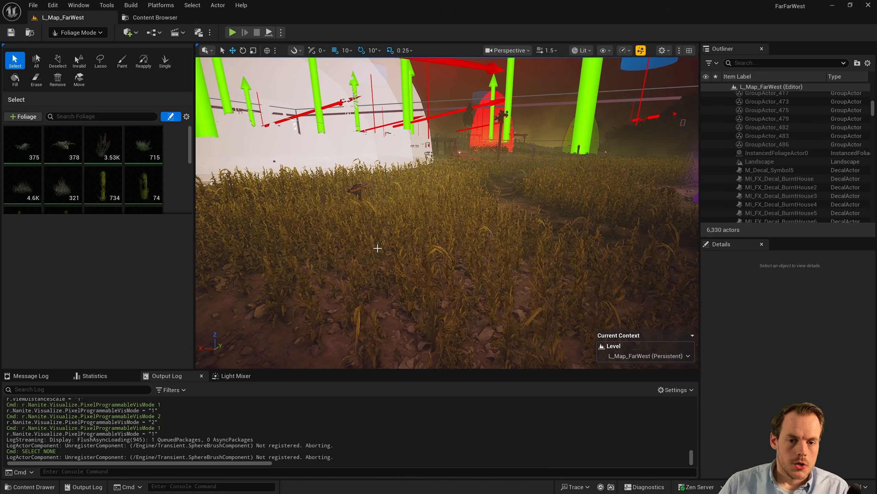
{"action": "right_click_drag", "start_coordinate": [470, 284], "coordinate": [494, 282]}
{"action": "right_click_drag", "start_coordinate": [415, 239], "coordinate": [512, 220]}
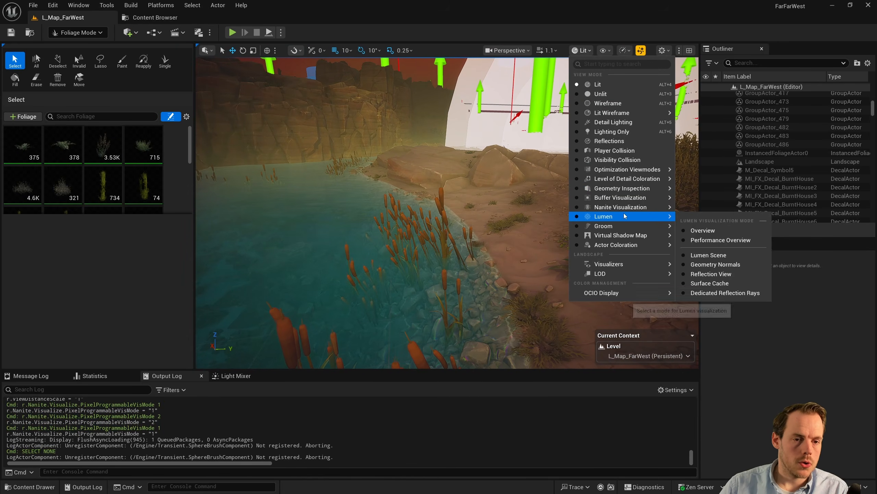
Step: Switch back to the Nanite Pixel Programmable visualization and examine the cattails and ground plants around the pond from near and far
{"action": "mouse_move", "coordinate": [643, 207]}
{"action": "left_click", "coordinate": [720, 330]}
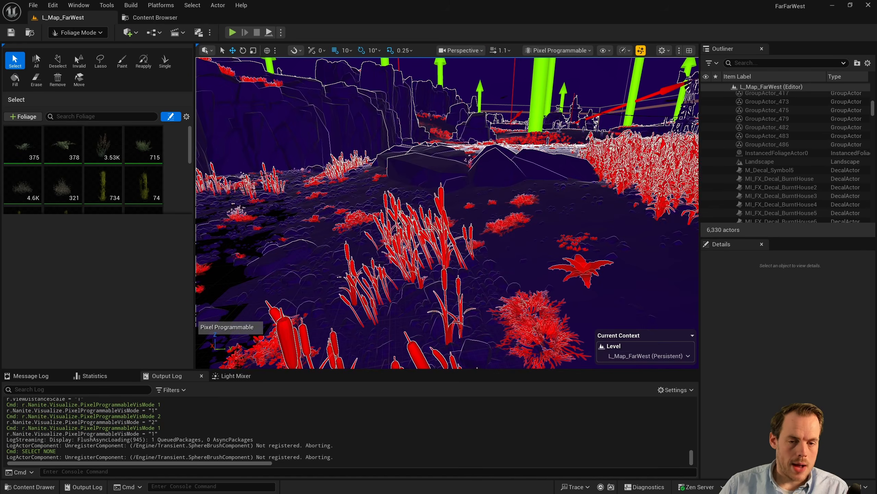
{"action": "key", "text": "s"}
{"action": "scroll", "coordinate": [448, 213], "scroll_direction": "up", "scroll_amount": 5}
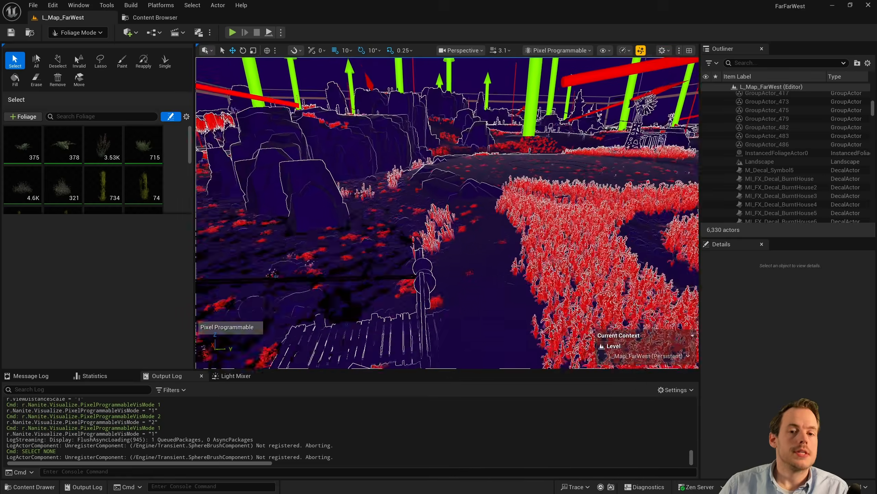
{"action": "key", "text": "w"}
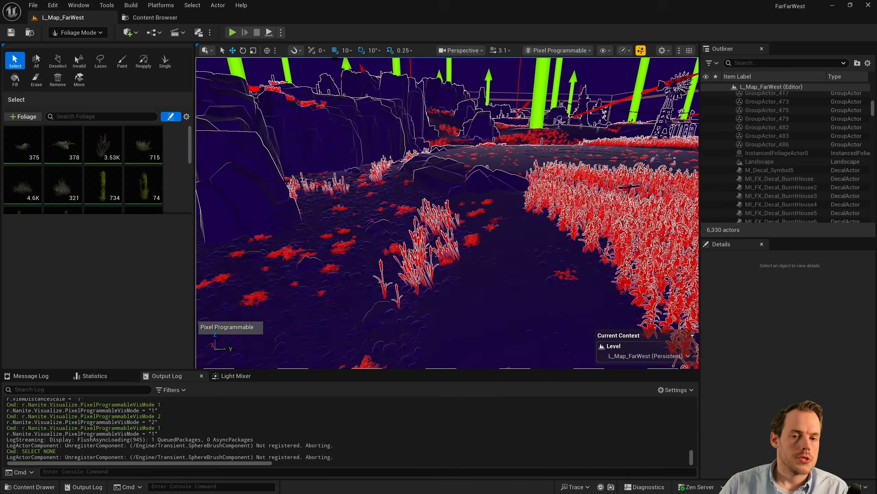
{"action": "key", "text": "s"}
{"action": "key", "text": "s"}
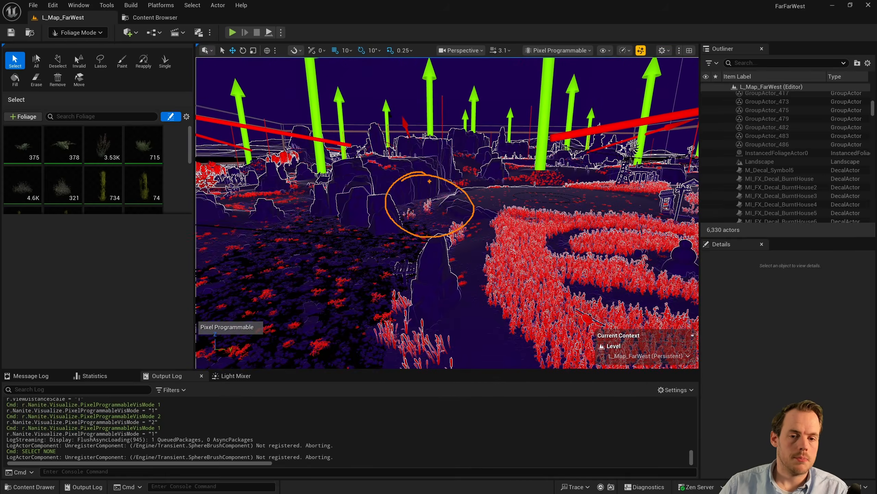
{"action": "key", "text": "Escape"}
{"action": "key", "text": "w"}
{"action": "scroll", "coordinate": [435, 211], "scroll_direction": "down", "scroll_amount": 2}
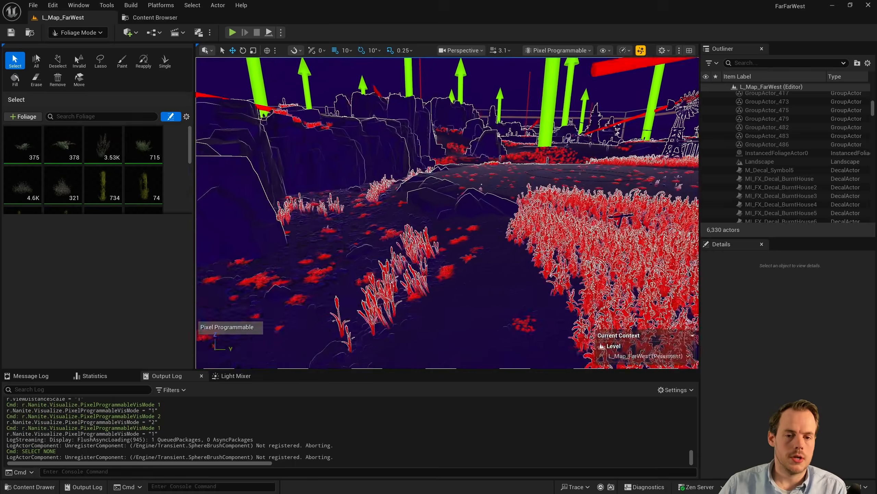
{"action": "key", "text": "w"}
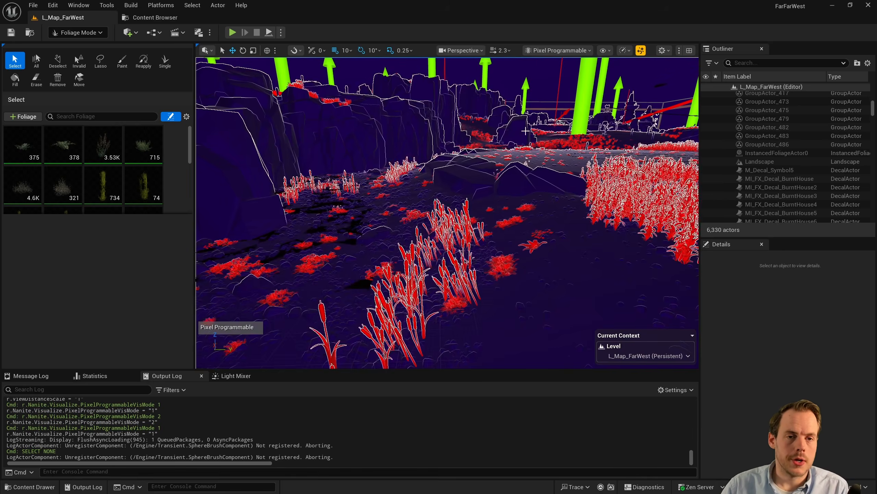
Step: Return the viewport to the Lit view mode and view the cattails at the pond's edge up close
{"action": "left_click", "coordinate": [558, 50]}
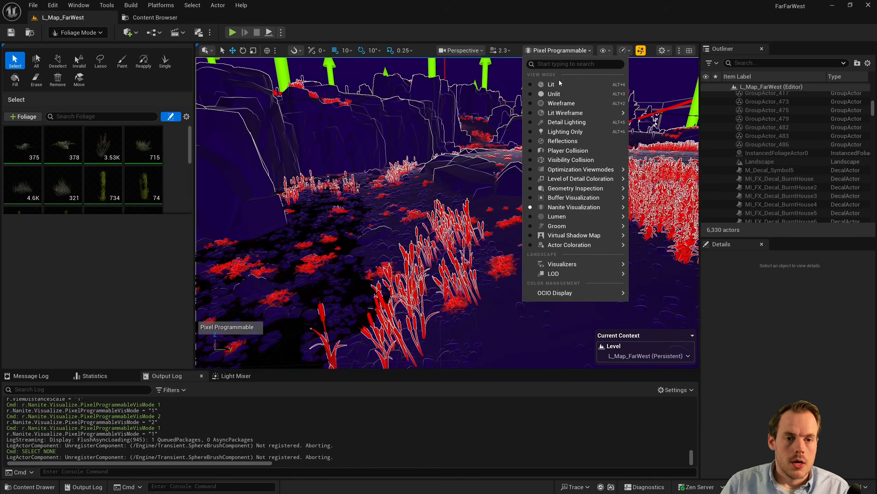
{"action": "left_click", "coordinate": [557, 75]}
{"action": "scroll", "coordinate": [325, 223], "scroll_direction": "down", "scroll_amount": 6}
{"action": "key", "text": "w"}
{"action": "right_click_drag", "start_coordinate": [325, 224], "coordinate": [325, 187]}
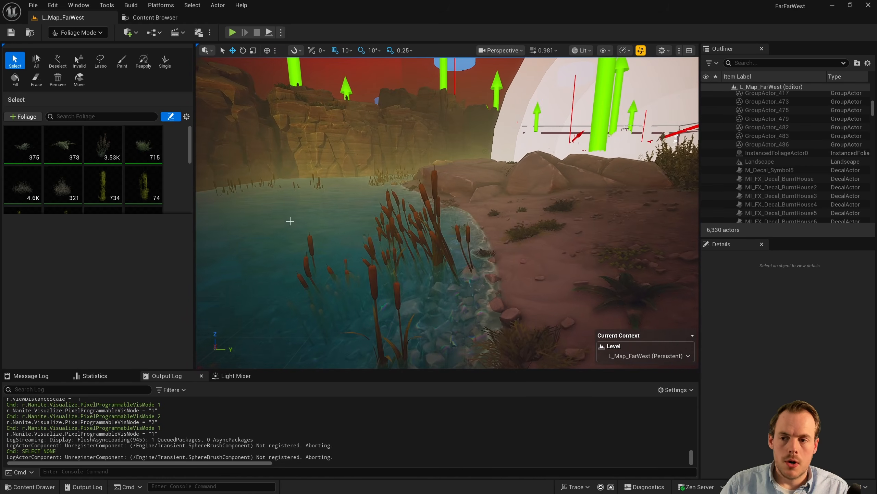
Step: Open the cattail foliage's parent material MM_Foliage by way of the SM_Cattail mesh and its MI_SwampFoliage material instance
{"action": "left_click_drag", "start_coordinate": [189, 149], "coordinate": [186, 175]}
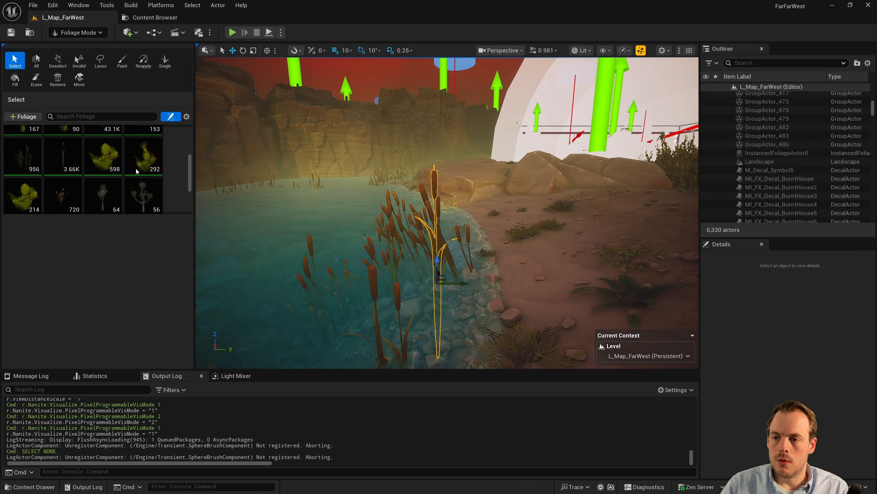
{"action": "left_click", "coordinate": [65, 159]}
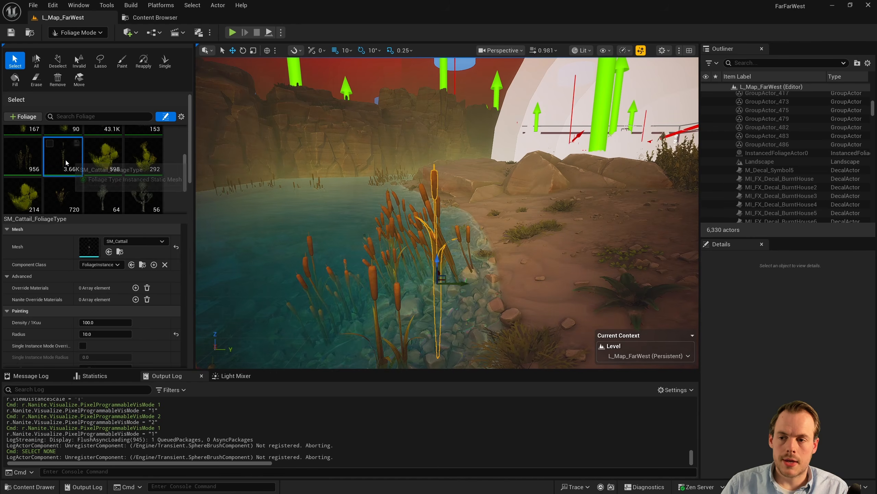
{"action": "double_click", "coordinate": [93, 247]}
{"action": "left_click_drag", "start_coordinate": [240, 217], "coordinate": [256, 216]}
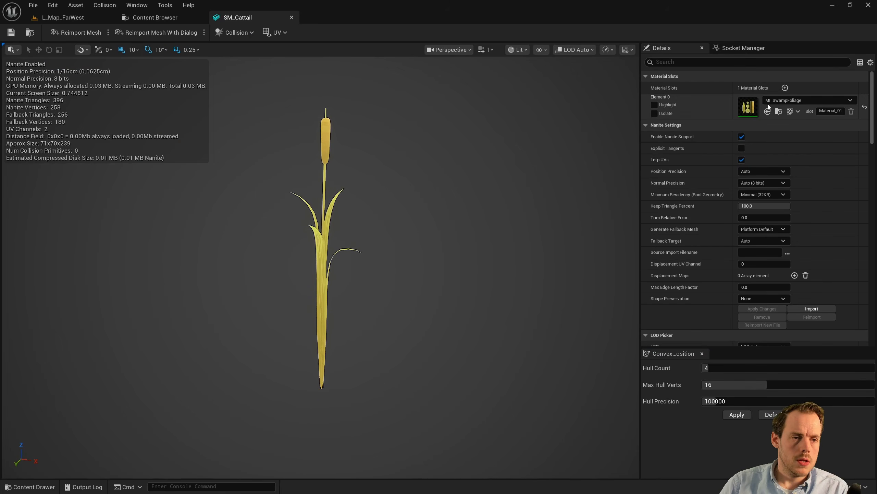
{"action": "double_click", "coordinate": [748, 110]}
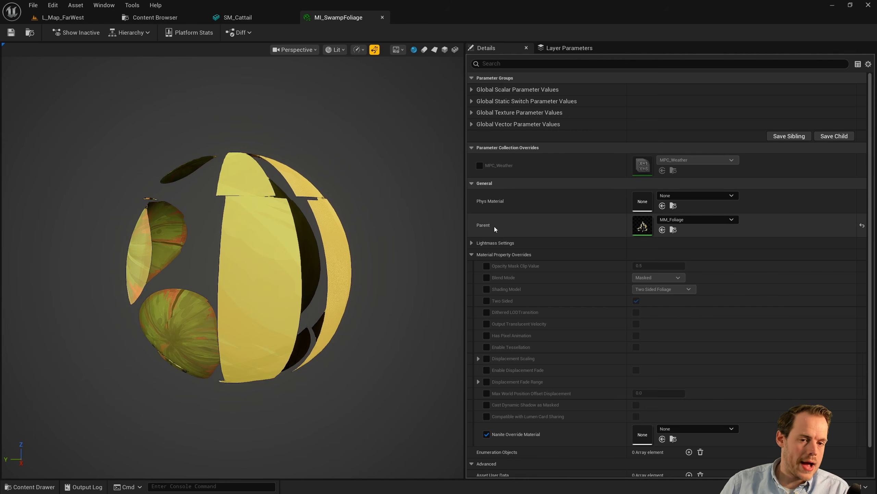
{"action": "double_click", "coordinate": [640, 233]}
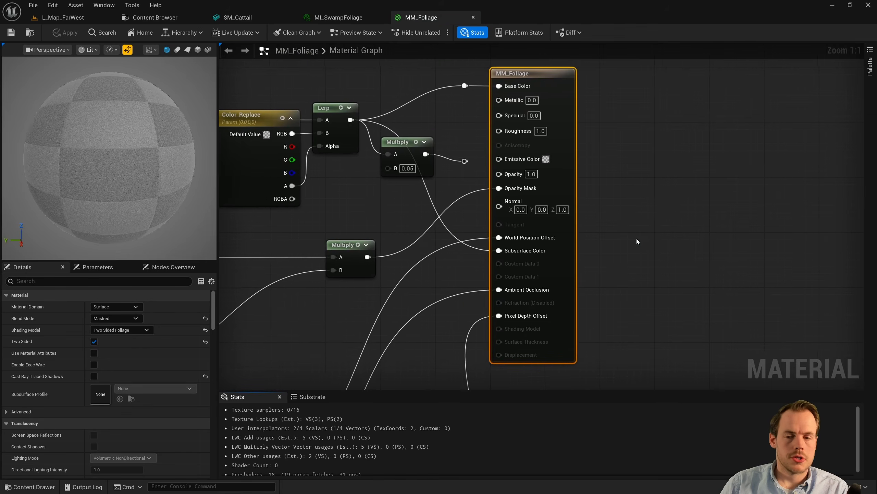
Step: Examine the Pixel Depth Offset input of MM_Foliage and the DitherTemporalAA node that feeds it
{"action": "scroll", "coordinate": [492, 147], "scroll_direction": "up", "scroll_amount": 2}
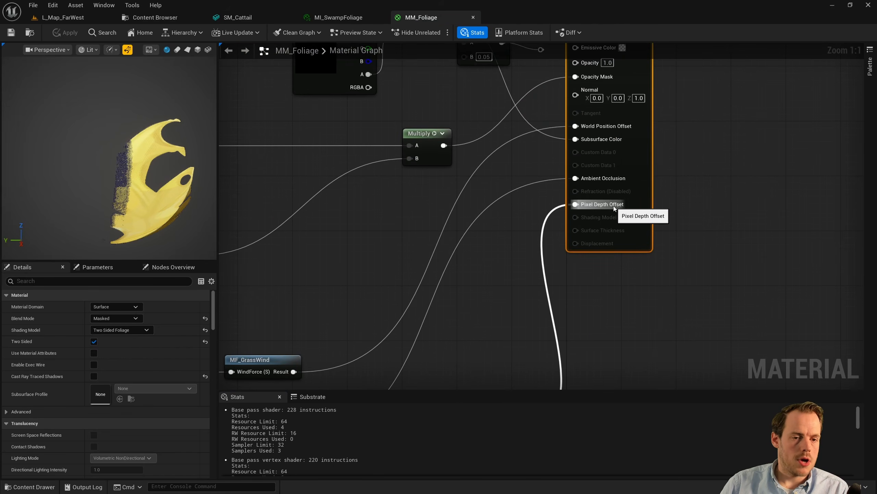
{"action": "right_click_drag", "start_coordinate": [614, 208], "coordinate": [604, 116]}
{"action": "left_click", "coordinate": [484, 316]}
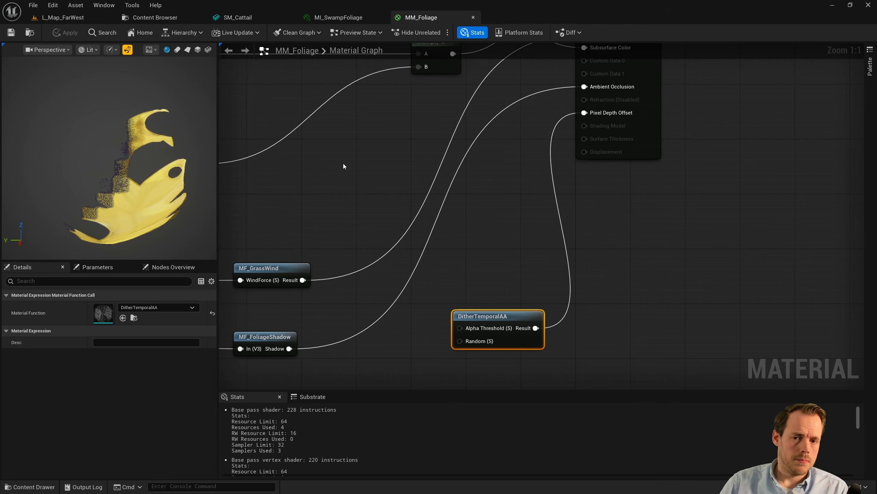
{"action": "left_click", "coordinate": [348, 205]}
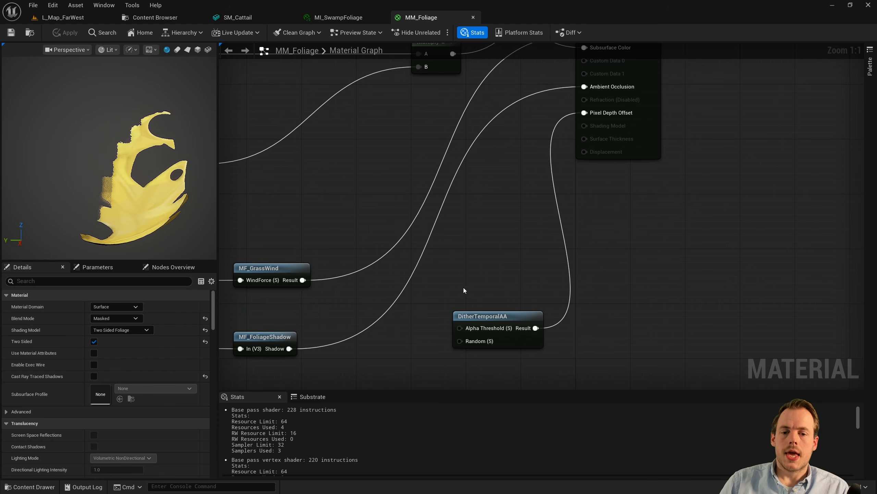
{"action": "left_click", "coordinate": [457, 320]}
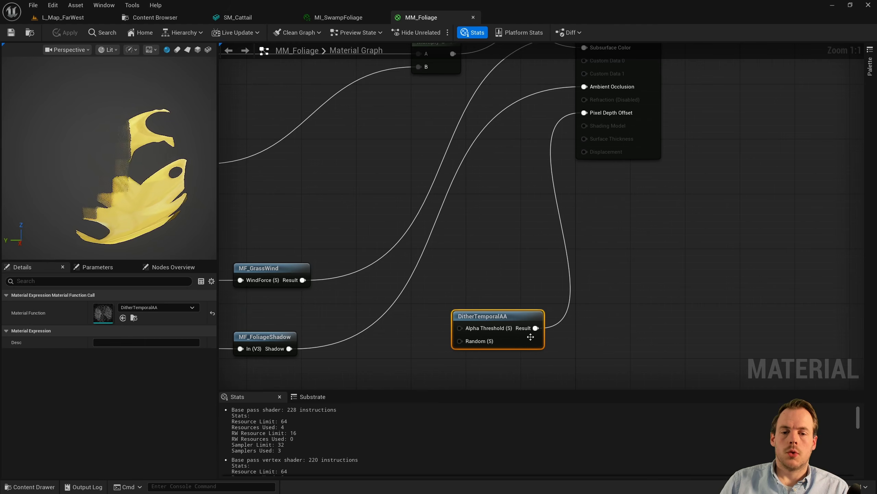
{"action": "left_click", "coordinate": [504, 262]}
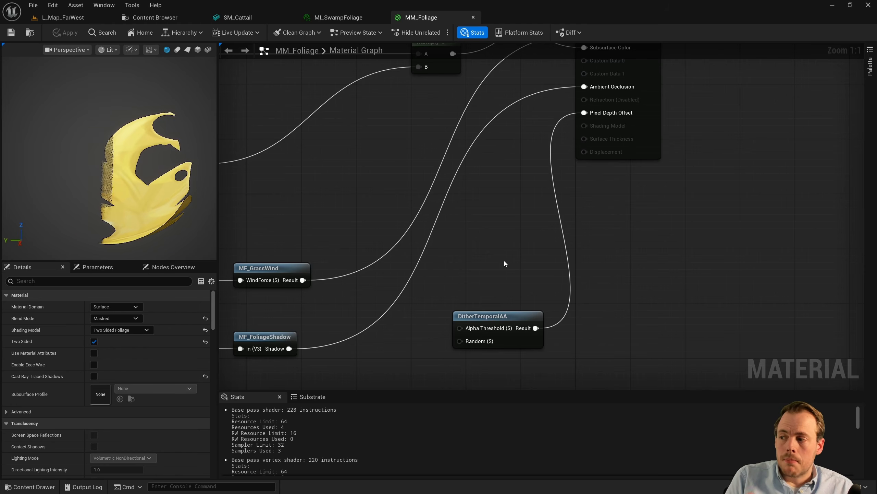
Step: Return to L_Map_FarWest, frame the cornfield in game view without editor icons, and switch to Selection Mode
{"action": "left_click", "coordinate": [62, 17]}
{"action": "right_click_drag", "start_coordinate": [447, 212], "coordinate": [413, 196]}
{"action": "key", "text": "g"}
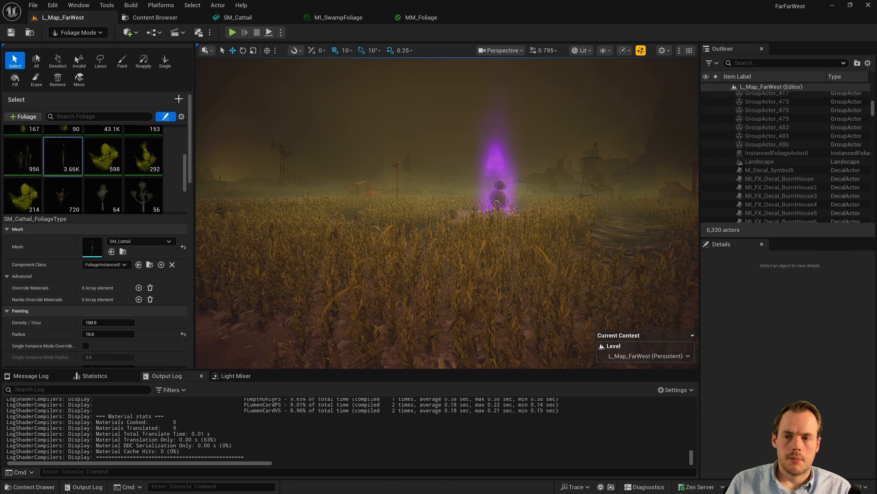
{"action": "left_click", "coordinate": [77, 32]}
{"action": "left_click", "coordinate": [87, 54]}
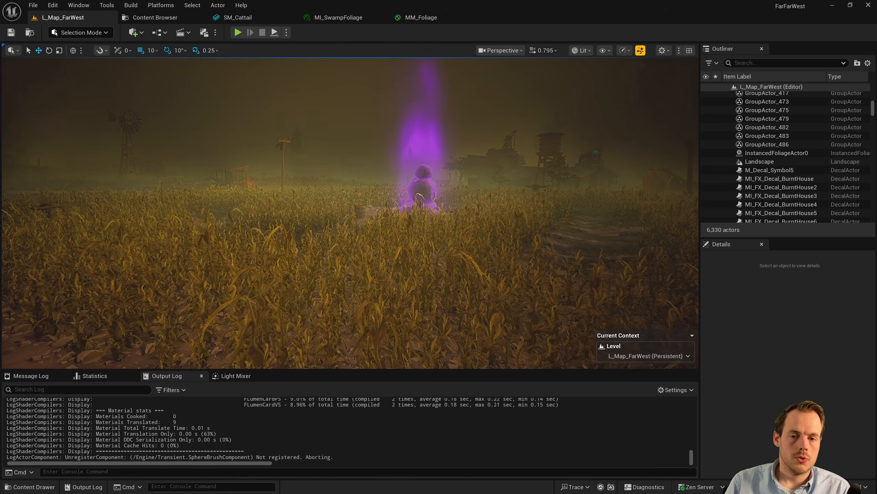
Step: Show the GPU timing statistics over the cornfield with stat gpu and read the Nanite VisBuffer cost
{"action": "key", "text": "grave"}
{"action": "type", "text": "stat gpu"}
{"action": "key", "text": "Return"}
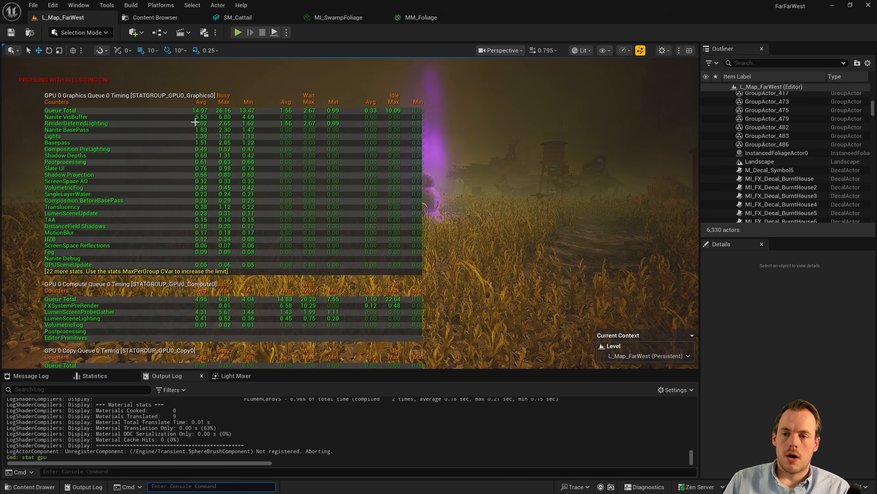
Step: Disconnect the DitherTemporalAA node from Pixel Depth Offset in MM_Foliage and apply the material change
{"action": "left_click", "coordinate": [414, 18]}
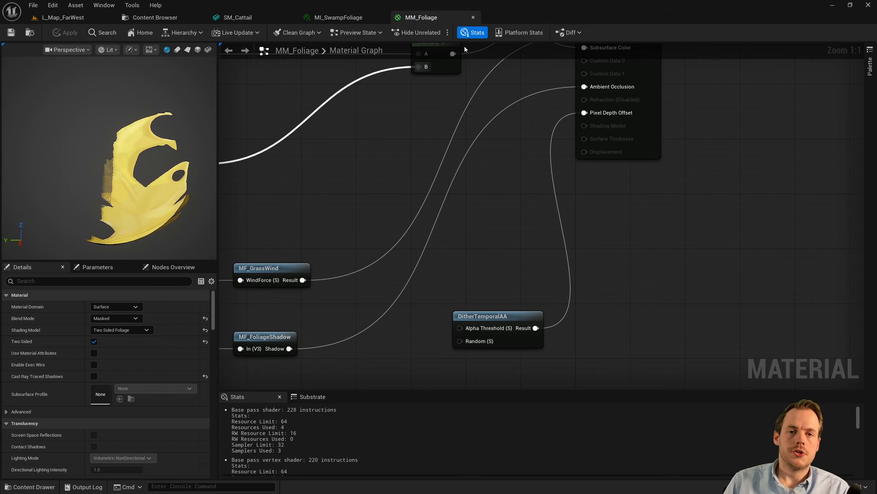
{"action": "left_click", "coordinate": [584, 113], "text": "alt"}
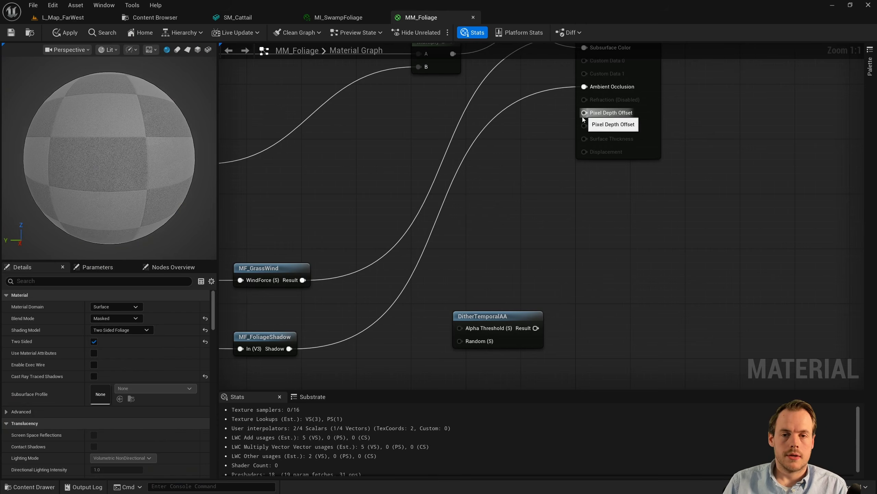
{"action": "left_click", "coordinate": [58, 33]}
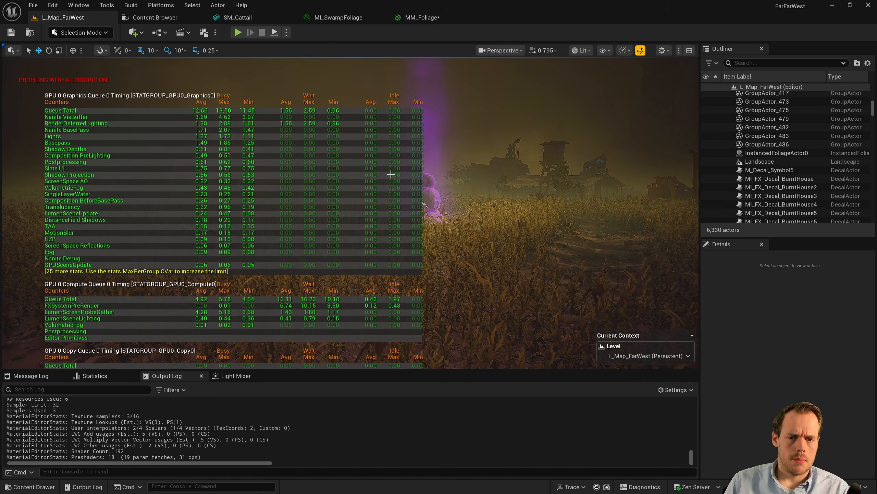
Step: Clear the selection in the level and remove the statistics overlay with stat none
{"action": "left_click", "coordinate": [447, 121]}
{"action": "key", "text": "Escape"}
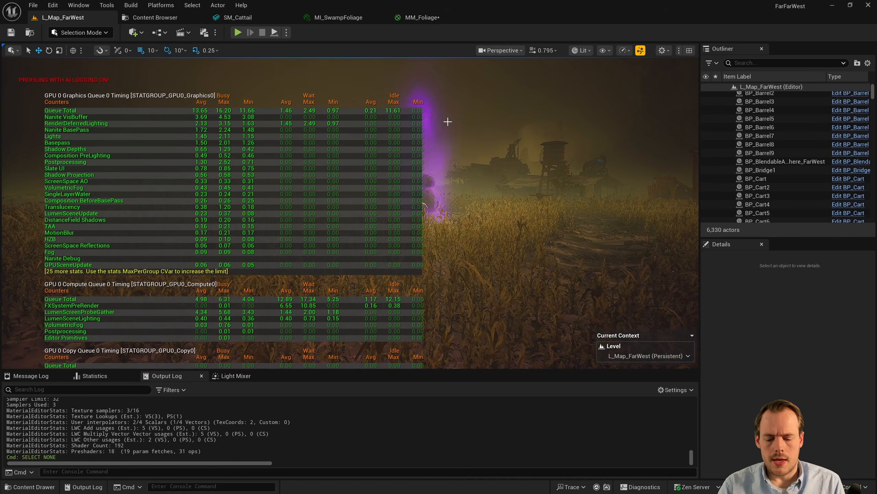
{"action": "type", "text": "stat non"}
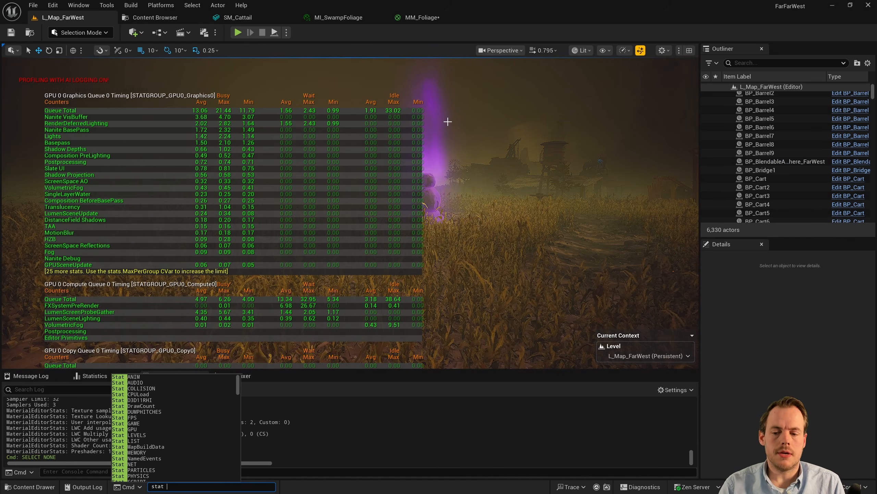
{"action": "type", "text": "e"}
{"action": "key", "text": "Return"}
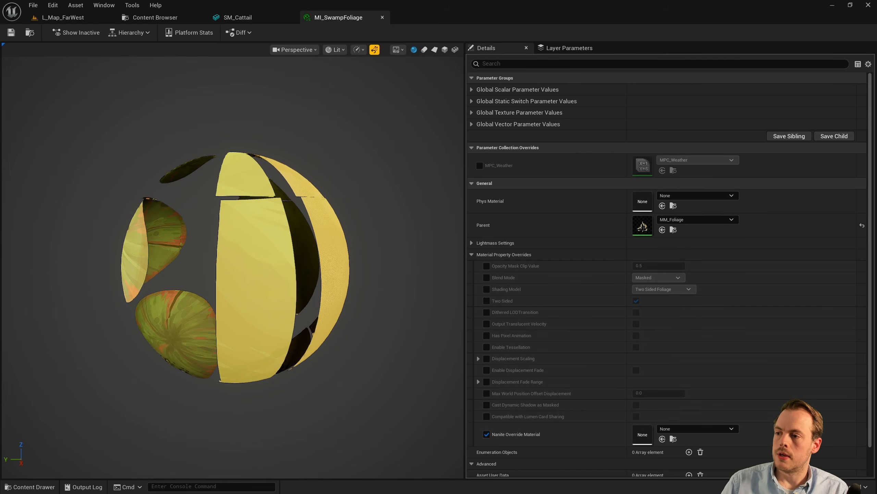
Step: Compare the cornfield's look in L_Map_FarWest and bring the floating MM_Foliage material window over the level
{"action": "left_click", "coordinate": [72, 19]}
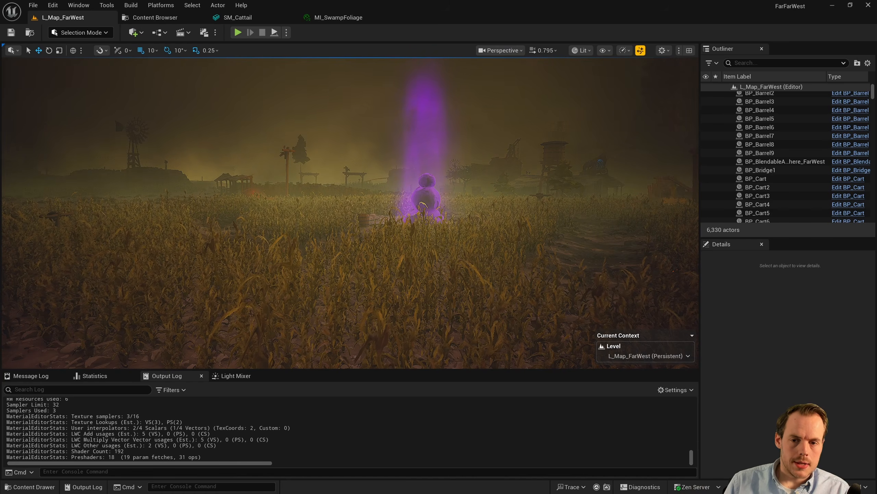
{"action": "right_click_drag", "start_coordinate": [287, 195], "coordinate": [288, 203]}
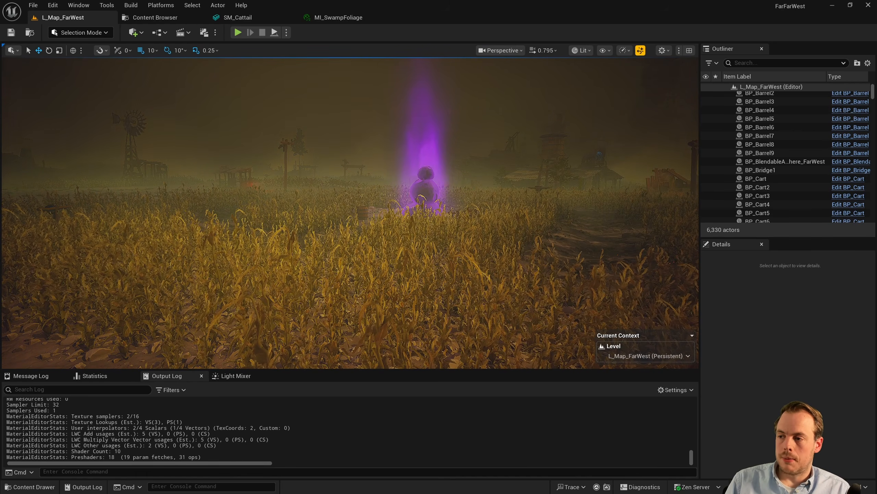
{"action": "left_click_drag", "start_coordinate": [0, 105], "coordinate": [369, 79]}
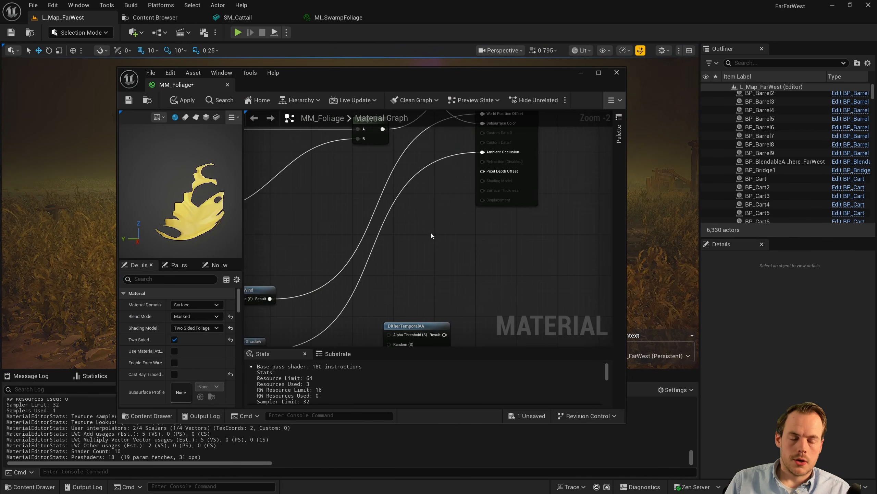
Step: Check the disconnected DitherTemporalAA node in the MM_Foliage graph and save the material
{"action": "right_click_drag", "start_coordinate": [441, 228], "coordinate": [478, 187]}
{"action": "left_click_drag", "start_coordinate": [399, 260], "coordinate": [504, 289]}
{"action": "right_click_drag", "start_coordinate": [504, 288], "coordinate": [505, 276]}
{"action": "left_click", "coordinate": [504, 276]}
{"action": "right_click_drag", "start_coordinate": [382, 211], "coordinate": [341, 268]}
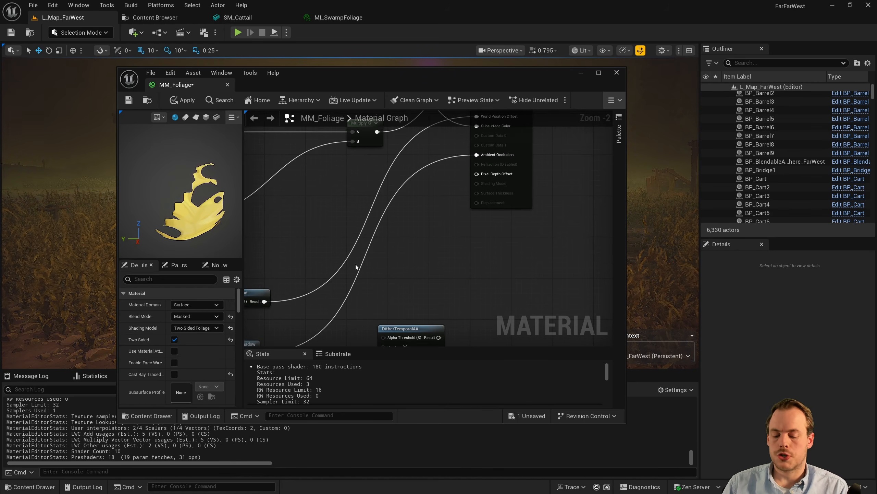
{"action": "key", "text": "ctrl+s"}
Step: Examine where the corn plants meet the rocks and ground at the field's edge, from close up and farther back
{"action": "right_click_drag", "start_coordinate": [351, 221], "coordinate": [350, 194]}
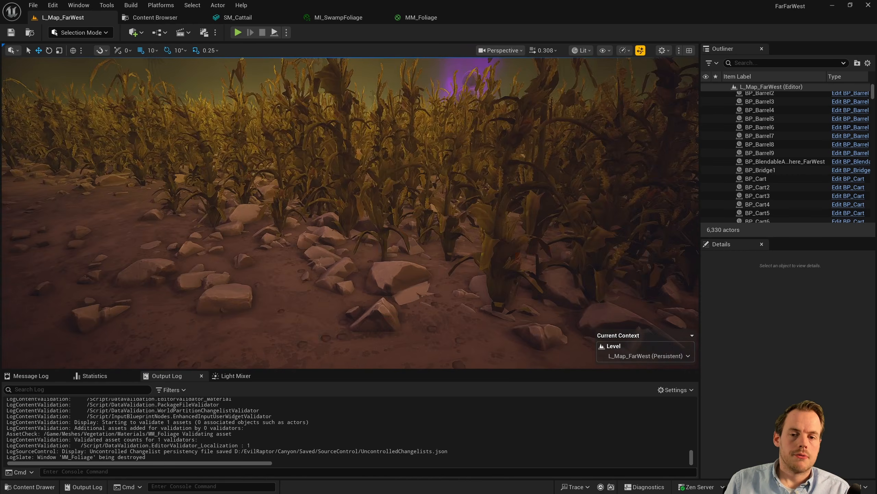
{"action": "right_click_drag", "start_coordinate": [252, 212], "coordinate": [243, 187]}
{"action": "key", "text": "w"}
{"action": "scroll", "coordinate": [252, 212], "scroll_direction": "up", "scroll_amount": 1}
{"action": "key", "text": "s"}
{"action": "scroll", "coordinate": [244, 214], "scroll_direction": "up", "scroll_amount": 4}
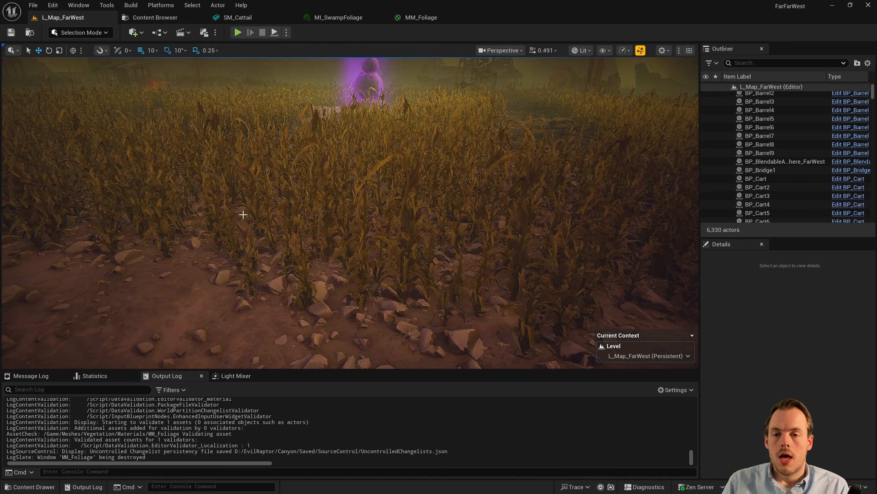
{"action": "key", "text": "d"}
{"action": "right_click_drag", "start_coordinate": [311, 198], "coordinate": [304, 190]}
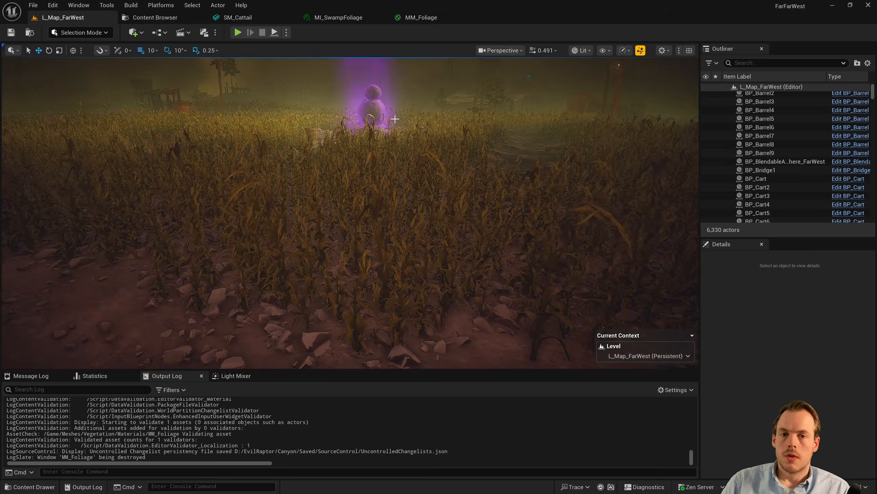
Step: Switch the cornfield view to the Nanite Pixel Programmable visualization
{"action": "left_click", "coordinate": [582, 54]}
{"action": "mouse_move", "coordinate": [617, 207]}
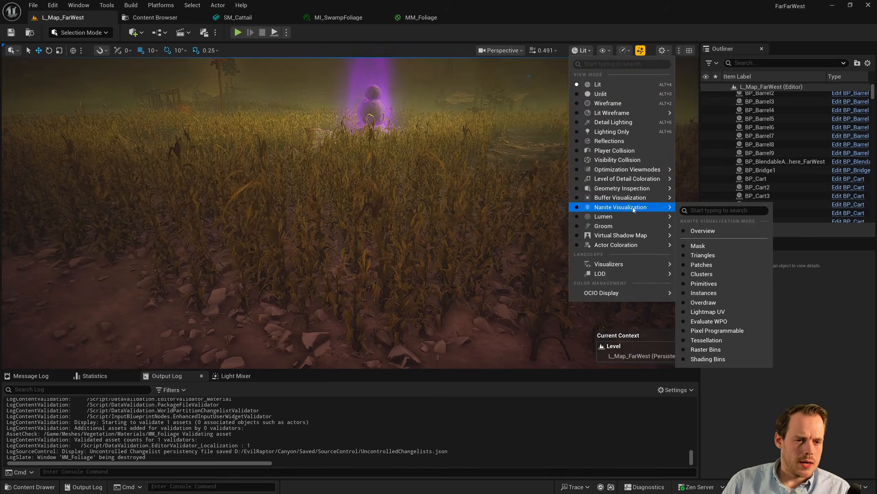
{"action": "left_click", "coordinate": [715, 332]}
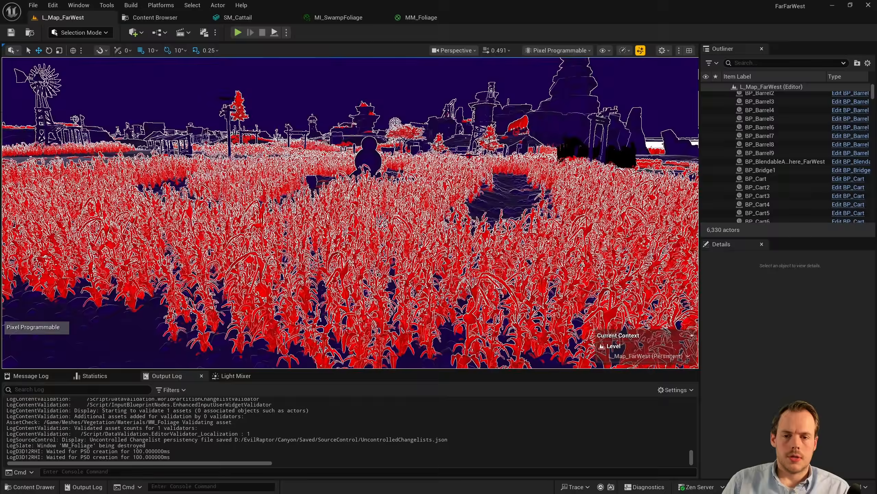
Step: Set r.Nanite.Visualize.PixelProgrammableVisMode to 2 and check the cornfield for materials using pixel depth offset
{"action": "left_click", "coordinate": [189, 486]}
{"action": "type", "text": "r.Nanite.Visualize.PixelProgrammableVisMode"}
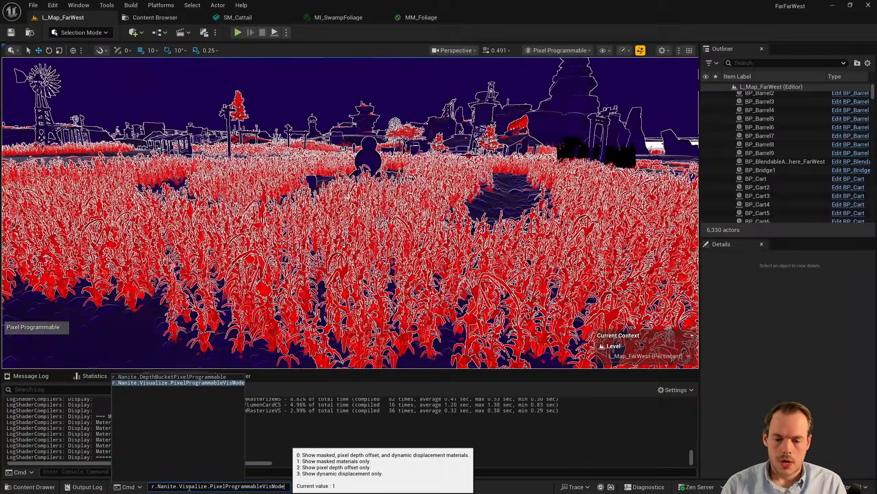
{"action": "type", "text": " 2"}
{"action": "key", "text": "Return"}
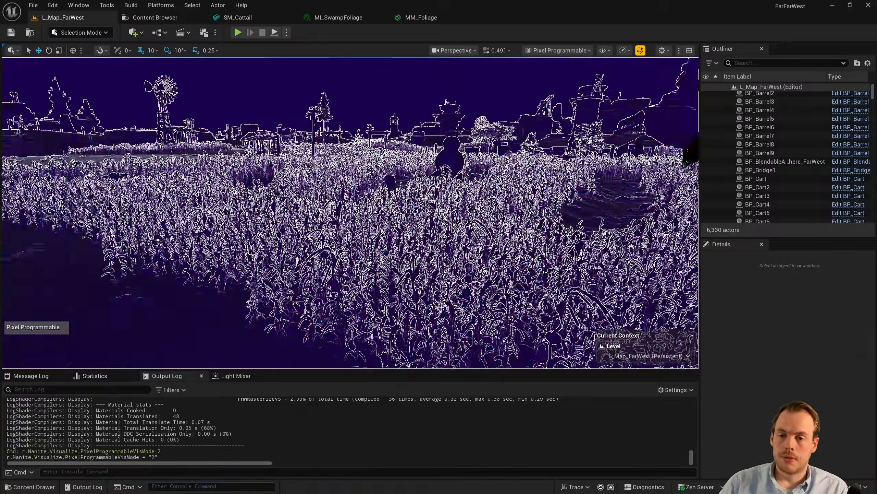
{"action": "right_click_drag", "start_coordinate": [350, 213], "coordinate": [414, 213]}
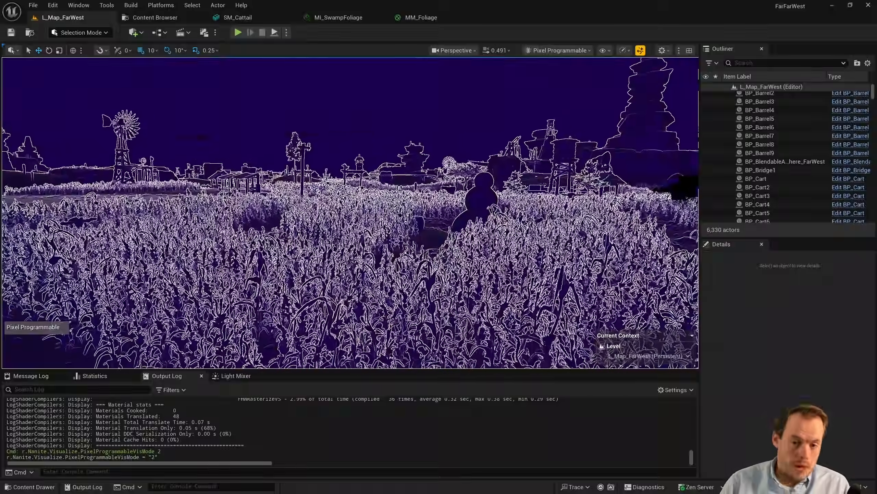
Step: Set r.Nanite.Visualize.PixelProgrammableVisMode to 1 to show only masked materials in the cornfield
{"action": "key", "text": "grave"}
{"action": "key", "text": "Up"}
{"action": "key", "text": "BackSpace"}
{"action": "type", "text": "1"}
{"action": "key", "text": "Return"}
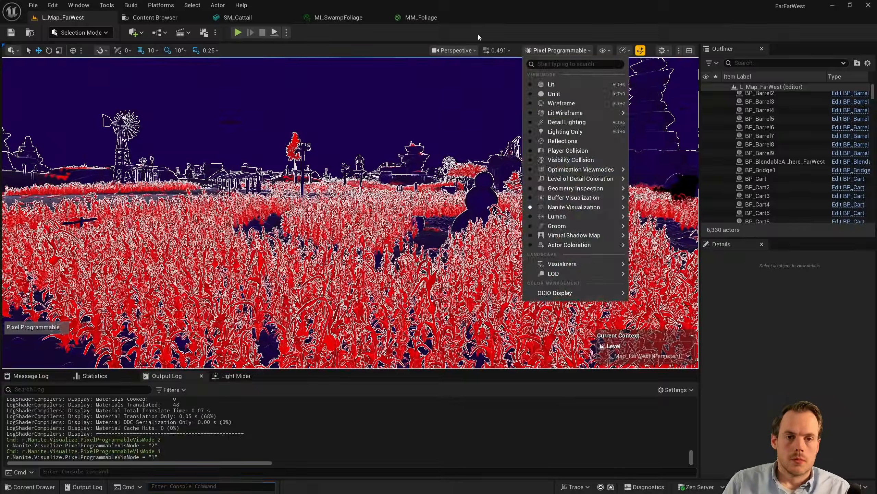
{"action": "left_click", "coordinate": [480, 36]}
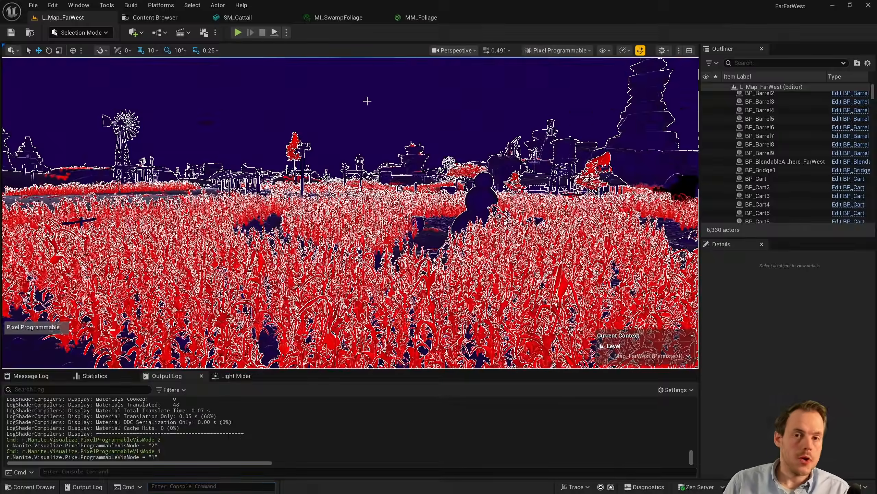
Step: Go back to the MM_Foliage material graph and view the nodes feeding its Opacity Mask
{"action": "left_click", "coordinate": [410, 17]}
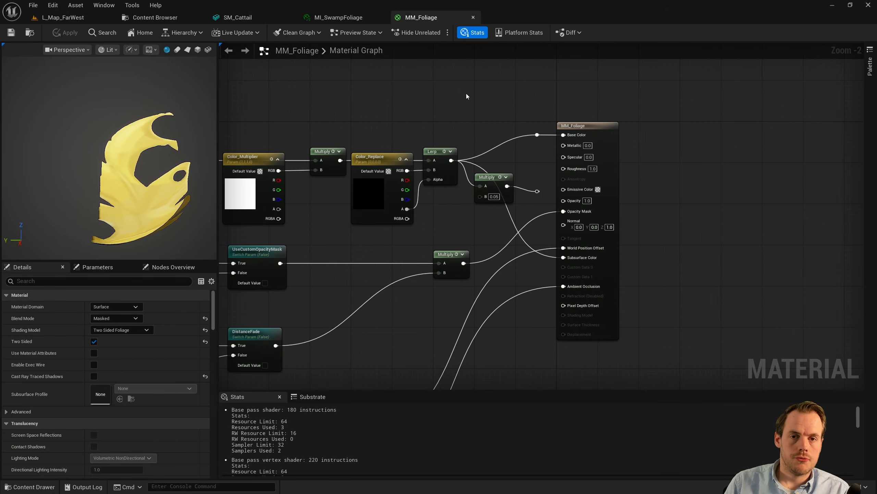
{"action": "scroll", "coordinate": [638, 223], "scroll_direction": "down", "scroll_amount": 3}
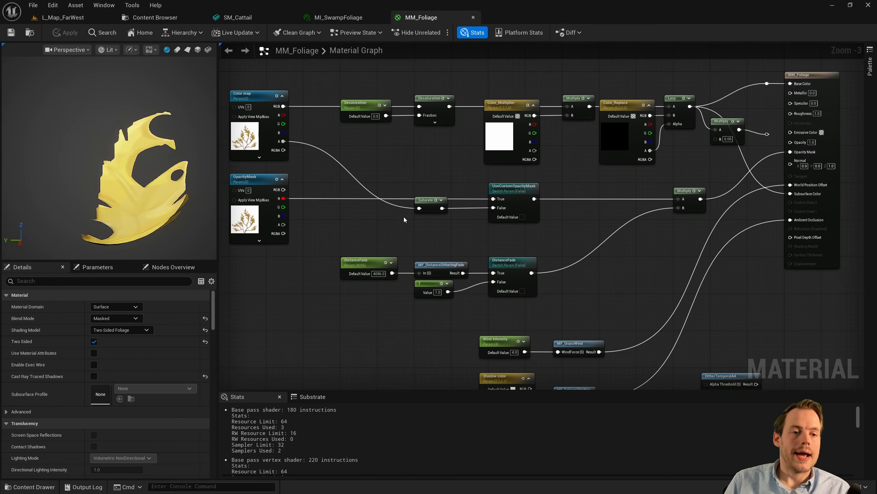
Step: Return to L_Map_FarWest, examine the cattails beside the cornfield in the Pixel Programmable view, and select their foliage actor
{"action": "left_click", "coordinate": [62, 17]}
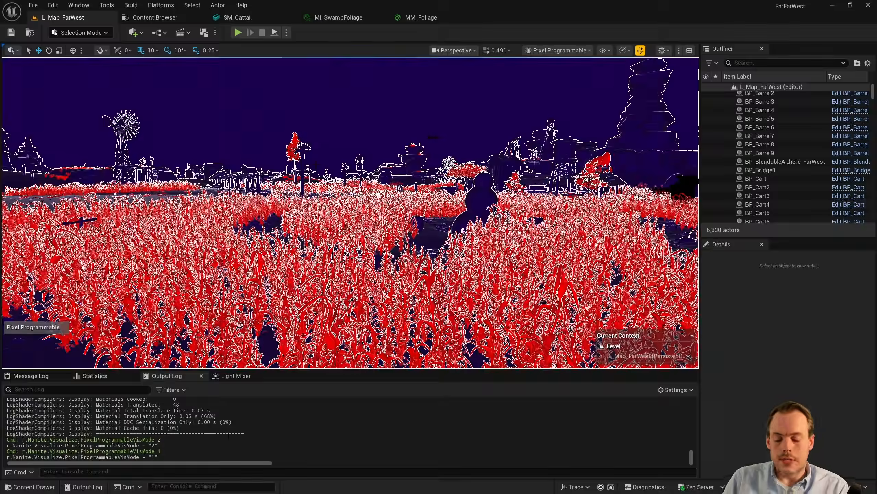
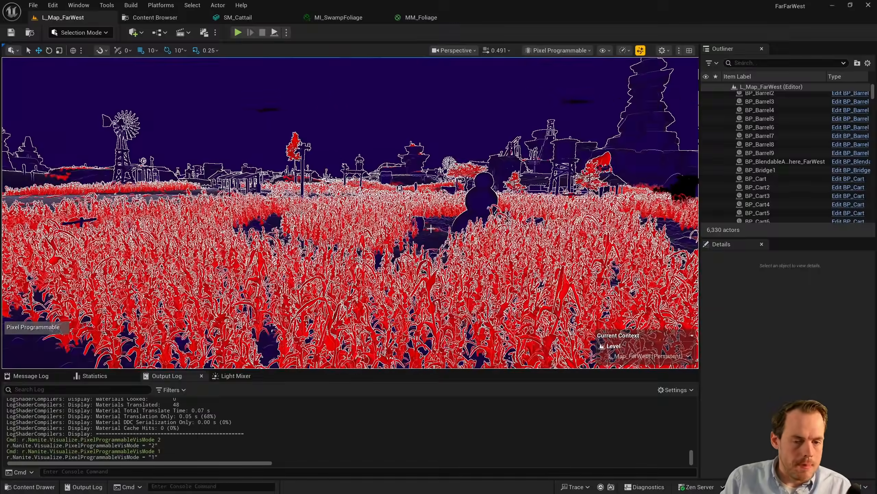
{"action": "right_click_drag", "start_coordinate": [525, 244], "coordinate": [525, 243]}
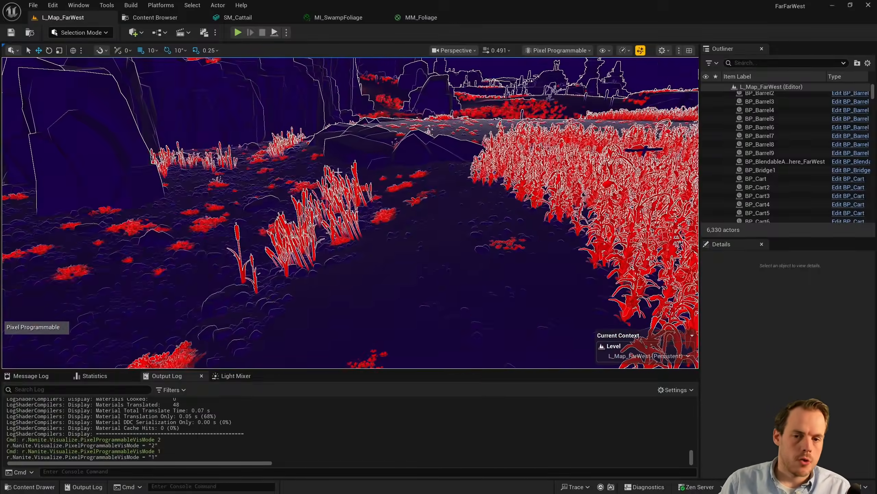
{"action": "right_click_drag", "start_coordinate": [359, 182], "coordinate": [359, 122]}
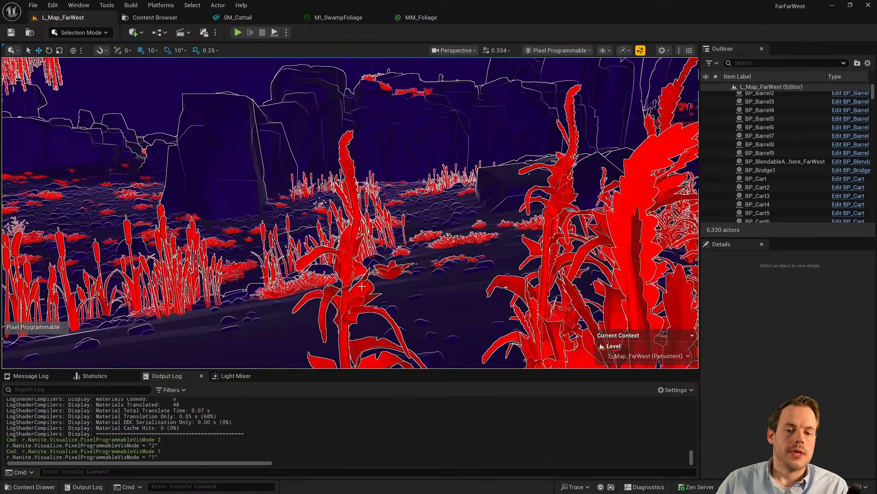
{"action": "scroll", "coordinate": [373, 260], "scroll_direction": "up", "scroll_amount": 2}
{"action": "right_click_drag", "start_coordinate": [372, 260], "coordinate": [372, 260]}
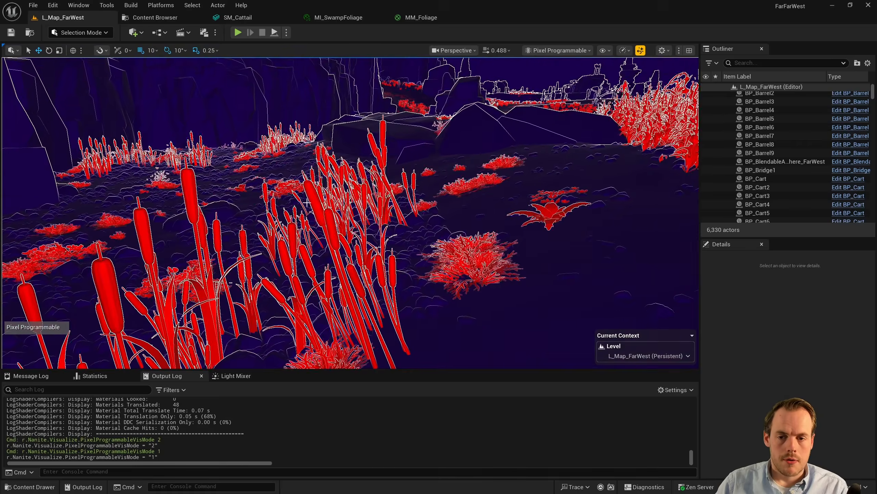
{"action": "left_click", "coordinate": [372, 260]}
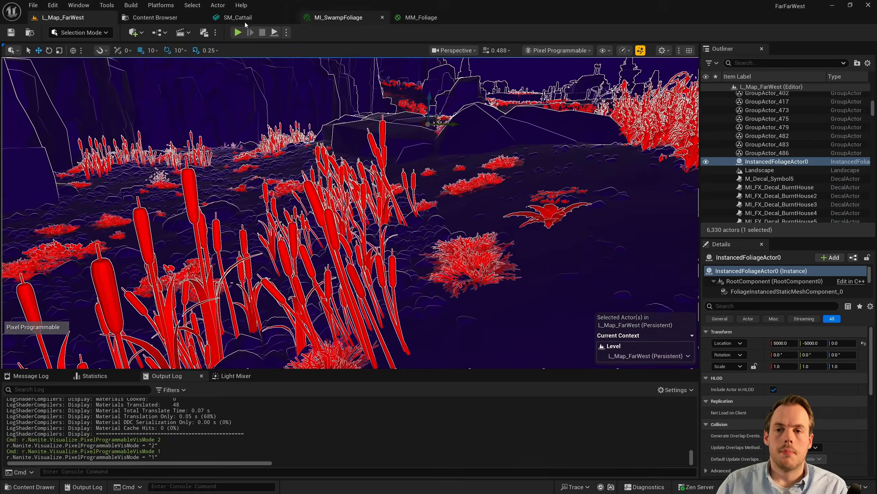
Step: Go to the SM_Cattail mesh and open its assigned material instance, MI_SwampFoliage
{"action": "left_click", "coordinate": [235, 20]}
{"action": "right_click_drag", "start_coordinate": [375, 234], "coordinate": [374, 234]}
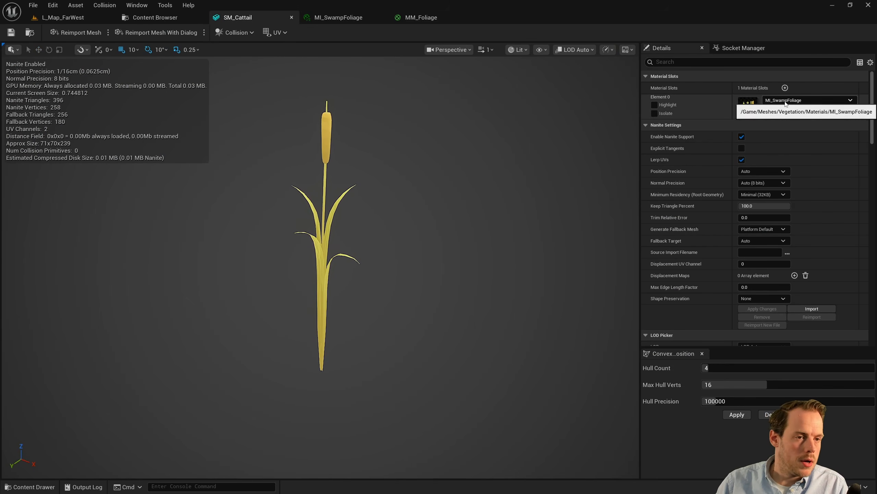
{"action": "double_click", "coordinate": [748, 107]}
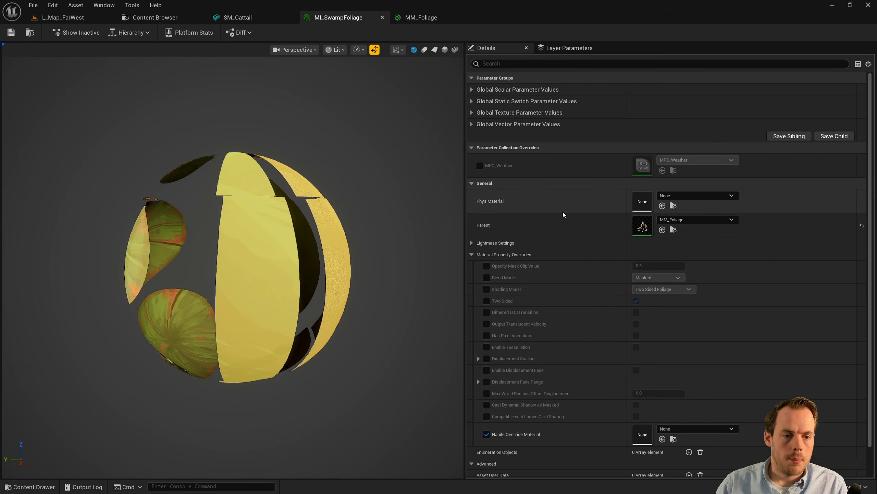
Step: Override the blend mode of MI_SwampFoliage and set it to Opaque
{"action": "scroll", "coordinate": [580, 245], "scroll_direction": "down", "scroll_amount": 2}
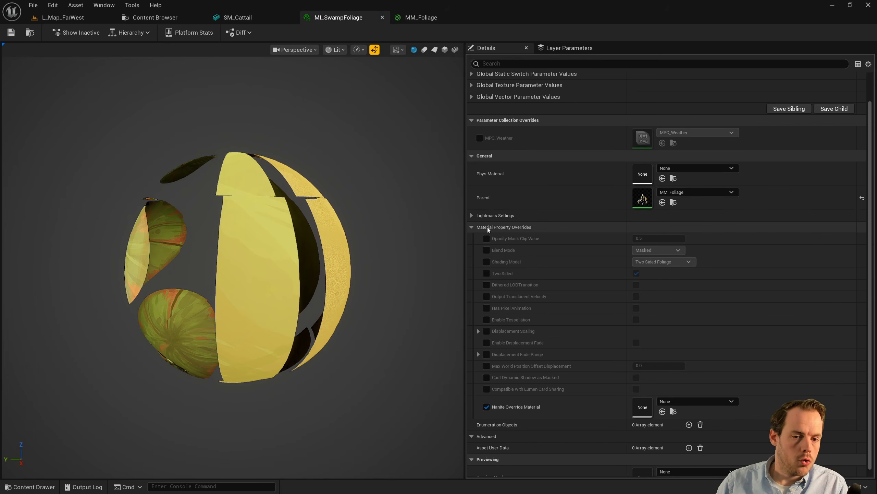
{"action": "left_click", "coordinate": [486, 250]}
{"action": "left_click", "coordinate": [647, 251]}
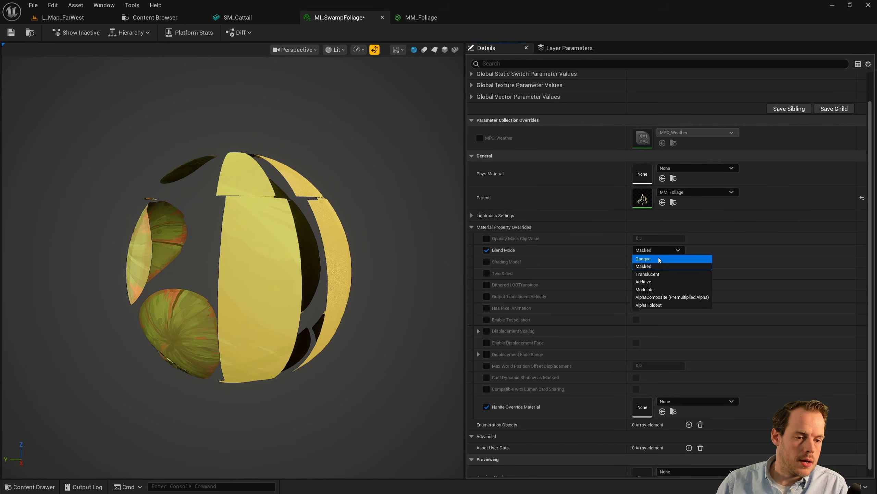
{"action": "left_click", "coordinate": [655, 260]}
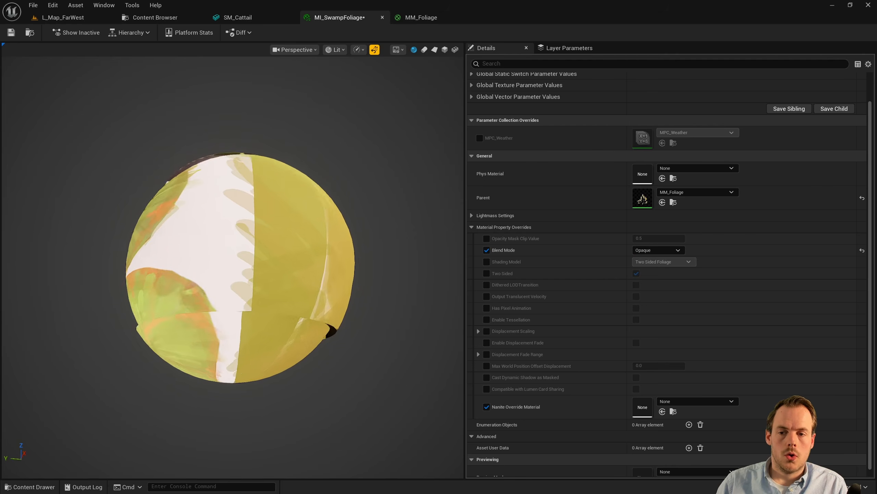
Step: Examine the SM_Cattail leaves up close for visual differences with the opaque material
{"action": "left_click", "coordinate": [237, 17]}
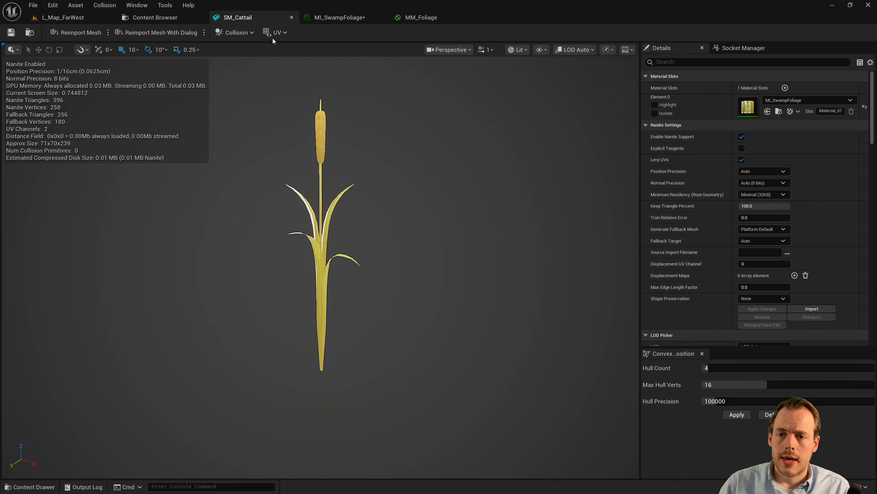
{"action": "scroll", "coordinate": [305, 199], "scroll_direction": "up", "scroll_amount": 5}
{"action": "scroll", "coordinate": [259, 149], "scroll_direction": "down", "scroll_amount": 5}
{"action": "scroll", "coordinate": [302, 161], "scroll_direction": "up", "scroll_amount": 4}
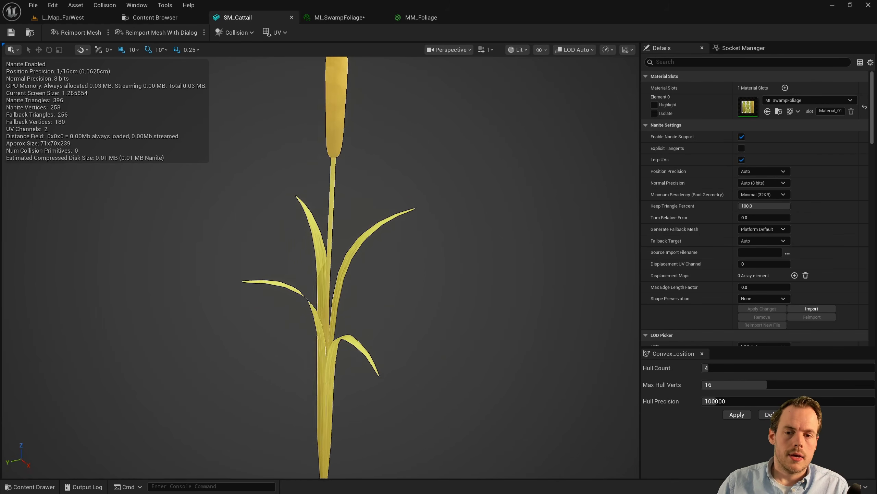
{"action": "scroll", "coordinate": [232, 122], "scroll_direction": "up", "scroll_amount": 5}
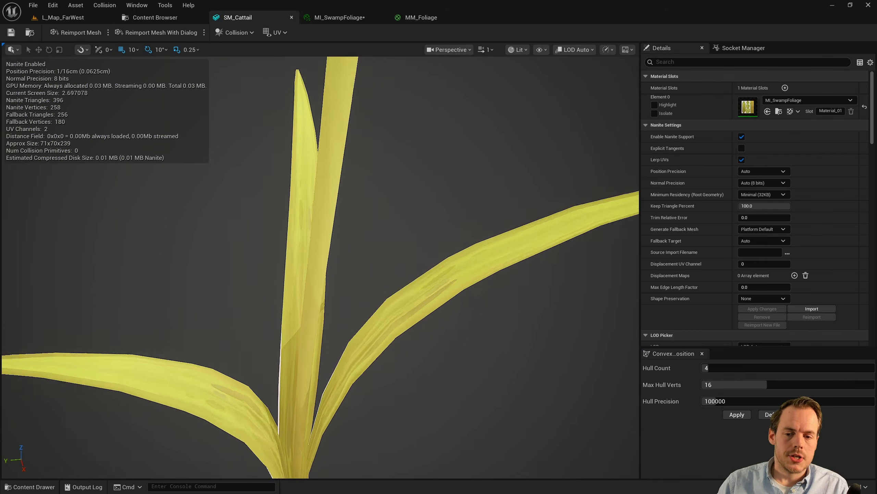
Step: Switch the SM_Cattail preview to Lit Wireframe and inspect the leaf geometry along the white edges
{"action": "left_click", "coordinate": [519, 50]}
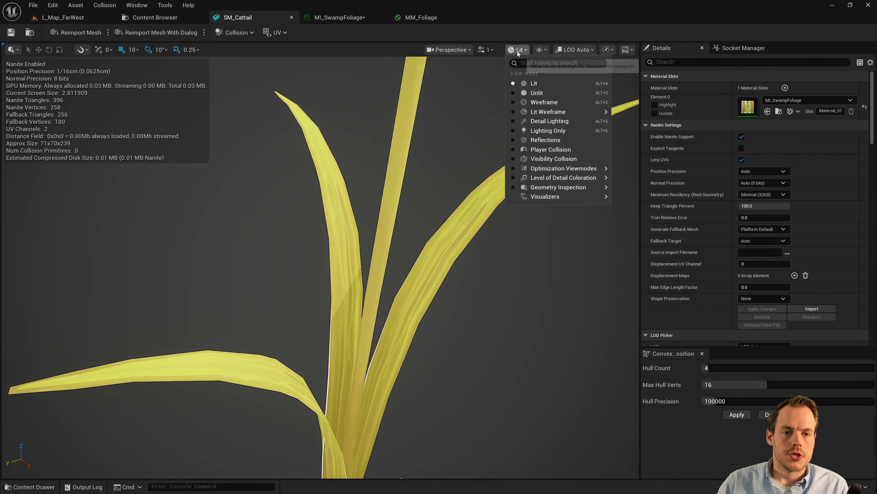
{"action": "left_click", "coordinate": [548, 112]}
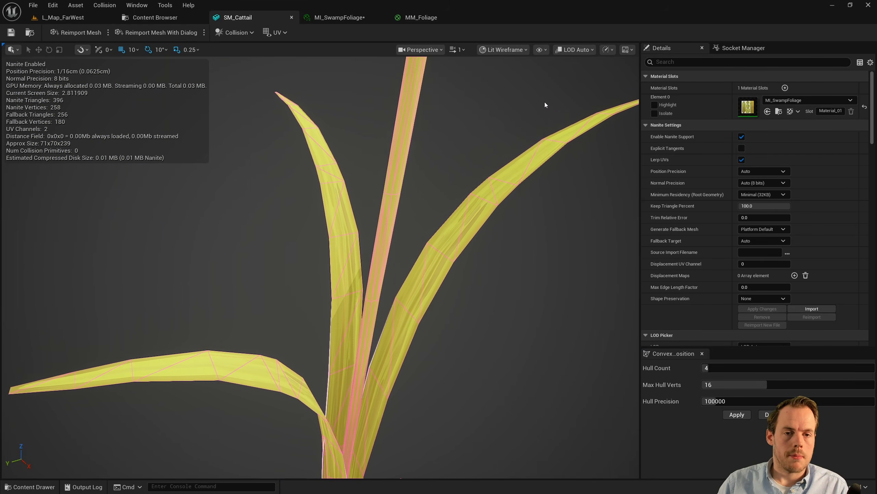
{"action": "right_click_drag", "start_coordinate": [316, 259], "coordinate": [397, 242]}
{"action": "scroll", "coordinate": [315, 259], "scroll_direction": "down", "scroll_amount": 8}
{"action": "key", "text": "w"}
{"action": "scroll", "coordinate": [362, 254], "scroll_direction": "down", "scroll_amount": 4}
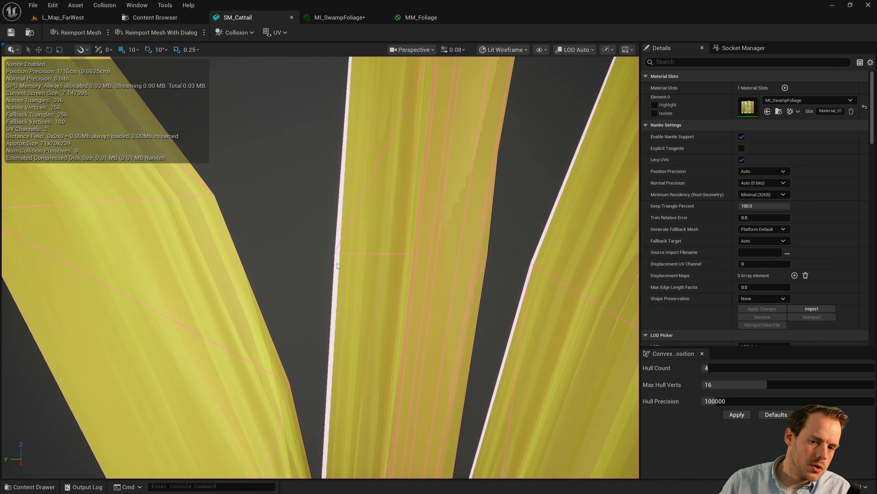
{"action": "key", "text": "s"}
{"action": "right_click_drag", "start_coordinate": [369, 269], "coordinate": [398, 265]}
{"action": "scroll", "coordinate": [368, 269], "scroll_direction": "up", "scroll_amount": 1}
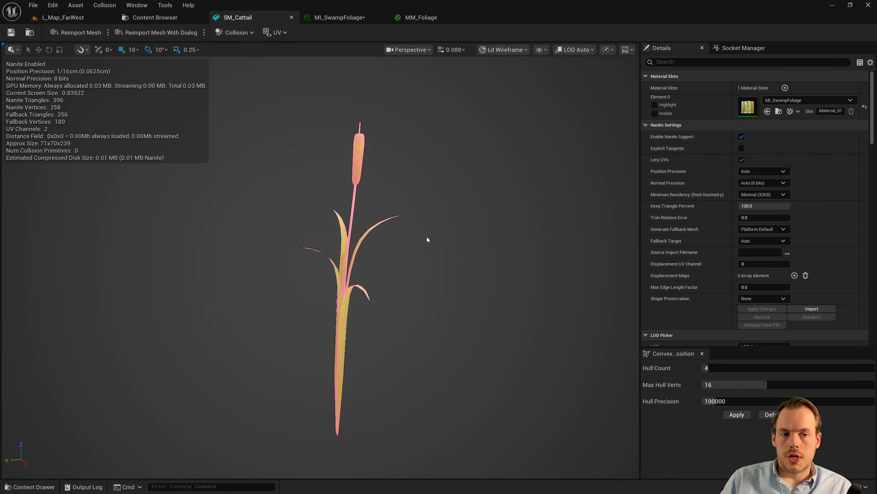
Step: Open the T_SwampFoliage_B color map used by MI_SwampFoliage and hide its alpha channel to view the full texture
{"action": "left_click", "coordinate": [340, 18]}
{"action": "left_click", "coordinate": [472, 96]}
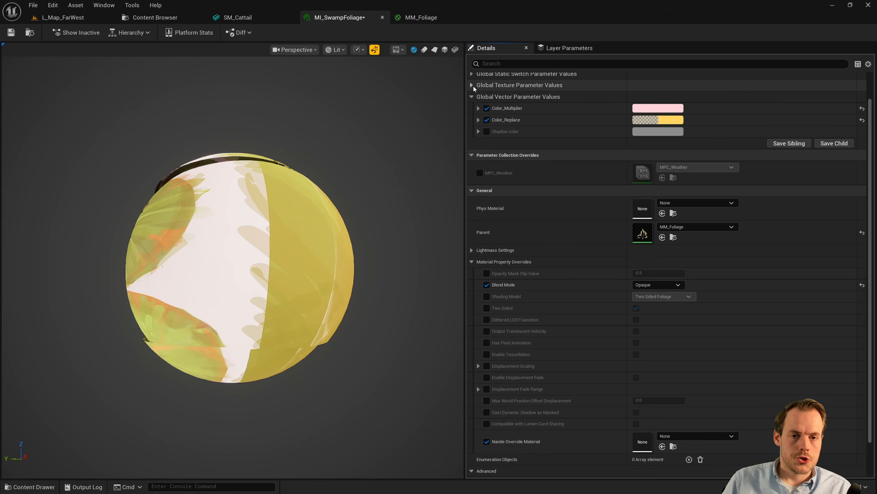
{"action": "left_click", "coordinate": [473, 86]}
{"action": "double_click", "coordinate": [643, 104]}
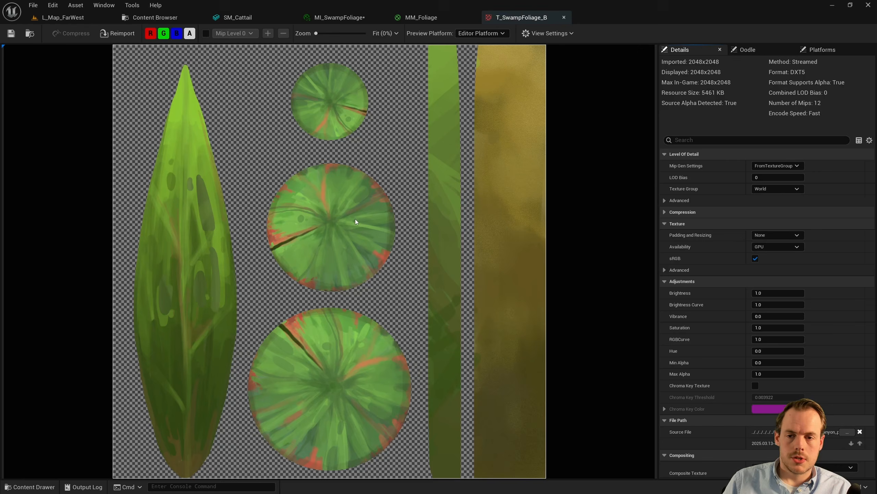
{"action": "left_click", "coordinate": [189, 33]}
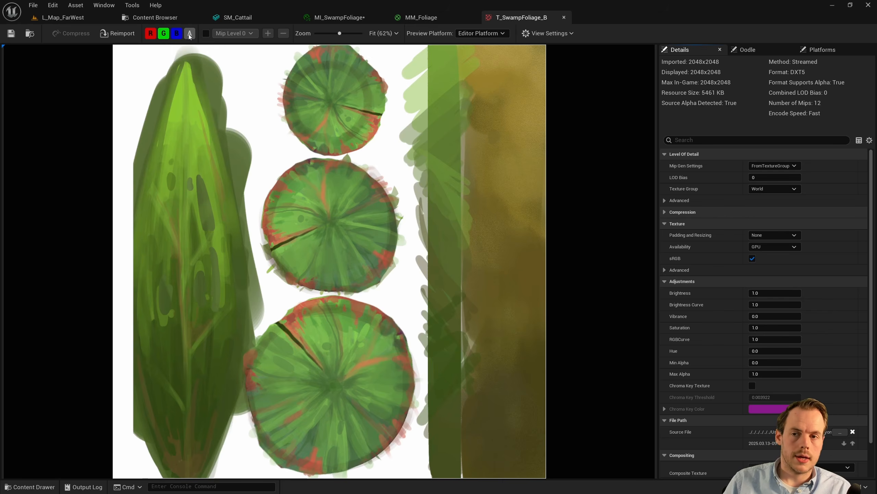
Step: Compare the SM_Cattail leaf edges with the T_SwampFoliage_B texture, then return to MI_SwampFoliage
{"action": "scroll", "coordinate": [159, 99], "scroll_direction": "down", "scroll_amount": 2}
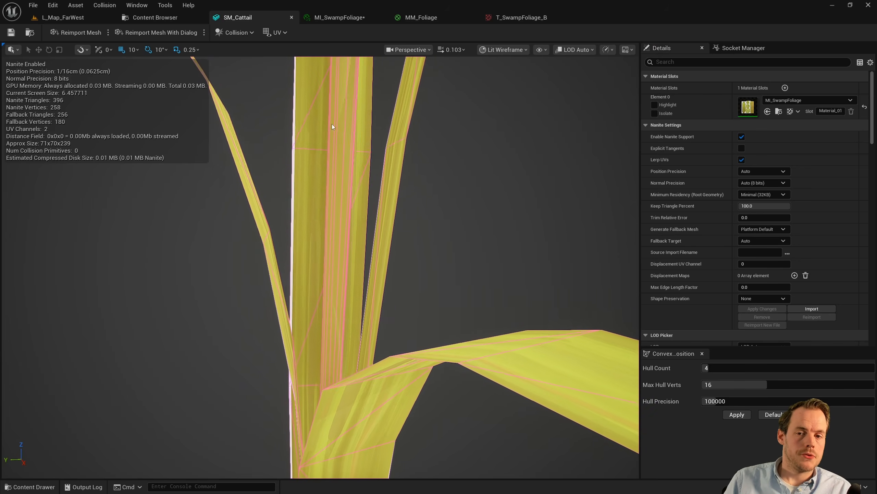
{"action": "left_click", "coordinate": [512, 20]}
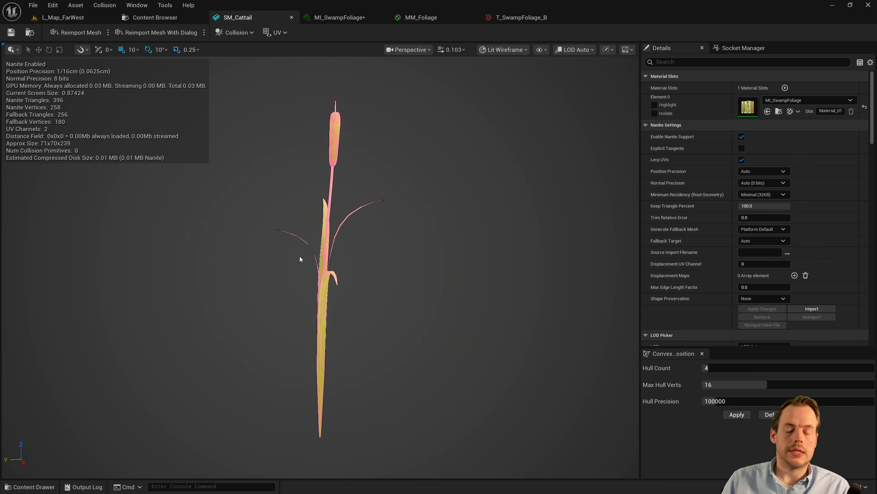
{"action": "left_click_drag", "start_coordinate": [276, 246], "coordinate": [311, 254], "text": "alt"}
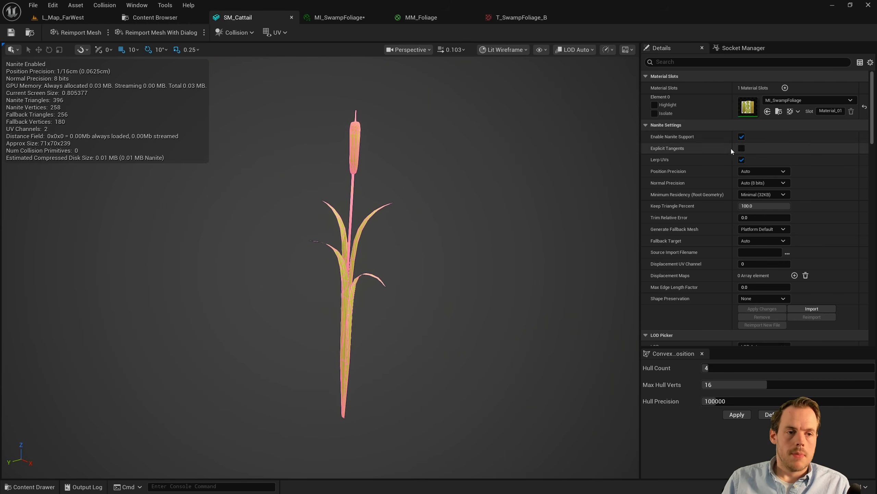
{"action": "left_click", "coordinate": [330, 18]}
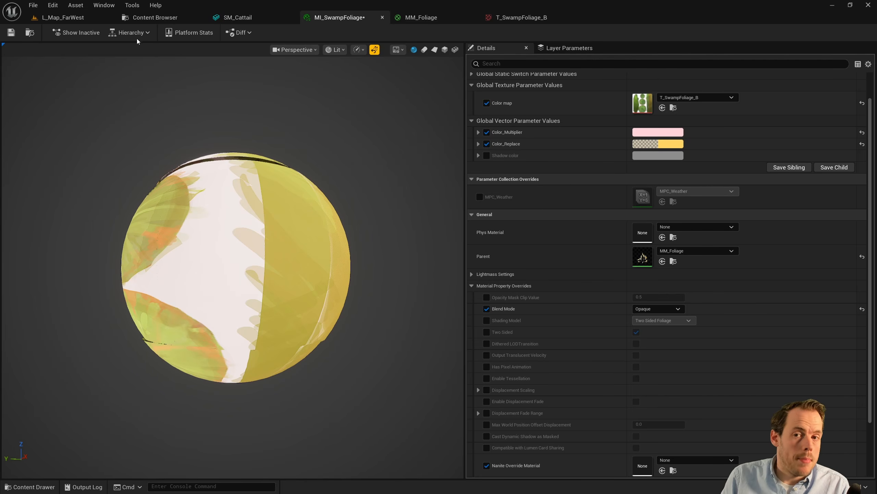
Step: Check the opaque cattails in L_Map_FarWest, switch the level view to Lit, and inspect them along the waterline
{"action": "left_click", "coordinate": [62, 17]}
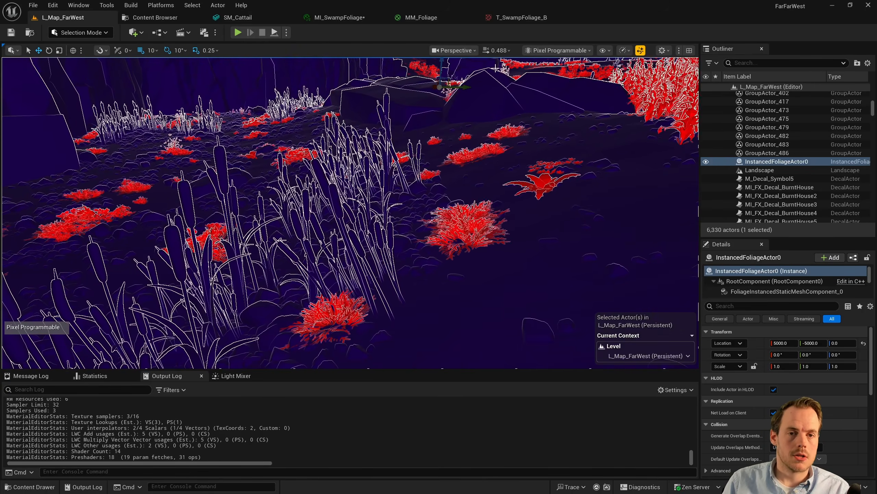
{"action": "left_click", "coordinate": [558, 50]}
{"action": "left_click", "coordinate": [560, 84]}
{"action": "right_click_drag", "start_coordinate": [410, 183], "coordinate": [342, 177]}
{"action": "key", "text": "d"}
{"action": "scroll", "coordinate": [411, 183], "scroll_direction": "down", "scroll_amount": 2}
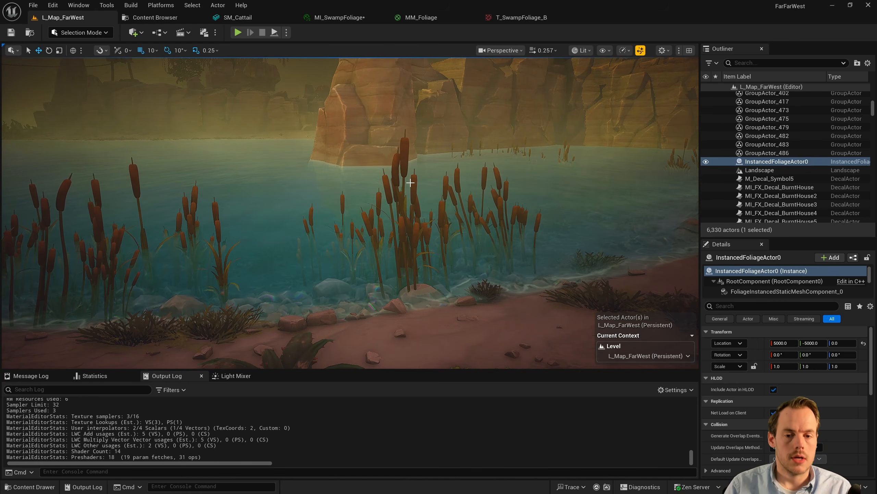
{"action": "scroll", "coordinate": [408, 189], "scroll_direction": "up", "scroll_amount": 5}
{"action": "right_click_drag", "start_coordinate": [410, 183], "coordinate": [417, 209]}
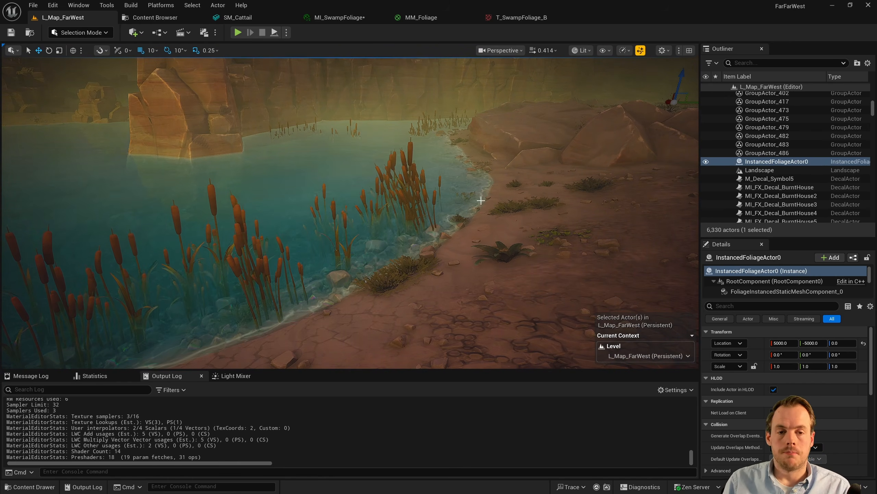
Step: Deselect the foliage actor and survey the lit cornfield and the cattails by the water
{"action": "key", "text": "Escape"}
{"action": "right_click_drag", "start_coordinate": [485, 200], "coordinate": [447, 190]}
{"action": "scroll", "coordinate": [446, 190], "scroll_direction": "up", "scroll_amount": 3}
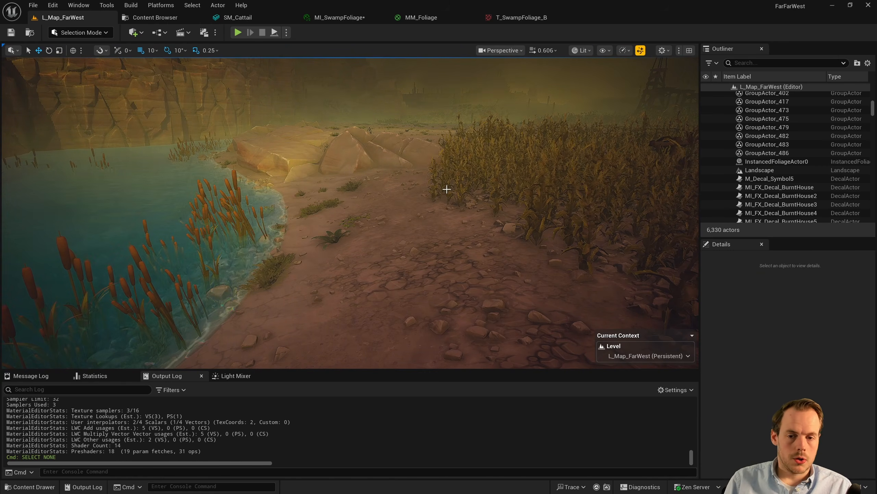
{"action": "right_click_drag", "start_coordinate": [447, 190], "coordinate": [392, 206]}
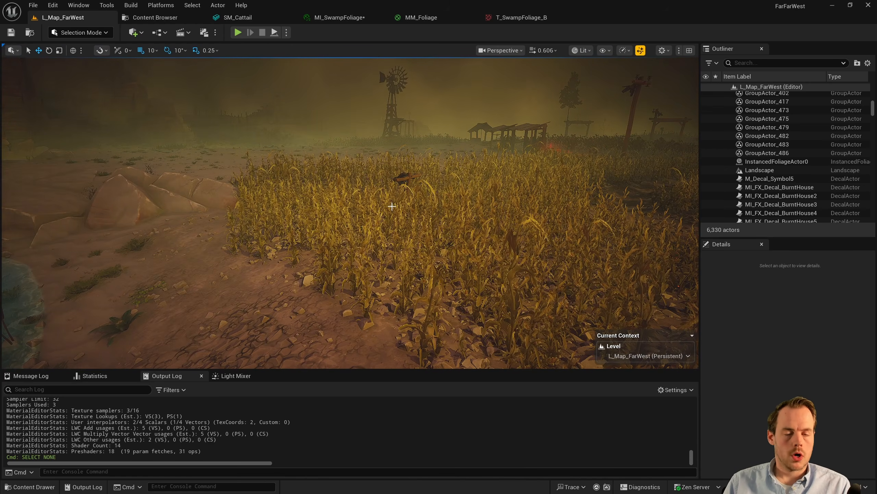
{"action": "right_click_drag", "start_coordinate": [392, 206], "coordinate": [369, 191]}
{"action": "key", "text": "w"}
{"action": "scroll", "coordinate": [376, 196], "scroll_direction": "up", "scroll_amount": 1}
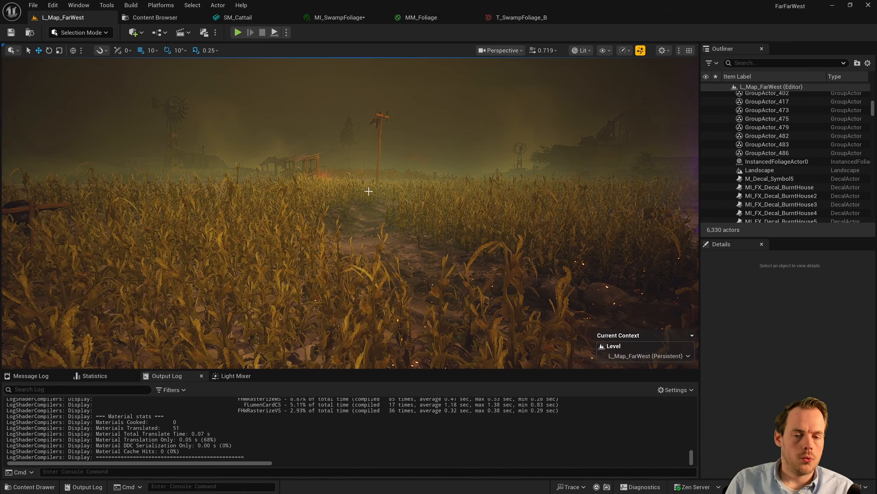
{"action": "right_click_drag", "start_coordinate": [341, 191], "coordinate": [207, 197]}
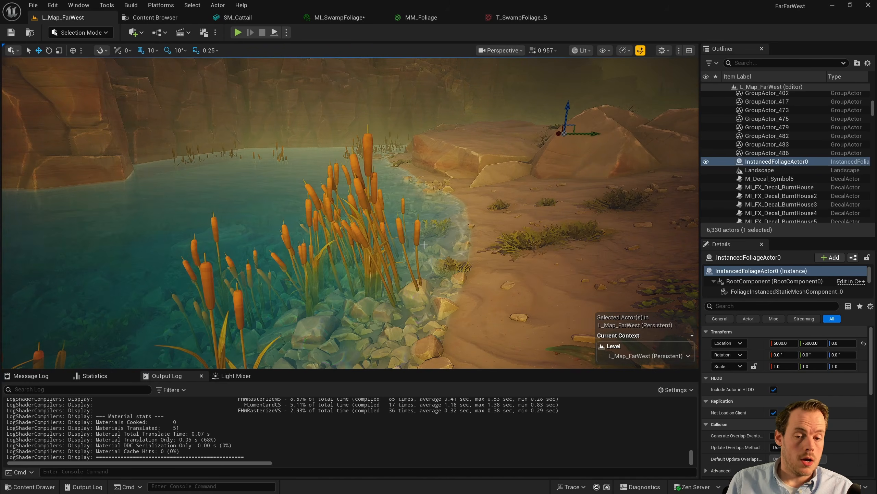
Step: Review the MI_SwampFoliage overrides, then go back to L_Map_FarWest and look over the cornfield from above
{"action": "left_click", "coordinate": [337, 21]}
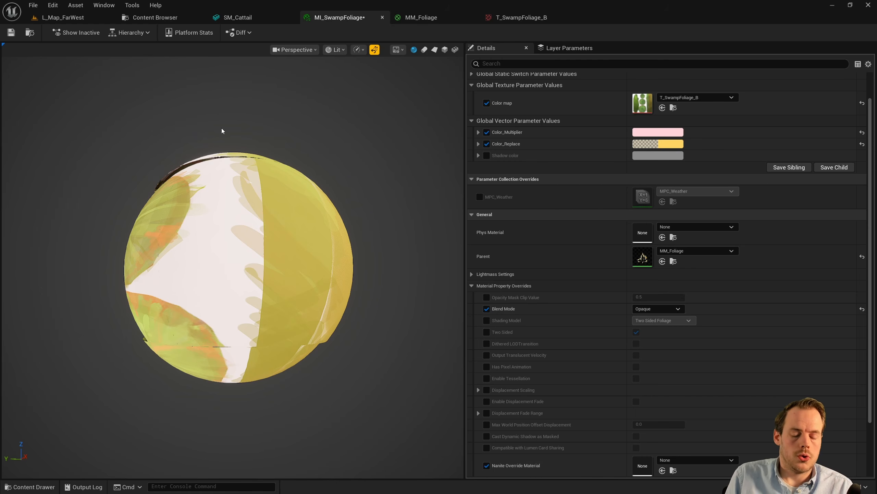
{"action": "left_click", "coordinate": [62, 17]}
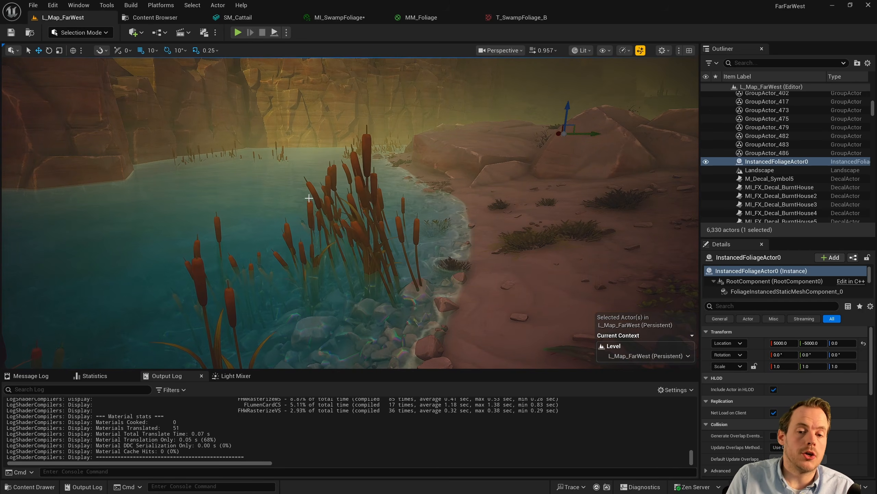
{"action": "right_click_drag", "start_coordinate": [309, 198], "coordinate": [632, 202]}
{"action": "scroll", "coordinate": [309, 198], "scroll_direction": "up", "scroll_amount": 3}
{"action": "key", "text": "w"}
{"action": "scroll", "coordinate": [309, 198], "scroll_direction": "up", "scroll_amount": 3}
{"action": "right_click_drag", "start_coordinate": [354, 277], "coordinate": [208, 273]}
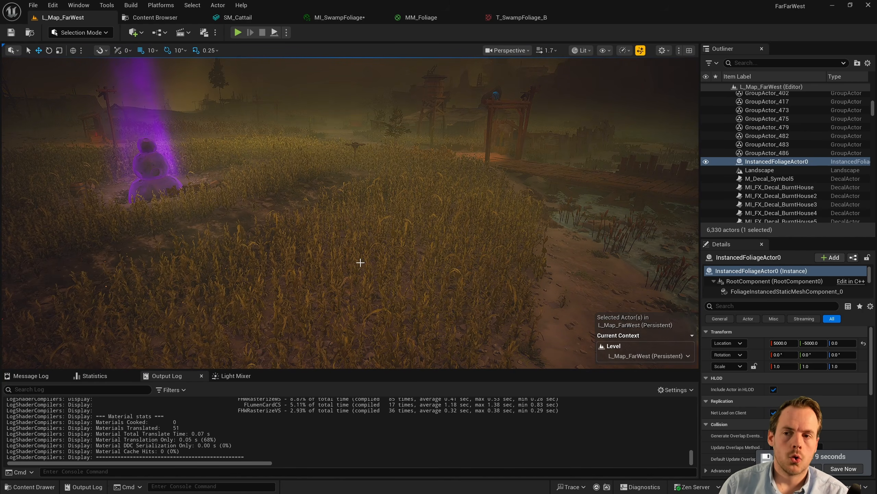
Step: Move from the cornfield down to the cattails along the waterline and inspect them there
{"action": "right_click_drag", "start_coordinate": [361, 262], "coordinate": [204, 287]}
{"action": "key", "text": "w"}
{"action": "scroll", "coordinate": [210, 259], "scroll_direction": "up", "scroll_amount": 1}
{"action": "key", "text": "e"}
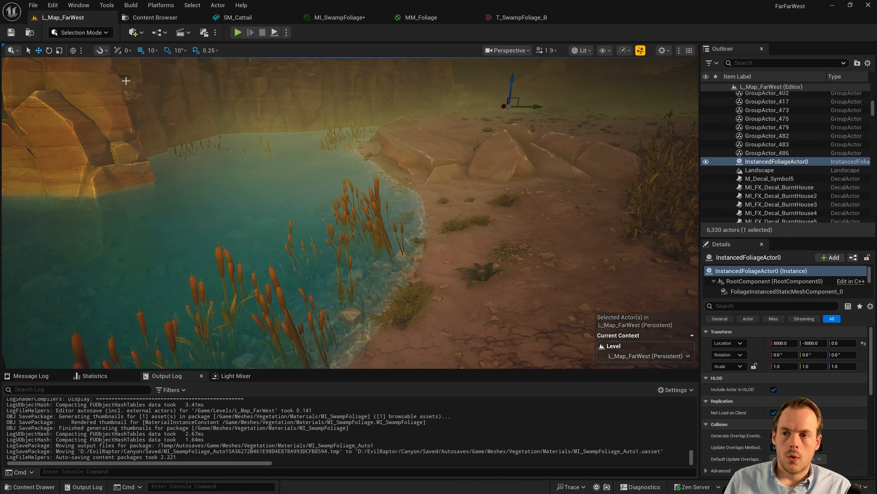
{"action": "left_click", "coordinate": [72, 35]}
{"action": "left_click", "coordinate": [74, 34]}
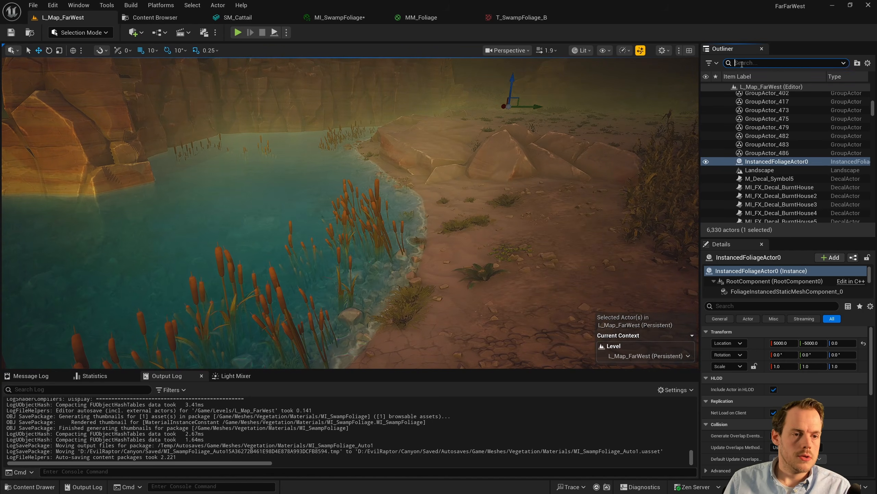
Step: Select FoliageInstancedStaticMeshComponent_12 of InstancedFoliageActor0 and filter its properties for "pixel prog" to read the Nanite Pixel Programmable Distance setting
{"action": "left_click", "coordinate": [777, 161]}
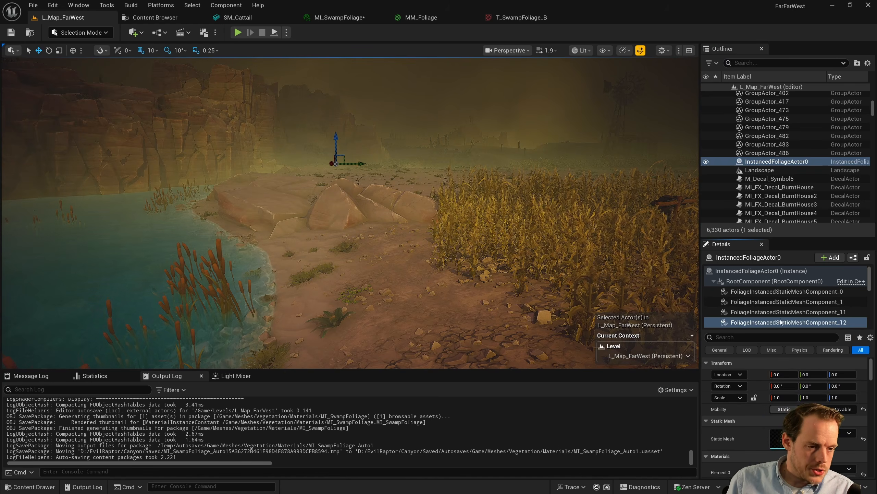
{"action": "left_click", "coordinate": [741, 309]}
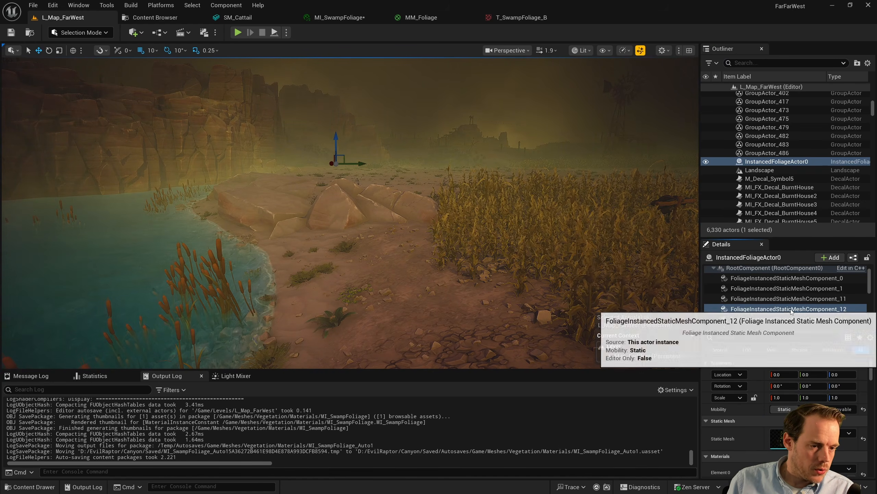
{"action": "scroll", "coordinate": [784, 309], "scroll_direction": "down", "scroll_amount": 2}
{"action": "left_click", "coordinate": [736, 337]}
{"action": "type", "text": "pixel prog"}
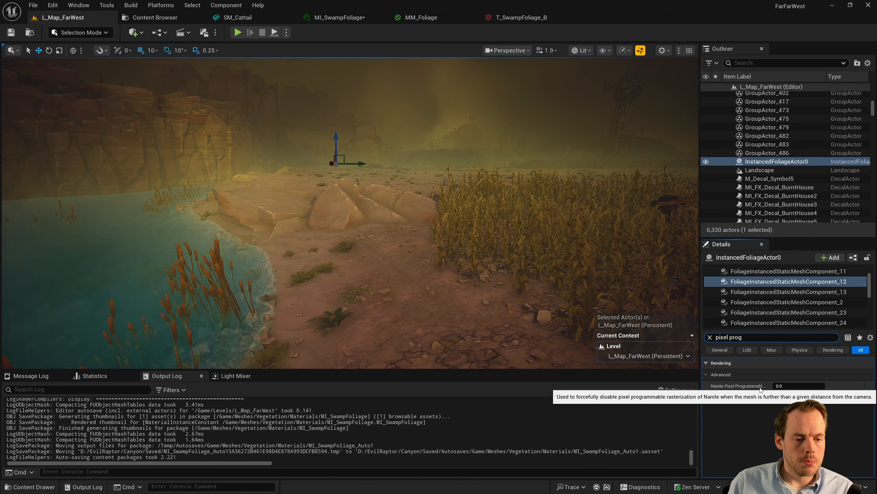
{"action": "left_click_drag", "start_coordinate": [768, 386], "coordinate": [793, 385]}
{"action": "mouse_move", "coordinate": [755, 389]}
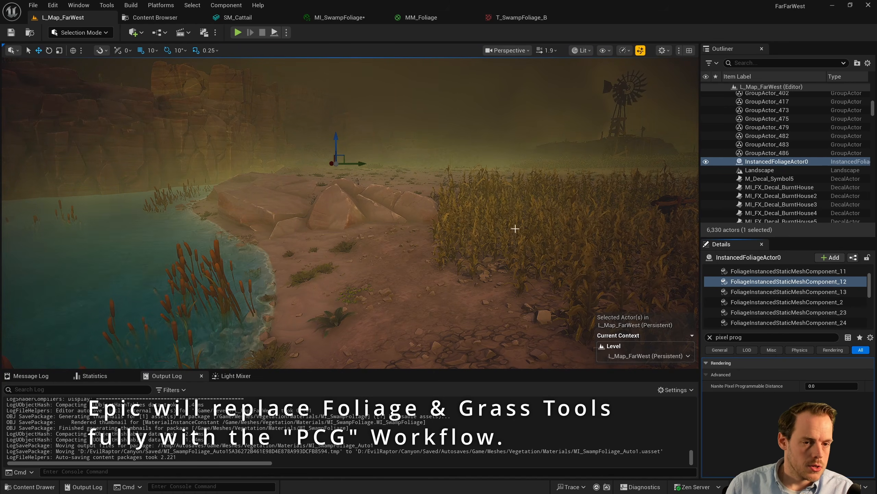
Step: Check the same Nanite setting on FoliageInstancedStaticMeshComponent_9, clear the property filter and deselect the foliage actor
{"action": "scroll", "coordinate": [866, 321], "scroll_direction": "down", "scroll_amount": 5}
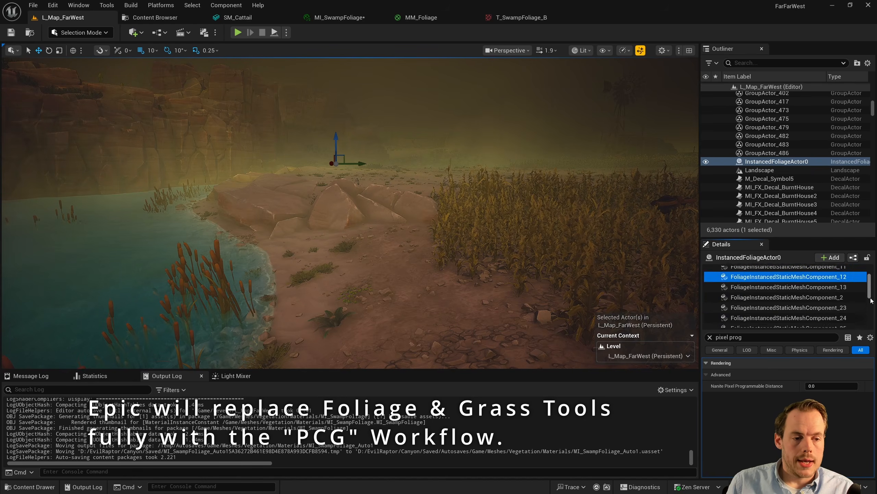
{"action": "scroll", "coordinate": [860, 325], "scroll_direction": "down", "scroll_amount": 2}
{"action": "left_click", "coordinate": [810, 317]}
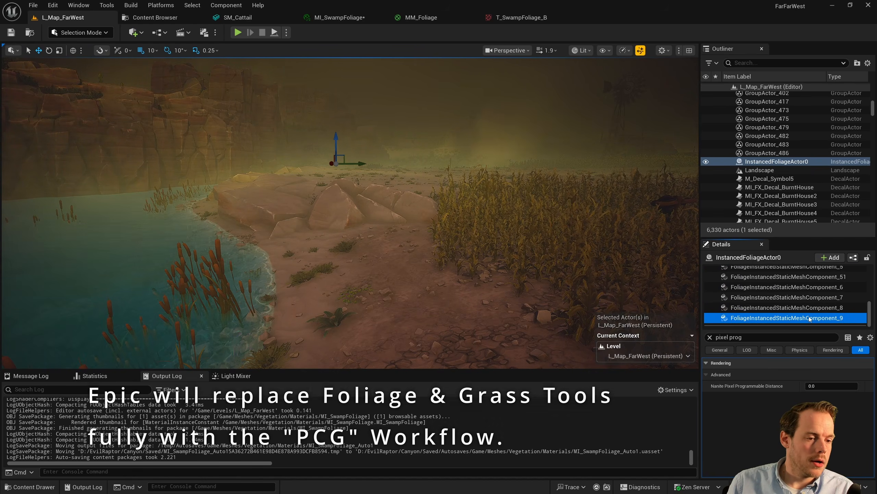
{"action": "left_click", "coordinate": [708, 337]}
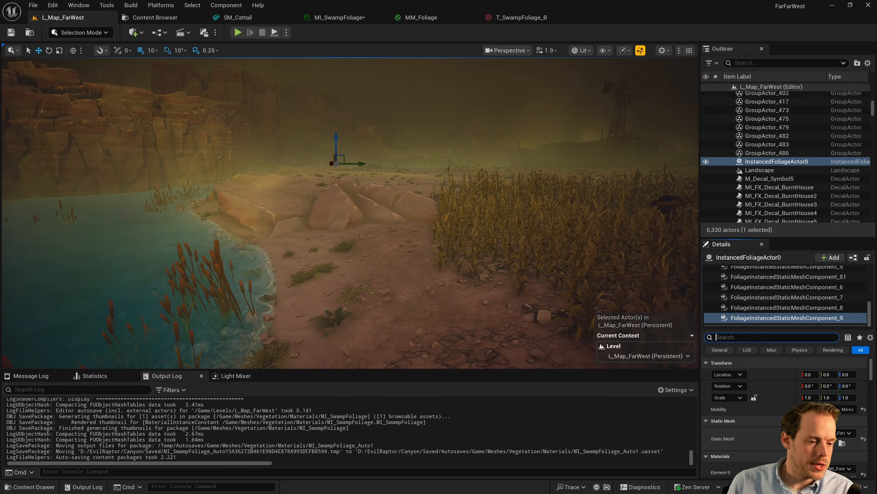
{"action": "key", "text": "Escape"}
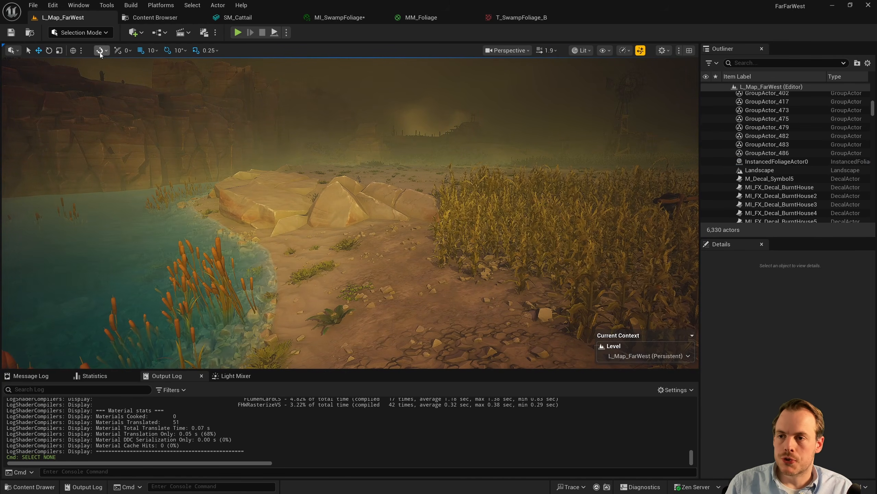
Step: Filter the project content to Landscape Grass Type assets, open LGT_CornField and look through its grass varieties
{"action": "left_click", "coordinate": [162, 18]}
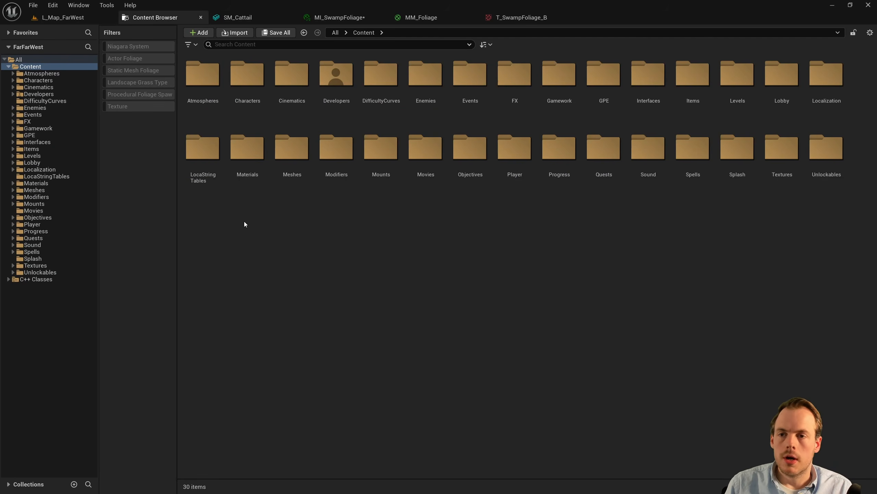
{"action": "left_click", "coordinate": [130, 84]}
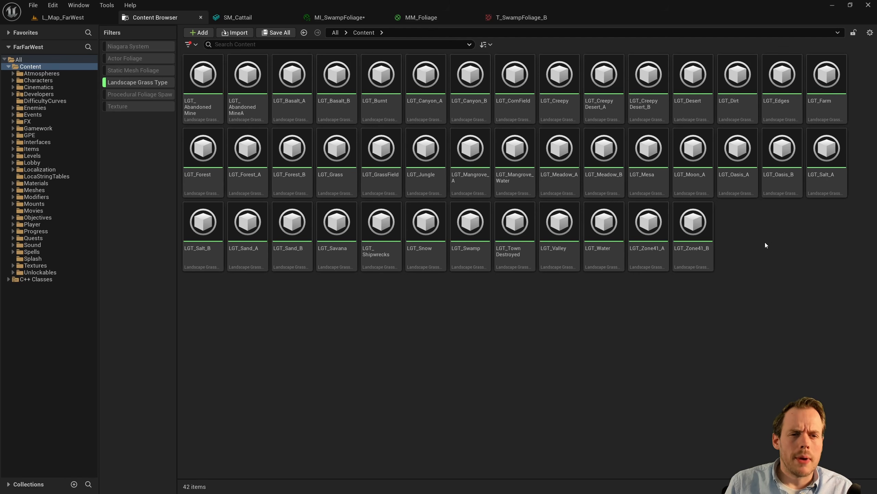
{"action": "double_click", "coordinate": [523, 80]}
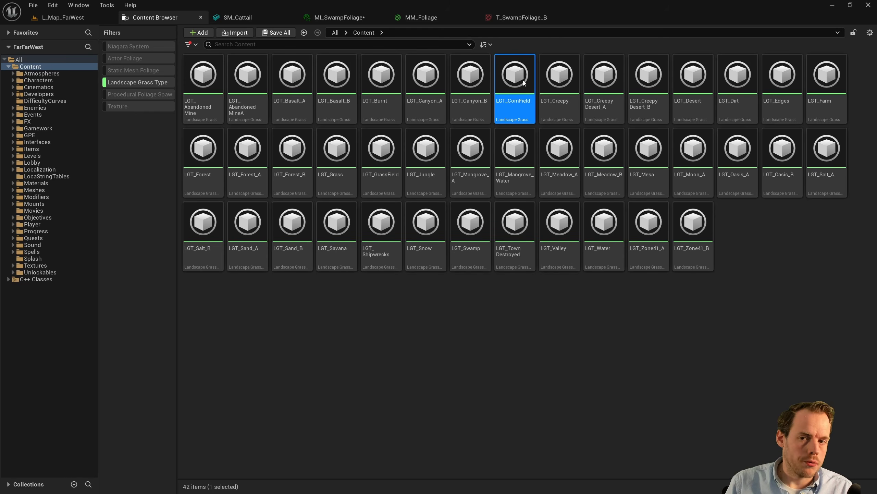
{"action": "left_click", "coordinate": [14, 99]}
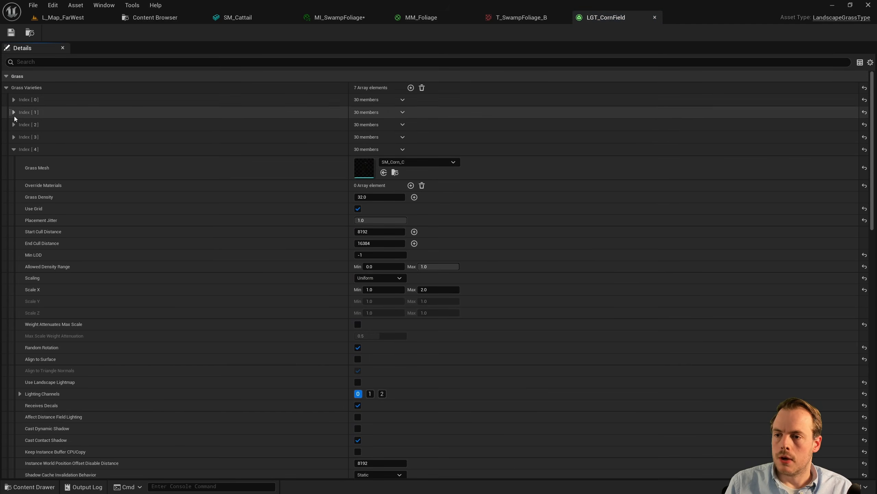
{"action": "left_click", "coordinate": [13, 149]}
{"action": "left_click", "coordinate": [14, 149]}
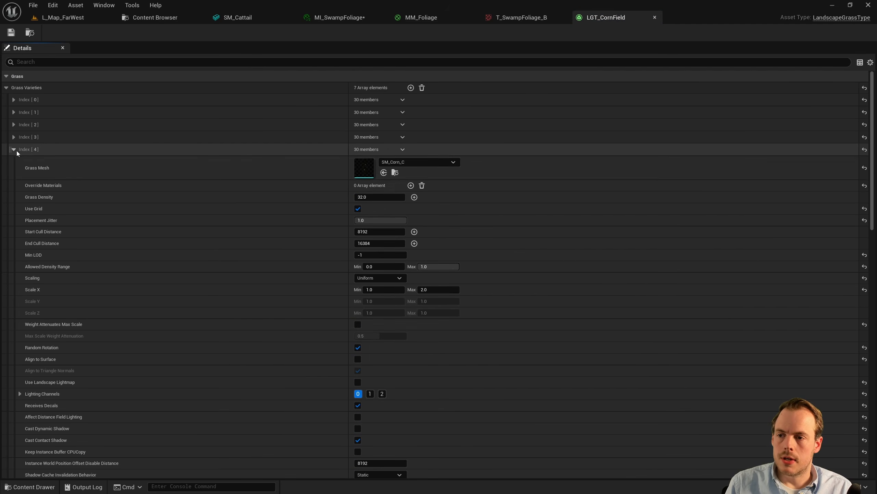
Step: Open the SM_Corn_C mesh from grass variety Index 4, view it from several angles and open its MI_CornBranch material
{"action": "double_click", "coordinate": [359, 170]}
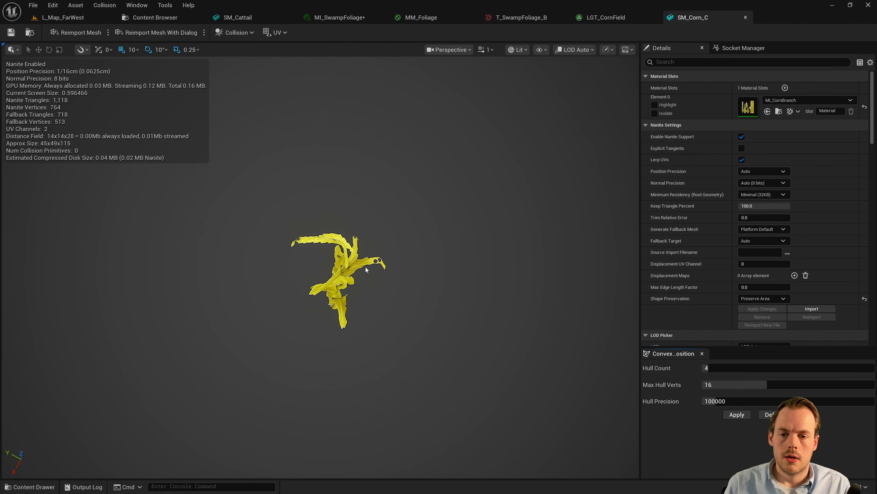
{"action": "left_click_drag", "start_coordinate": [351, 275], "coordinate": [366, 274], "text": "alt"}
{"action": "middle_click_drag", "start_coordinate": [351, 275], "coordinate": [393, 284], "text": "alt"}
{"action": "left_click_drag", "start_coordinate": [353, 271], "coordinate": [366, 271], "text": "alt"}
{"action": "double_click", "coordinate": [750, 110]}
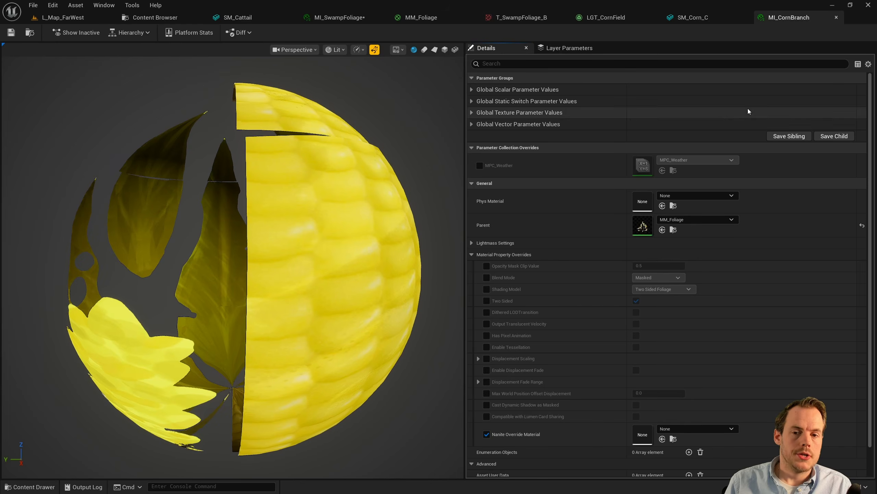
Step: Override the blend mode of MI_CornBranch with Opaque
{"action": "left_click", "coordinate": [487, 277]}
{"action": "left_click", "coordinate": [658, 277]}
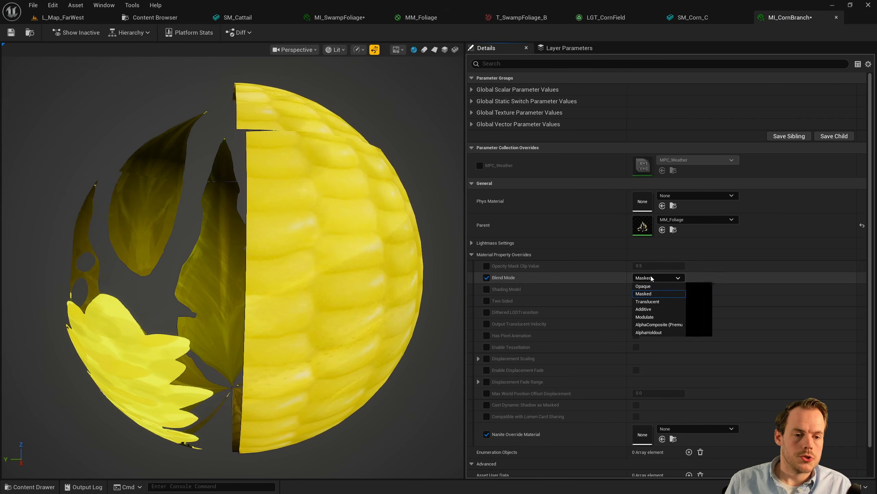
{"action": "left_click", "coordinate": [643, 284]}
Step: Inspect the SM_Corn_C mesh with the opaque material from close up and farther away
{"action": "left_click", "coordinate": [682, 21]}
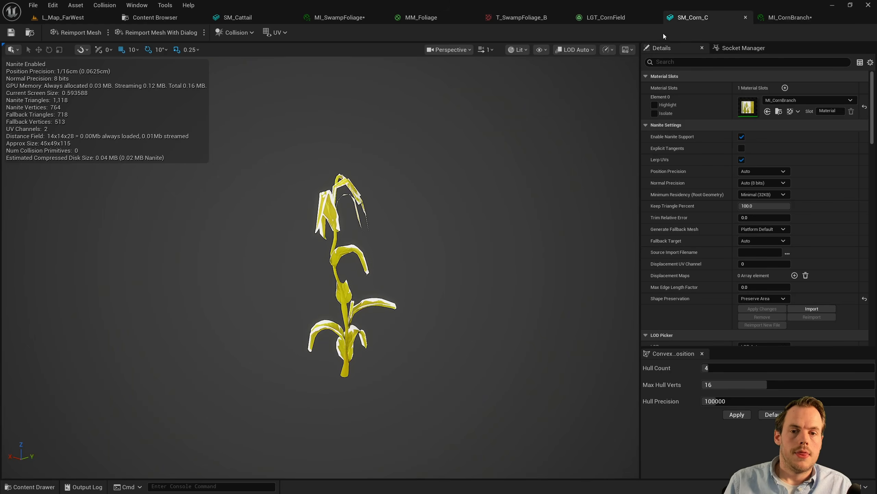
{"action": "mouse_move", "coordinate": [369, 251]}
{"action": "left_mouse_down"}
{"action": "mouse_move", "coordinate": [369, 235]}
{"action": "mouse_move", "coordinate": [375, 247]}
{"action": "left_mouse_up"}
{"action": "right_click_drag", "start_coordinate": [375, 248], "coordinate": [375, 248]}
{"action": "key", "text": "s"}
{"action": "scroll", "coordinate": [375, 248], "scroll_direction": "down", "scroll_amount": 3}
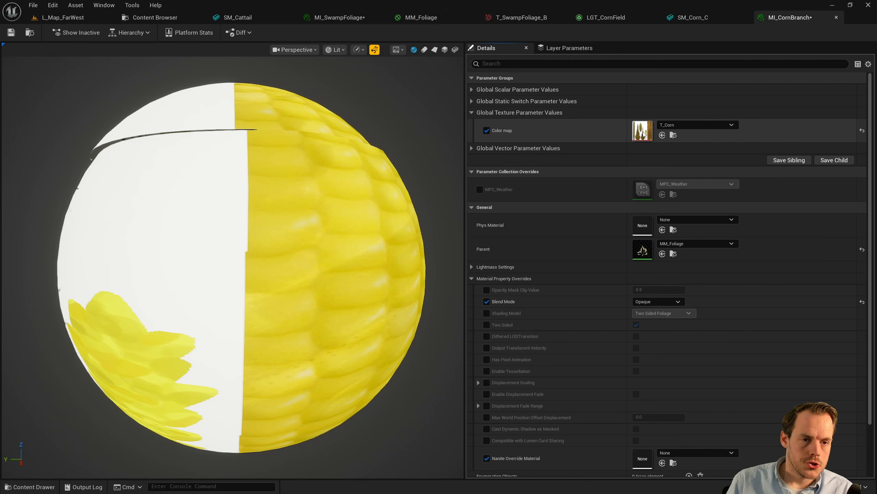
Step: Open the T_Corn color map used by MI_CornBranch and compare it with the leaf edges on SM_Corn_C
{"action": "double_click", "coordinate": [643, 133]}
{"action": "left_click", "coordinate": [189, 34]}
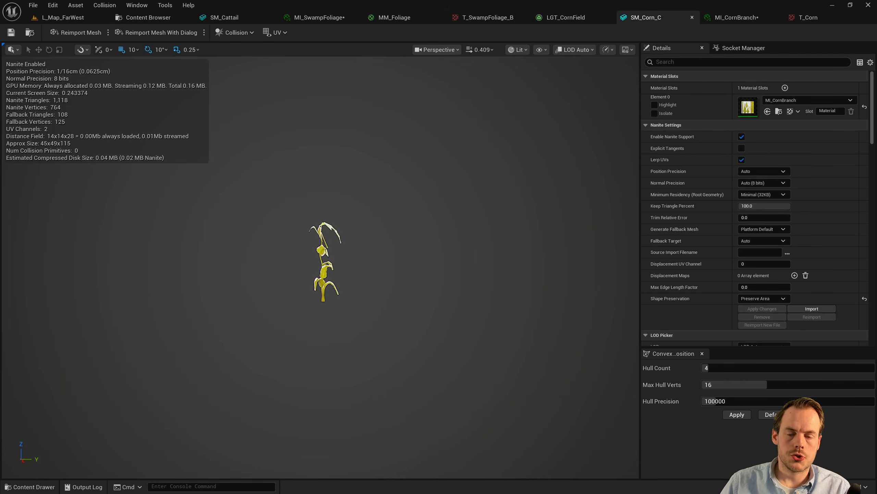
{"action": "scroll", "coordinate": [304, 228], "scroll_direction": "up", "scroll_amount": 10}
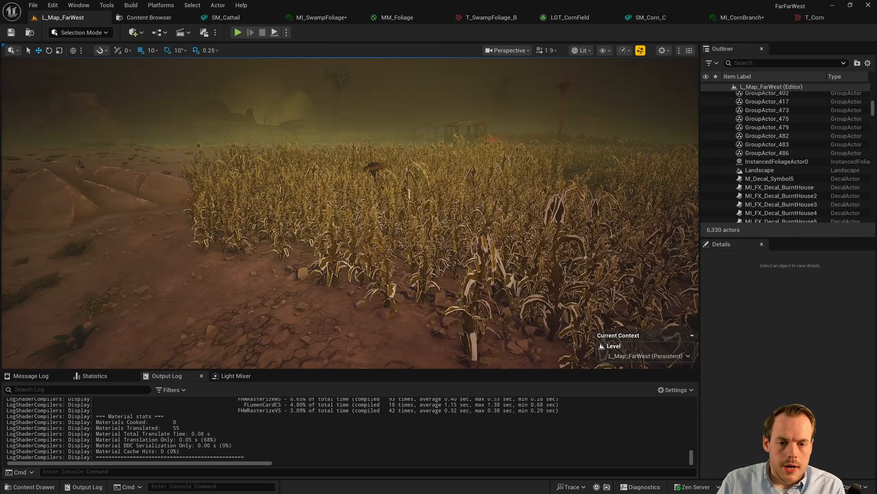
Step: Inspect the opaque corn in L_Map_FarWest up close and from a distance
{"action": "key", "text": "w"}
{"action": "right_click_drag", "start_coordinate": [351, 213], "coordinate": [320, 205]}
{"action": "scroll", "coordinate": [350, 213], "scroll_direction": "down", "scroll_amount": 2}
{"action": "key", "text": "s"}
{"action": "scroll", "coordinate": [321, 204], "scroll_direction": "up", "scroll_amount": 2}
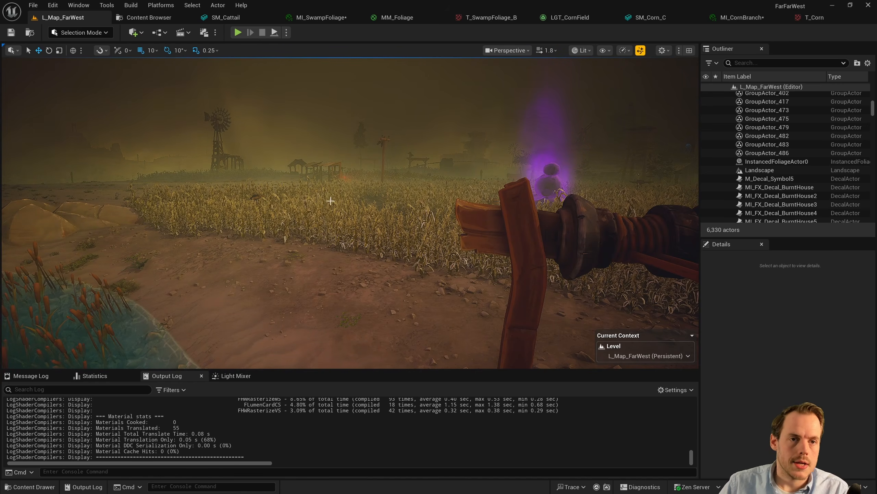
Step: Review the cull distance, shadow and world position offset settings of the SM_Corn_C variety in LGT_CornField
{"action": "left_click", "coordinate": [570, 17]}
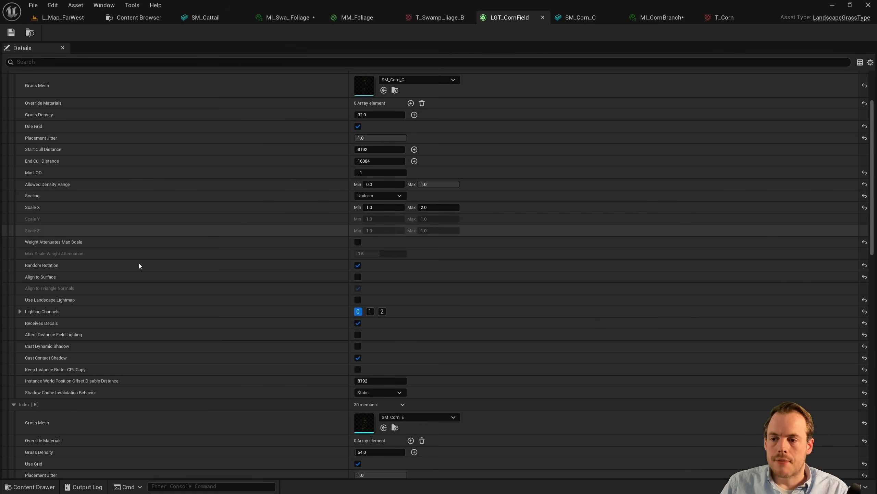
{"action": "scroll", "coordinate": [172, 275], "scroll_direction": "down", "scroll_amount": 3}
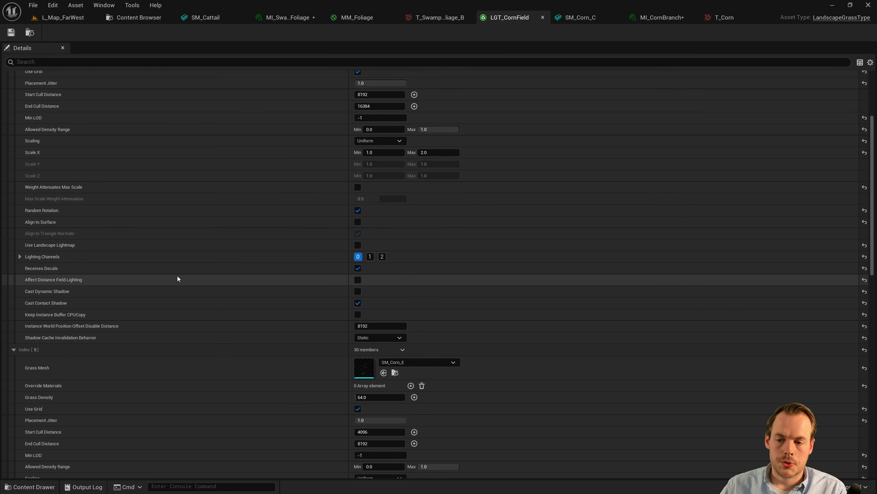
{"action": "mouse_move", "coordinate": [78, 327]}
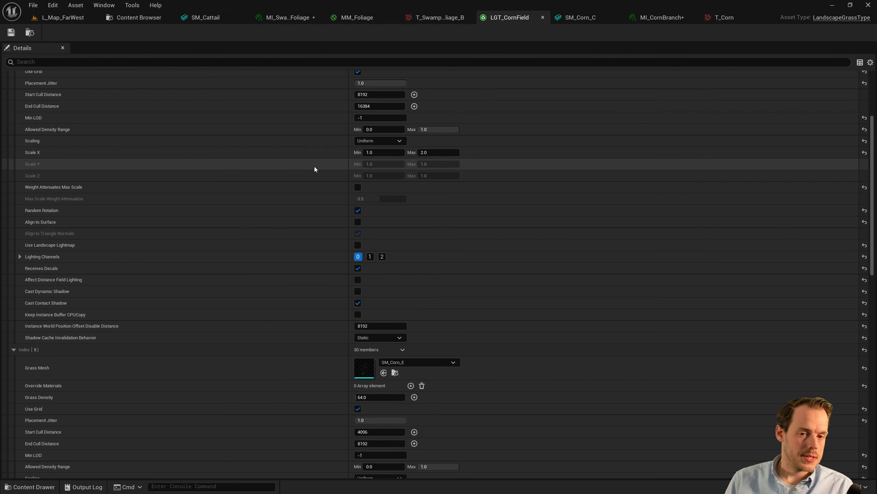
Step: Switch L_Map_FarWest to Foliage Mode and review the settings of the SM_Cactus_B foliage type
{"action": "left_click", "coordinate": [66, 17]}
{"action": "left_click", "coordinate": [83, 33]}
{"action": "left_click", "coordinate": [87, 66]}
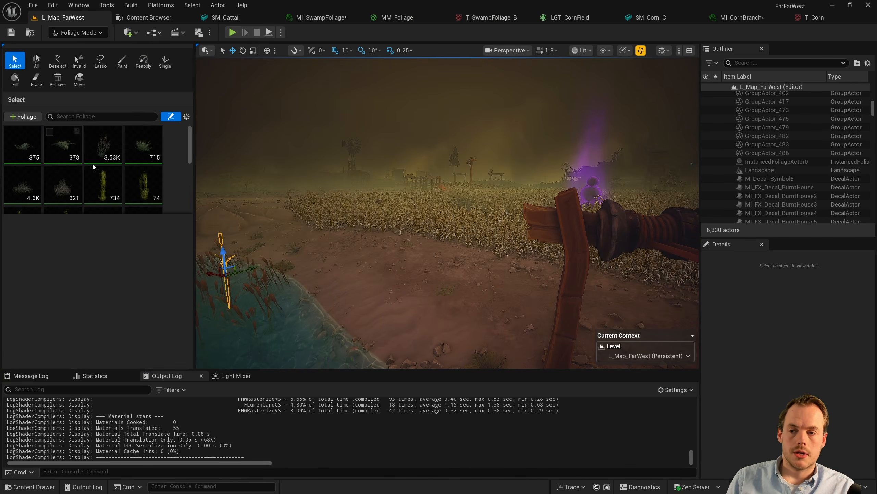
{"action": "left_click", "coordinate": [95, 173]}
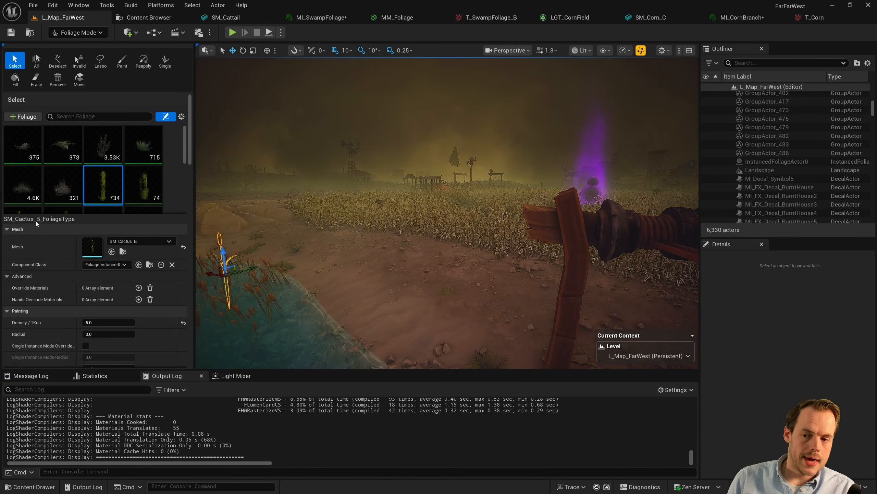
{"action": "scroll", "coordinate": [30, 181], "scroll_direction": "down", "scroll_amount": 6}
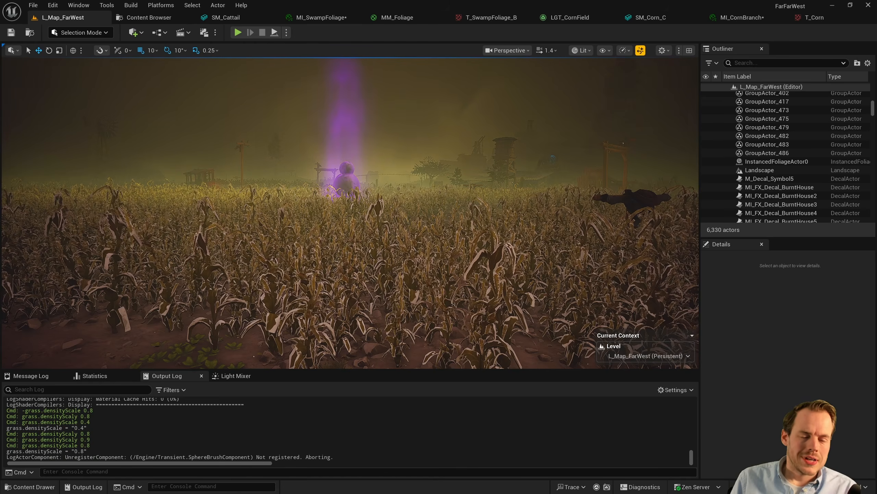
Step: Frame the cornfield from ground level and display the GPU timings with the console command stat gpu
{"action": "right_click_drag", "start_coordinate": [345, 247], "coordinate": [340, 246]}
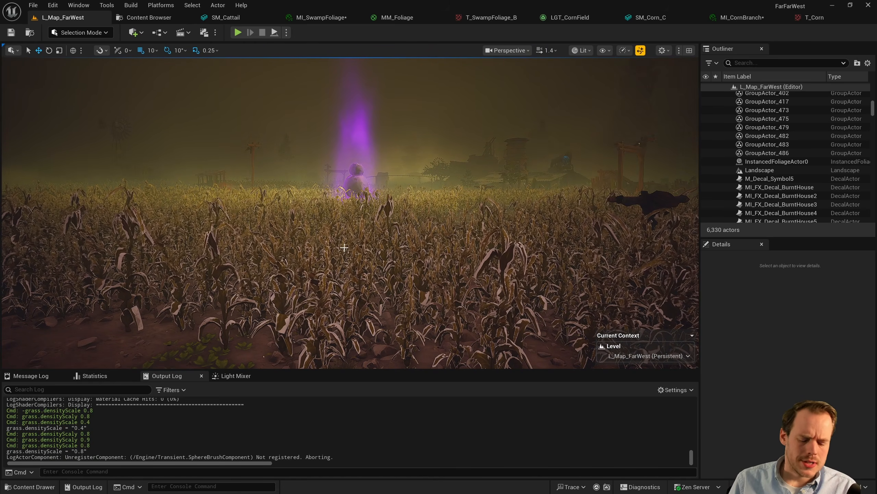
{"action": "key", "text": "s"}
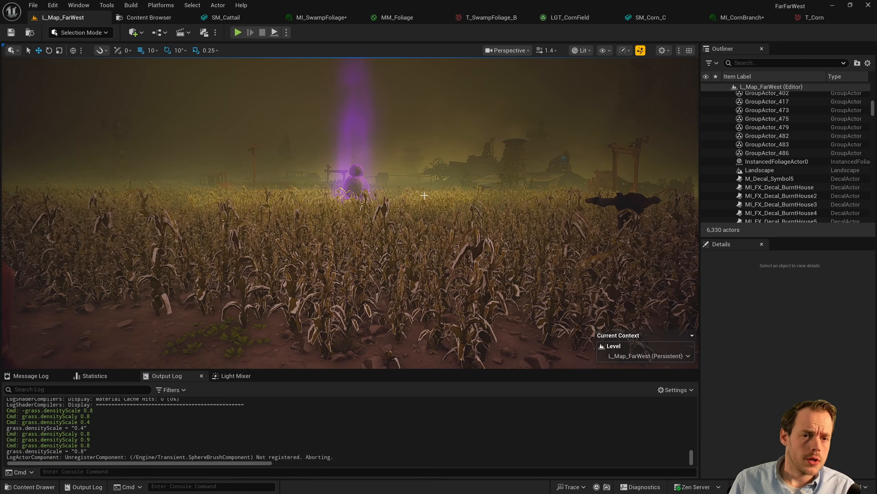
{"action": "key", "text": "grave"}
{"action": "type", "text": "stat "}
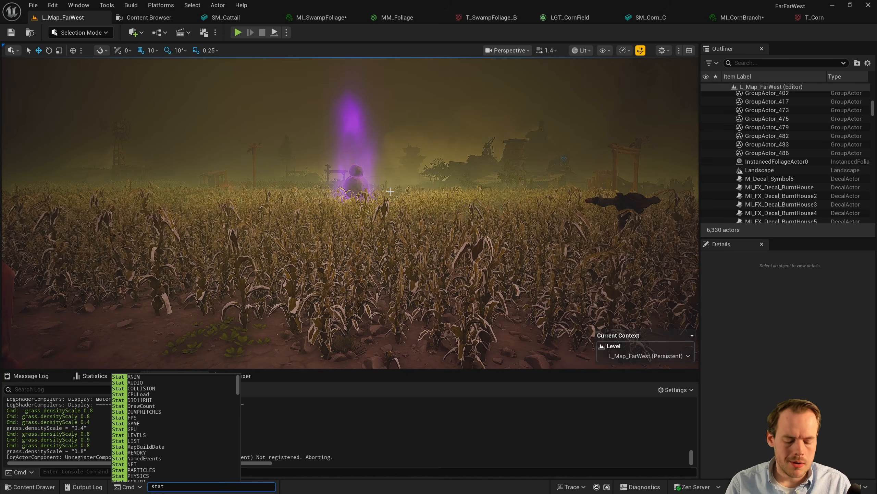
{"action": "type", "text": "gpu"}
{"action": "key", "text": "Return"}
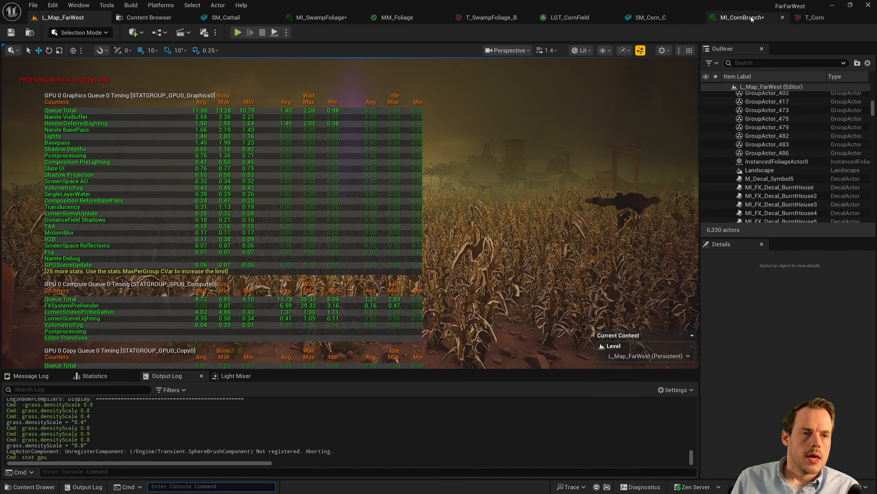
Step: Close the MI_CornBranch editor and examine the GPU timings over the cornfield in L_Map_FarWest
{"action": "left_click", "coordinate": [748, 19]}
{"action": "middle_click", "coordinate": [741, 19]}
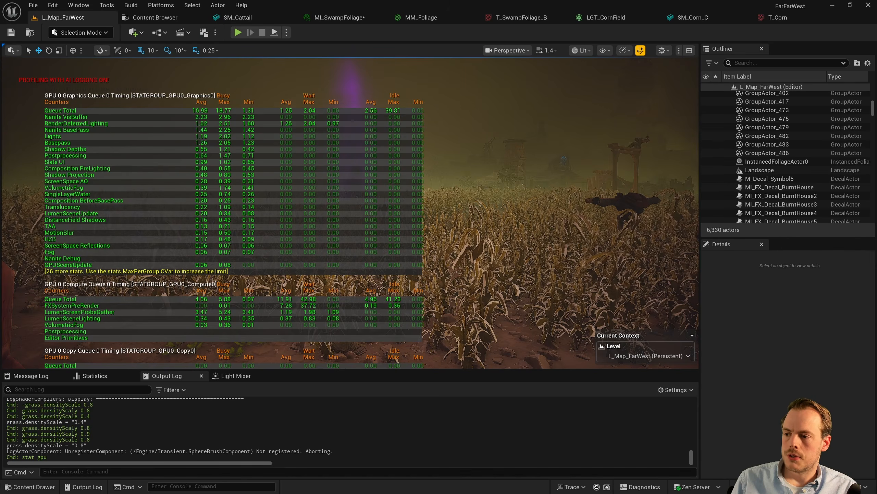
{"action": "left_click", "coordinate": [518, 259]}
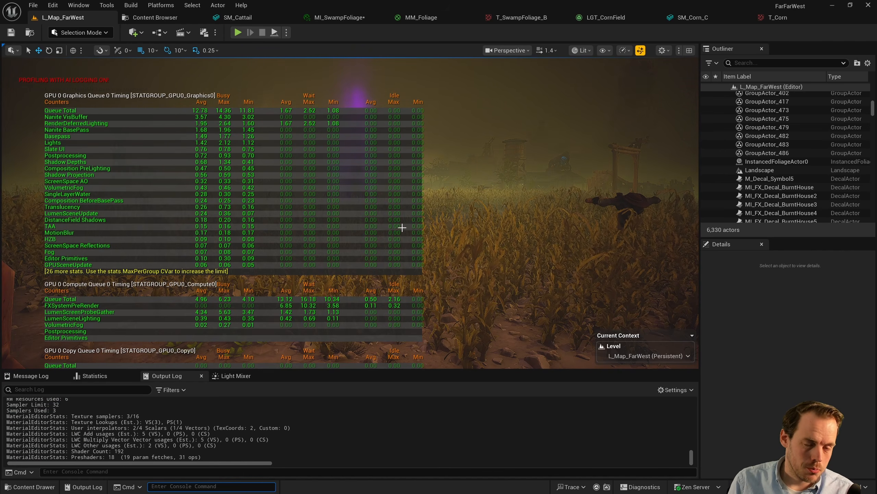
Step: Clear the GPU timings from the viewport with the console command stat none
{"action": "right_click_drag", "start_coordinate": [402, 228], "coordinate": [393, 218]}
{"action": "type", "text": "stat none"}
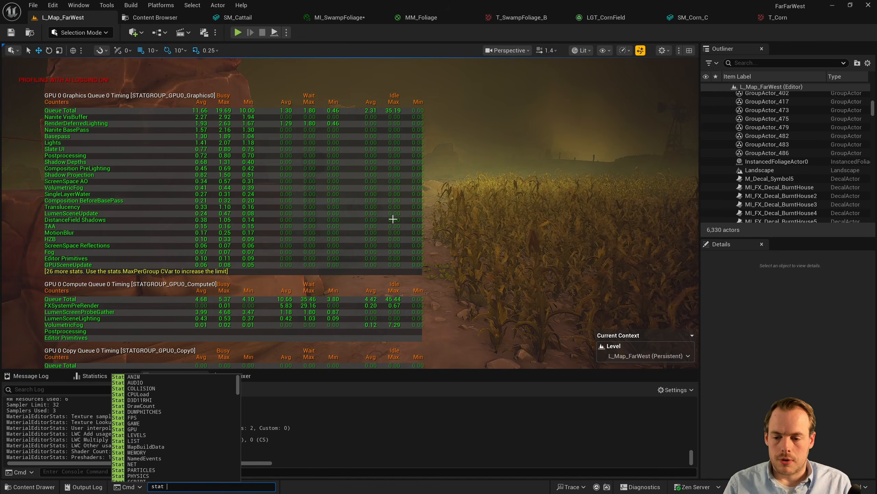
{"action": "key", "text": "Return"}
Step: Examine the cattails along the shoreline and the neighbouring edge of the cornfield, adjusting the sunlight direction over them
{"action": "key", "text": "w"}
{"action": "scroll", "coordinate": [398, 221], "scroll_direction": "up", "scroll_amount": 1}
{"action": "mouse_move", "coordinate": [393, 218]}
{"action": "right_mouse_down"}
{"action": "mouse_move", "coordinate": [370, 228]}
{"action": "mouse_move", "coordinate": [387, 228]}
{"action": "right_mouse_up"}
{"action": "left_click", "coordinate": [393, 219]}
{"action": "key", "text": "Escape"}
{"action": "key", "text": "w"}
{"action": "scroll", "coordinate": [246, 224], "scroll_direction": "down", "scroll_amount": 3}
{"action": "right_click_drag", "start_coordinate": [246, 224], "coordinate": [246, 251]}
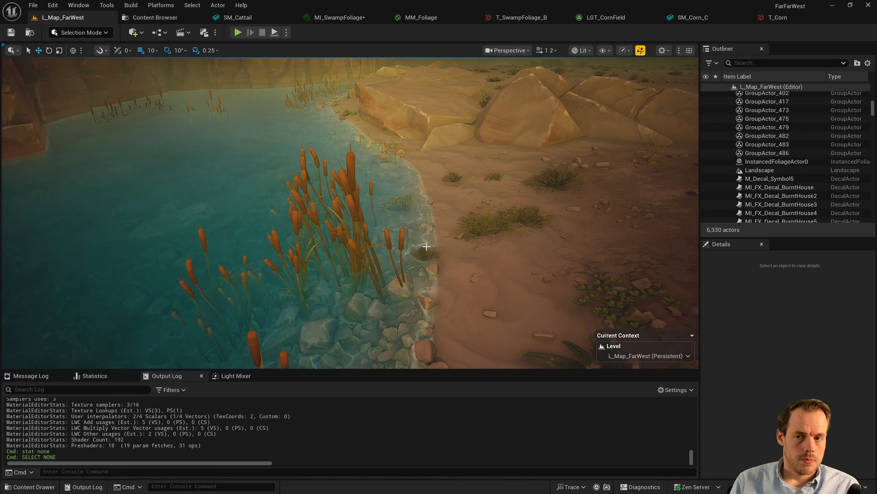
{"action": "key", "text": "s"}
{"action": "right_click_drag", "start_coordinate": [430, 208], "coordinate": [451, 198]}
{"action": "scroll", "coordinate": [430, 208], "scroll_direction": "up", "scroll_amount": 2}
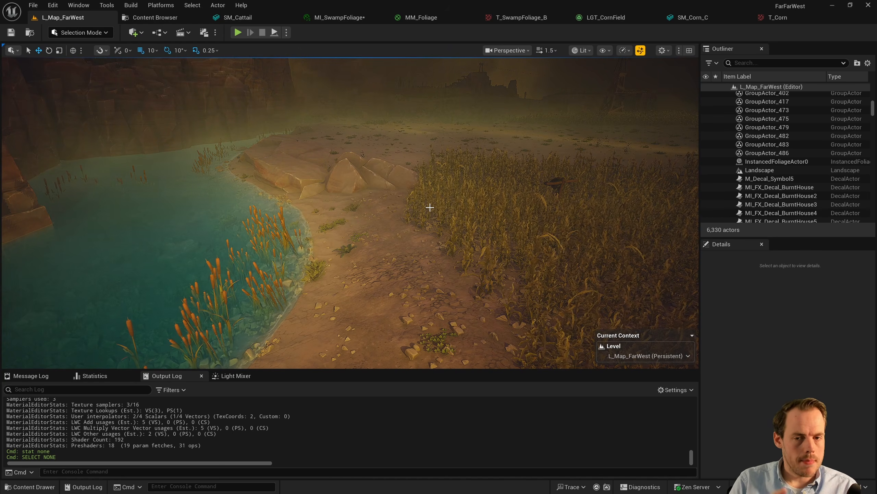
{"action": "key", "text": "ctrl+l"}
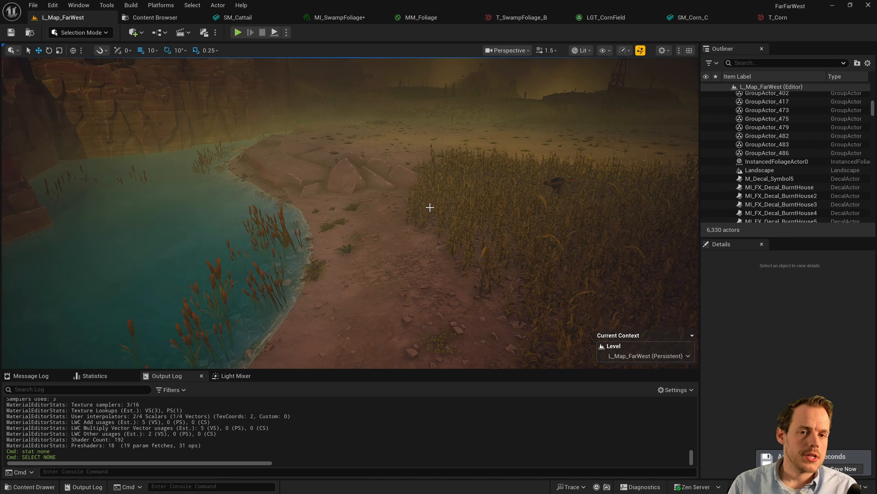
Step: Set the Nanite Pixel Programmable Distance of the birch tree SM_BirchTree_C4 to 2000
{"action": "scroll", "coordinate": [430, 207], "scroll_direction": "up", "scroll_amount": 2}
{"action": "right_click_drag", "start_coordinate": [430, 207], "coordinate": [449, 207]}
{"action": "scroll", "coordinate": [429, 208], "scroll_direction": "up", "scroll_amount": 3}
{"action": "key", "text": "w"}
{"action": "left_click", "coordinate": [292, 168]}
{"action": "key", "text": "f"}
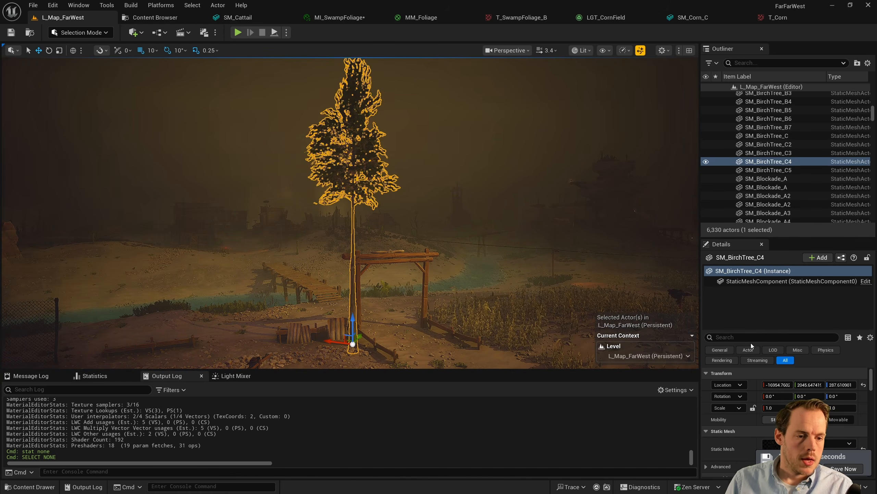
{"action": "left_click", "coordinate": [737, 338]}
{"action": "type", "text": "pixel prog"}
{"action": "left_click", "coordinate": [780, 396]}
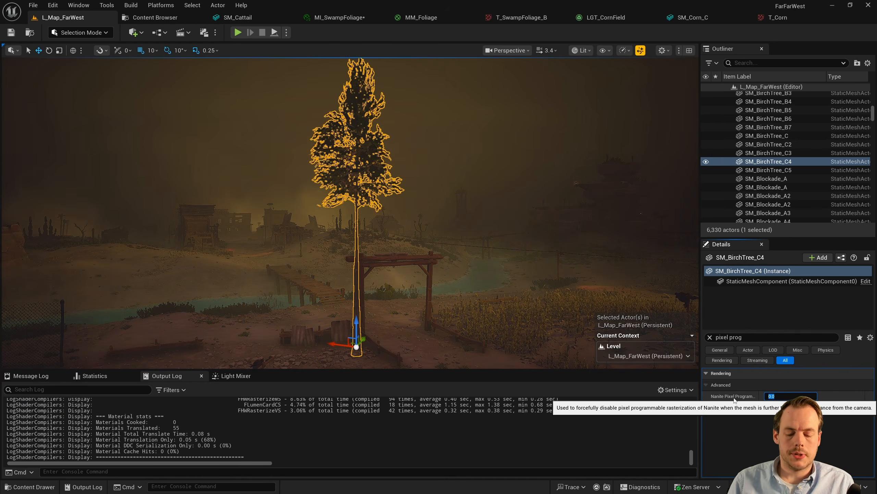
{"action": "type", "text": "2000"}
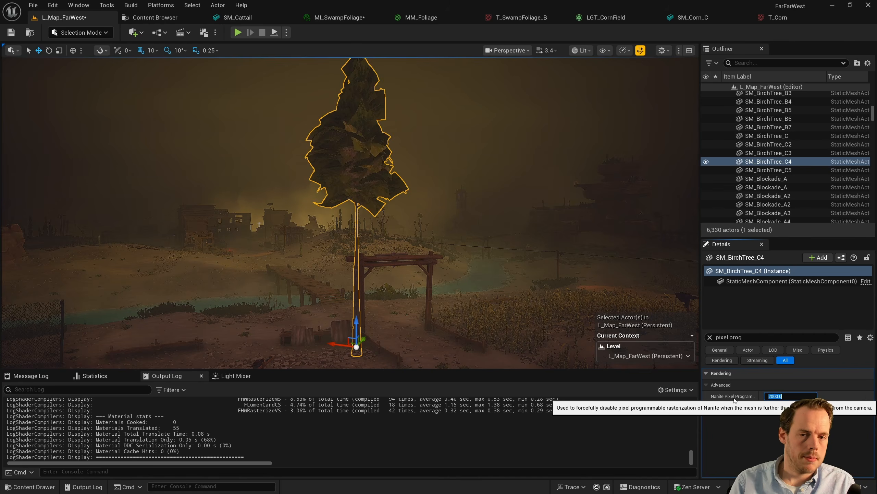
Step: Compare the foliage of SM_BirchTree_C4 at near and far camera distances around its pixel programmable distance
{"action": "right_click_drag", "start_coordinate": [401, 295], "coordinate": [399, 242]}
{"action": "key", "text": "w"}
{"action": "key", "text": "s"}
{"action": "key", "text": "w"}
{"action": "key", "text": "s"}
{"action": "key", "text": "w"}
{"action": "key", "text": "s"}
{"action": "key", "text": "w"}
{"action": "key", "text": "s"}
{"action": "key", "text": "w"}
{"action": "key", "text": "Escape"}
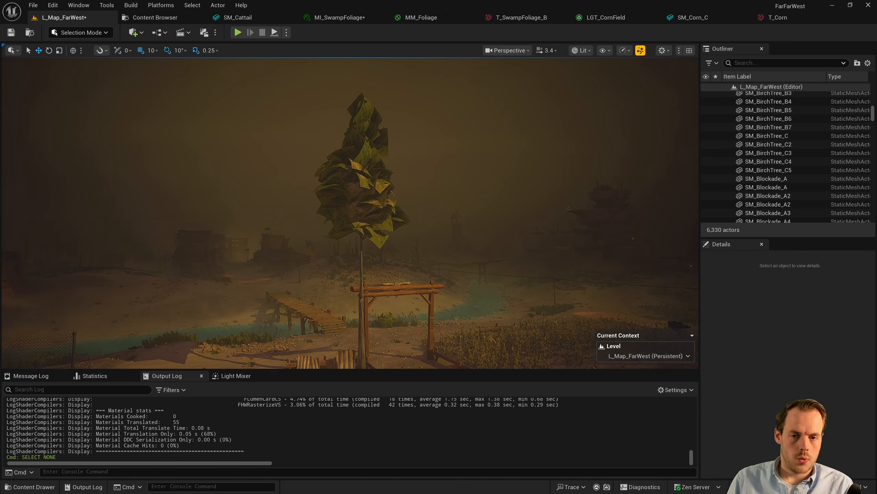
Step: Inspect SM_BirchTree_C4 from farther away, ending with a deselected view of it across the cornfield
{"action": "right_click_drag", "start_coordinate": [355, 221], "coordinate": [354, 221]}
{"action": "left_click", "coordinate": [355, 222]}
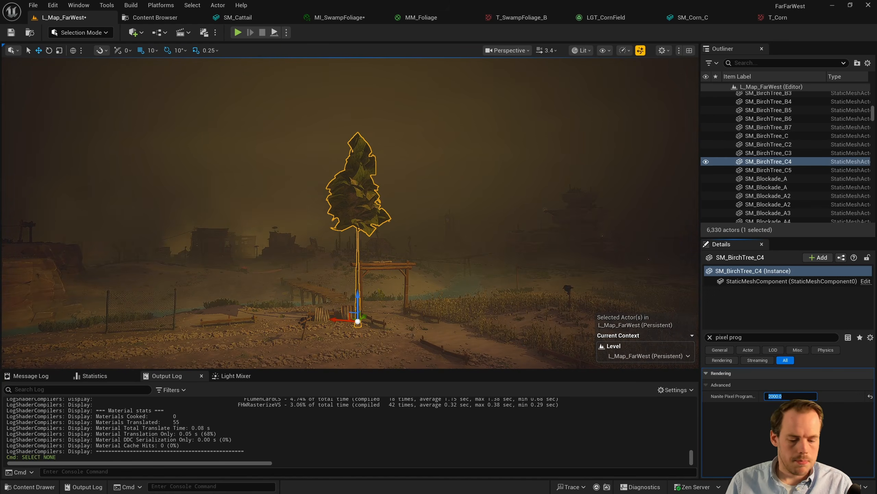
{"action": "key", "text": "Escape"}
{"action": "right_click_drag", "start_coordinate": [585, 357], "coordinate": [585, 357]}
{"action": "scroll", "coordinate": [584, 356], "scroll_direction": "down", "scroll_amount": 2}
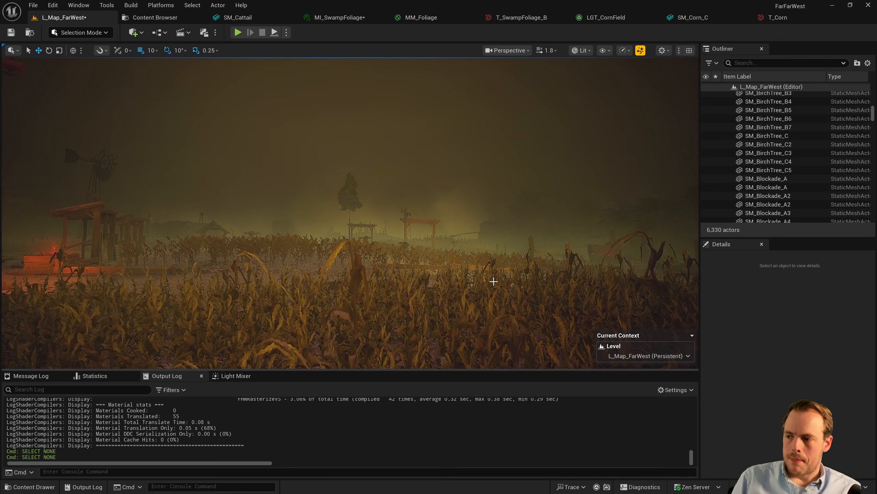
Step: Fly through the level and examine the corn fields, the trees and the river area
{"action": "right_click_drag", "start_coordinate": [473, 268], "coordinate": [398, 288]}
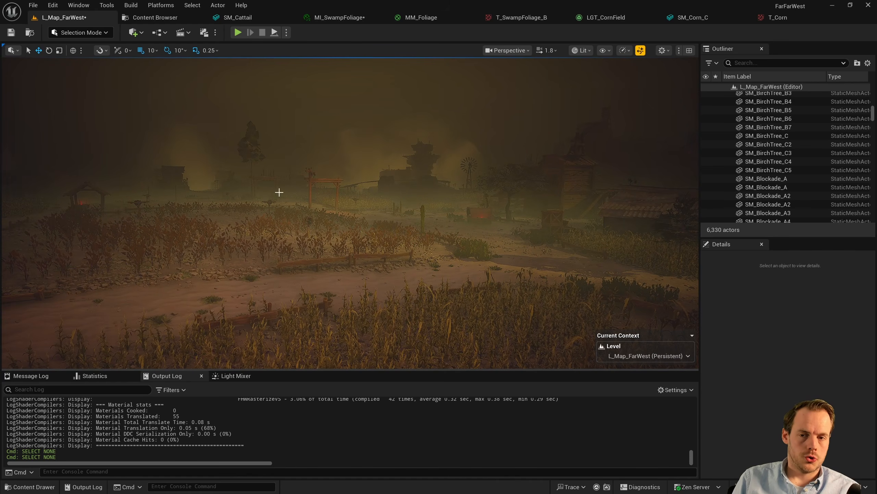
{"action": "mouse_move", "coordinate": [396, 191]}
{"action": "right_mouse_down"}
{"action": "mouse_move", "coordinate": [343, 172]}
{"action": "mouse_move", "coordinate": [396, 190]}
{"action": "mouse_move", "coordinate": [401, 183]}
{"action": "right_mouse_up"}
{"action": "key", "text": "w"}
{"action": "scroll", "coordinate": [396, 191], "scroll_direction": "up", "scroll_amount": 5}
{"action": "key", "text": "s"}
{"action": "key", "text": "w"}
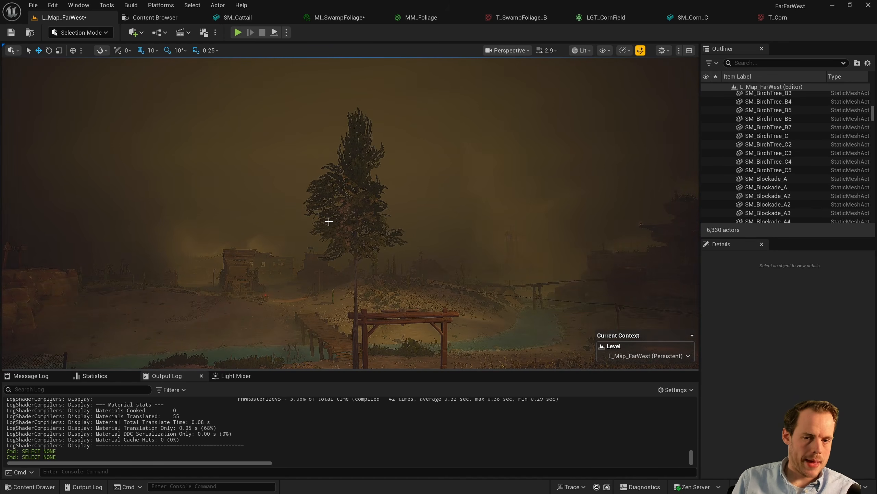
{"action": "right_click_drag", "start_coordinate": [335, 231], "coordinate": [386, 260]}
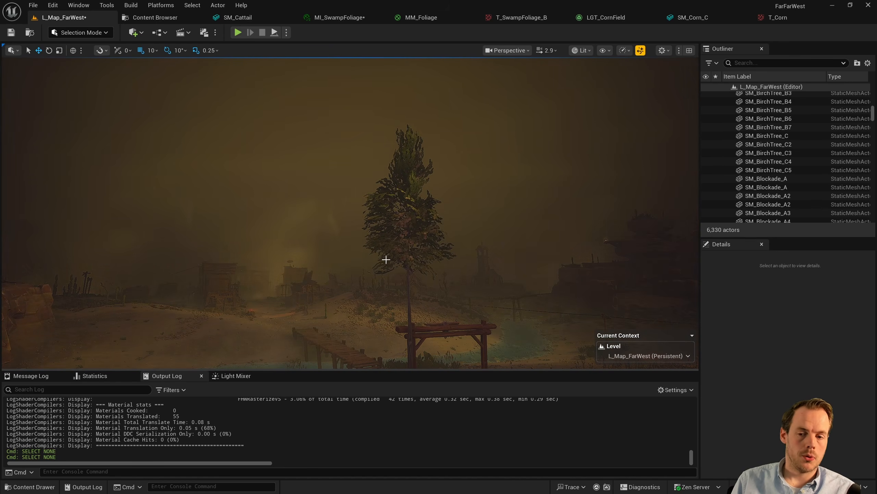
{"action": "right_click_drag", "start_coordinate": [398, 245], "coordinate": [289, 183]}
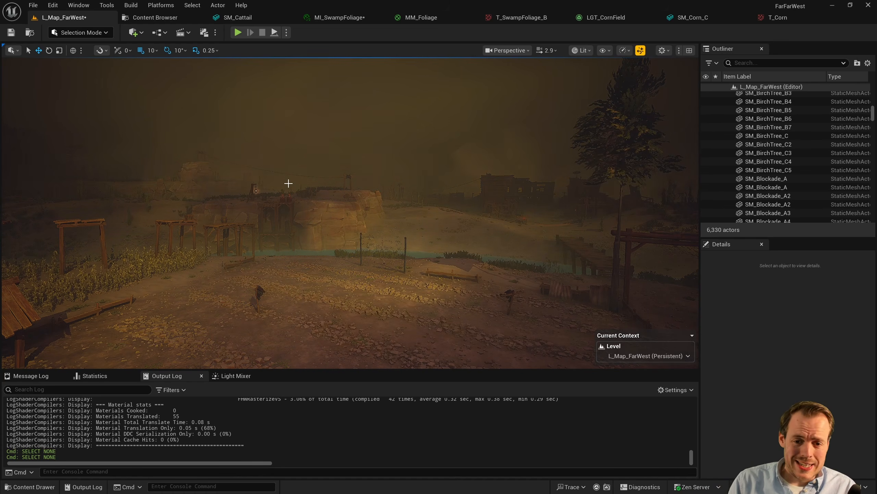
{"action": "right_click_drag", "start_coordinate": [296, 179], "coordinate": [345, 217]}
Step: Switch to Foliage mode and open the settings of the SM_CanyonBushes_A foliage type
{"action": "left_click", "coordinate": [83, 33]}
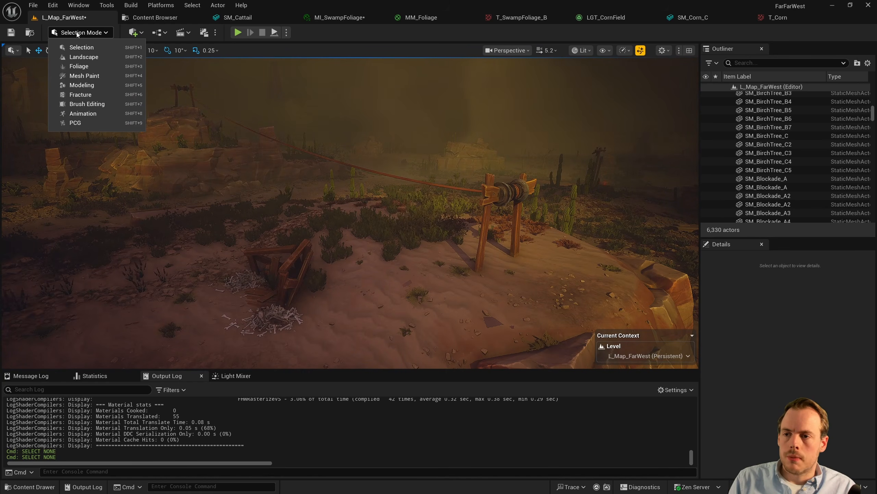
{"action": "left_click", "coordinate": [106, 66]}
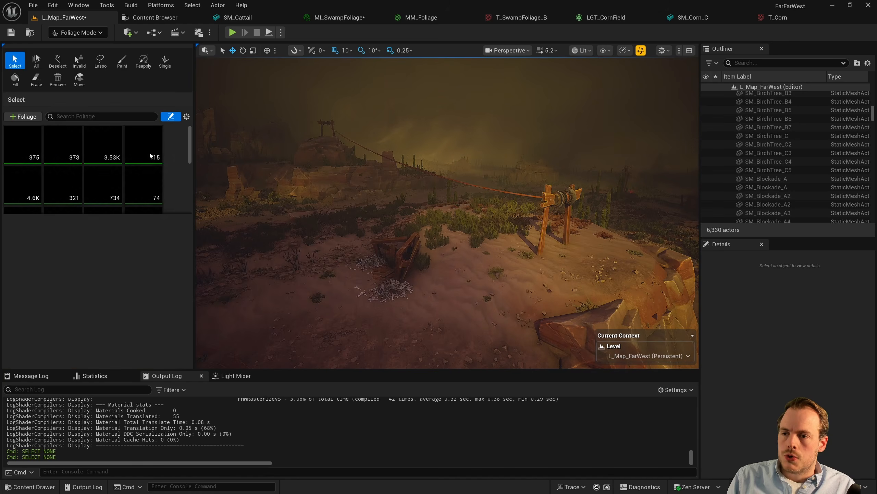
{"action": "left_click", "coordinate": [102, 147]}
{"action": "left_click_drag", "start_coordinate": [185, 151], "coordinate": [184, 172]}
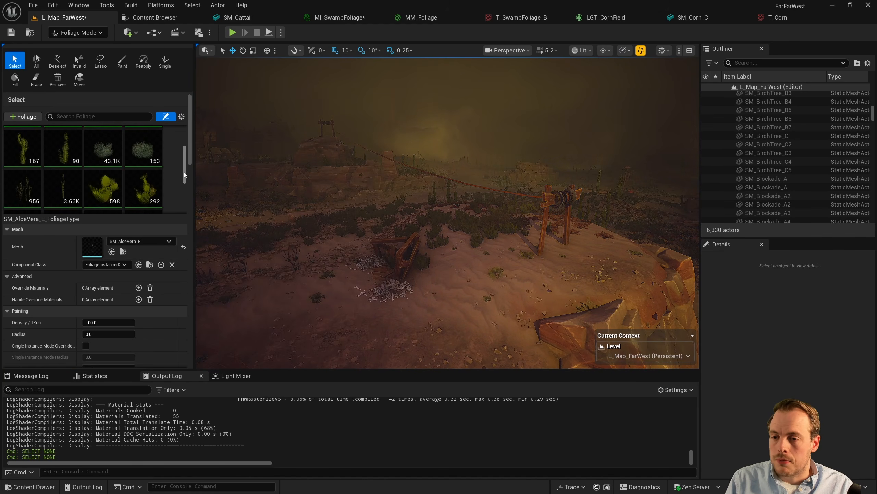
{"action": "left_click", "coordinate": [110, 159]}
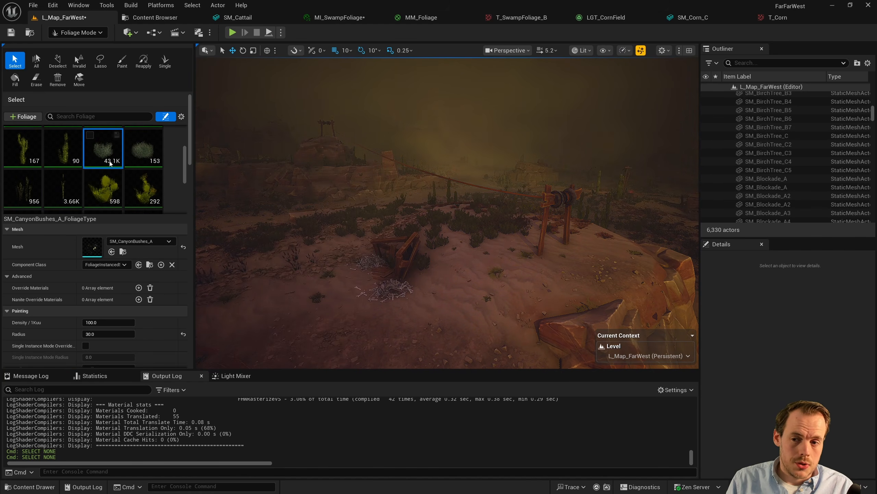
{"action": "scroll", "coordinate": [112, 156], "scroll_direction": "up", "scroll_amount": 1}
{"action": "scroll", "coordinate": [112, 156], "scroll_direction": "down", "scroll_amount": 1}
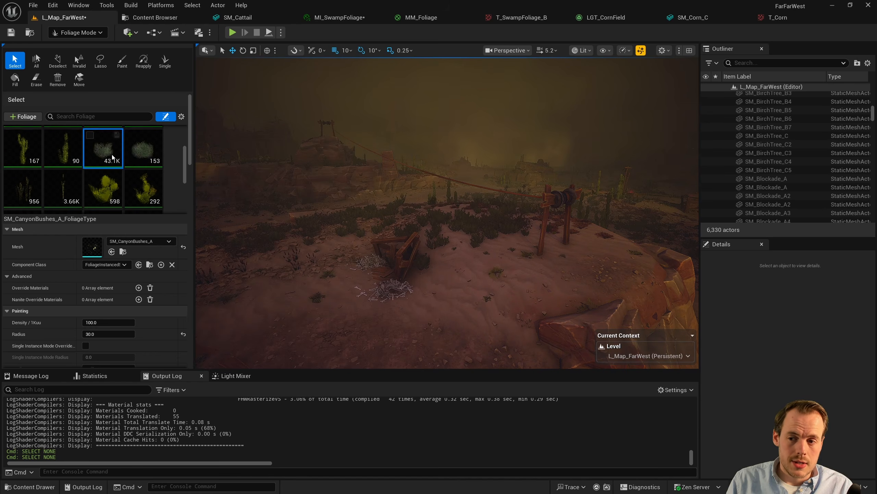
{"action": "scroll", "coordinate": [110, 162], "scroll_direction": "up", "scroll_amount": 1}
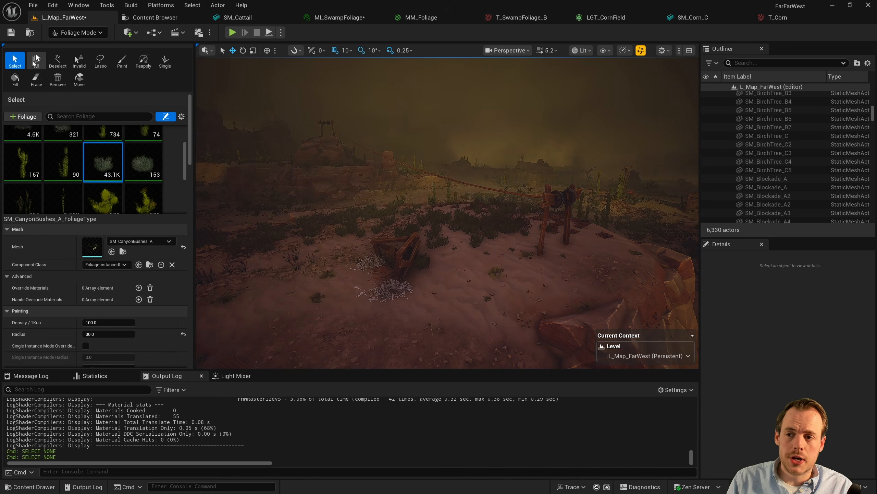
Step: Select all placed instances of the SM_CanyonBushes_A foliage type in the level
{"action": "right_click", "coordinate": [110, 162]}
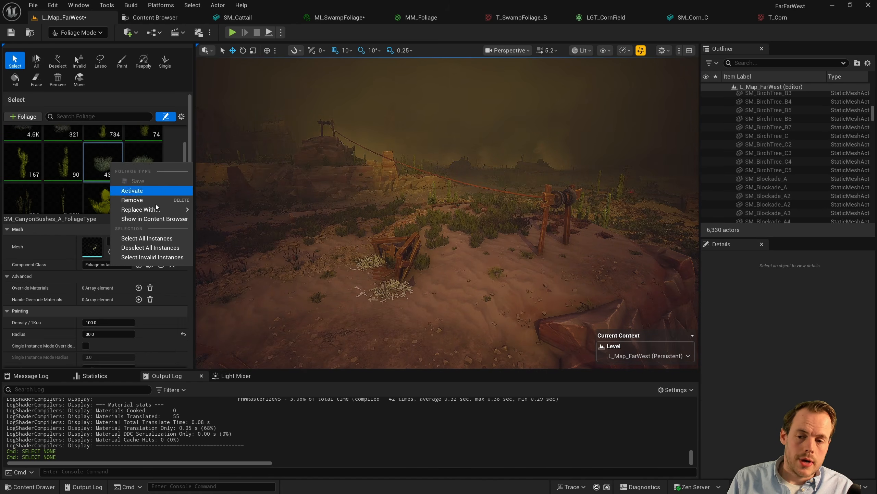
{"action": "left_click", "coordinate": [160, 237]}
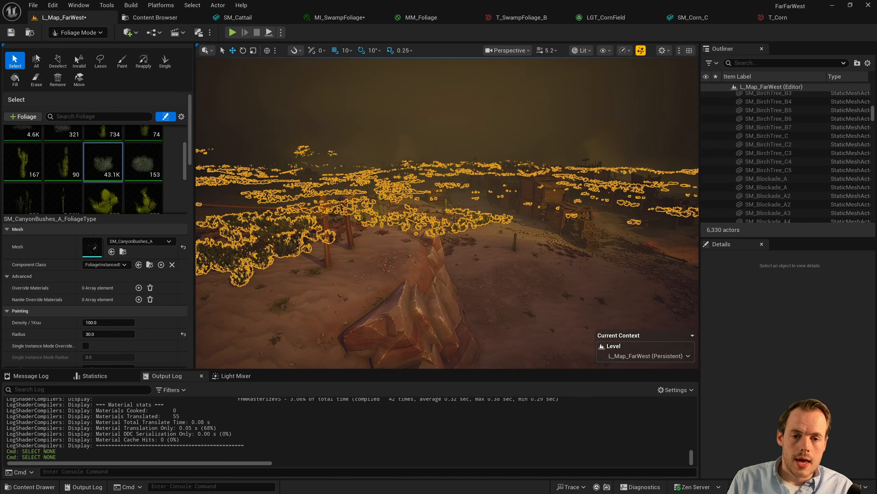
{"action": "key", "text": "w"}
{"action": "scroll", "coordinate": [366, 225], "scroll_direction": "up", "scroll_amount": 3}
{"action": "right_click_drag", "start_coordinate": [311, 224], "coordinate": [359, 280]}
Step: Enable Density Scaling in the scalability settings of the SM_CanyonBushes_A foliage type
{"action": "left_click_drag", "start_coordinate": [191, 158], "coordinate": [196, 368]}
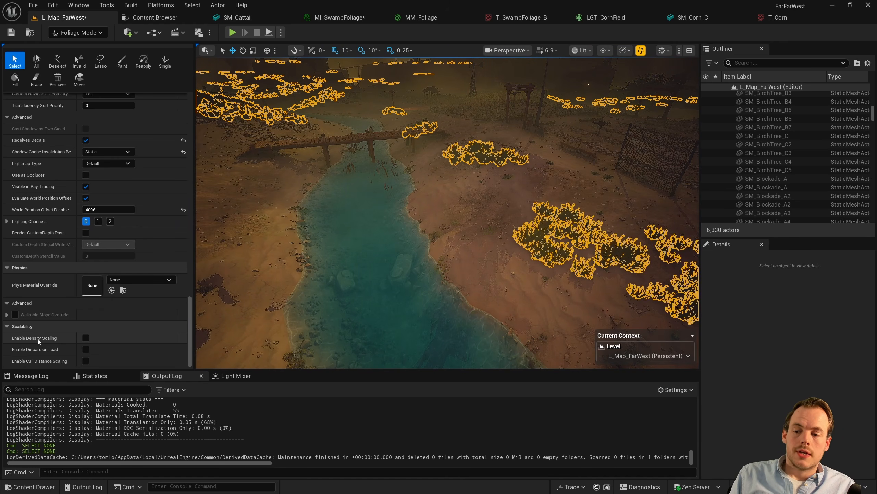
{"action": "left_click_drag", "start_coordinate": [189, 313], "coordinate": [190, 351]}
{"action": "right_click_drag", "start_coordinate": [378, 311], "coordinate": [367, 259]}
{"action": "key", "text": "w"}
{"action": "scroll", "coordinate": [378, 310], "scroll_direction": "down", "scroll_amount": 1}
{"action": "right_click_drag", "start_coordinate": [443, 237], "coordinate": [429, 235]}
{"action": "scroll", "coordinate": [443, 237], "scroll_direction": "down", "scroll_amount": 7}
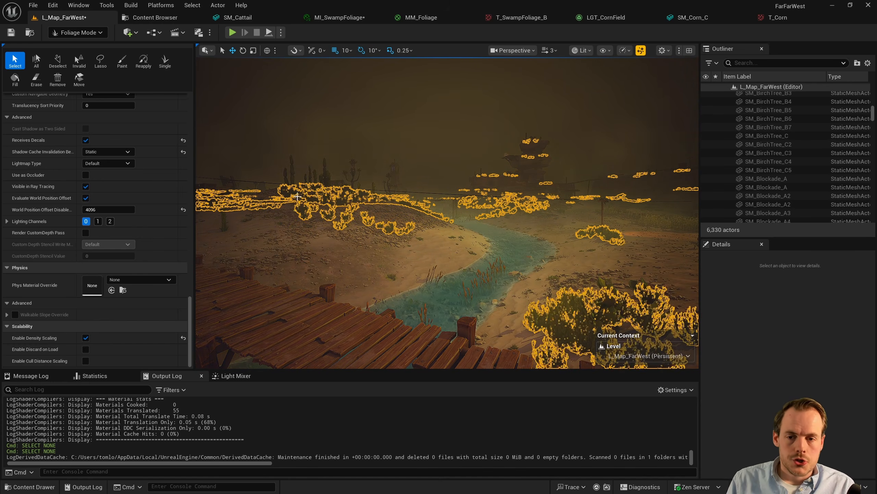
Step: Examine how the selected canyon bushes are spread over the landscape and review their foliage type's collision and scalability settings
{"action": "right_click_drag", "start_coordinate": [367, 207], "coordinate": [463, 223]}
{"action": "key", "text": "w"}
{"action": "scroll", "coordinate": [367, 207], "scroll_direction": "up", "scroll_amount": 2}
{"action": "key", "text": "w"}
{"action": "scroll", "coordinate": [463, 240], "scroll_direction": "down", "scroll_amount": 2}
{"action": "key", "text": "s"}
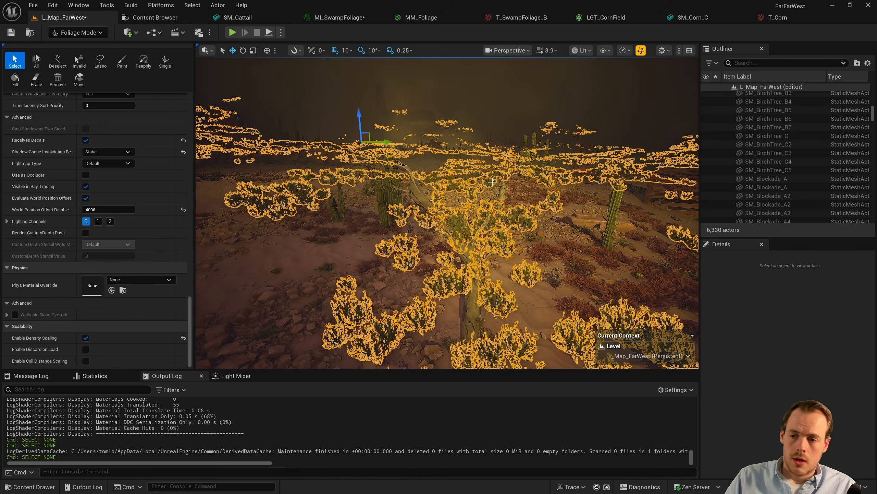
{"action": "scroll", "coordinate": [101, 223], "scroll_direction": "up", "scroll_amount": 10}
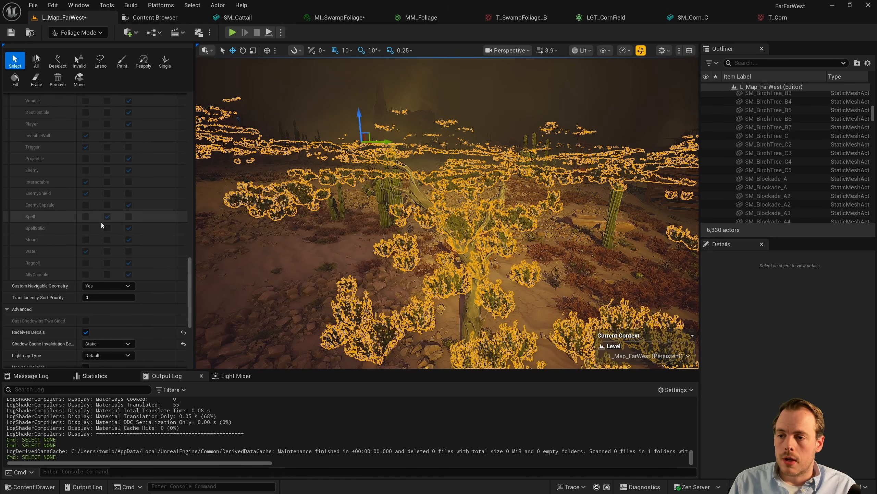
{"action": "left_click_drag", "start_coordinate": [188, 269], "coordinate": [190, 342]}
{"action": "mouse_move", "coordinate": [31, 337]}
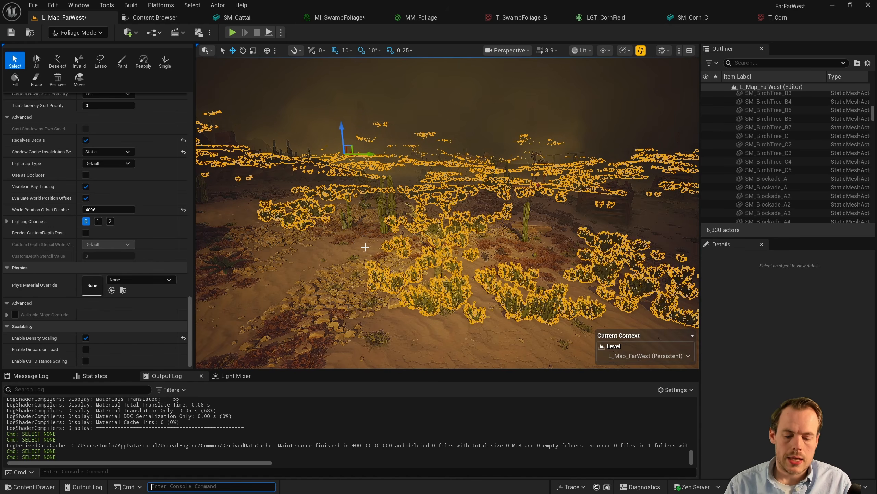
Step: Query sg.FoliageQuality in the console, set it to 1 and check which scalability variables the log reports
{"action": "type", "text": "sg.foliageQuality"}
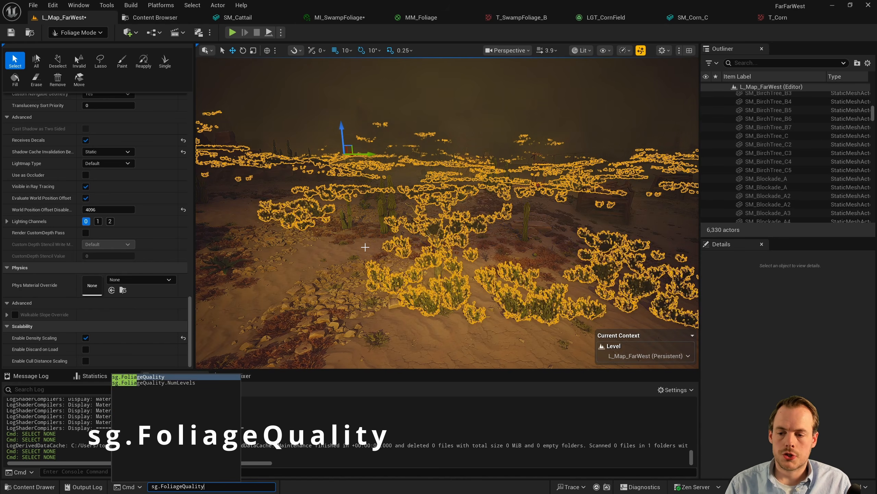
{"action": "key", "text": "Return"}
{"action": "key", "text": "Up"}
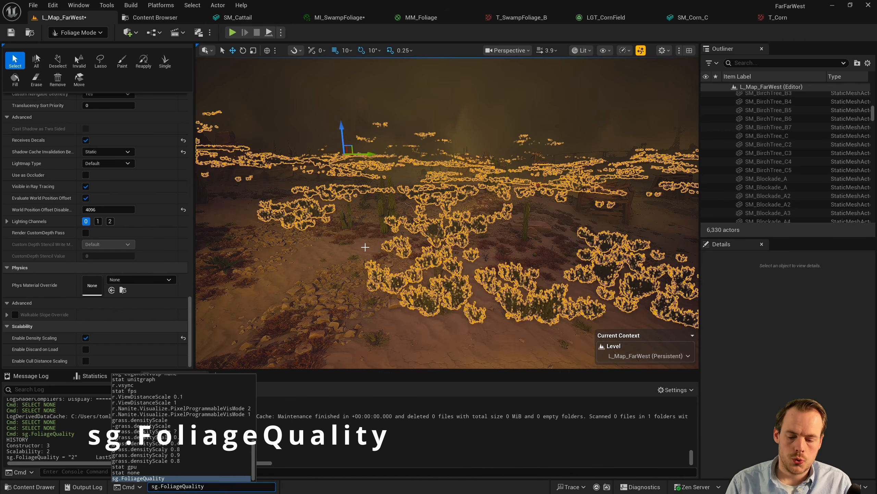
{"action": "type", "text": "1"}
{"action": "key", "text": "Return"}
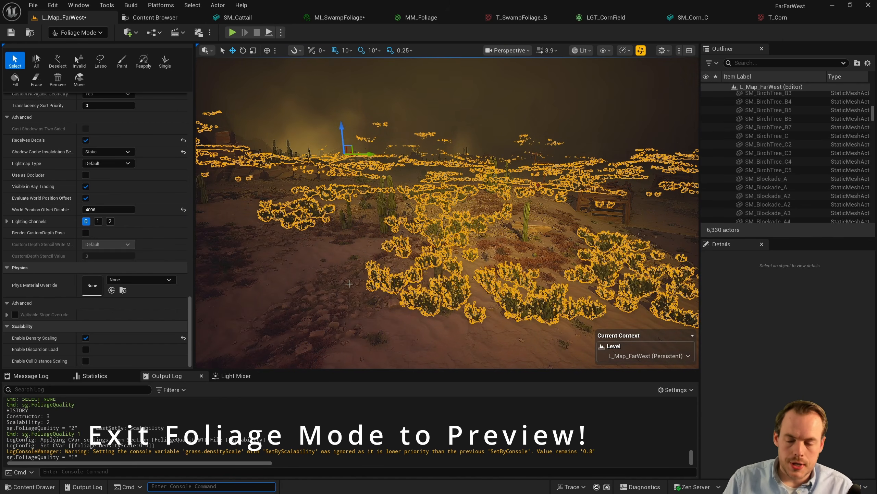
{"action": "left_click_drag", "start_coordinate": [75, 445], "coordinate": [137, 445]}
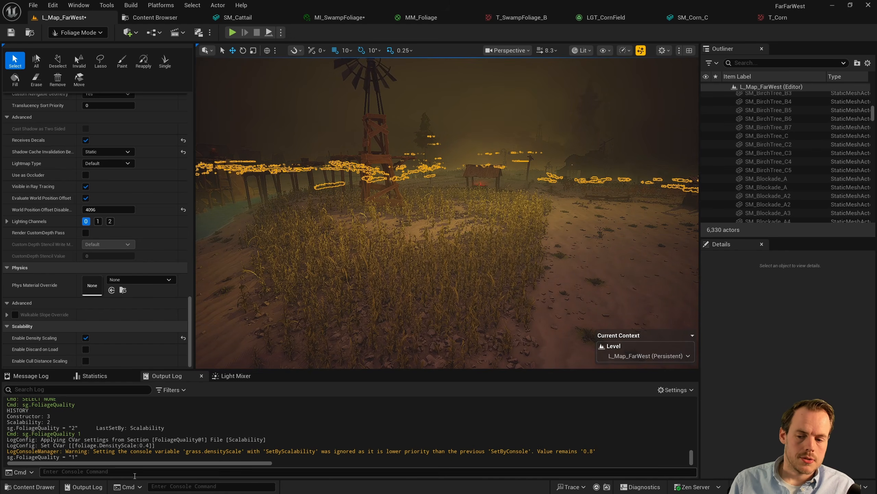
{"action": "left_click_drag", "start_coordinate": [22, 435], "coordinate": [31, 434]}
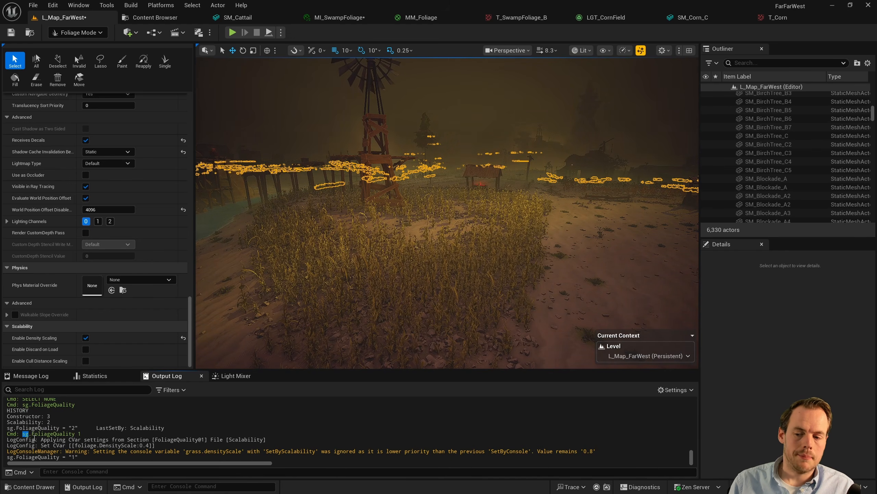
{"action": "double_click", "coordinate": [50, 434]}
Step: Query grass.densityScale in the console and set it to 0.4
{"action": "left_click", "coordinate": [218, 472]}
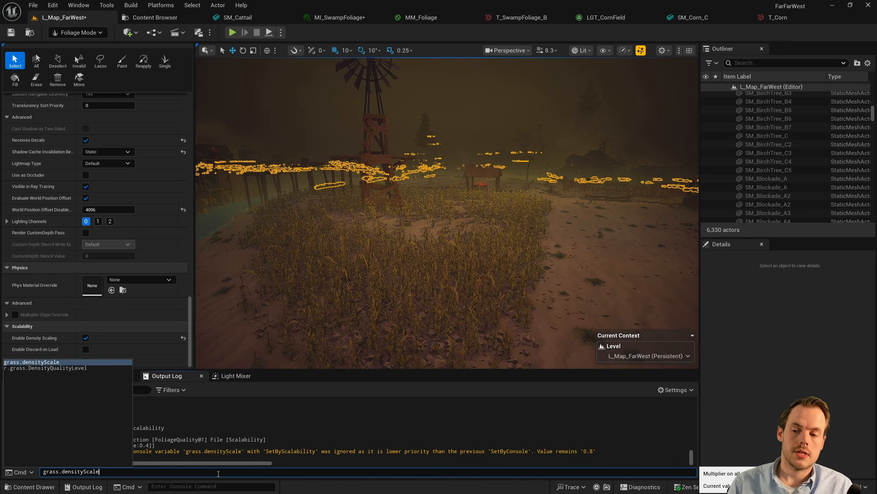
{"action": "key", "text": "Return"}
{"action": "key", "text": "Up"}
{"action": "type", "text": "0"}
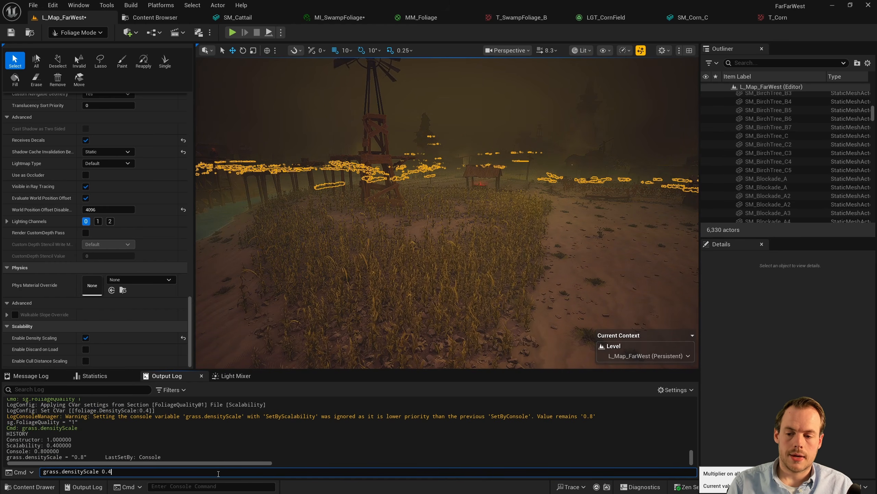
{"action": "type", "text": ".4"}
{"action": "key", "text": "Return"}
Step: Inspect the corn field by the windmill up close and set grass.densityScale to 0.8
{"action": "mouse_move", "coordinate": [411, 311]}
{"action": "right_mouse_down"}
{"action": "mouse_move", "coordinate": [411, 341]}
{"action": "mouse_move", "coordinate": [408, 302]}
{"action": "right_mouse_up"}
{"action": "key", "text": "w"}
{"action": "scroll", "coordinate": [411, 340], "scroll_direction": "down", "scroll_amount": 3}
{"action": "key", "text": "s"}
{"action": "right_click_drag", "start_coordinate": [459, 258], "coordinate": [459, 258]}
{"action": "key", "text": "e"}
{"action": "key", "text": "w"}
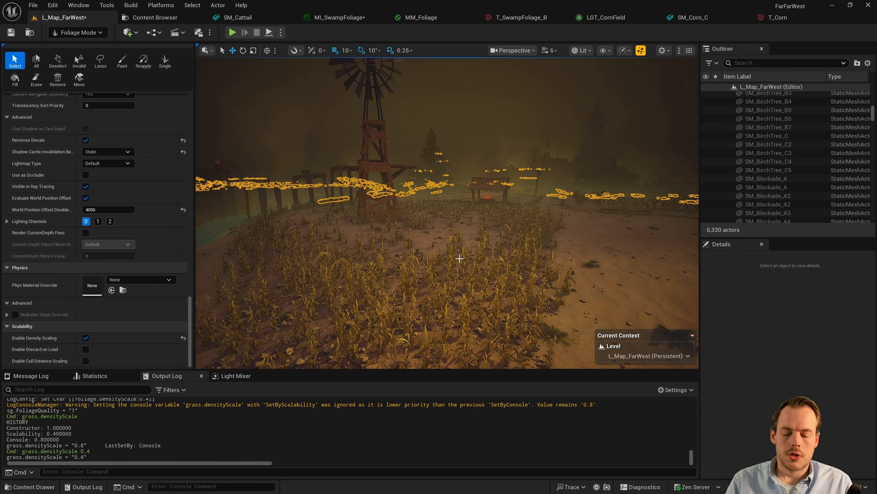
{"action": "key", "text": "grave"}
{"action": "key", "text": "Up"}
{"action": "key", "text": "BackSpace"}
{"action": "type", "text": "8"}
{"action": "key", "text": "Return"}
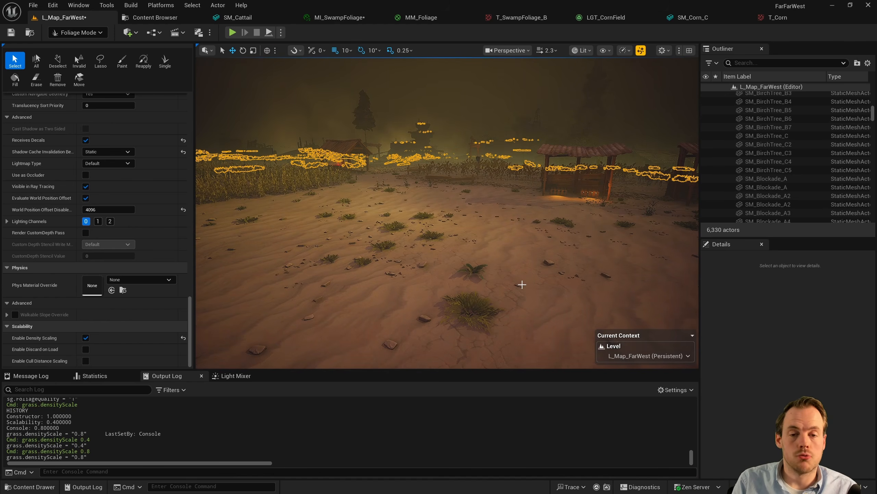
Step: Return to Selection mode and set foliage.DensityScale to 0.1 with the cactus and bush area in view
{"action": "key", "text": "a"}
{"action": "right_click_drag", "start_coordinate": [522, 284], "coordinate": [470, 242]}
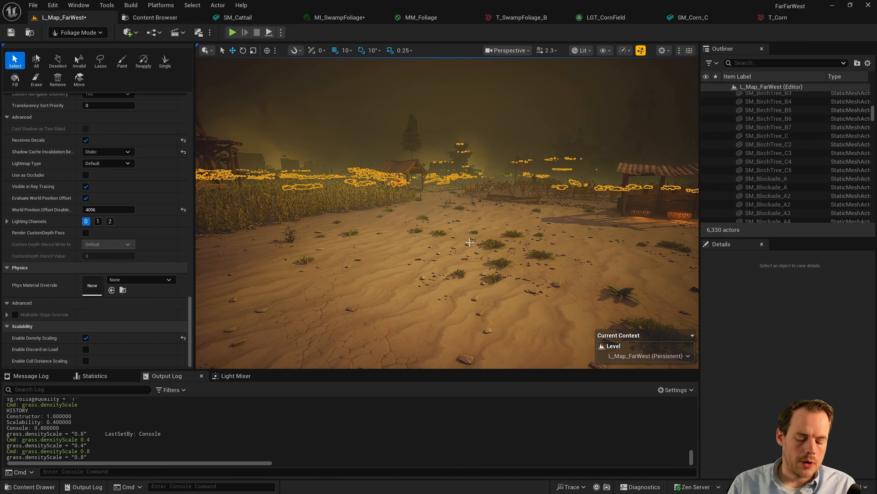
{"action": "key", "text": "s"}
{"action": "right_click_drag", "start_coordinate": [470, 242], "coordinate": [470, 243]}
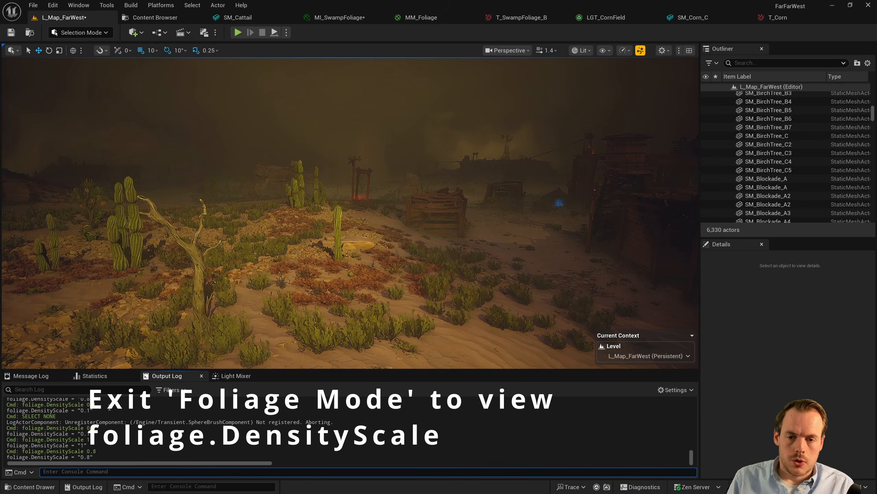
{"action": "right_click_drag", "start_coordinate": [287, 252], "coordinate": [286, 253]}
{"action": "scroll", "coordinate": [287, 253], "scroll_direction": "up", "scroll_amount": 1}
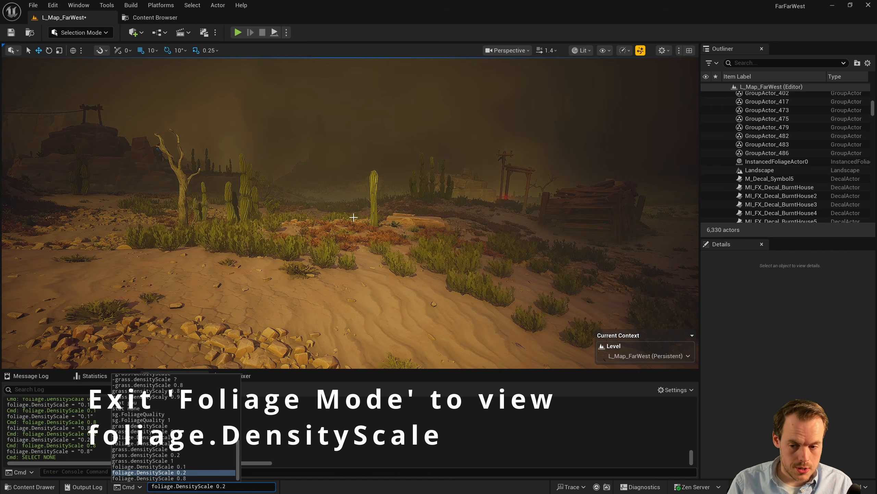
{"action": "key", "text": "Up"}
{"action": "key", "text": "Return"}
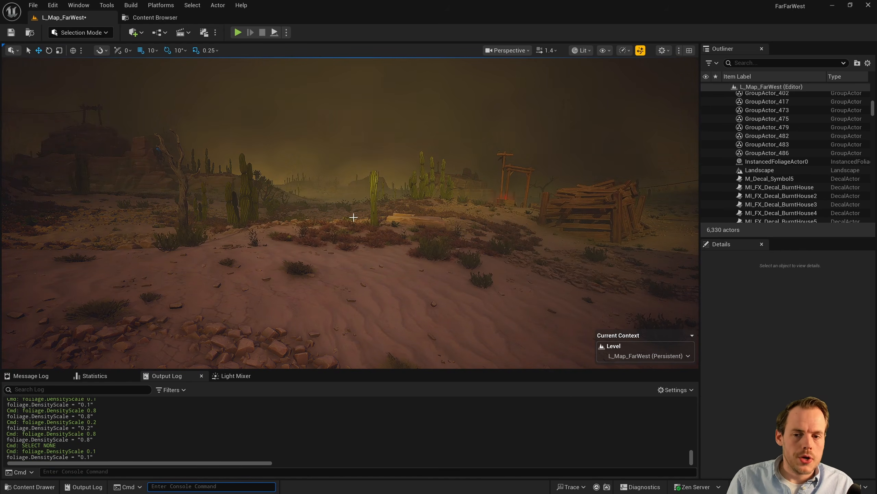
Step: Set foliage.DensityScale to 0.4 and look over the bushes around the cacti
{"action": "key", "text": "Up"}
{"action": "key", "text": "BackSpace"}
{"action": "type", "text": "4"}
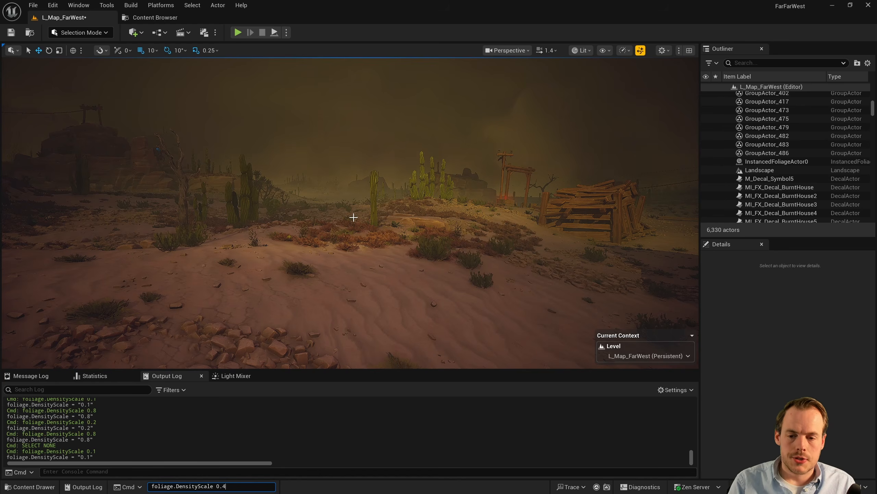
{"action": "key", "text": "Return"}
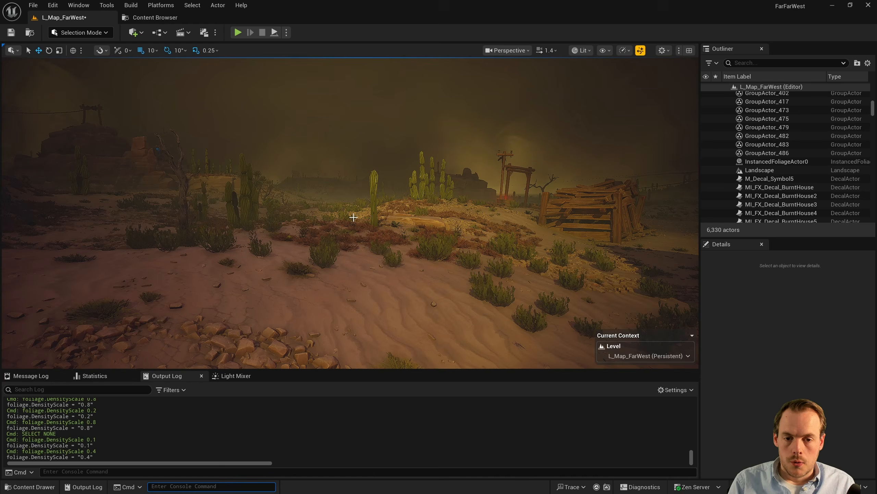
{"action": "right_click_drag", "start_coordinate": [374, 227], "coordinate": [334, 213]}
{"action": "key", "text": "c"}
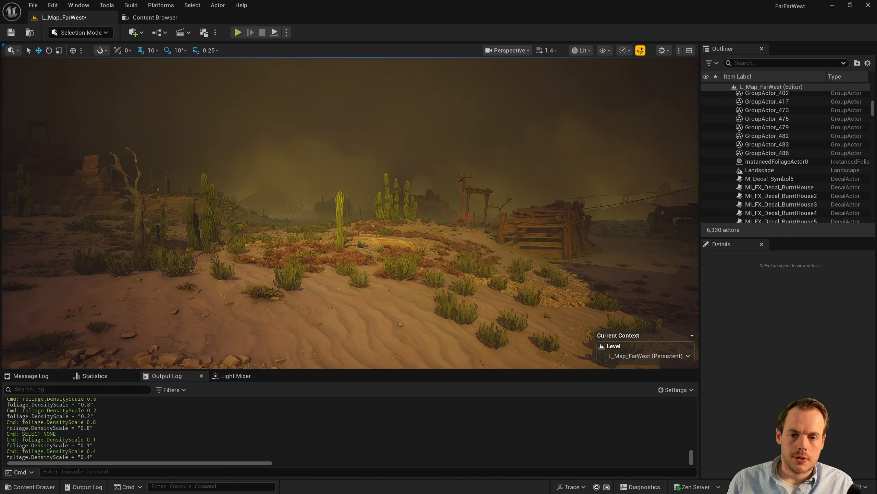
Step: Set foliage.DensityScale to 0.8 in the console
{"action": "left_click", "coordinate": [134, 471]}
{"action": "key", "text": "Up"}
{"action": "key", "text": "Return"}
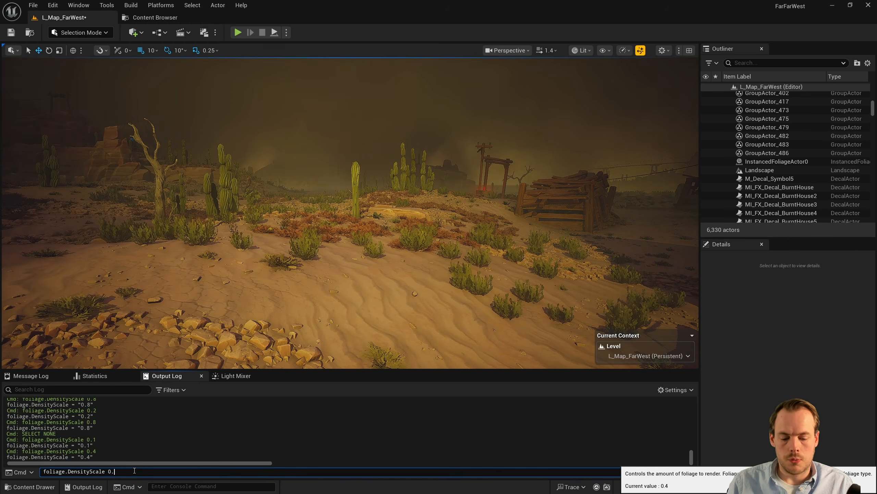
{"action": "scroll", "coordinate": [326, 273], "scroll_direction": "up", "scroll_amount": 2}
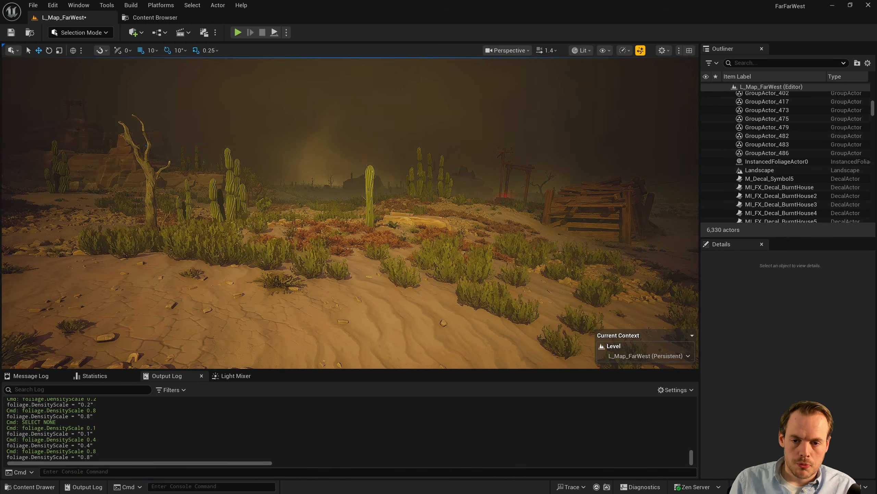
Step: Look over the bushes around the cacti and switch the viewport to the Nanite Evaluate WPO visualization
{"action": "scroll", "coordinate": [332, 252], "scroll_direction": "up", "scroll_amount": 2}
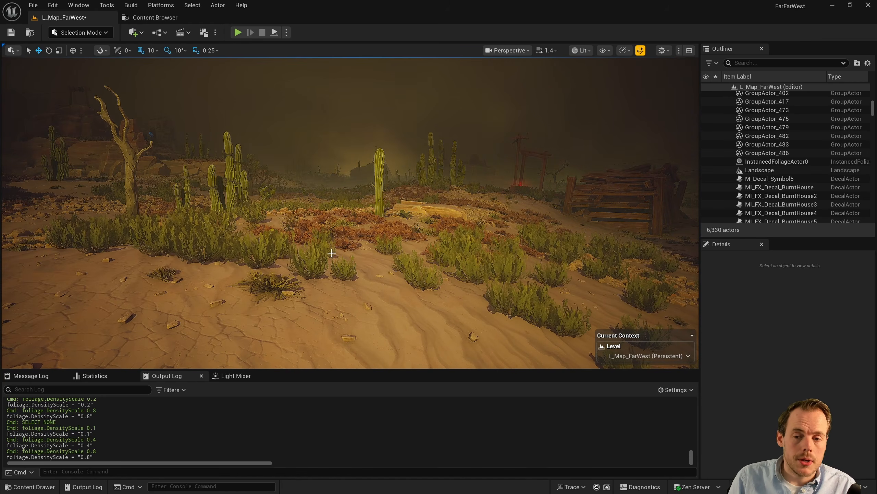
{"action": "scroll", "coordinate": [408, 203], "scroll_direction": "up", "scroll_amount": 4}
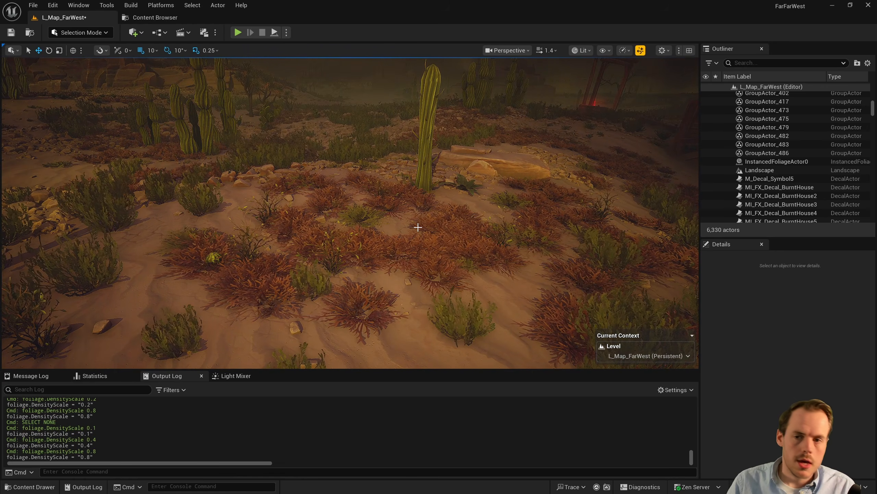
{"action": "right_click_drag", "start_coordinate": [410, 254], "coordinate": [456, 155]}
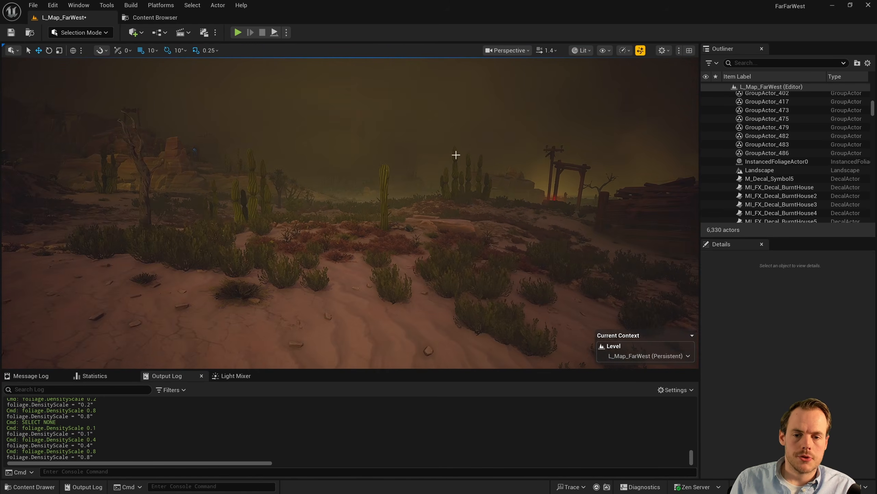
{"action": "left_click", "coordinate": [581, 51]}
{"action": "mouse_move", "coordinate": [656, 207]}
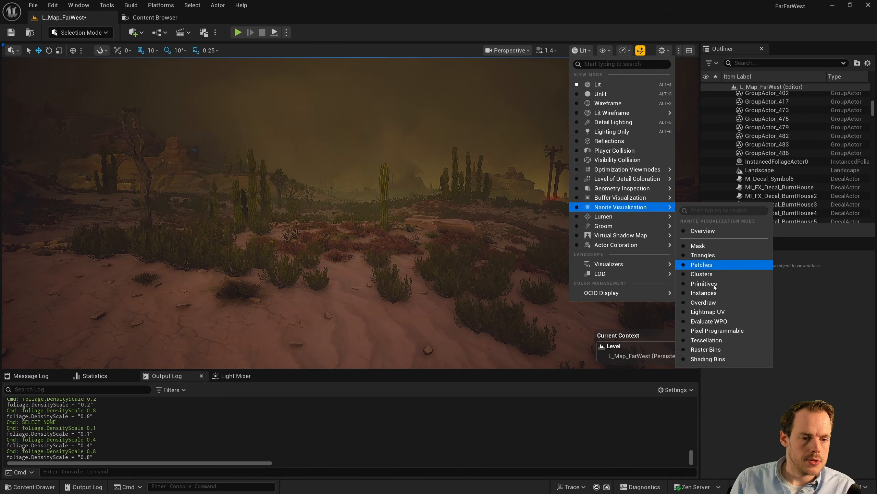
{"action": "left_click", "coordinate": [708, 321]}
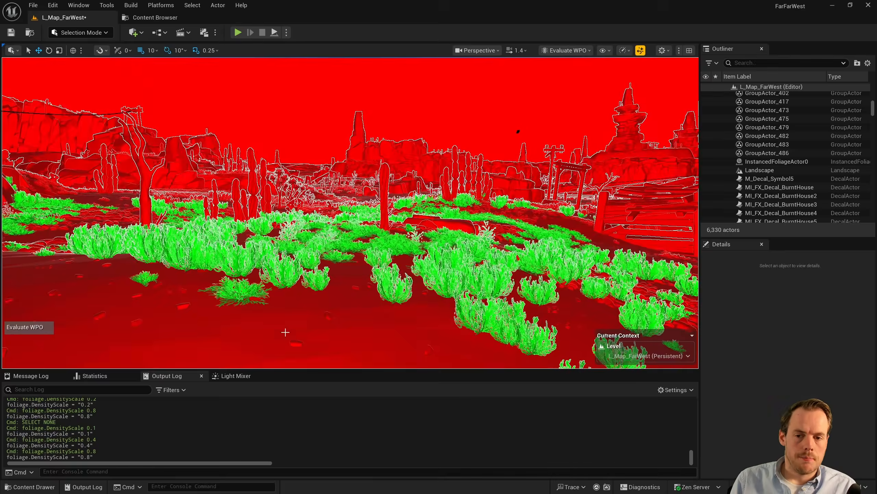
Step: Set foliage.DensityScale to 0.4 while viewing the bushes in the Evaluate WPO visualization
{"action": "left_click", "coordinate": [108, 471]}
{"action": "key", "text": "Up"}
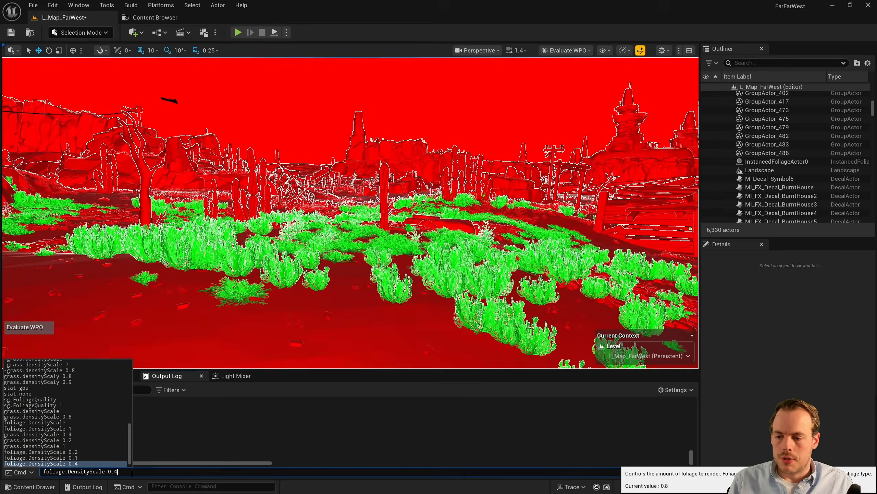
{"action": "key", "text": "Return"}
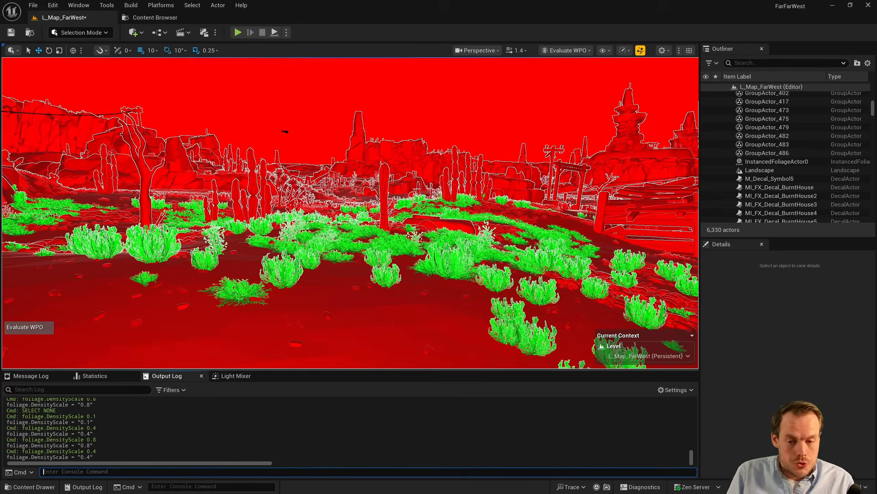
Step: Switch to the Nanite Pixel Programmable visualization and compare the bushes with foliage.DensityScale at 0.8 and then 0.4
{"action": "left_click", "coordinate": [566, 51]}
{"action": "mouse_move", "coordinate": [595, 207]}
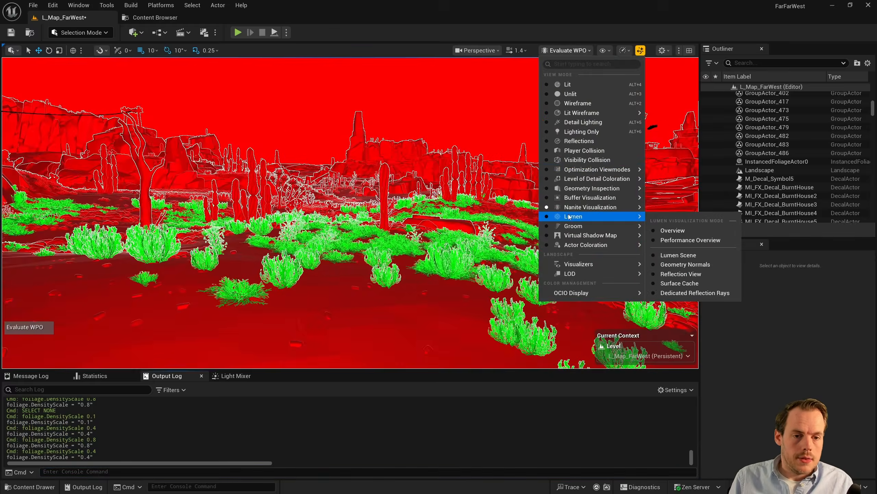
{"action": "left_click", "coordinate": [680, 332]}
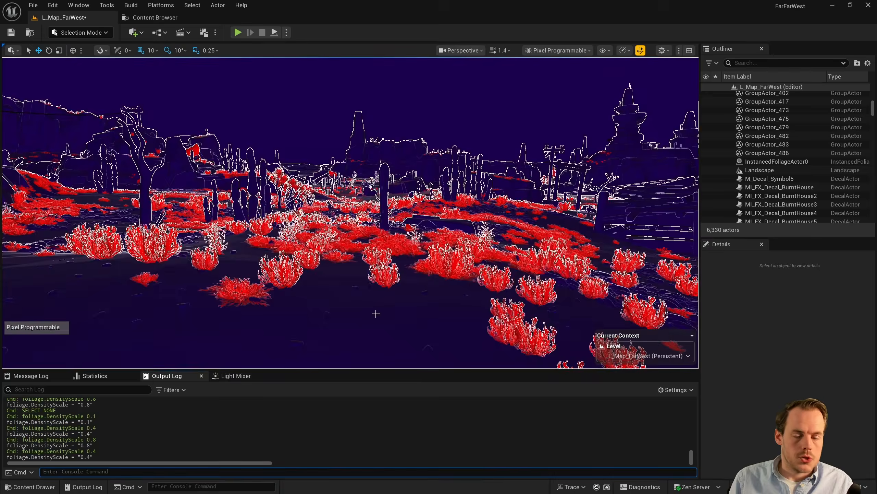
{"action": "left_click", "coordinate": [75, 471]}
{"action": "key", "text": "Up"}
{"action": "key", "text": "Up"}
{"action": "key", "text": "Return"}
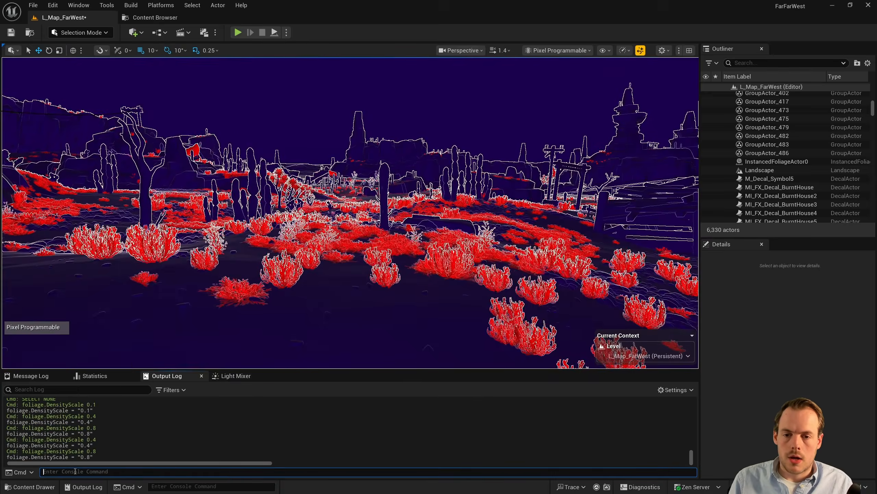
{"action": "key", "text": "Up"}
{"action": "key", "text": "Up"}
{"action": "key", "text": "Return"}
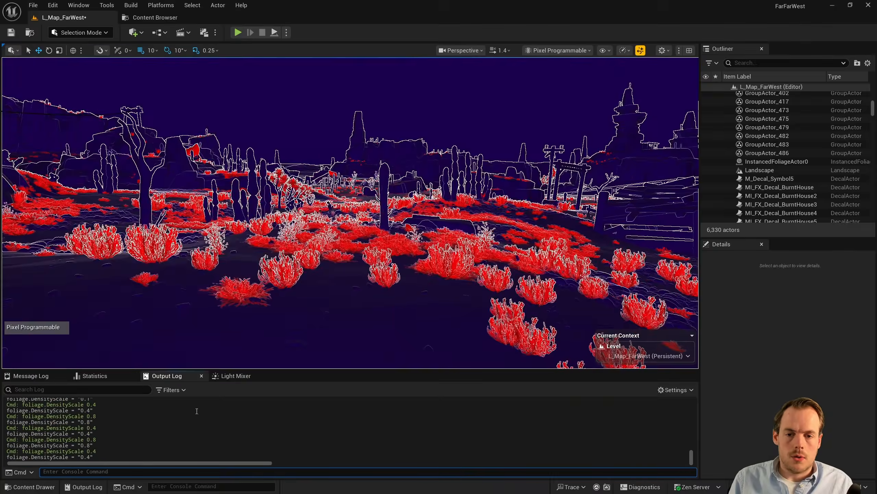
Step: Enter Foliage mode and select the low dry bush in front of the cactus to find its SM_LittleDeadBush_Dry foliage type
{"action": "key", "text": "w"}
{"action": "right_click_drag", "start_coordinate": [372, 322], "coordinate": [377, 359]}
{"action": "right_click_drag", "start_coordinate": [368, 187], "coordinate": [393, 157]}
{"action": "key", "text": "s"}
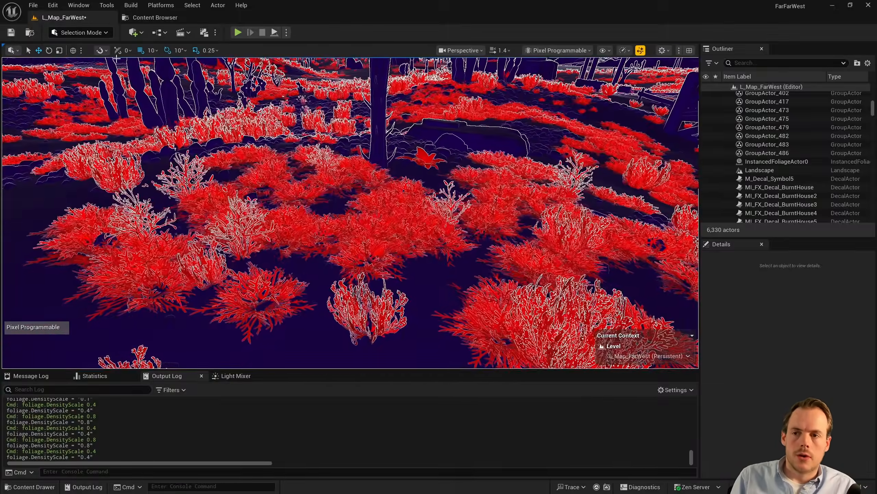
{"action": "left_click", "coordinate": [79, 34]}
{"action": "left_click", "coordinate": [80, 33]}
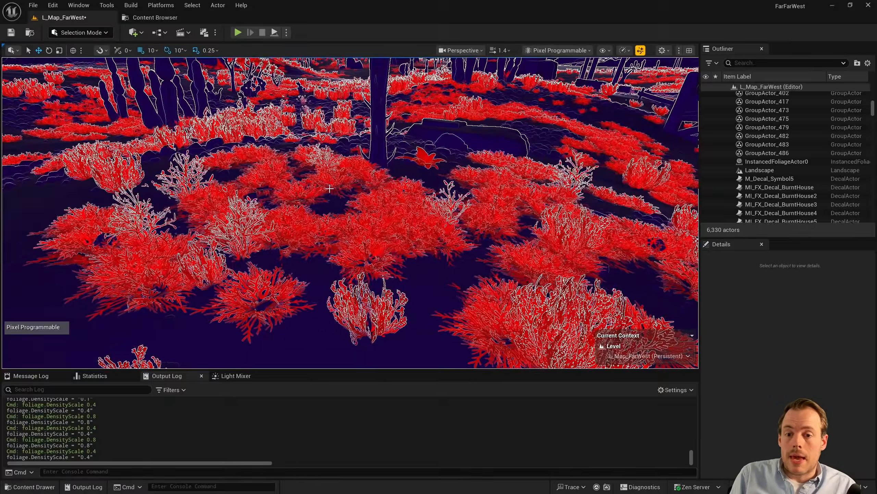
{"action": "left_click", "coordinate": [80, 33]}
{"action": "left_click", "coordinate": [83, 67]}
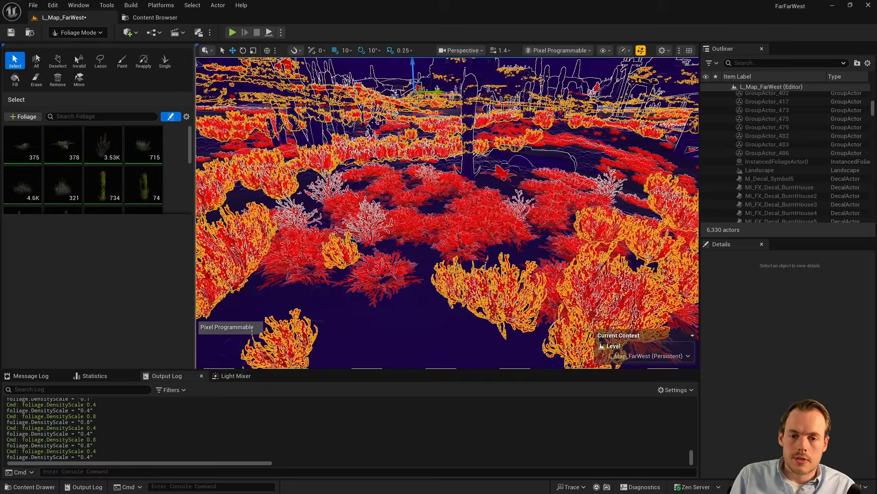
{"action": "left_click", "coordinate": [429, 227]}
{"action": "key", "text": "w"}
{"action": "right_click_drag", "start_coordinate": [429, 227], "coordinate": [429, 245]}
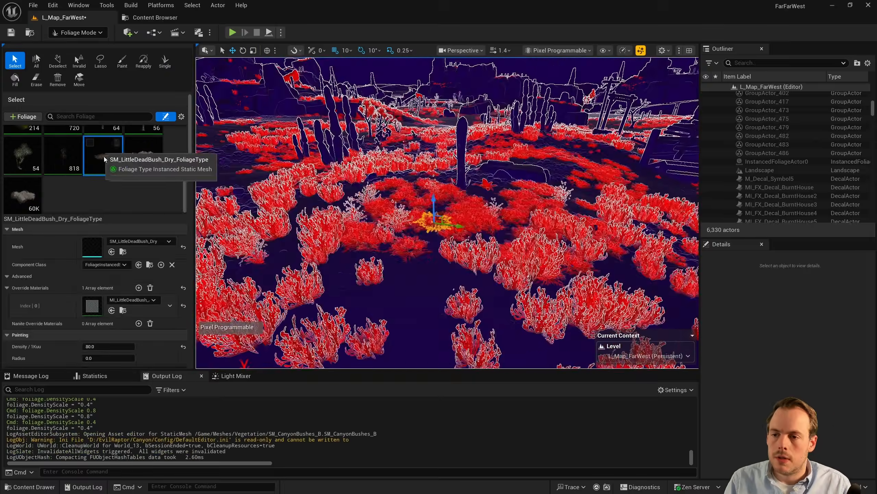
Step: Inspect the SM_LittleDeadBush_Dry mesh and check the Scalability settings of its foliage type in the level
{"action": "double_click", "coordinate": [96, 247]}
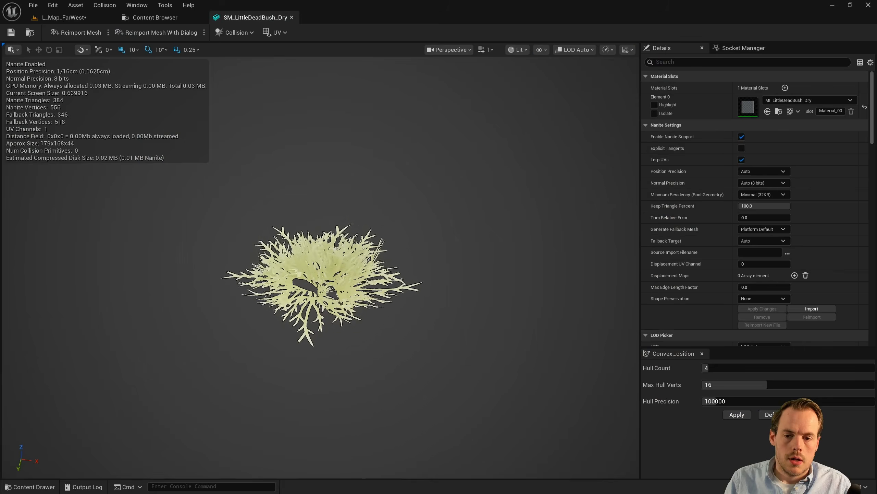
{"action": "left_click", "coordinate": [52, 23]}
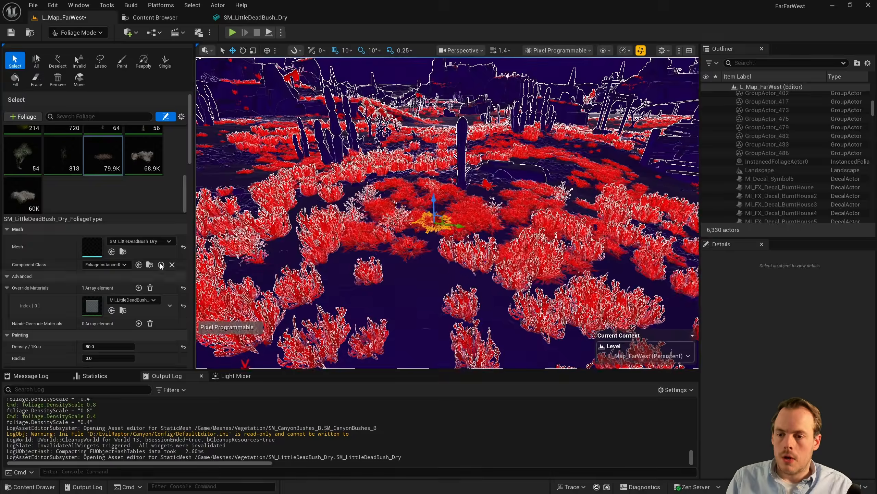
{"action": "mouse_move", "coordinate": [189, 157]}
{"action": "left_mouse_down"}
{"action": "mouse_move", "coordinate": [202, 301]}
{"action": "mouse_move", "coordinate": [192, 363]}
{"action": "left_mouse_up"}
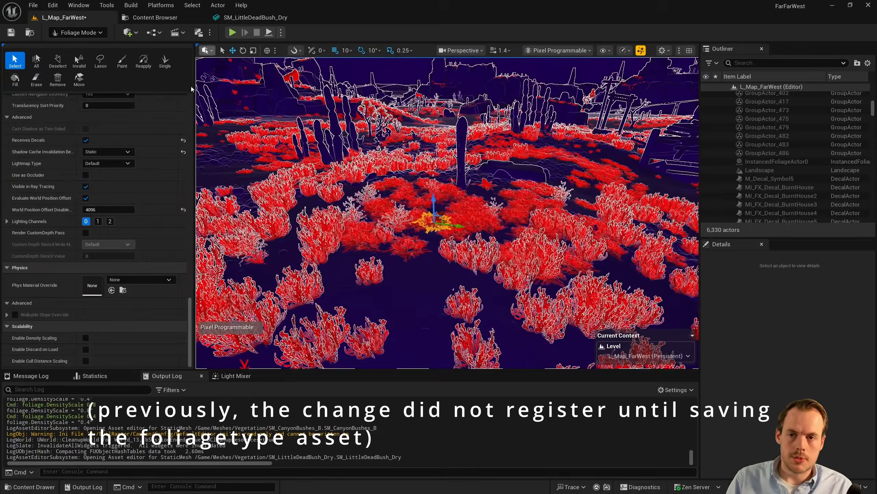
{"action": "left_click_drag", "start_coordinate": [190, 332], "coordinate": [190, 127]}
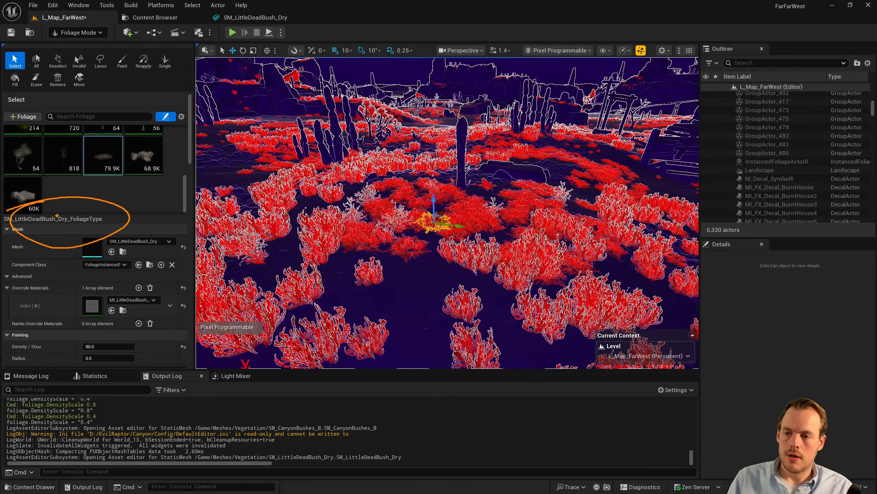
Step: Find and open the SM_LittleDeadBush_Dry_FoliageType asset, then enable Density Scaling and save it
{"action": "key", "text": "ctrl+p"}
{"action": "type", "text": "little"}
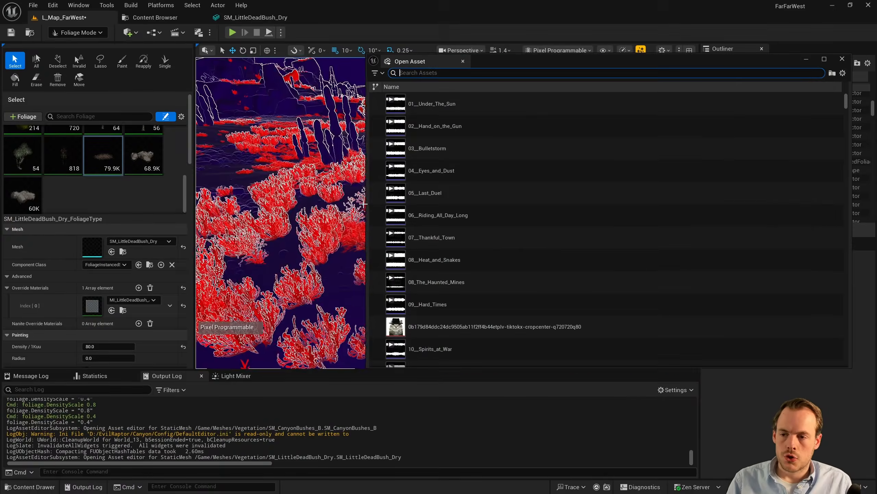
{"action": "type", "text": "dead bush fol"}
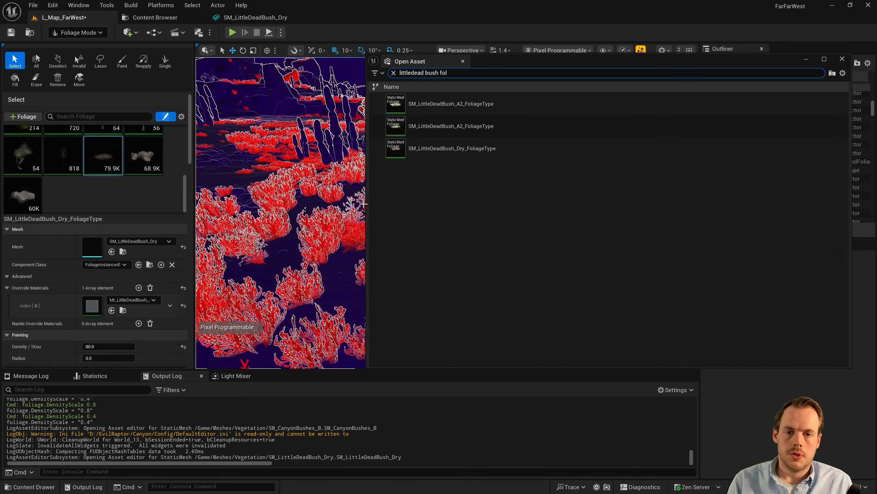
{"action": "key", "text": "Down"}
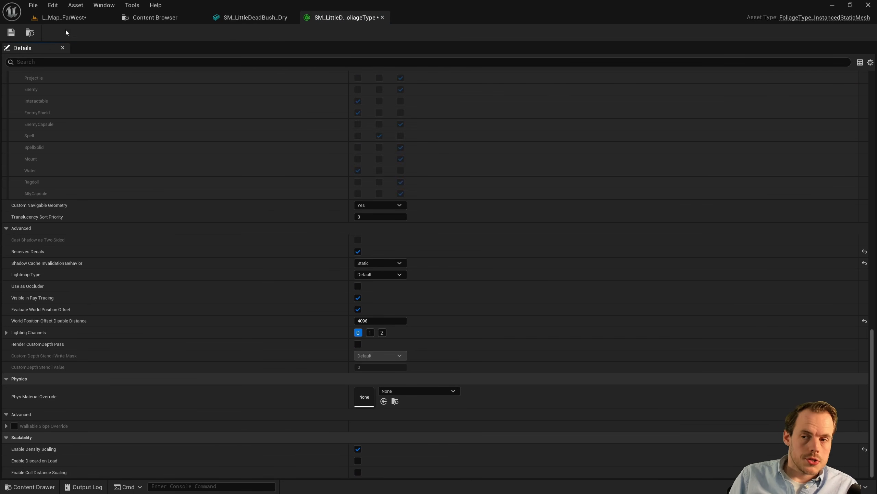
{"action": "left_click", "coordinate": [11, 33]}
{"action": "left_click", "coordinate": [284, 181]}
{"action": "left_click", "coordinate": [508, 347]}
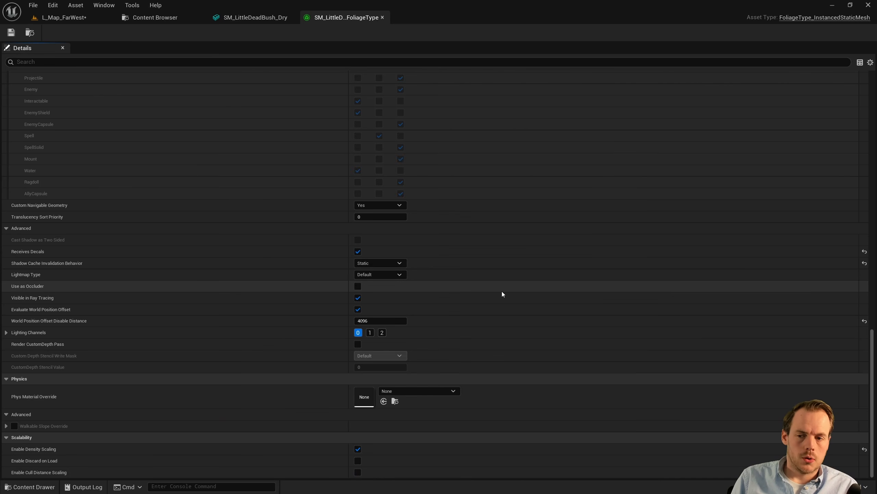
Step: Return to the level in Selection mode and set the viewport to Lit with the cactus area in view
{"action": "left_click", "coordinate": [65, 19]}
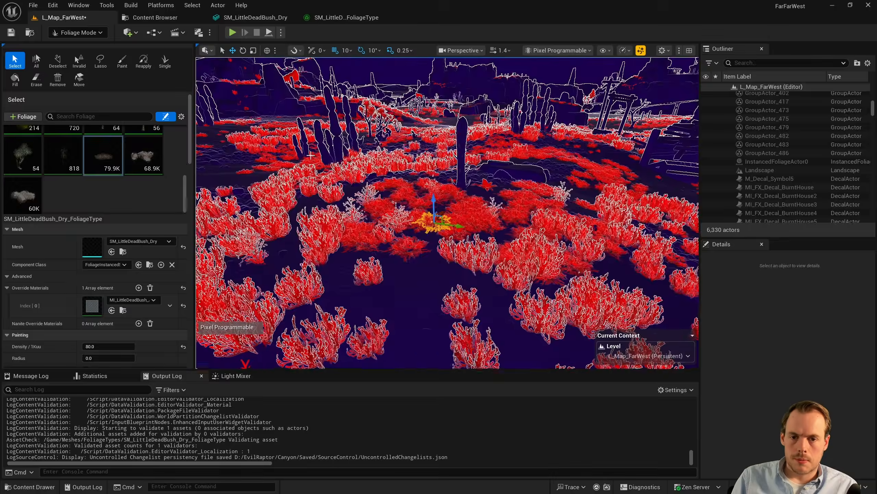
{"action": "left_click", "coordinate": [76, 33]}
{"action": "left_click", "coordinate": [78, 48]}
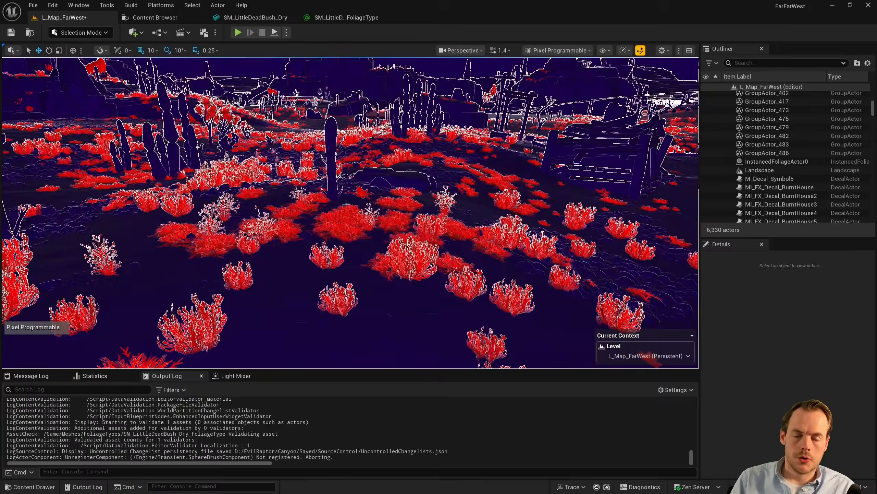
{"action": "mouse_move", "coordinate": [350, 213]}
{"action": "right_mouse_down"}
{"action": "mouse_move", "coordinate": [350, 204]}
{"action": "mouse_move", "coordinate": [350, 213]}
{"action": "right_mouse_up"}
{"action": "left_click", "coordinate": [557, 51]}
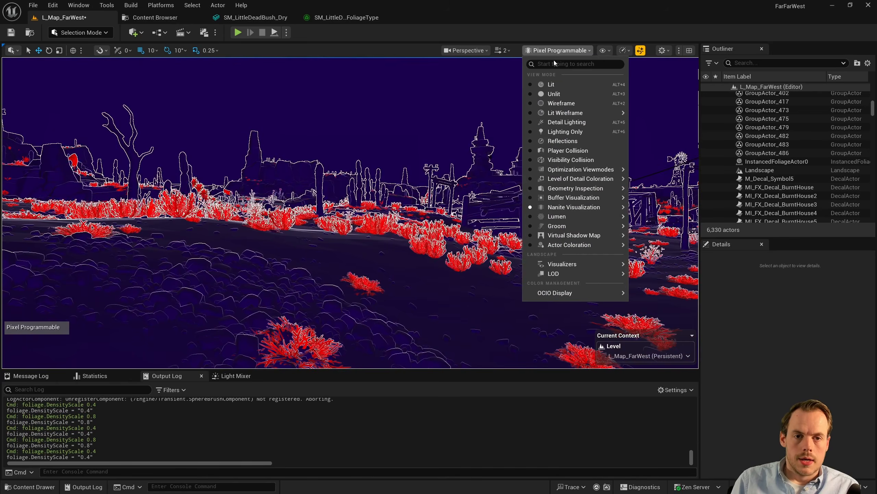
{"action": "left_click", "coordinate": [553, 85]}
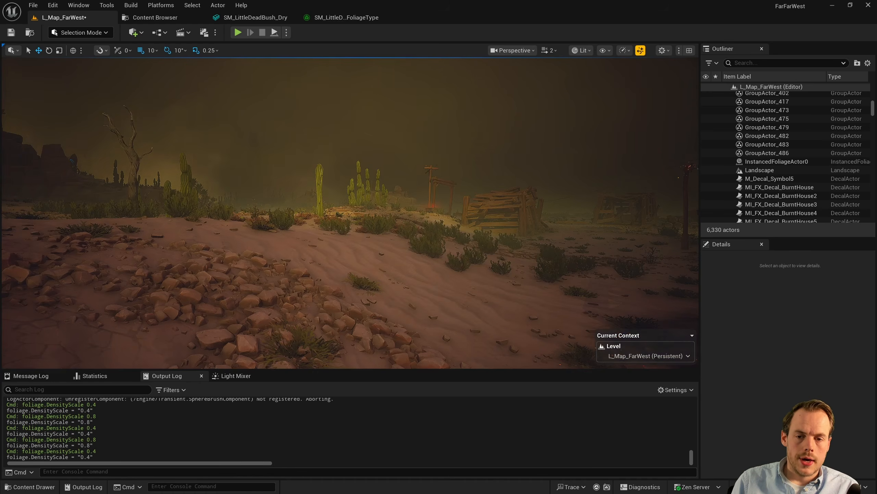
{"action": "right_click_drag", "start_coordinate": [350, 212], "coordinate": [349, 242]}
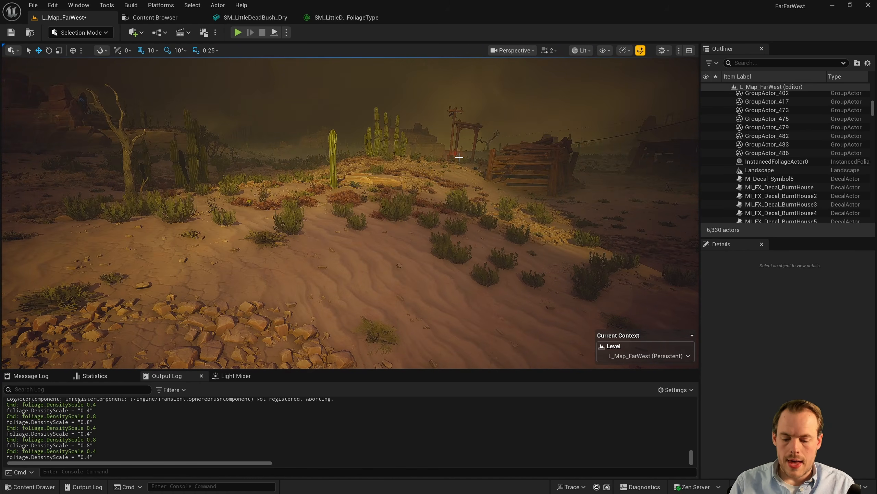
Step: Display GPU timings with stat gpu and set foliage.DensityScale to 0.8
{"action": "key", "text": "grave"}
{"action": "type", "text": "stat gpu"}
{"action": "key", "text": "Return"}
{"action": "key", "text": "Up"}
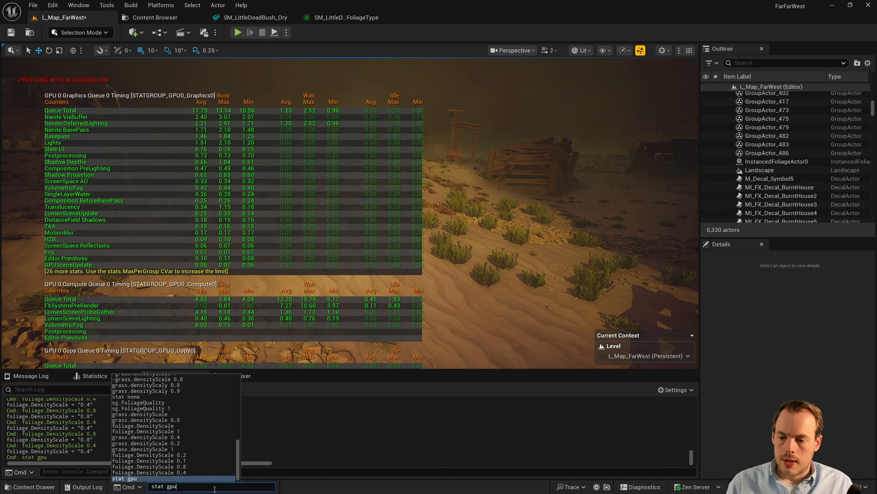
{"action": "key", "text": "Up"}
{"action": "key", "text": "Up"}
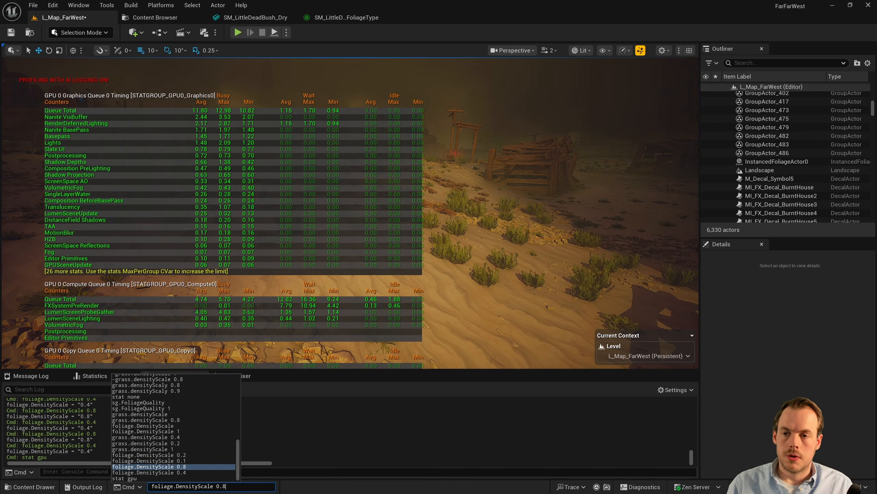
{"action": "key", "text": "Return"}
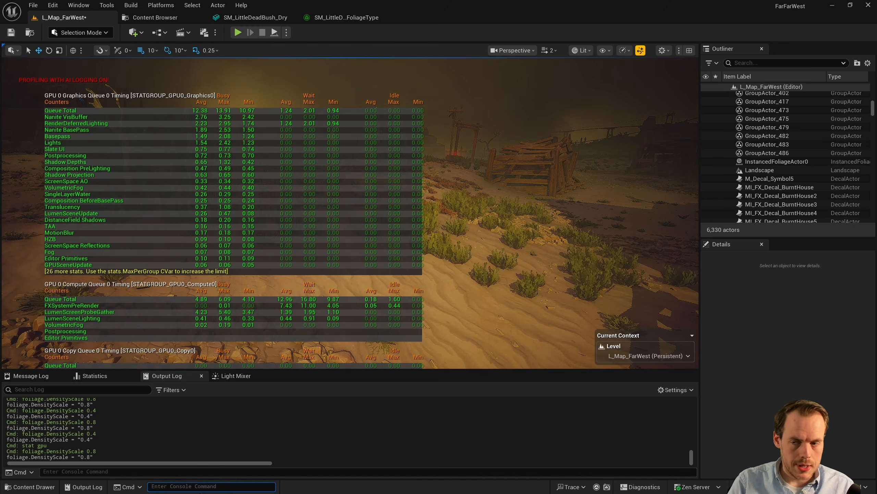
Step: Switch foliage.DensityScale to 0.4 and back to 0.8 to compare the GPU timings
{"action": "key", "text": "Up"}
{"action": "key", "text": "BackSpace"}
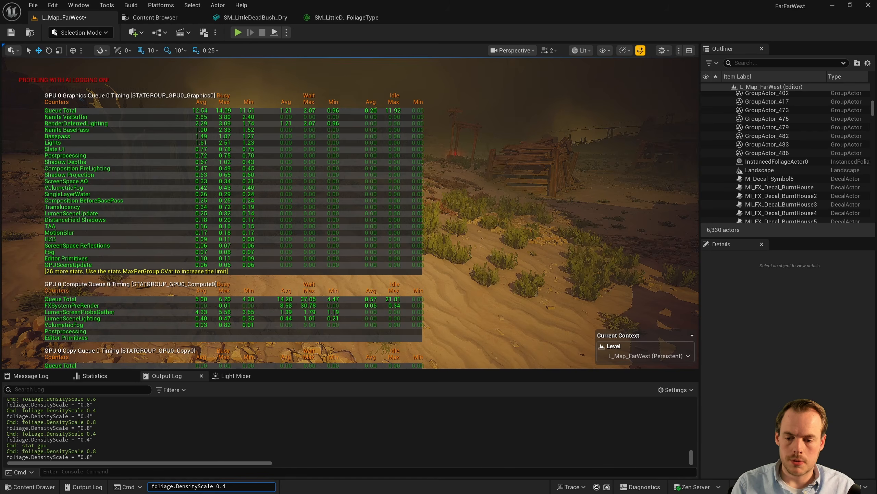
{"action": "key", "text": "Return"}
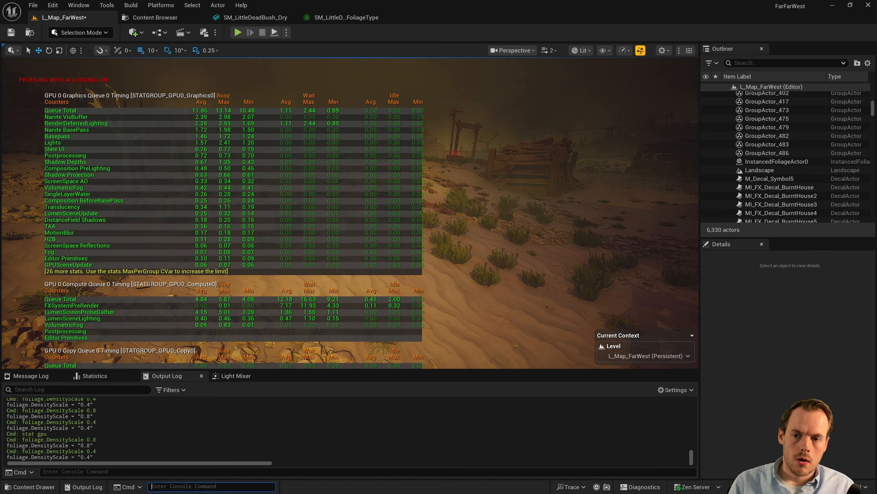
{"action": "key", "text": "Up"}
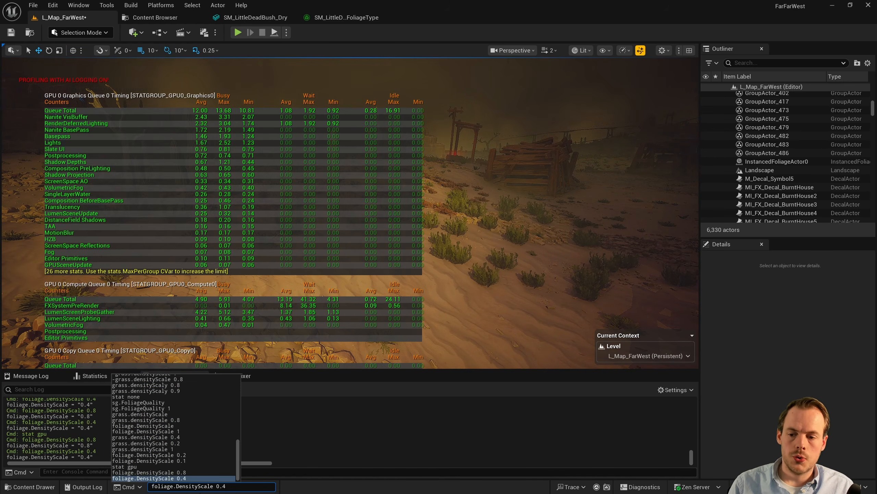
{"action": "key", "text": "Up"}
{"action": "key", "text": "Return"}
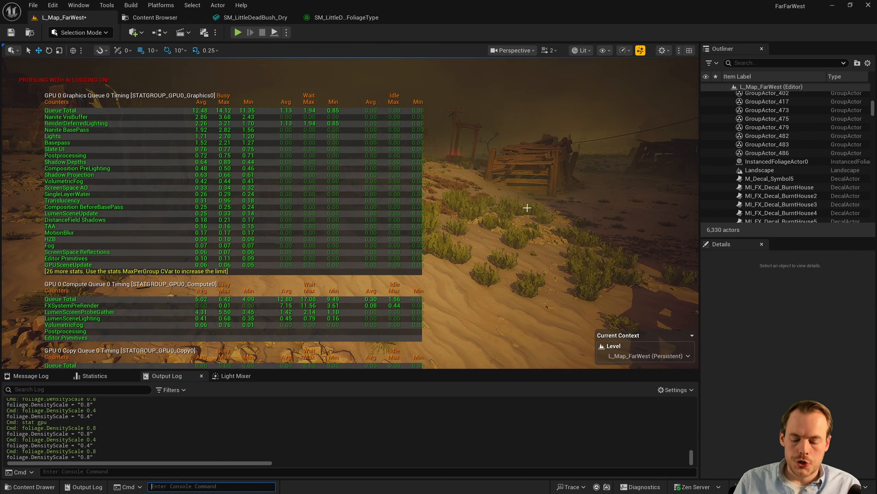
Step: Hide the GPU timings with stat none and view the desert vegetation up close
{"action": "type", "text": "stat none"}
{"action": "key", "text": "Return"}
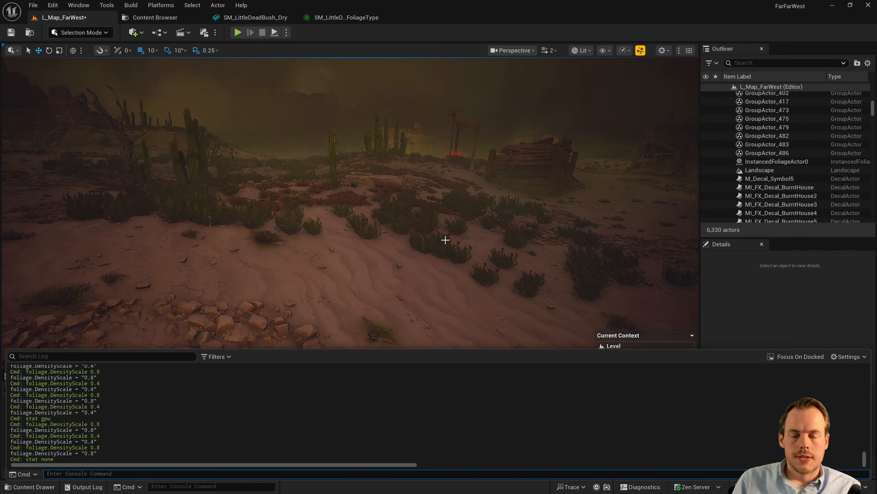
{"action": "scroll", "coordinate": [359, 242], "scroll_direction": "up", "scroll_amount": 1}
{"action": "right_click_drag", "start_coordinate": [362, 213], "coordinate": [389, 191]}
{"action": "scroll", "coordinate": [387, 221], "scroll_direction": "up", "scroll_amount": 1}
{"action": "key", "text": "w"}
{"action": "key", "text": "w"}
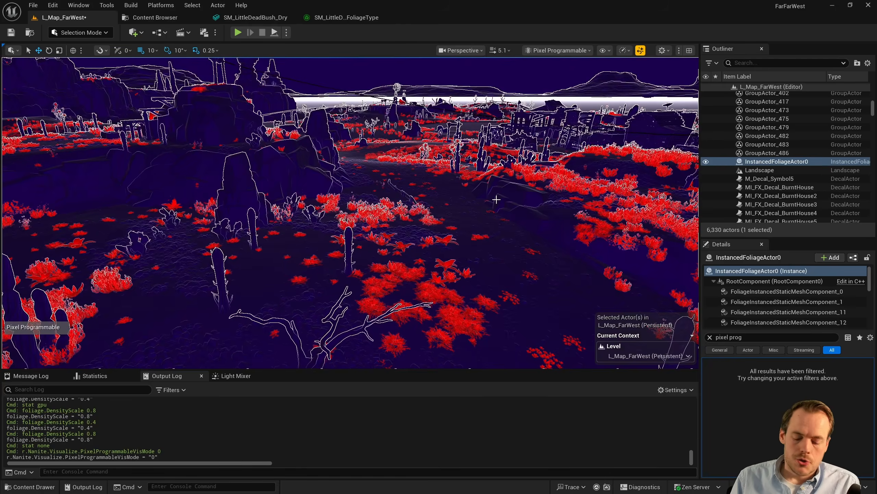
Step: Set the viewport view mode to Lit and deselect the foliage actor with the town in view
{"action": "left_click", "coordinate": [563, 50]}
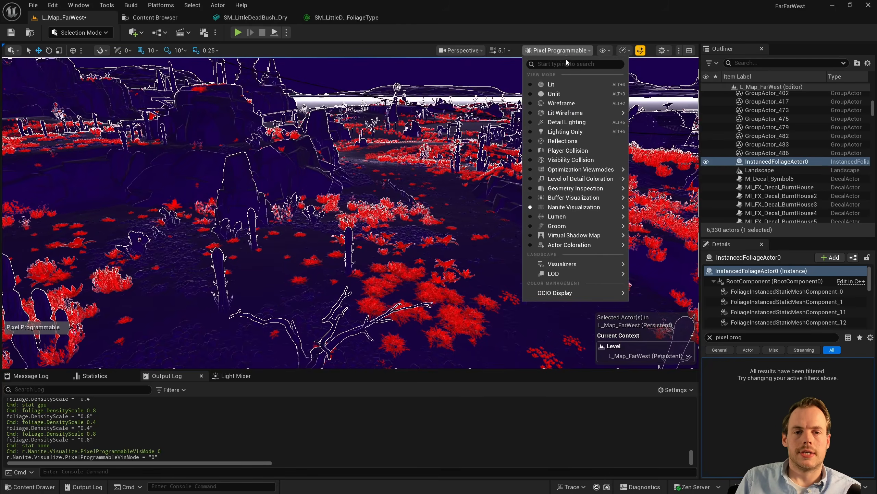
{"action": "left_click", "coordinate": [559, 85]}
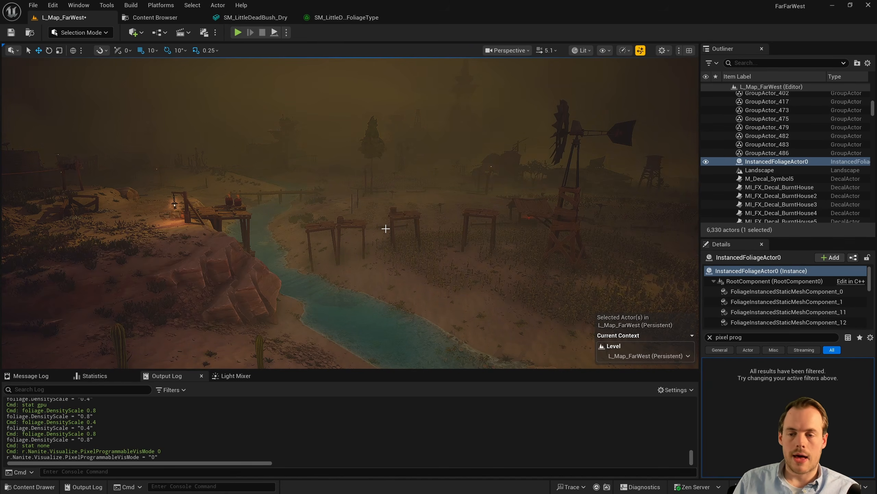
{"action": "right_click_drag", "start_coordinate": [385, 229], "coordinate": [390, 223]}
{"action": "scroll", "coordinate": [389, 224], "scroll_direction": "up", "scroll_amount": 2}
{"action": "scroll", "coordinate": [390, 224], "scroll_direction": "down", "scroll_amount": 3}
{"action": "right_click_drag", "start_coordinate": [454, 264], "coordinate": [454, 263]}
{"action": "key", "text": "Escape"}
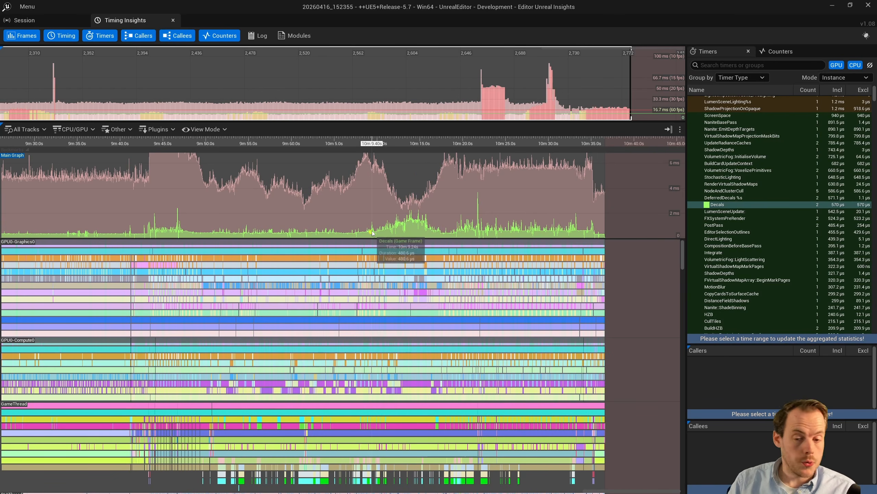
Step: Examine the peak of the Decals timer graph in Unreal Insights, then return to the level editor
{"action": "scroll", "coordinate": [421, 226], "scroll_direction": "up", "scroll_amount": 3}
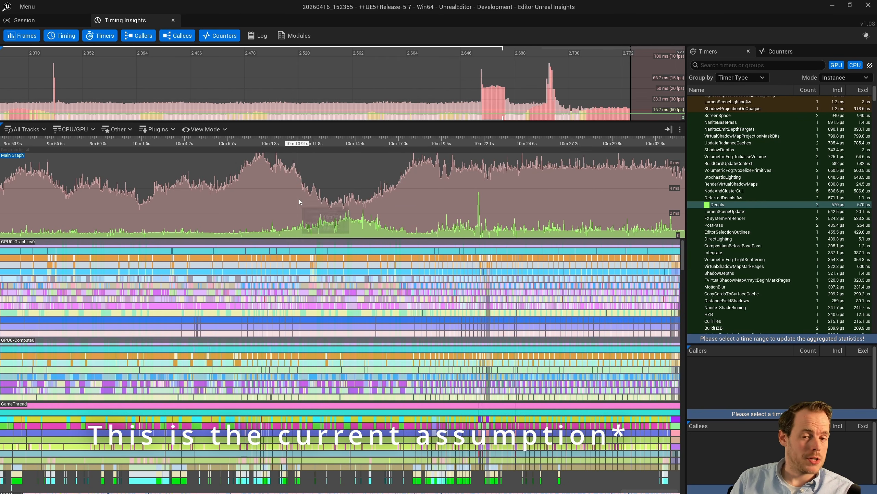
{"action": "scroll", "coordinate": [352, 232], "scroll_direction": "up", "scroll_amount": 4}
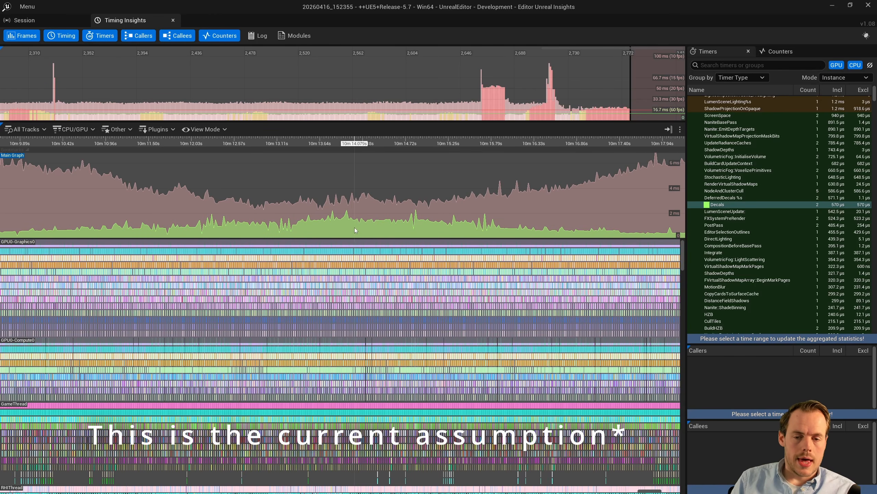
{"action": "left_click", "coordinate": [833, 5]}
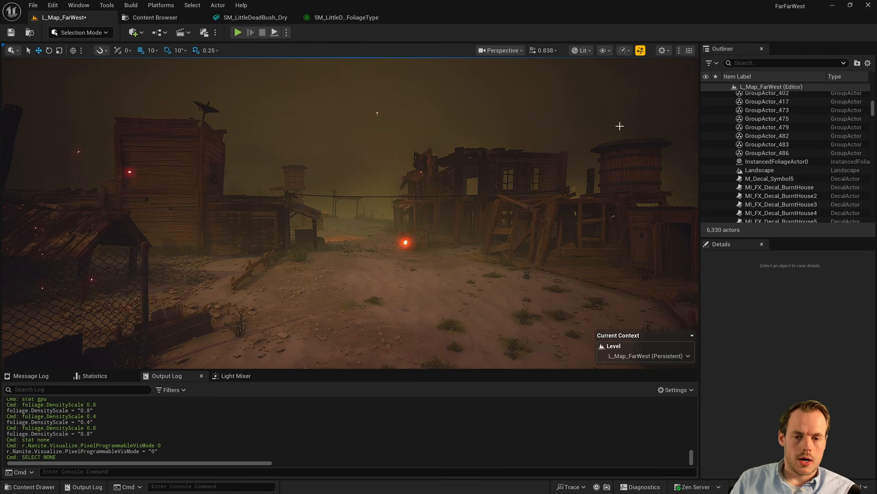
Step: Leave game view so the editor shapes around the burnt buildings are shown
{"action": "right_click_drag", "start_coordinate": [431, 250], "coordinate": [380, 224]}
{"action": "key", "text": "g"}
{"action": "scroll", "coordinate": [696, 115], "scroll_direction": "up", "scroll_amount": 2}
{"action": "key", "text": "a"}
{"action": "right_click_drag", "start_coordinate": [702, 110], "coordinate": [692, 119]}
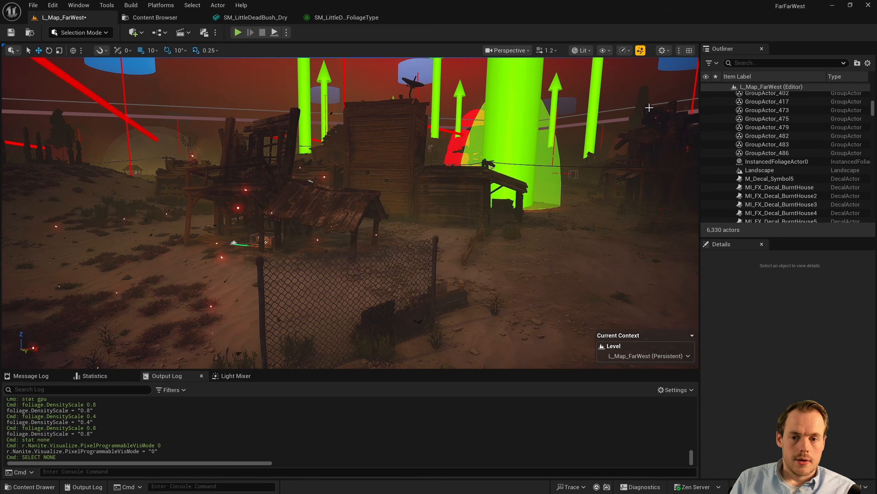
Step: Filter the Outliner by "decal" and select all the listed decal actors
{"action": "left_click", "coordinate": [749, 63]}
{"action": "type", "text": "decal"}
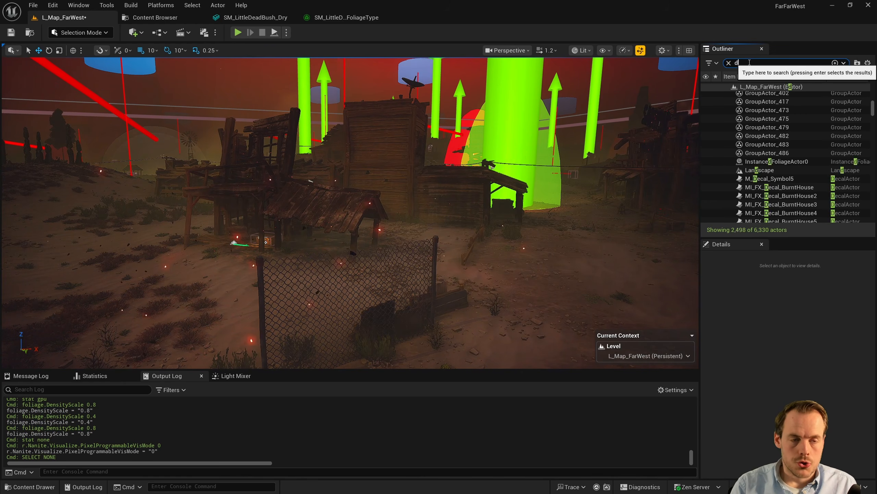
{"action": "scroll", "coordinate": [798, 162], "scroll_direction": "up", "scroll_amount": 5}
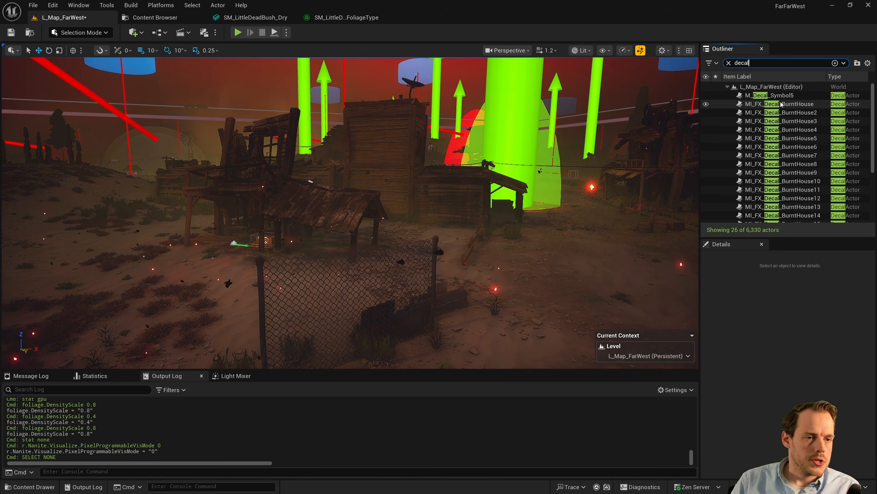
{"action": "left_click", "coordinate": [782, 96]}
{"action": "key", "text": "ctrl+a"}
Step: Examine how the selected decals' bounding boxes cover and overlap the burnt houses across the town
{"action": "right_click_drag", "start_coordinate": [657, 138], "coordinate": [695, 125]}
{"action": "key", "text": "s"}
{"action": "scroll", "coordinate": [677, 129], "scroll_direction": "up", "scroll_amount": 3}
{"action": "right_click_drag", "start_coordinate": [381, 245], "coordinate": [312, 252]}
{"action": "key", "text": "s"}
{"action": "scroll", "coordinate": [382, 245], "scroll_direction": "up", "scroll_amount": 3}
{"action": "key", "text": "w"}
{"action": "key", "text": "s"}
{"action": "scroll", "coordinate": [347, 277], "scroll_direction": "up", "scroll_amount": 5}
{"action": "key", "text": "w"}
{"action": "key", "text": "w"}
{"action": "key", "text": "q"}
{"action": "right_click_drag", "start_coordinate": [265, 177], "coordinate": [268, 240]}
{"action": "key", "text": "e"}
{"action": "right_click_drag", "start_coordinate": [466, 197], "coordinate": [522, 206]}
{"action": "key", "text": "w"}
{"action": "key", "text": "d"}
{"action": "key", "text": "e"}
{"action": "key", "text": "w"}
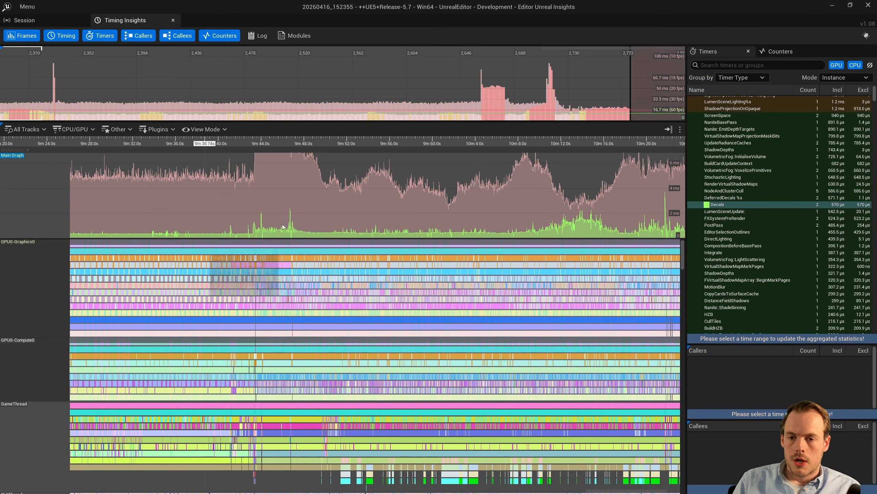
Step: Switch to Unreal Insights and examine the Decals passes within a single frame of the GPU graphics track
{"action": "scroll", "coordinate": [562, 229], "scroll_direction": "down", "scroll_amount": 3}
{"action": "scroll", "coordinate": [523, 226], "scroll_direction": "up", "scroll_amount": 15}
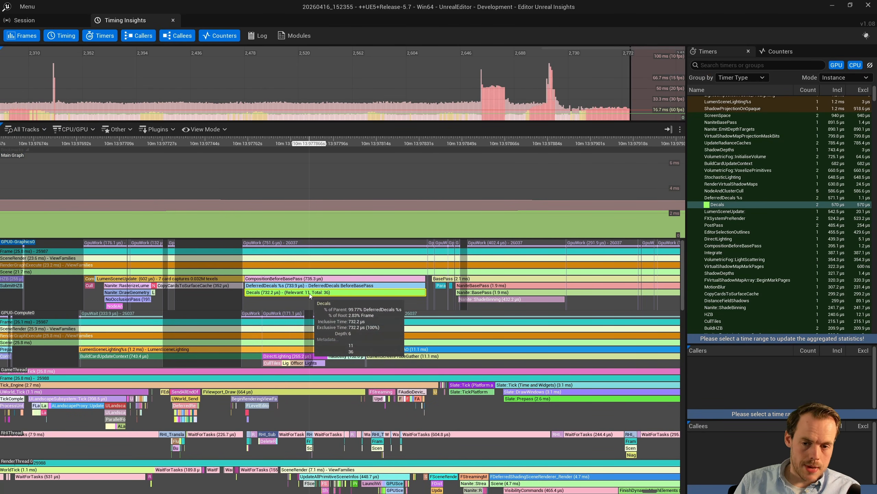
{"action": "scroll", "coordinate": [302, 297], "scroll_direction": "down", "scroll_amount": 2}
{"action": "scroll", "coordinate": [302, 297], "scroll_direction": "up", "scroll_amount": 1}
{"action": "right_click_drag", "start_coordinate": [470, 294], "coordinate": [157, 287]}
{"action": "scroll", "coordinate": [328, 285], "scroll_direction": "down", "scroll_amount": 1}
{"action": "right_click_drag", "start_coordinate": [570, 289], "coordinate": [340, 294]}
{"action": "scroll", "coordinate": [356, 295], "scroll_direction": "up", "scroll_amount": 4}
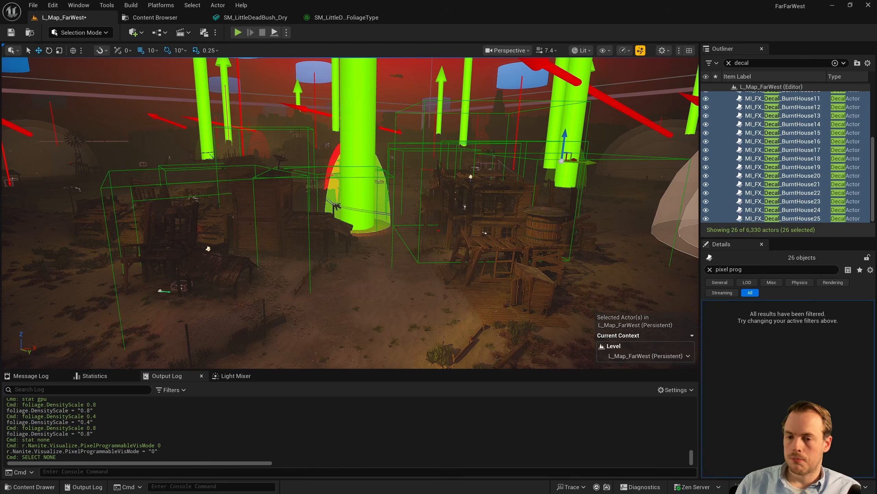
Step: Inspect the burnt house walls up close in the level, along with the surrounding decal boxes
{"action": "right_click_drag", "start_coordinate": [367, 220], "coordinate": [398, 222]}
{"action": "key", "text": "w"}
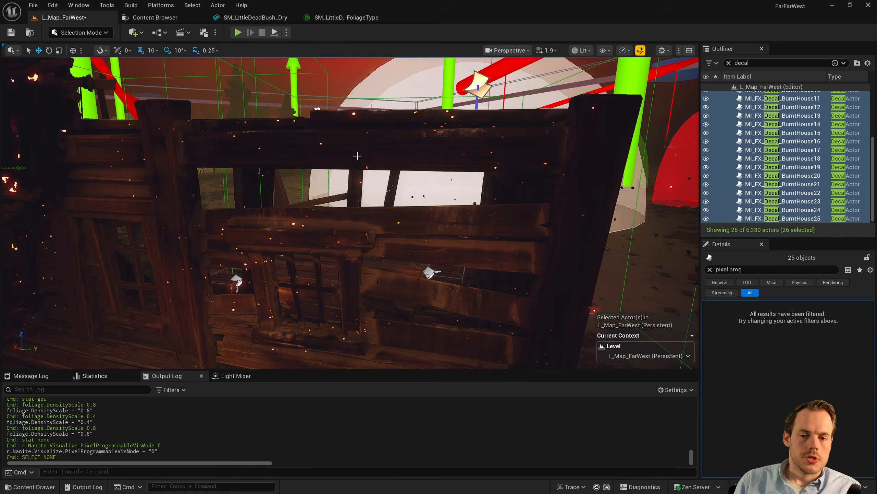
{"action": "right_click_drag", "start_coordinate": [356, 155], "coordinate": [368, 143]}
{"action": "right_click_drag", "start_coordinate": [350, 212], "coordinate": [249, 262]}
{"action": "key", "text": "w"}
{"action": "key", "text": "s"}
{"action": "key", "text": "s"}
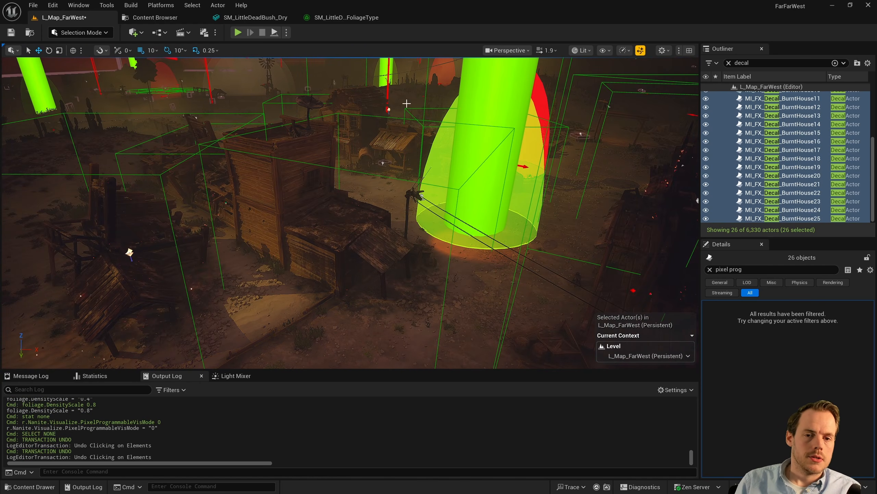
Step: Select only the MI_FX_Decal_BurntHouse3 decal at the collapsed wooden house
{"action": "right_click_drag", "start_coordinate": [380, 271], "coordinate": [424, 263]}
{"action": "key", "text": "s"}
{"action": "key", "text": "d"}
{"action": "right_click_drag", "start_coordinate": [322, 263], "coordinate": [326, 223]}
{"action": "left_click", "coordinate": [345, 187]}
{"action": "scroll", "coordinate": [372, 249], "scroll_direction": "up", "scroll_amount": 3}
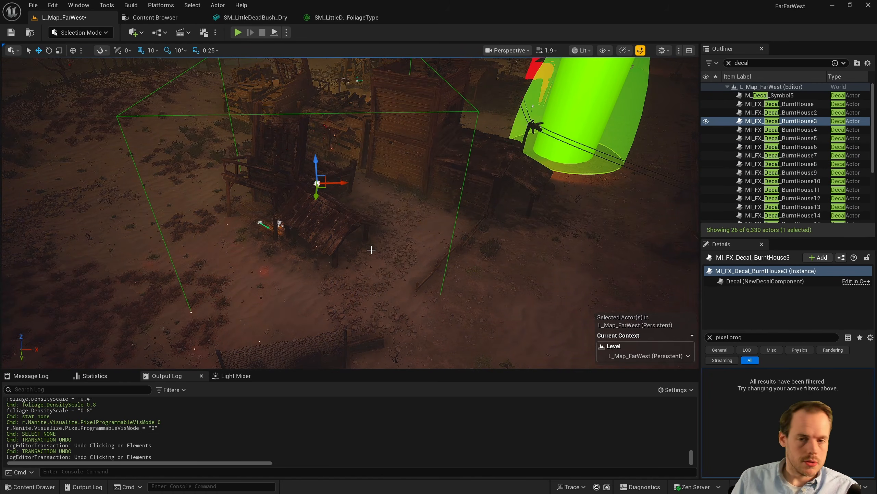
Step: Examine the selected decal's box around the burnt house from several angles and from across the town
{"action": "right_click_drag", "start_coordinate": [372, 250], "coordinate": [343, 226]}
{"action": "scroll", "coordinate": [371, 250], "scroll_direction": "down", "scroll_amount": 4}
{"action": "key", "text": "q"}
{"action": "key", "text": "s"}
{"action": "key", "text": "e"}
{"action": "key", "text": "q"}
{"action": "key", "text": "e"}
{"action": "key", "text": "e"}
{"action": "key", "text": "s"}
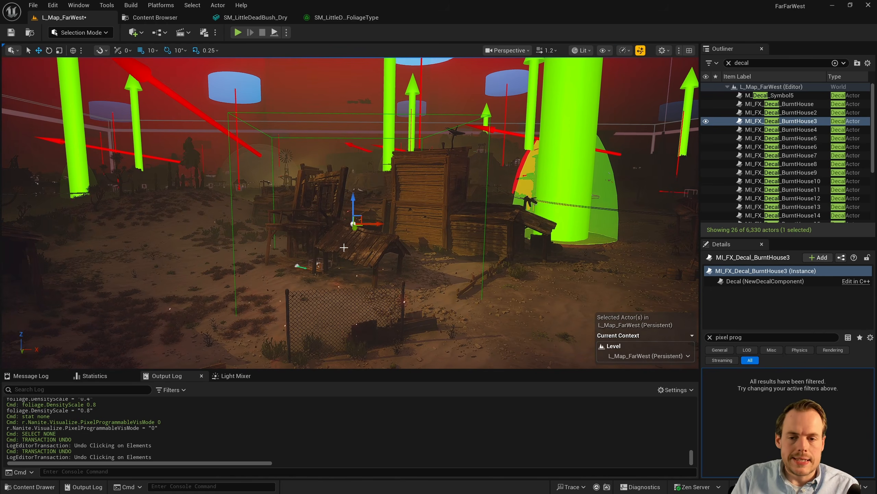
{"action": "right_click_drag", "start_coordinate": [337, 216], "coordinate": [488, 218]}
{"action": "scroll", "coordinate": [350, 213], "scroll_direction": "up", "scroll_amount": 3}
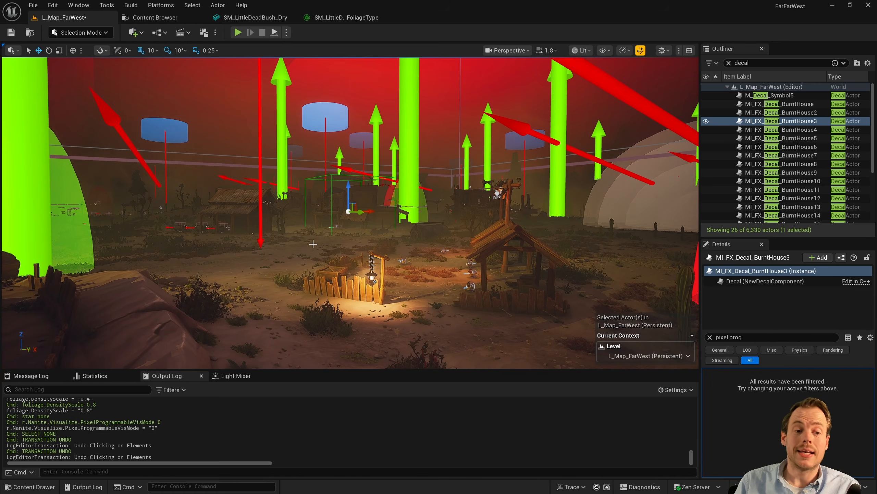
Step: Clear the Details search and show the Decal component's settings down to Fade Screen Size
{"action": "left_click", "coordinate": [710, 337]}
{"action": "left_click", "coordinate": [754, 282]}
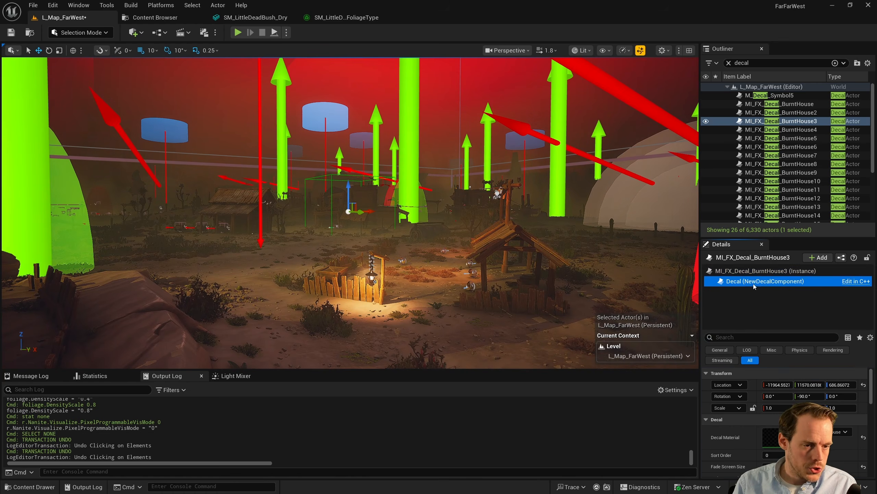
{"action": "scroll", "coordinate": [744, 405], "scroll_direction": "down", "scroll_amount": 3}
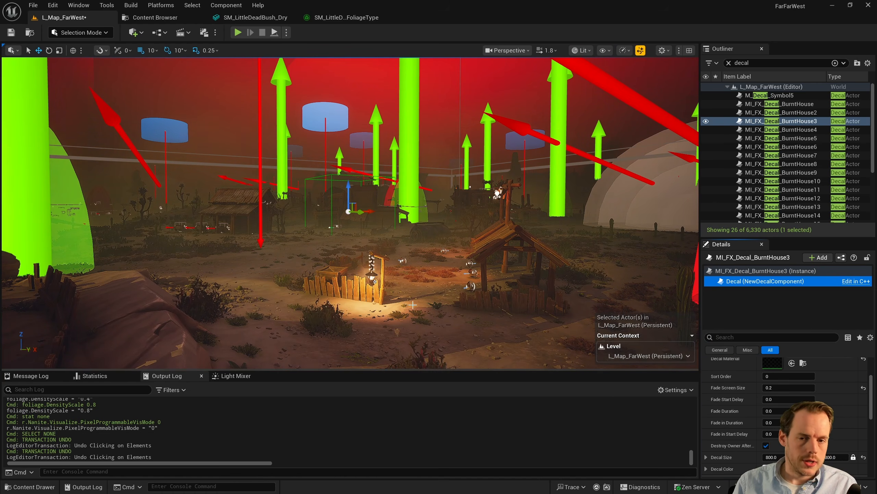
Step: Preview the town in game view, moving towards and away from the burnt houses to check the decals' distance fade
{"action": "key", "text": "g"}
{"action": "scroll", "coordinate": [349, 213], "scroll_direction": "down", "scroll_amount": 2}
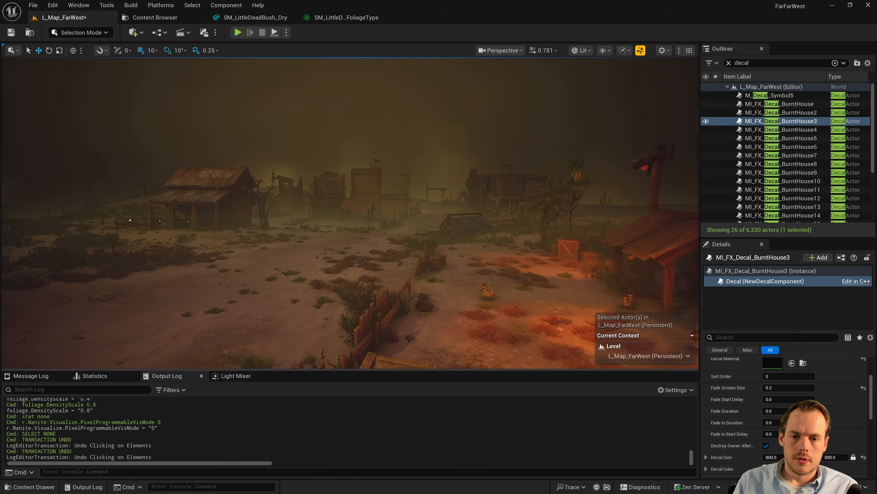
{"action": "key", "text": "w"}
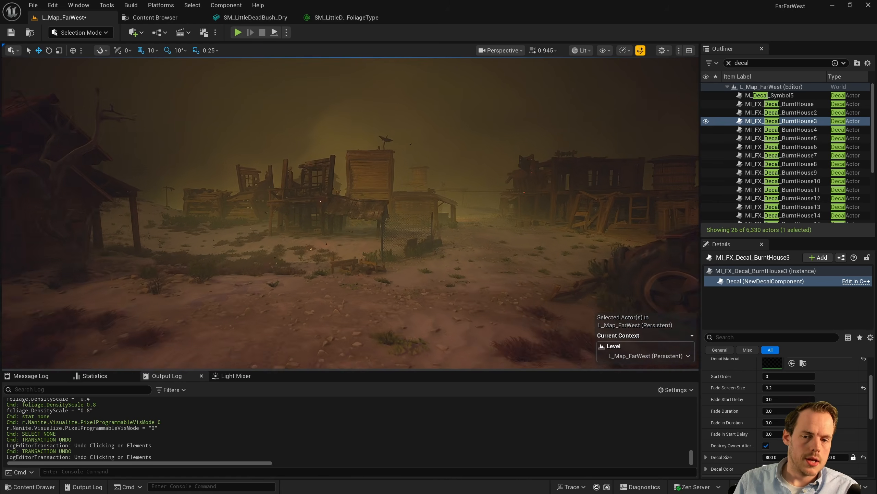
{"action": "key", "text": "a"}
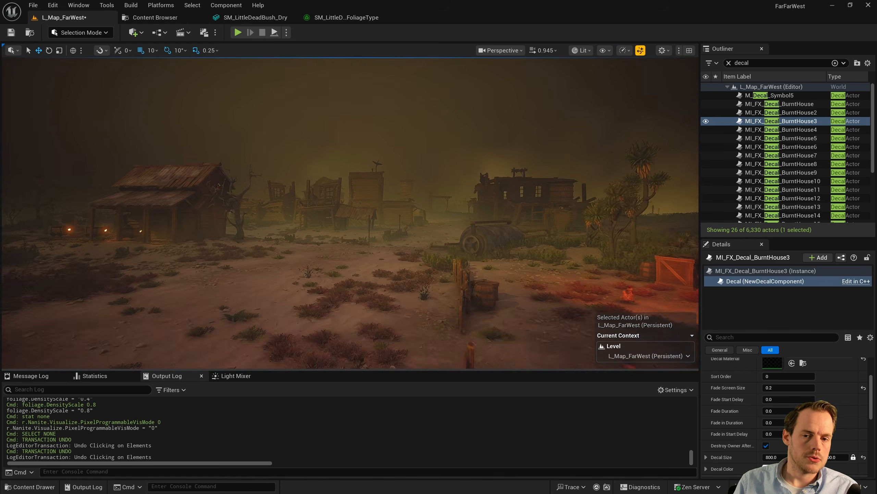
{"action": "key", "text": "w"}
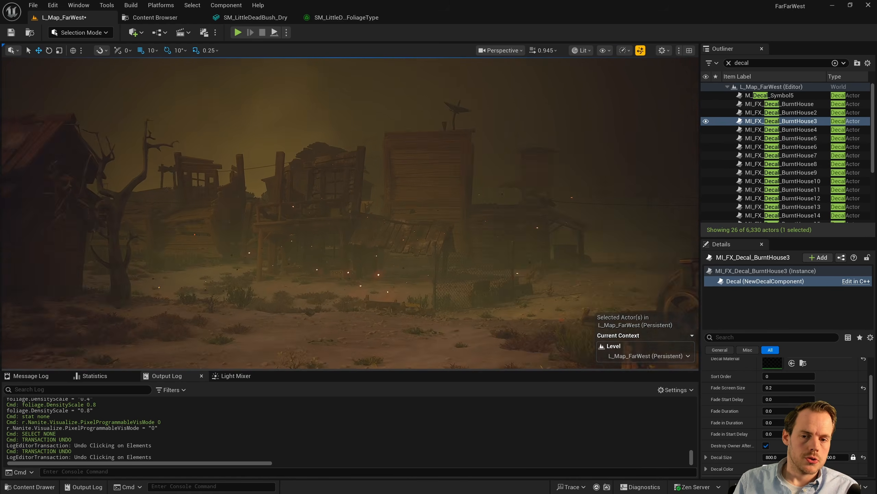
{"action": "key", "text": "s"}
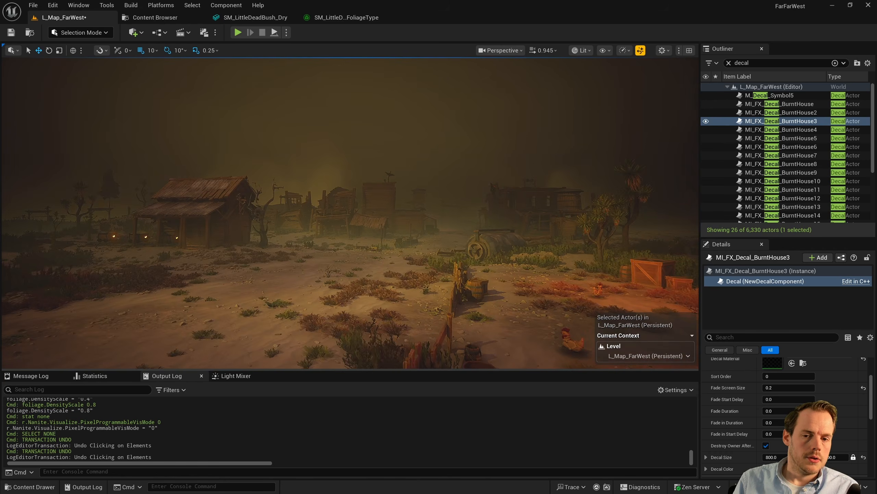
{"action": "key", "text": "w"}
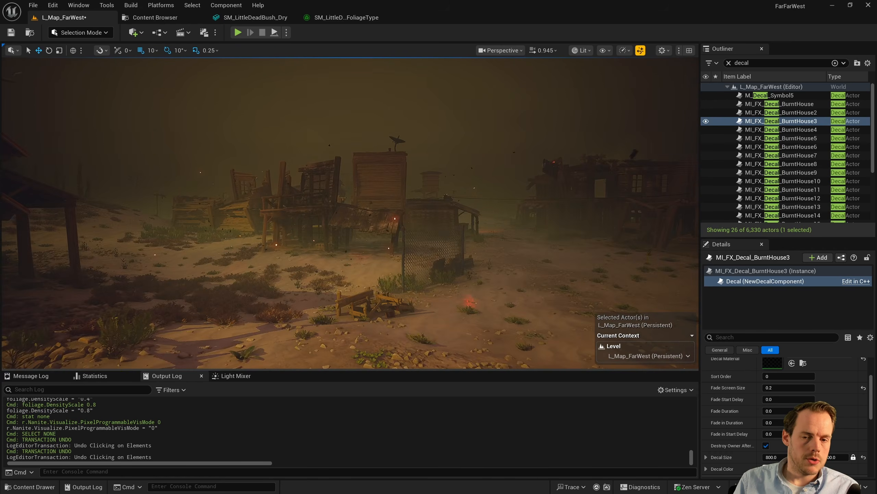
{"action": "key", "text": "s"}
{"action": "scroll", "coordinate": [350, 213], "scroll_direction": "up", "scroll_amount": 3}
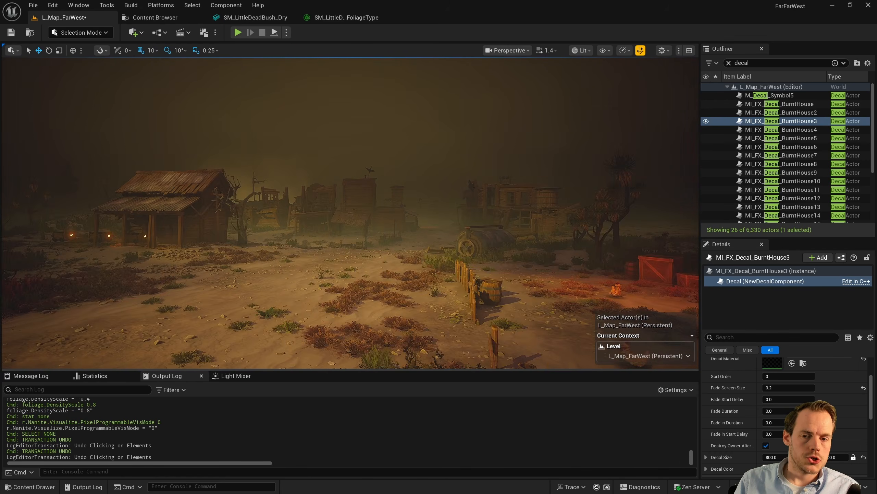
{"action": "key", "text": "w"}
{"action": "key", "text": "s"}
{"action": "key", "text": "w"}
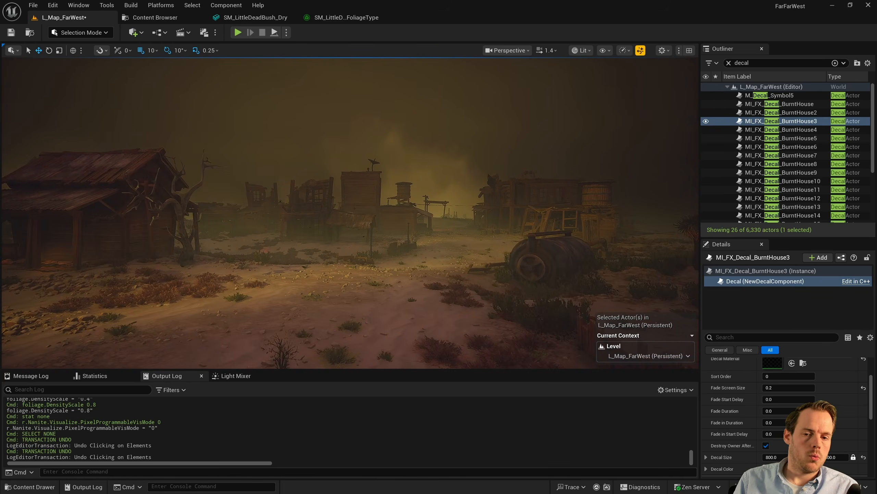
{"action": "key", "text": "w"}
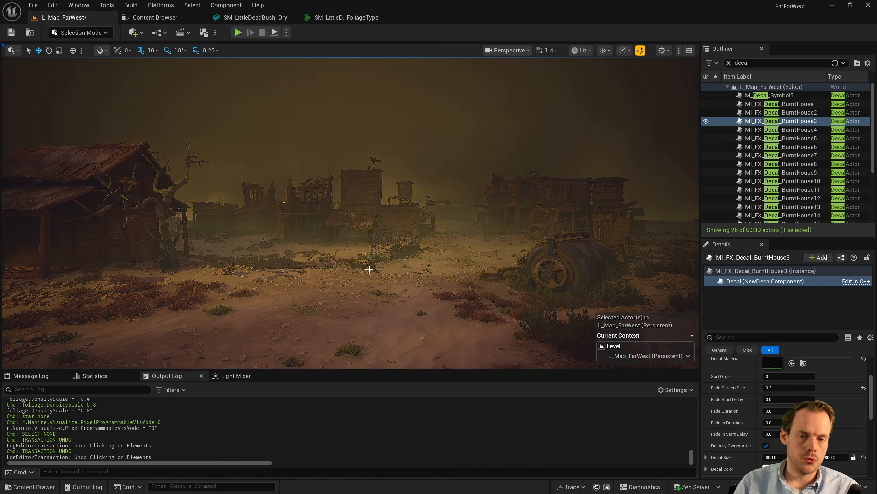
Step: Leave game view and inspect the selected decal's bounds at the burnt house from closer range
{"action": "key", "text": "g"}
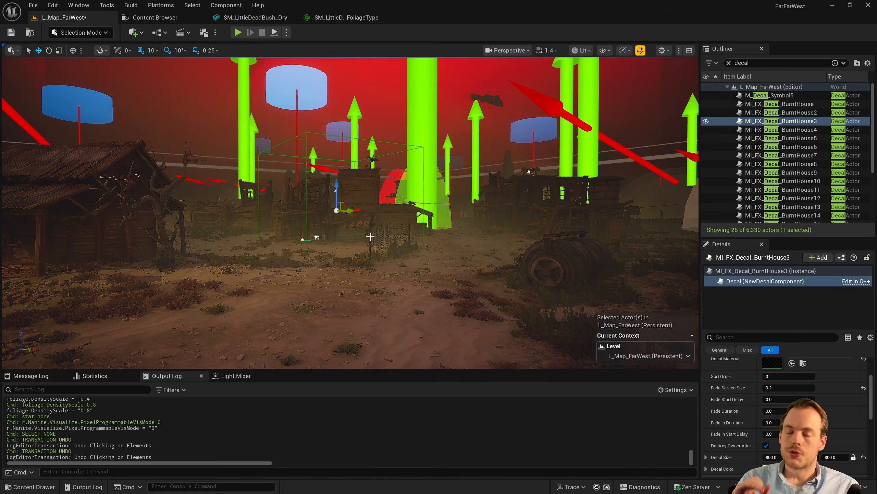
{"action": "key", "text": "s"}
{"action": "right_click_drag", "start_coordinate": [383, 234], "coordinate": [329, 253]}
{"action": "key", "text": "w"}
{"action": "scroll", "coordinate": [385, 234], "scroll_direction": "down", "scroll_amount": 7}
{"action": "scroll", "coordinate": [383, 238], "scroll_direction": "up", "scroll_amount": 3}
{"action": "scroll", "coordinate": [384, 238], "scroll_direction": "up", "scroll_amount": 3}
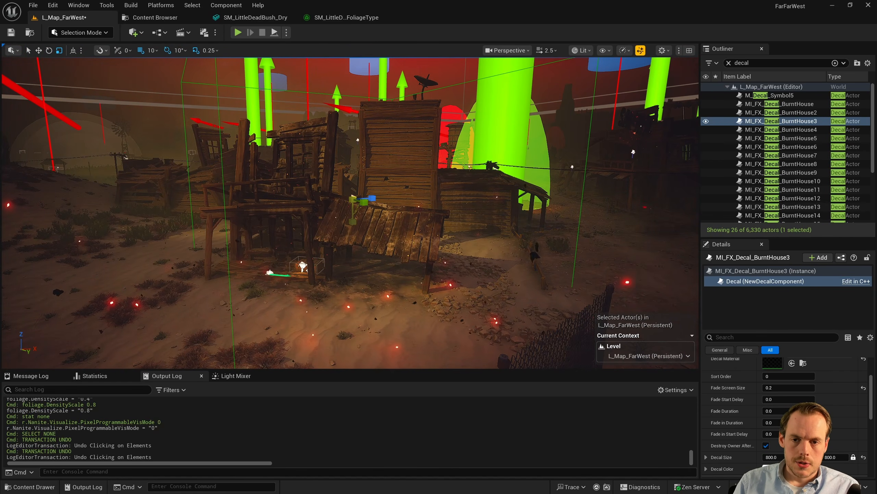
Step: Focus on the MI_FX_Decal_BurntHouse3 decal and examine how far its box extends beyond the house
{"action": "key", "text": "f"}
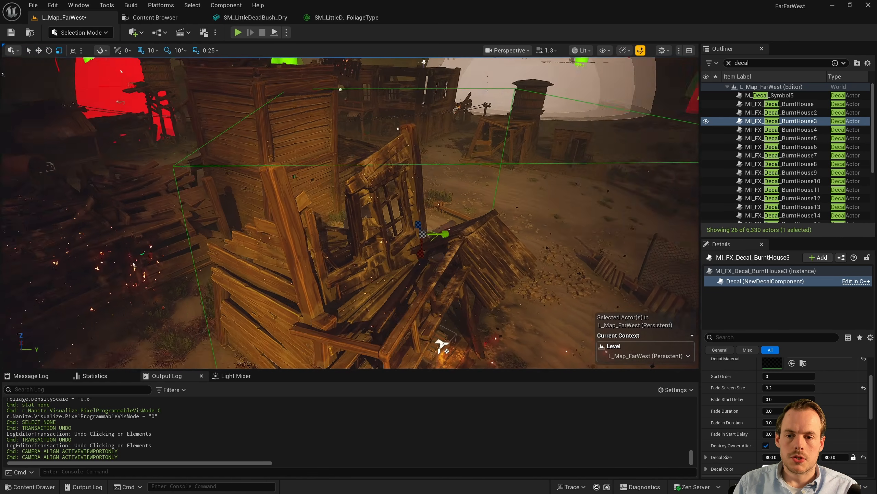
{"action": "left_click_drag", "start_coordinate": [373, 207], "coordinate": [332, 211], "text": "alt"}
{"action": "left_click_drag", "start_coordinate": [406, 342], "coordinate": [314, 331], "text": "alt"}
{"action": "key", "text": "s"}
{"action": "key", "text": "d"}
{"action": "right_click_drag", "start_coordinate": [301, 228], "coordinate": [304, 157]}
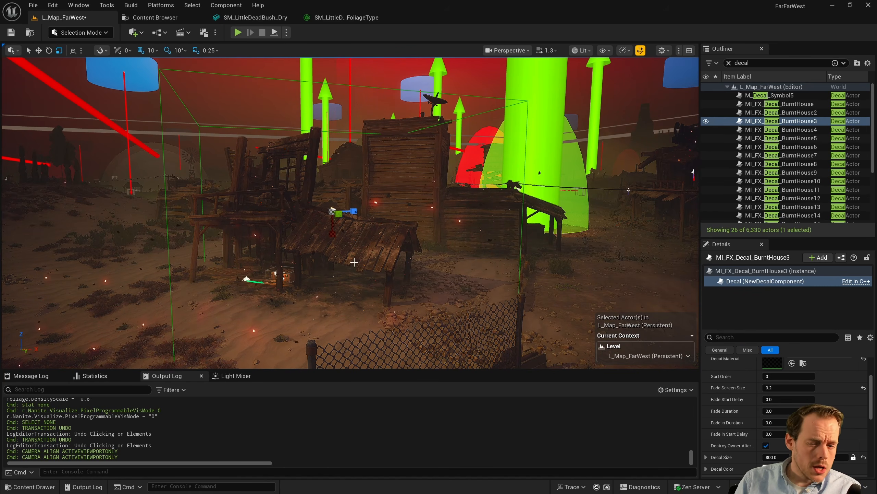
{"action": "right_click_drag", "start_coordinate": [304, 157], "coordinate": [256, 152]}
{"action": "key", "text": "w"}
{"action": "key", "text": "d"}
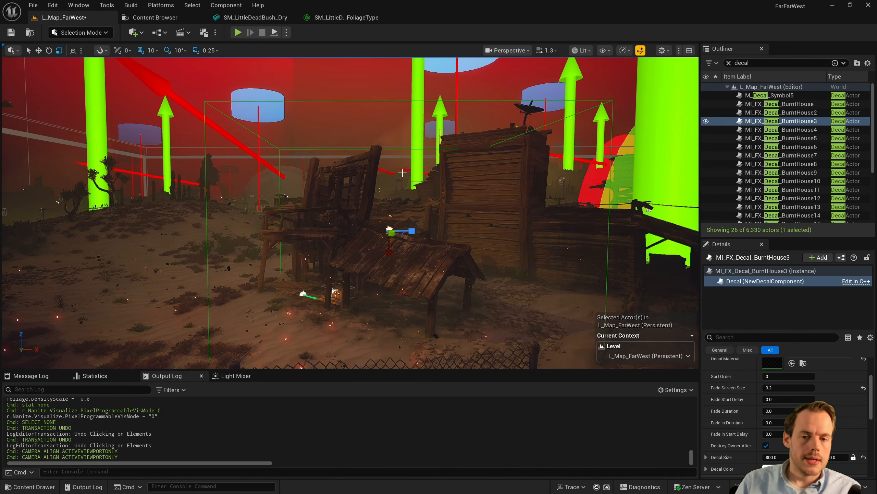
Step: Pull back from the burnt house to examine the MI_FX_Decal_BurntHouse3 decal's box from farther away
{"action": "key", "text": "a"}
{"action": "key", "text": "s"}
{"action": "right_click_drag", "start_coordinate": [388, 194], "coordinate": [376, 247]}
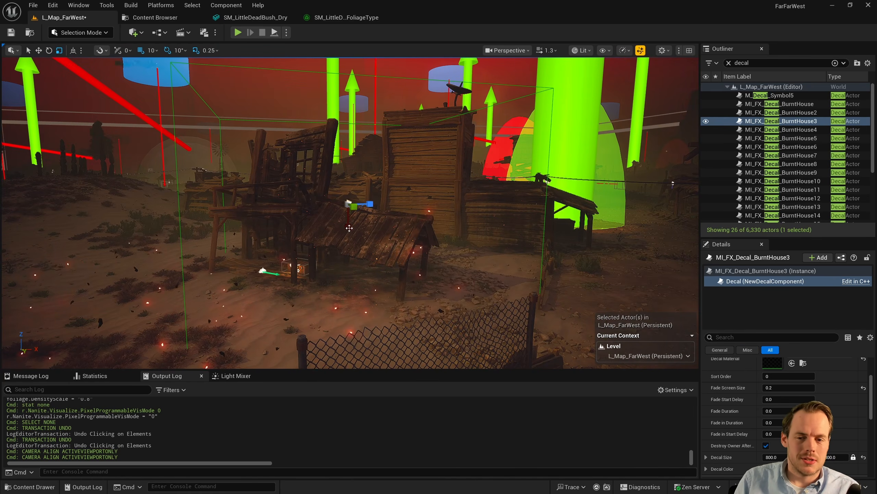
{"action": "right_click_drag", "start_coordinate": [349, 221], "coordinate": [364, 194]}
{"action": "key", "text": "s"}
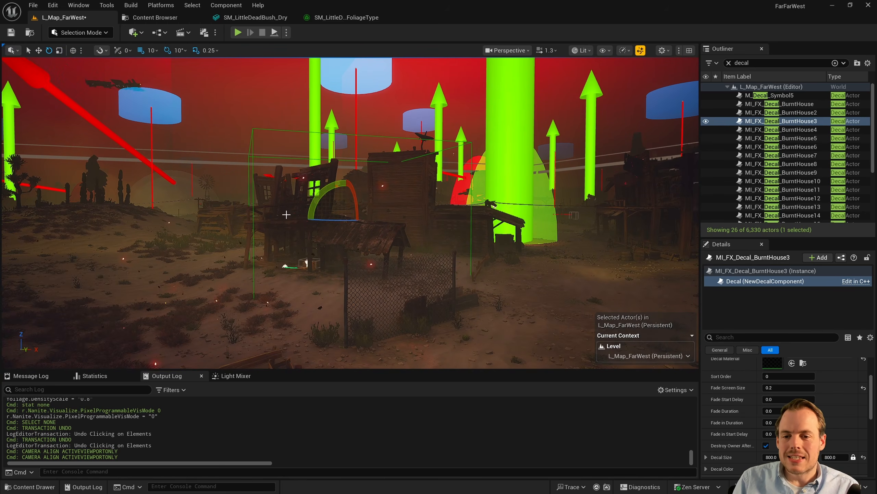
{"action": "key", "text": "s"}
{"action": "key", "text": "a"}
{"action": "mouse_move", "coordinate": [285, 228]}
{"action": "right_mouse_down"}
{"action": "mouse_move", "coordinate": [334, 225]}
{"action": "mouse_move", "coordinate": [289, 229]}
{"action": "right_mouse_up"}
{"action": "scroll", "coordinate": [285, 228], "scroll_direction": "up", "scroll_amount": 2}
{"action": "key", "text": "a"}
{"action": "key", "text": "s"}
{"action": "key", "text": "a"}
{"action": "key", "text": "s"}
Step: Try a Fade Screen Size of 0.1 on the MI_FX_Decal_BurntHouse3 decal and check its fade from a distant viewpoint
{"action": "mouse_move", "coordinate": [439, 277]}
{"action": "right_mouse_down"}
{"action": "mouse_move", "coordinate": [425, 285]}
{"action": "mouse_move", "coordinate": [447, 281]}
{"action": "right_mouse_up"}
{"action": "key", "text": "d"}
{"action": "key", "text": "a"}
{"action": "key", "text": "w"}
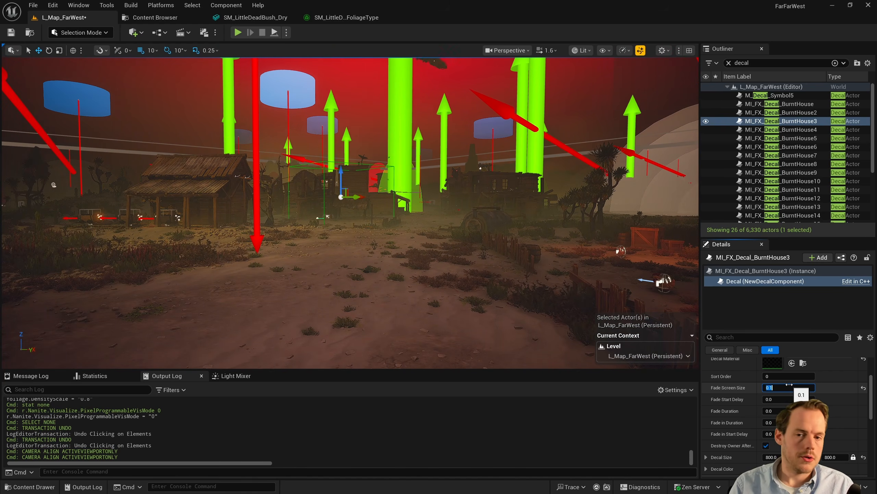
{"action": "mouse_move", "coordinate": [504, 300]}
{"action": "right_mouse_down"}
{"action": "mouse_move", "coordinate": [494, 301]}
{"action": "mouse_move", "coordinate": [504, 301]}
{"action": "right_mouse_up"}
{"action": "key", "text": "a"}
{"action": "key", "text": "s"}
{"action": "key", "text": "w"}
{"action": "key", "text": "d"}
{"action": "key", "text": "s"}
{"action": "scroll", "coordinate": [496, 301], "scroll_direction": "up", "scroll_amount": 1}
{"action": "key", "text": "w"}
{"action": "key", "text": "a"}
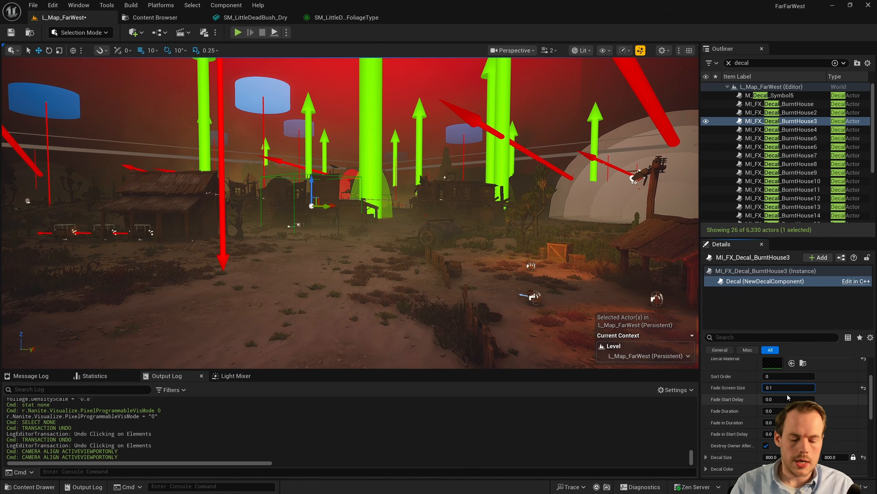
Step: Set the MI_FX_Decal_BurntHouse3 decal's Fade Screen Size to 0.15 and preview its distance fade in game view
{"action": "key", "text": "s"}
{"action": "right_click_drag", "start_coordinate": [470, 344], "coordinate": [467, 345]}
{"action": "key", "text": "a"}
{"action": "key", "text": "g"}
{"action": "key", "text": "s"}
{"action": "key", "text": "w"}
{"action": "scroll", "coordinate": [466, 345], "scroll_direction": "down", "scroll_amount": 1}
{"action": "key", "text": "s"}
{"action": "key", "text": "w"}
{"action": "key", "text": "s"}
{"action": "key", "text": "w"}
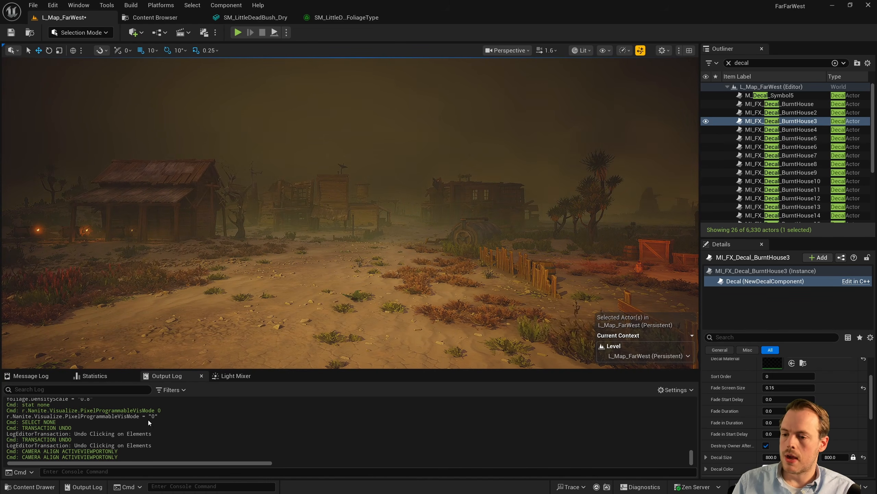
Step: Look up the decal console variables and query r.Decal.FadeScreenSizeMult
{"action": "type", "text": "decal "}
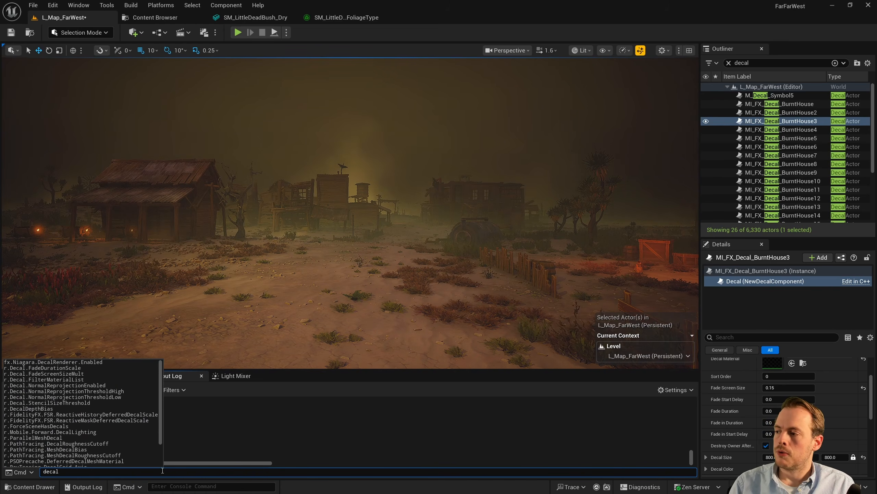
{"action": "type", "text": "s"}
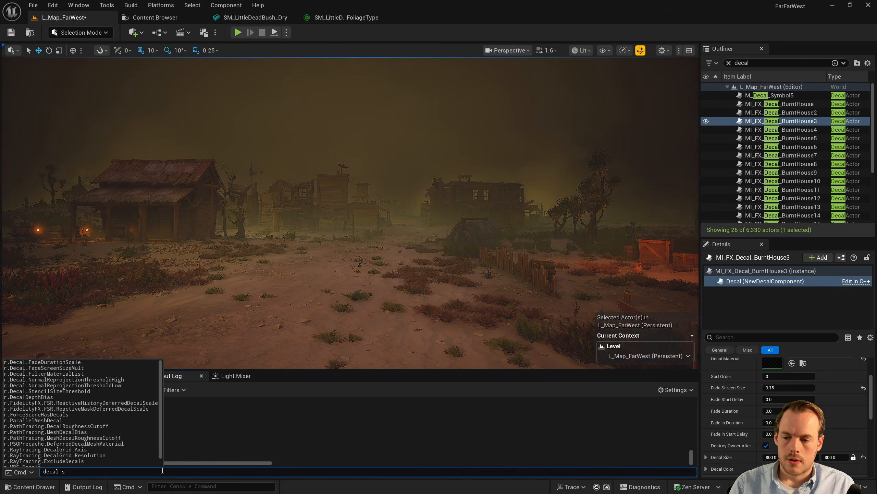
{"action": "key", "text": "Down"}
{"action": "key", "text": "Down"}
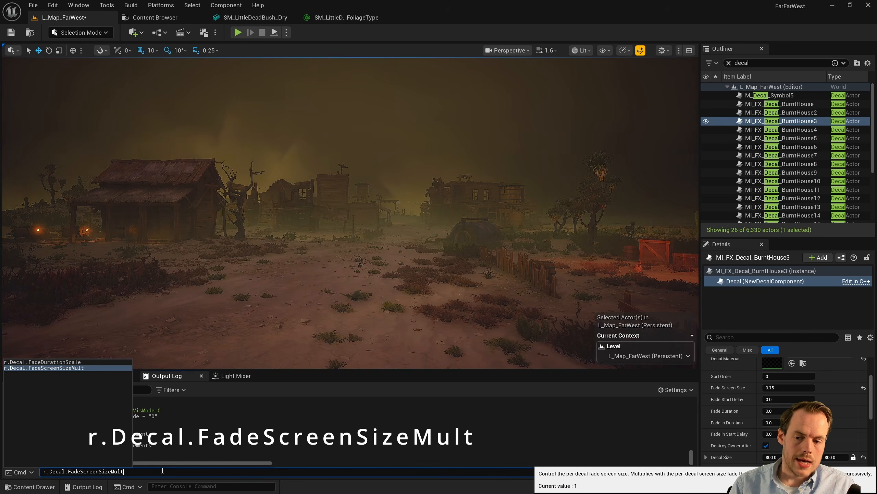
{"action": "key", "text": "Return"}
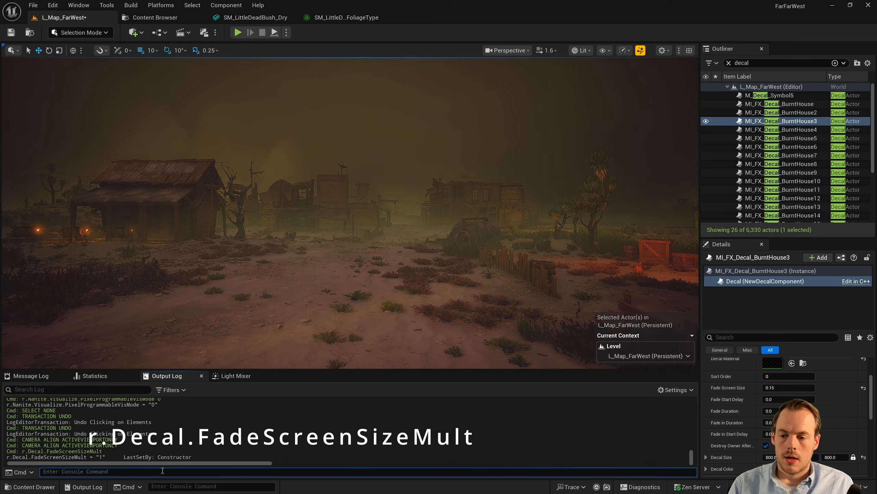
Step: Set the console variable r.Decal.FadeScreenSizeMult to 0.4
{"action": "key", "text": "Up"}
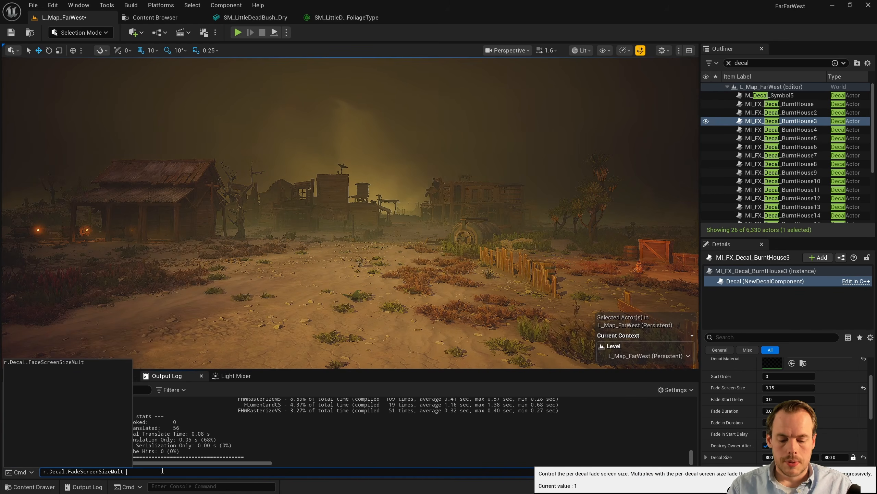
{"action": "type", "text": "0."}
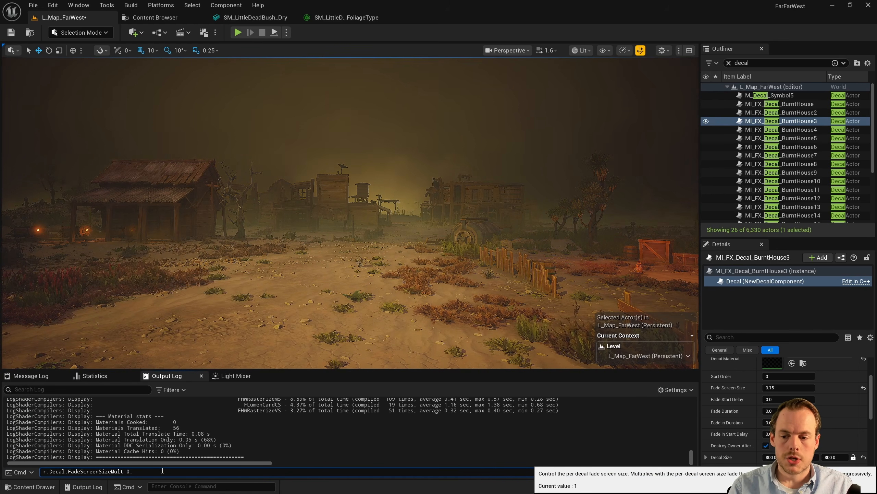
{"action": "type", "text": "4"}
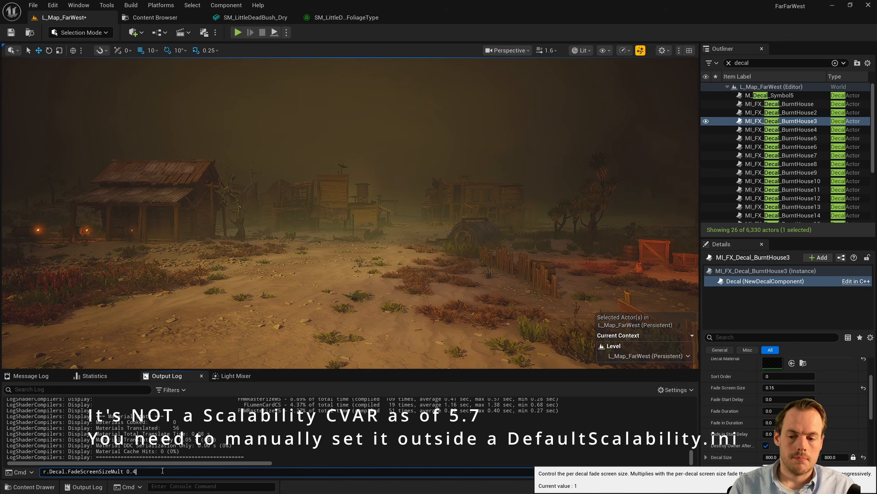
{"action": "key", "text": "Return"}
Step: Move towards and away from the burnt houses in game view to check the decal fade with the 0.4 multiplier
{"action": "mouse_move", "coordinate": [160, 326]}
{"action": "right_mouse_down"}
{"action": "mouse_move", "coordinate": [176, 326]}
{"action": "mouse_move", "coordinate": [156, 326]}
{"action": "right_mouse_up"}
{"action": "key", "text": "w"}
{"action": "scroll", "coordinate": [160, 326], "scroll_direction": "down", "scroll_amount": 3}
{"action": "key", "text": "w"}
{"action": "key", "text": "s"}
{"action": "key", "text": "w"}
{"action": "left_click_drag", "start_coordinate": [156, 326], "coordinate": [154, 326]}
{"action": "right_click_drag", "start_coordinate": [154, 325], "coordinate": [157, 326]}
{"action": "key", "text": "s"}
{"action": "scroll", "coordinate": [156, 326], "scroll_direction": "up", "scroll_amount": 4}
{"action": "right_click_drag", "start_coordinate": [345, 296], "coordinate": [353, 296]}
{"action": "key", "text": "w"}
{"action": "scroll", "coordinate": [345, 296], "scroll_direction": "down", "scroll_amount": 2}
{"action": "key", "text": "s"}
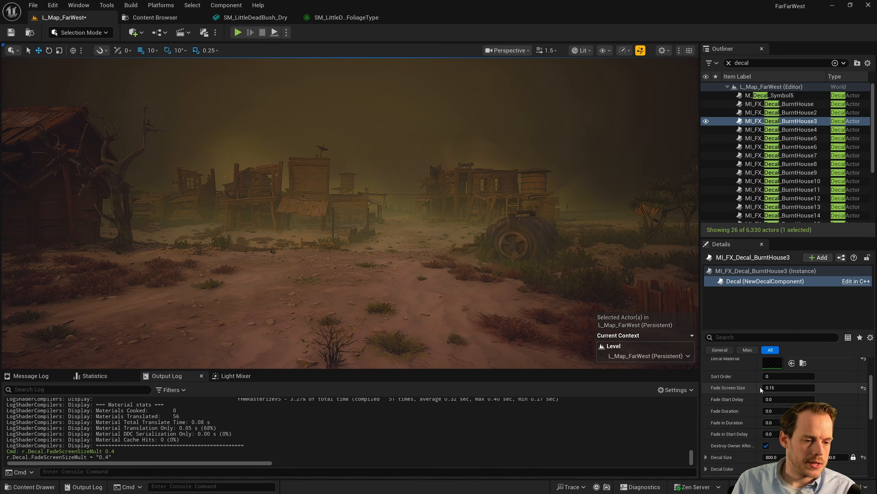
Step: Leave game view, then select the MI_FX_Decal_BurntHouse11 decal above the two-storey burnt house and focus on it
{"action": "key", "text": "w"}
{"action": "scroll", "coordinate": [338, 238], "scroll_direction": "up", "scroll_amount": 2}
{"action": "right_click_drag", "start_coordinate": [337, 238], "coordinate": [337, 241]}
{"action": "key", "text": "g"}
{"action": "key", "text": "w"}
{"action": "key", "text": "e"}
{"action": "scroll", "coordinate": [337, 240], "scroll_direction": "up", "scroll_amount": 1}
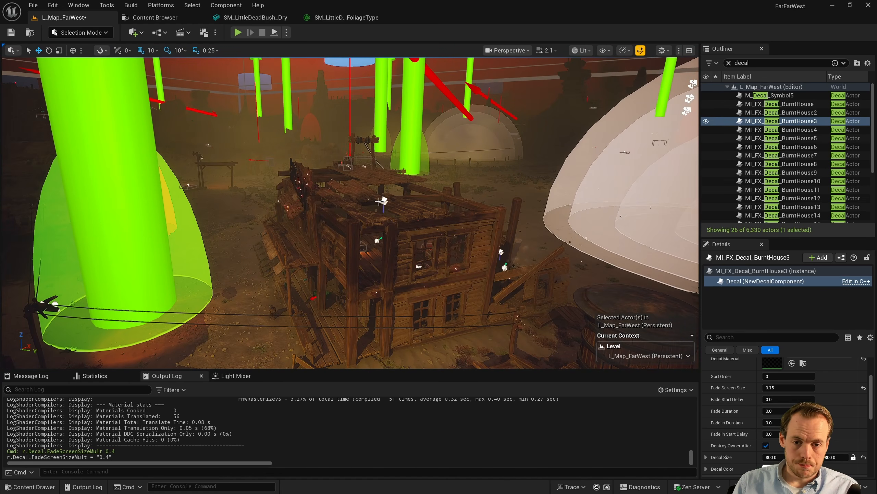
{"action": "left_click", "coordinate": [379, 202]}
{"action": "key", "text": "f"}
{"action": "right_click_drag", "start_coordinate": [379, 201], "coordinate": [379, 202]}
{"action": "key", "text": "w"}
{"action": "key", "text": "s"}
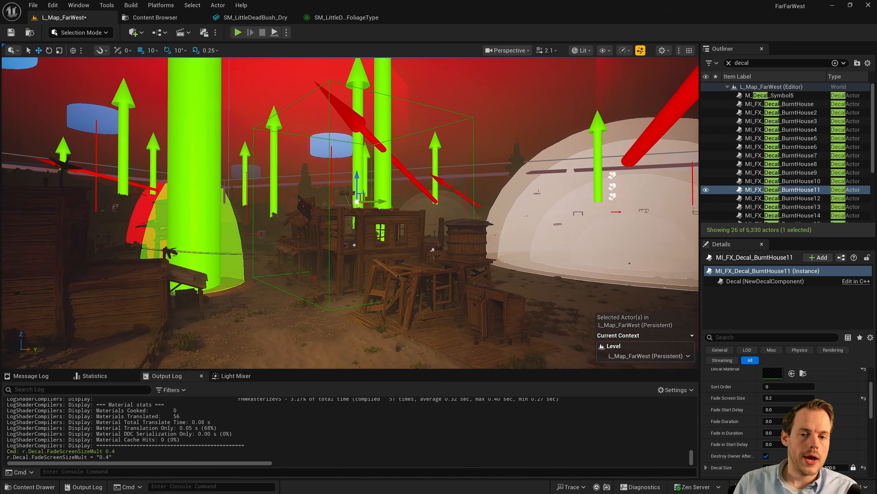
Step: Set the console variable r.Decal.FadeScreenSizeMult to 0.6
{"action": "left_click", "coordinate": [132, 471]}
{"action": "key", "text": "Up"}
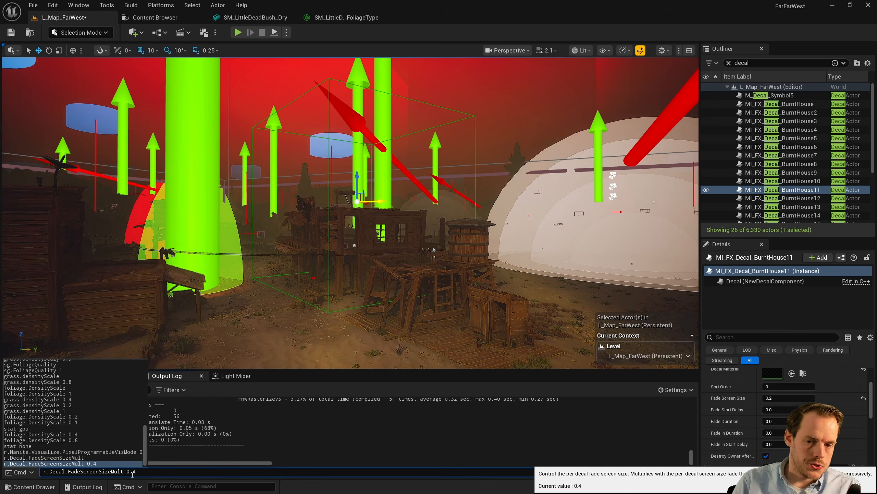
{"action": "key", "text": "BackSpace"}
{"action": "type", "text": "6"}
{"action": "key", "text": "Return"}
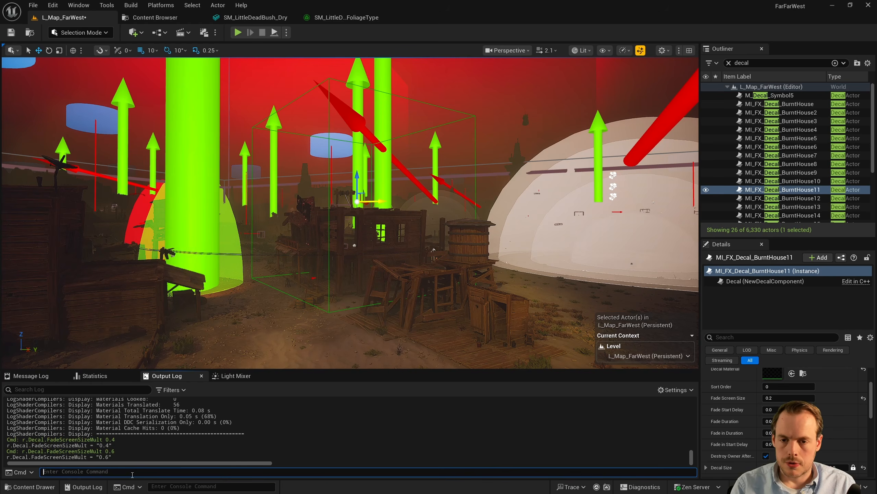
Step: Inspect the MI_FX_Decal_BurntHouse11 decal's box around the two-storey burnt house from above and from its sides
{"action": "right_click_drag", "start_coordinate": [237, 302], "coordinate": [263, 338]}
{"action": "scroll", "coordinate": [170, 300], "scroll_direction": "up", "scroll_amount": 3}
{"action": "scroll", "coordinate": [251, 322], "scroll_direction": "up", "scroll_amount": 2}
{"action": "right_click_drag", "start_coordinate": [332, 179], "coordinate": [333, 200]}
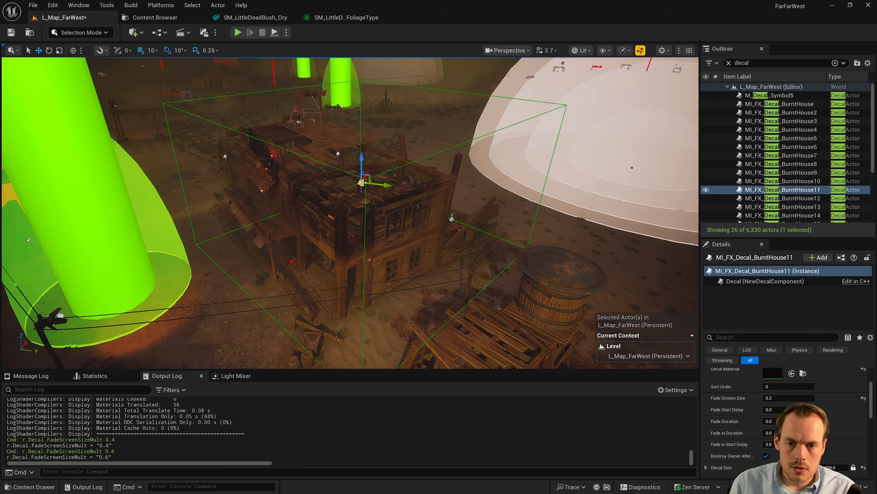
{"action": "right_click_drag", "start_coordinate": [361, 159], "coordinate": [399, 197]}
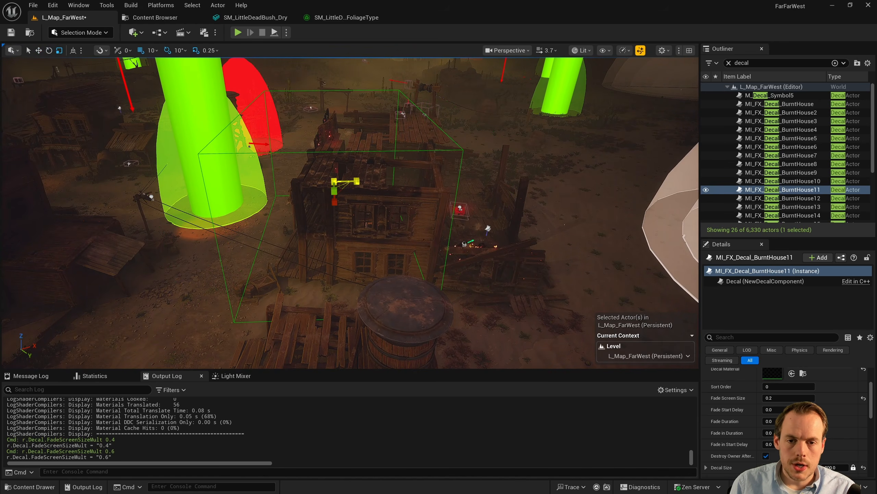
{"action": "right_click_drag", "start_coordinate": [361, 207], "coordinate": [414, 169]}
{"action": "right_click_drag", "start_coordinate": [324, 131], "coordinate": [331, 203]}
Step: Scale the MI_FX_Decal_BurntHouse11 decal down to about 0.56 along its vertical projection axis so its box fits the house more tightly
{"action": "scroll", "coordinate": [324, 131], "scroll_direction": "down", "scroll_amount": 3}
{"action": "key", "text": "w"}
{"action": "key", "text": "e"}
{"action": "key", "text": "r"}
{"action": "left_click_drag", "start_coordinate": [410, 198], "coordinate": [422, 192]}
{"action": "right_click_drag", "start_coordinate": [284, 242], "coordinate": [286, 231]}
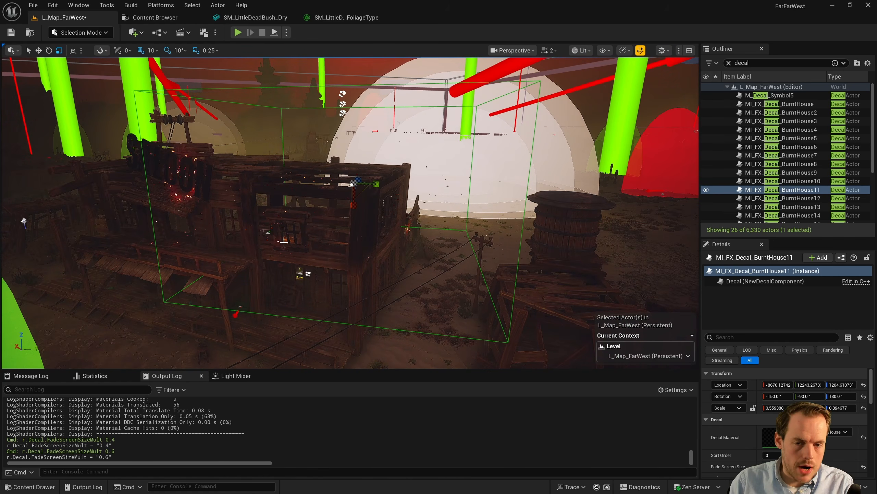
{"action": "right_click_drag", "start_coordinate": [479, 243], "coordinate": [283, 172]}
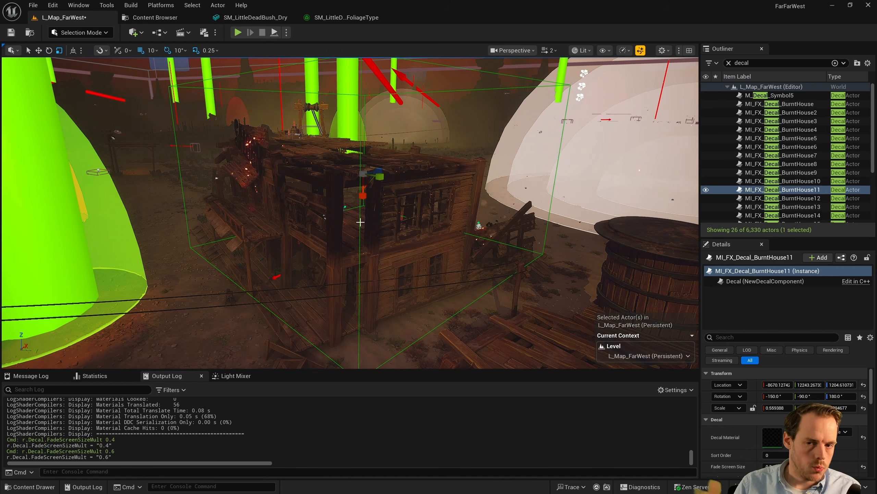
Step: Set the MI_FX_Decal_BurntHouse11 decal's Fade Screen Size to 0.125 and view its box from farther away
{"action": "key", "text": "s"}
{"action": "scroll", "coordinate": [381, 294], "scroll_direction": "up", "scroll_amount": 3}
{"action": "right_click_drag", "start_coordinate": [381, 295], "coordinate": [360, 252]}
{"action": "key", "text": "q"}
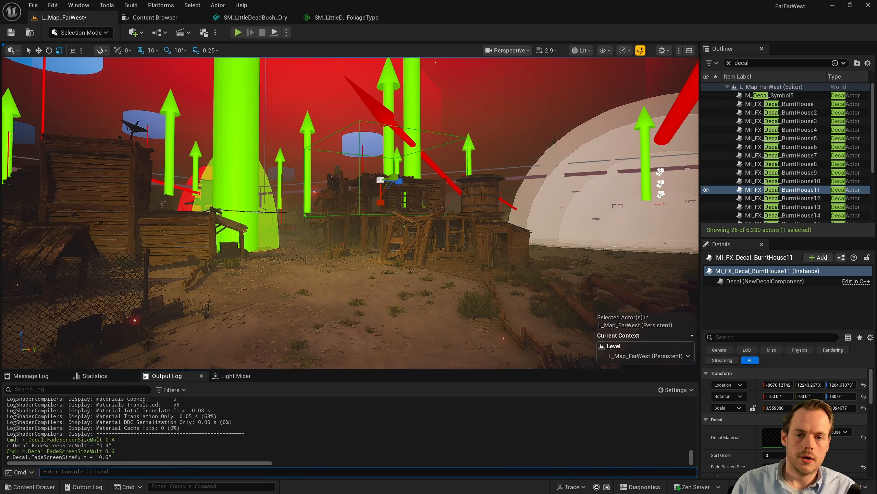
{"action": "right_click_drag", "start_coordinate": [393, 249], "coordinate": [296, 262]}
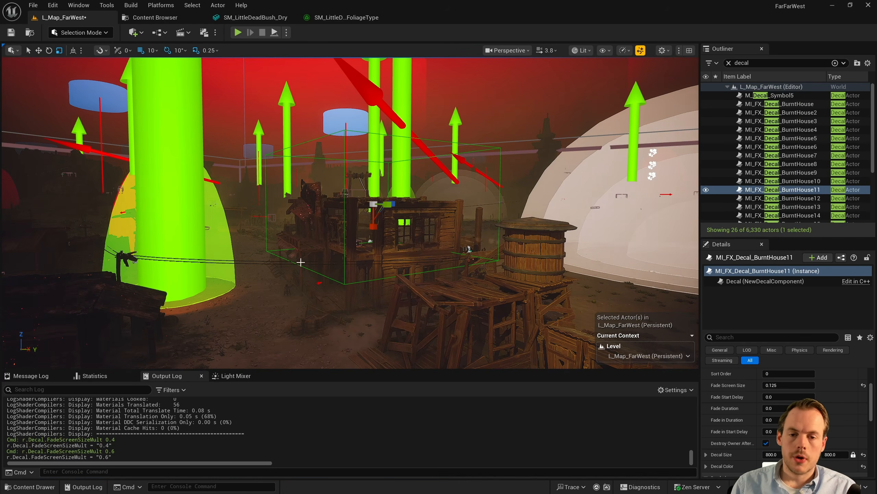
Step: Clear the selection and select every decal actor in the Outliner from M_Decal_Symbol5 to MI_FX_Decal_BurntHouse25
{"action": "key", "text": "Escape"}
{"action": "mouse_move", "coordinate": [350, 250]}
{"action": "right_mouse_down"}
{"action": "mouse_move", "coordinate": [332, 254]}
{"action": "mouse_move", "coordinate": [362, 255]}
{"action": "right_mouse_up"}
{"action": "scroll", "coordinate": [353, 255], "scroll_direction": "down", "scroll_amount": 2}
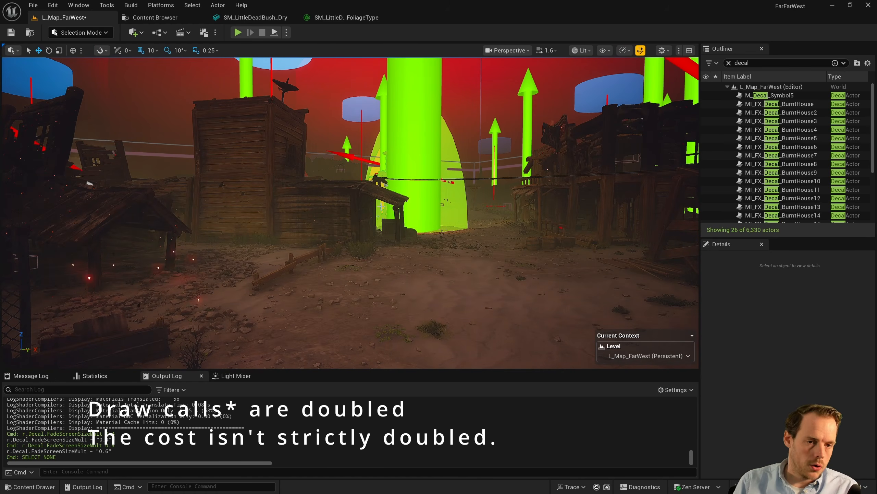
{"action": "right_click_drag", "start_coordinate": [381, 206], "coordinate": [415, 196]}
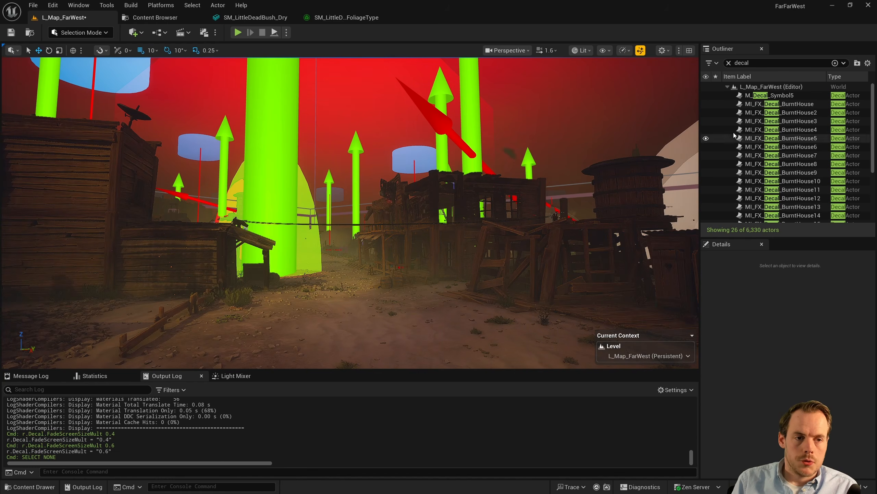
{"action": "left_click", "coordinate": [773, 95]}
{"action": "scroll", "coordinate": [784, 165], "scroll_direction": "down", "scroll_amount": 5}
{"action": "left_click", "coordinate": [776, 219], "text": "shift"}
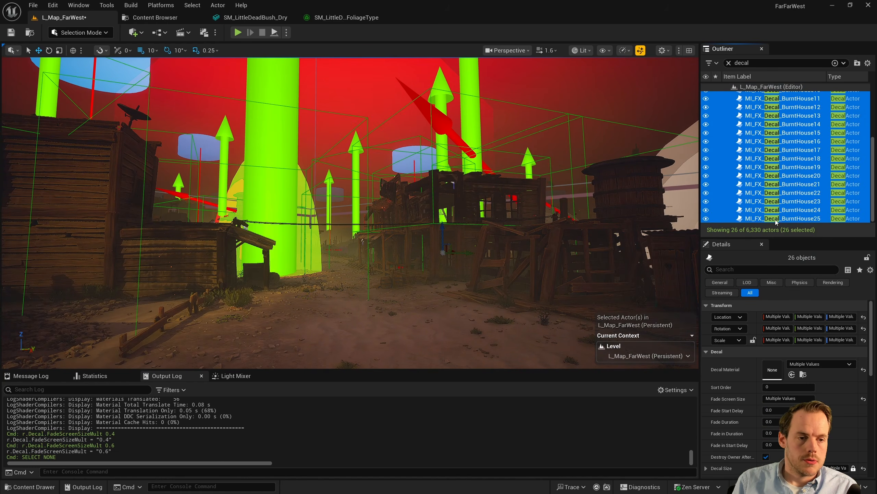
Step: Examine how the selected decals' boxes overlap across the burnt houses
{"action": "key", "text": "e"}
{"action": "right_click_drag", "start_coordinate": [432, 207], "coordinate": [387, 259]}
{"action": "scroll", "coordinate": [431, 237], "scroll_direction": "up", "scroll_amount": 3}
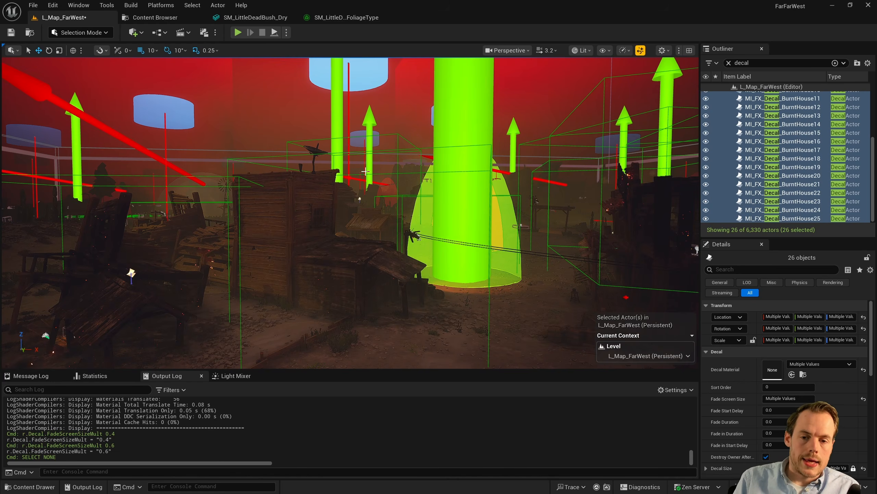
{"action": "right_click_drag", "start_coordinate": [325, 199], "coordinate": [354, 224]}
{"action": "scroll", "coordinate": [325, 218], "scroll_direction": "down", "scroll_amount": 2}
{"action": "right_click_drag", "start_coordinate": [520, 176], "coordinate": [513, 177]}
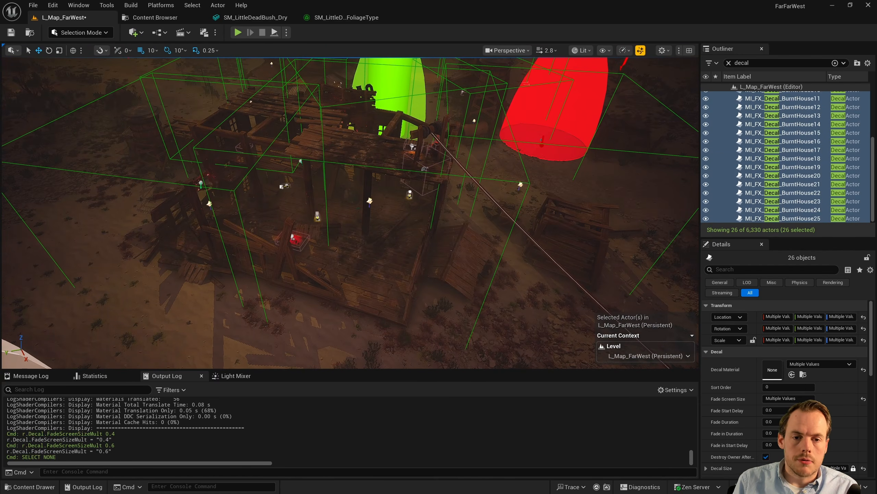
Step: Select the MI_FX_Decal_BurntHouse12 decal alone, filter its properties by "detail" and set Detail Mode to High
{"action": "left_click", "coordinate": [508, 176]}
{"action": "left_click", "coordinate": [369, 201]}
{"action": "right_click_drag", "start_coordinate": [370, 201], "coordinate": [366, 184]}
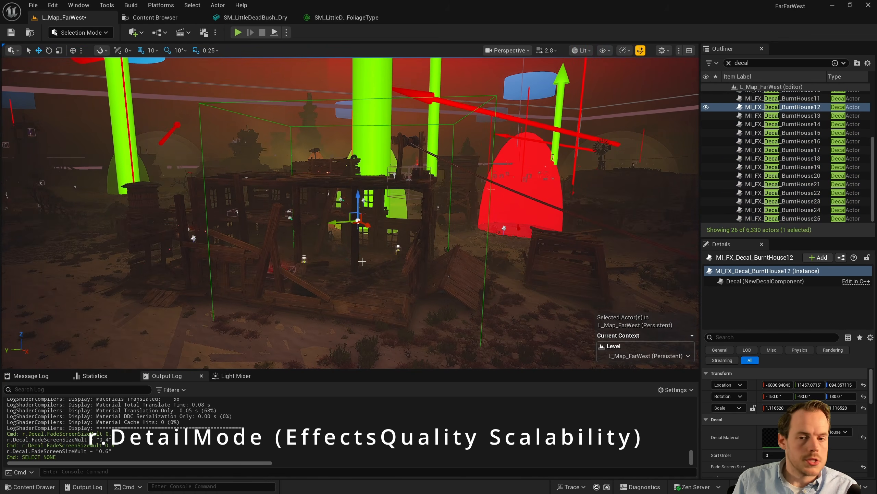
{"action": "left_click", "coordinate": [747, 338]}
{"action": "type", "text": "detail"}
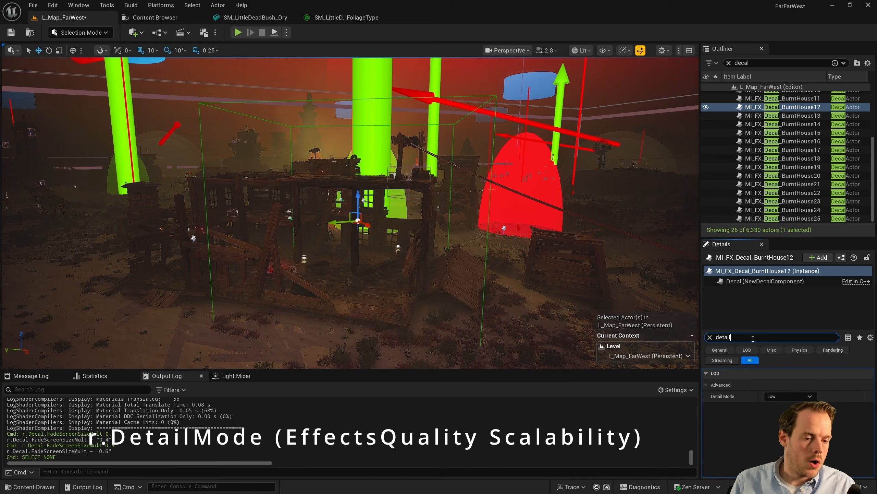
{"action": "left_click", "coordinate": [783, 399]}
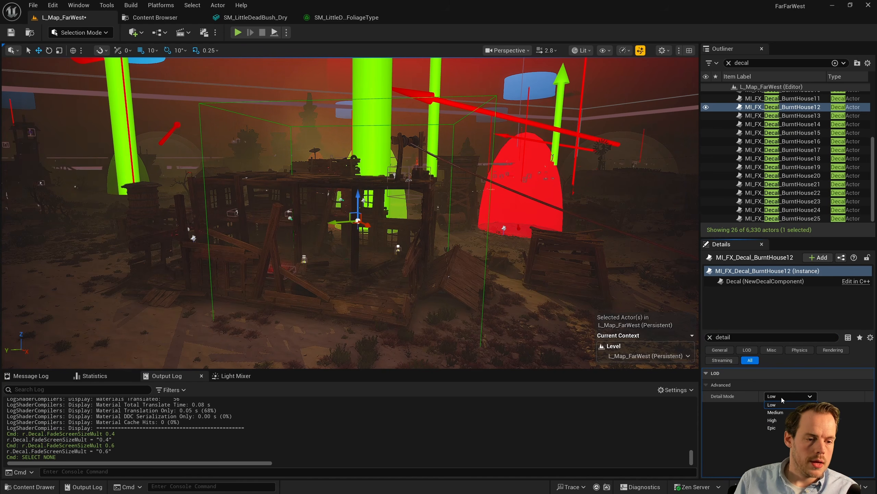
{"action": "left_click", "coordinate": [780, 421]}
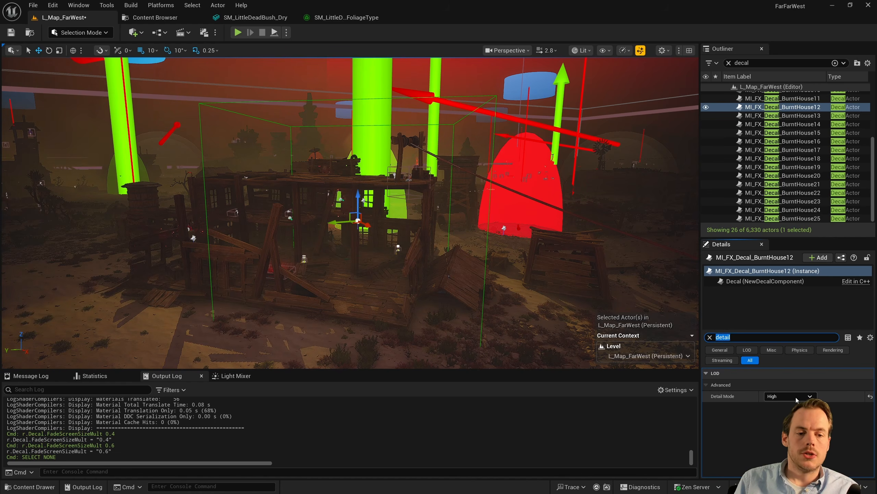
Step: Deselect the decal and display the GPU timings with the stat gpu console command
{"action": "right_click_drag", "start_coordinate": [518, 293], "coordinate": [518, 306]}
{"action": "key", "text": "w"}
{"action": "scroll", "coordinate": [518, 304], "scroll_direction": "down", "scroll_amount": 3}
{"action": "right_click_drag", "start_coordinate": [297, 249], "coordinate": [297, 249]}
{"action": "mouse_move", "coordinate": [236, 179]}
{"action": "right_mouse_down"}
{"action": "mouse_move", "coordinate": [236, 166]}
{"action": "mouse_move", "coordinate": [236, 179]}
{"action": "right_mouse_up"}
{"action": "key", "text": "s"}
{"action": "key", "text": "Escape"}
{"action": "key", "text": "grave"}
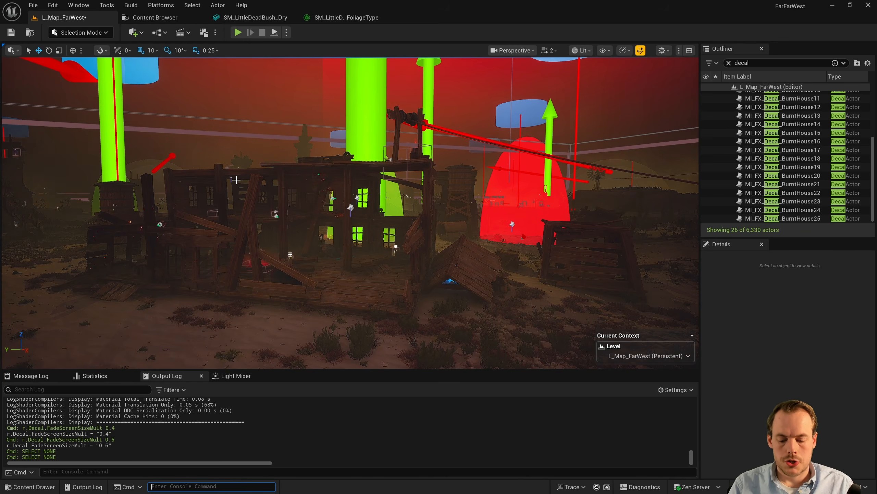
{"action": "type", "text": "stat gpu"}
{"action": "key", "text": "Return"}
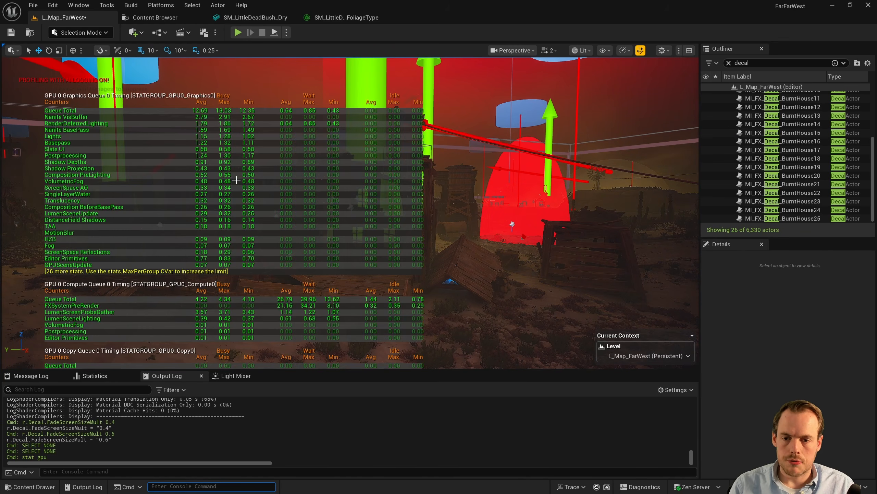
Step: Reselect the MI_FX_Decal_BurntHouse12 decal, lock the Details view to it and clear the selection
{"action": "right_click_drag", "start_coordinate": [236, 179], "coordinate": [236, 180]}
{"action": "right_click_drag", "start_coordinate": [345, 206], "coordinate": [317, 206]}
{"action": "left_click", "coordinate": [511, 167]}
{"action": "right_click_drag", "start_coordinate": [512, 167], "coordinate": [555, 160]}
{"action": "left_click", "coordinate": [868, 259]}
{"action": "mouse_move", "coordinate": [476, 247]}
{"action": "right_mouse_down"}
{"action": "mouse_move", "coordinate": [497, 244]}
{"action": "mouse_move", "coordinate": [480, 244]}
{"action": "right_mouse_up"}
{"action": "key", "text": "Escape"}
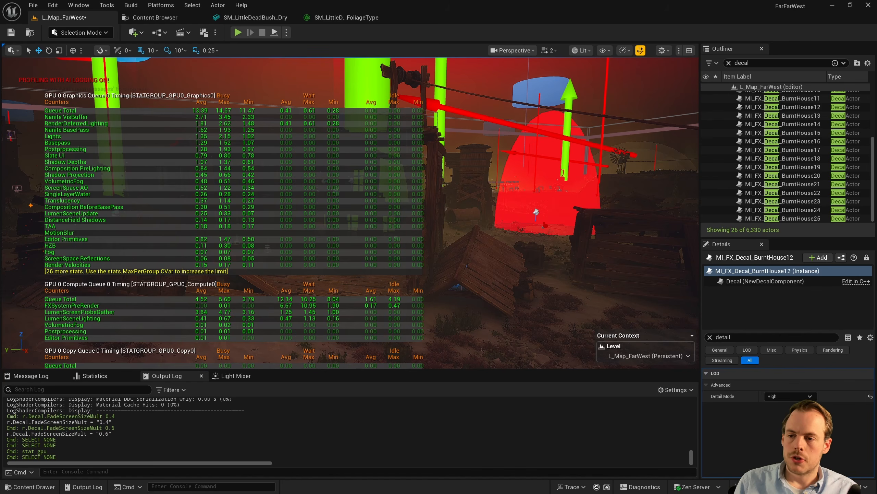
Step: Compare the composition passes in the GPU timings and set the MI_FX_Decal_BurntHouse12 decal's Detail Mode to Low
{"action": "left_click_drag", "start_coordinate": [126, 223], "coordinate": [20, 203]}
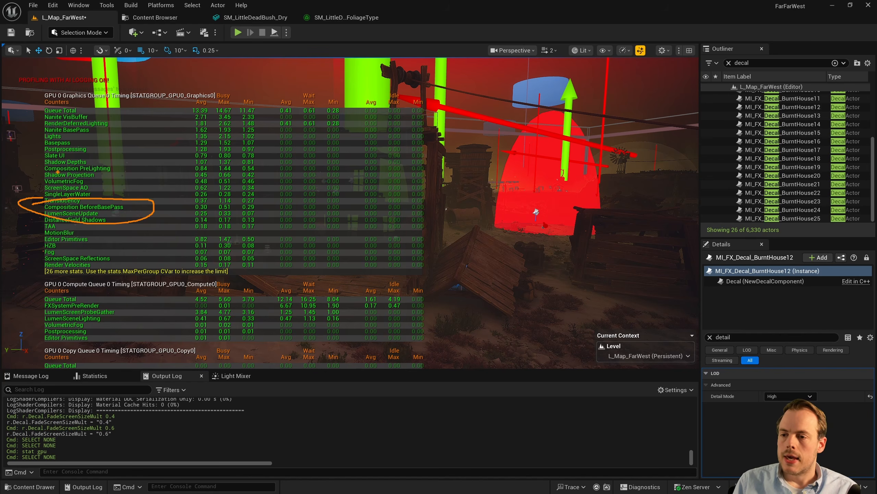
{"action": "left_click_drag", "start_coordinate": [128, 156], "coordinate": [48, 154]}
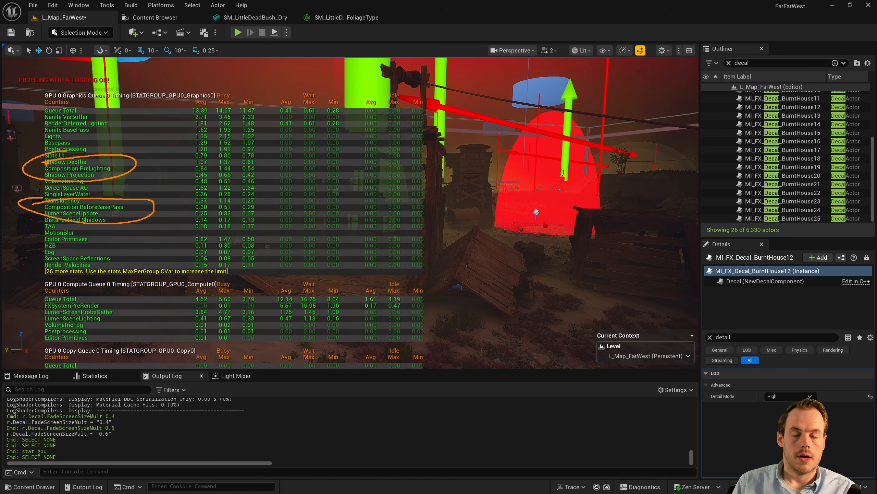
{"action": "key", "text": "Escape"}
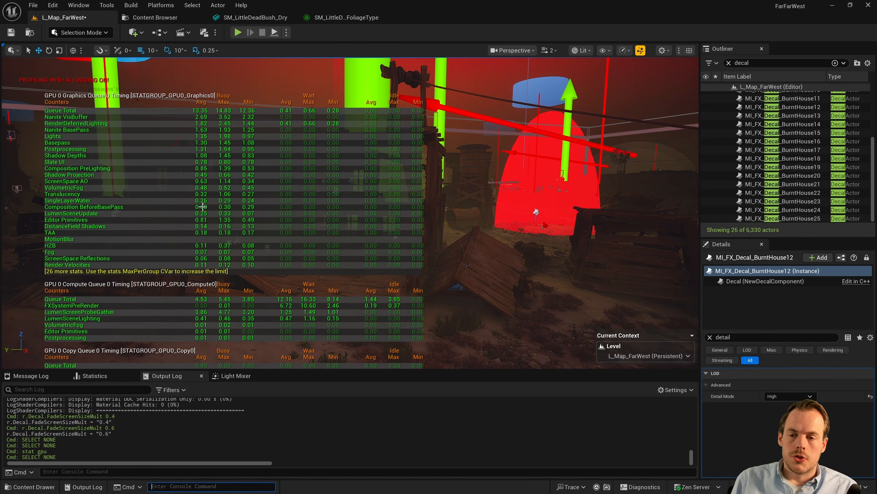
{"action": "left_click", "coordinate": [788, 396]}
{"action": "left_click", "coordinate": [782, 406]}
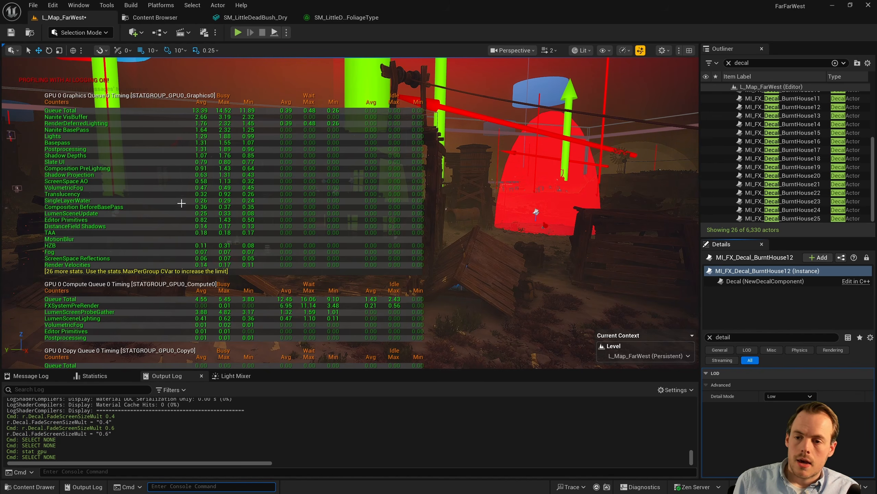
Step: From inside the burnt house, switch the decal's Detail Mode to High and back to Low to compare GPU timings
{"action": "key", "text": "a"}
{"action": "right_click_drag", "start_coordinate": [438, 247], "coordinate": [171, 188]}
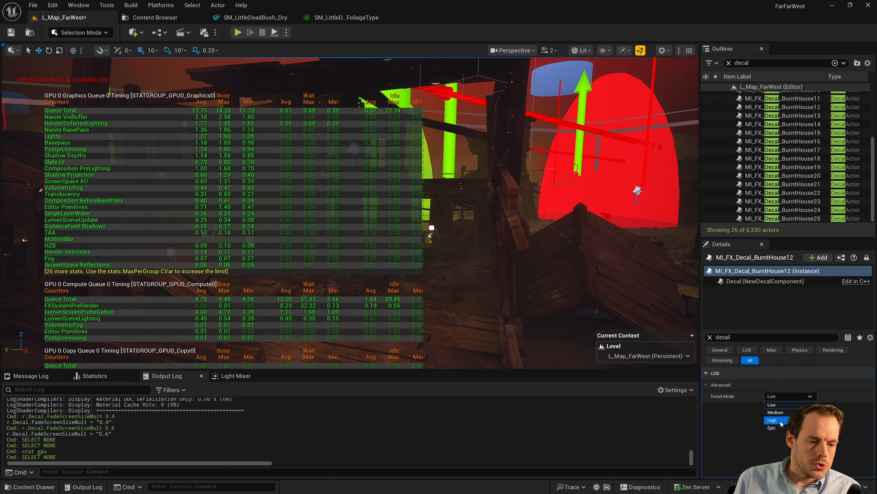
{"action": "left_click", "coordinate": [779, 420]}
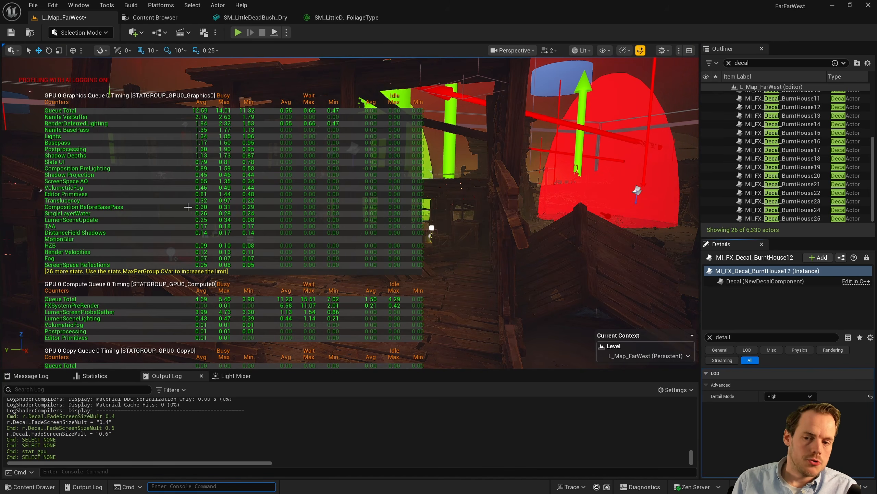
{"action": "left_click", "coordinate": [788, 396]}
{"action": "left_click", "coordinate": [775, 408]}
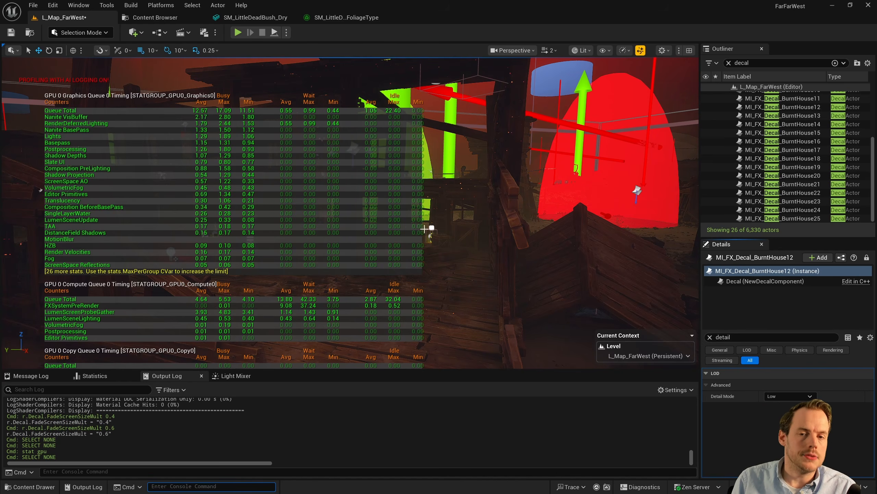
Step: Hide the GPU timings with the stat none console command and select all the decals listed in the Outliner
{"action": "type", "text": "stat none"}
{"action": "key", "text": "Return"}
{"action": "right_click_drag", "start_coordinate": [384, 221], "coordinate": [377, 204]}
{"action": "key", "text": "e"}
{"action": "scroll", "coordinate": [384, 223], "scroll_direction": "up", "scroll_amount": 3}
{"action": "scroll", "coordinate": [784, 127], "scroll_direction": "up", "scroll_amount": 4}
{"action": "scroll", "coordinate": [784, 108], "scroll_direction": "up", "scroll_amount": 2}
{"action": "key", "text": "ctrl+a"}
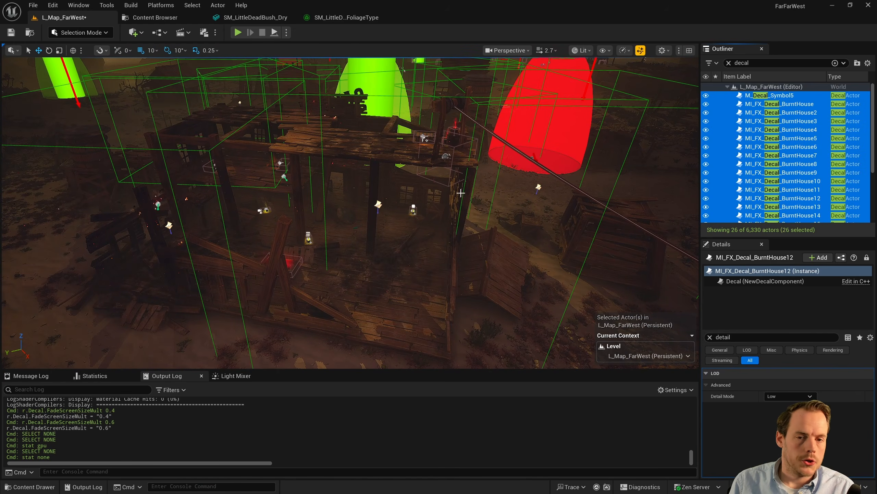
Step: Examine the selected decals' boxes around the burnt house
{"action": "key", "text": "f"}
{"action": "key", "text": "s"}
{"action": "right_click_drag", "start_coordinate": [358, 216], "coordinate": [477, 250]}
{"action": "key", "text": "w"}
{"action": "scroll", "coordinate": [357, 215], "scroll_direction": "down", "scroll_amount": 1}
{"action": "key", "text": "a"}
{"action": "key", "text": "e"}
{"action": "right_click_drag", "start_coordinate": [351, 232], "coordinate": [353, 233]}
{"action": "key", "text": "d"}
{"action": "right_click_drag", "start_coordinate": [409, 221], "coordinate": [332, 227]}
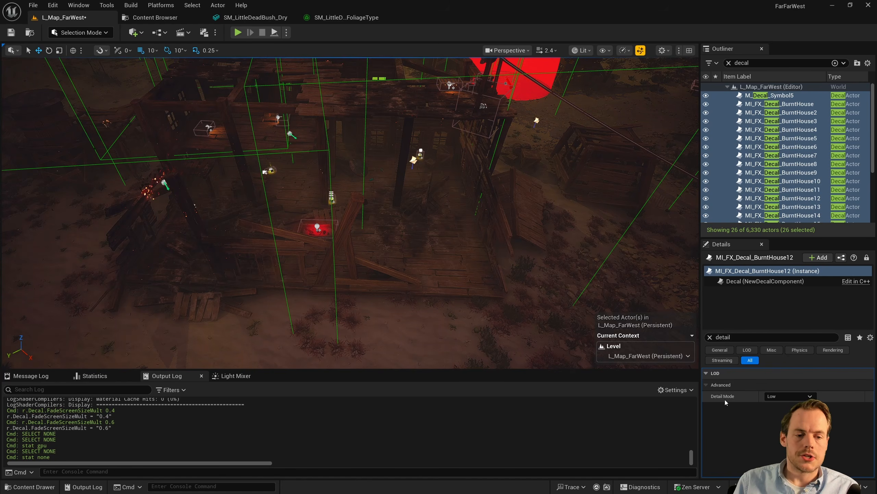
Step: Look up the r.DetailMode console variable
{"action": "left_click", "coordinate": [156, 471]}
{"action": "type", "text": "r.detailmod"}
{"action": "key", "text": "Tab"}
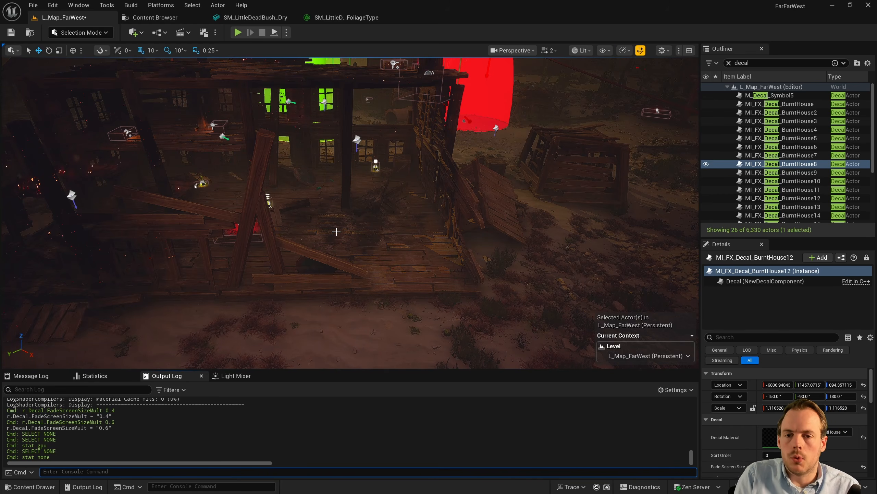
Step: Locate the MI_FX_Decal_BurntHouse material instance from the decal's properties and place it on open ground as a new decal
{"action": "double_click", "coordinate": [769, 437]}
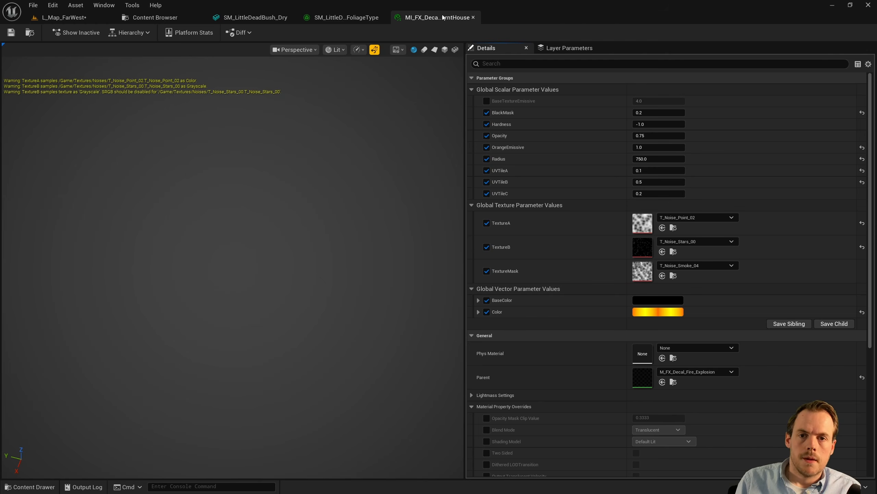
{"action": "left_click", "coordinate": [30, 33]}
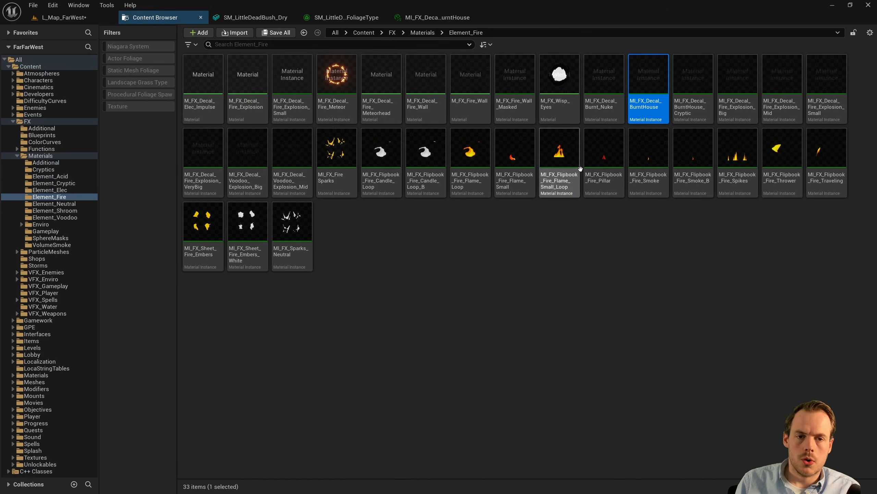
{"action": "left_click_drag", "start_coordinate": [660, 80], "coordinate": [626, 124]}
{"action": "right_click_drag", "start_coordinate": [626, 124], "coordinate": [653, 148]}
{"action": "key", "text": "w"}
{"action": "scroll", "coordinate": [670, 121], "scroll_direction": "up", "scroll_amount": 4}
{"action": "key", "text": "a"}
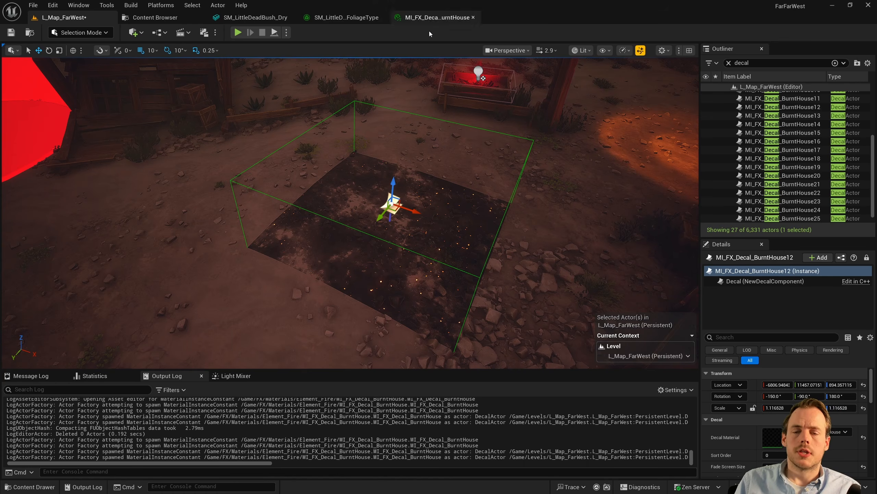
Step: Examine from above how the burnt texture covers the area inside the new decal's box
{"action": "key", "text": "e"}
{"action": "right_click_drag", "start_coordinate": [359, 217], "coordinate": [357, 310]}
{"action": "key", "text": "w"}
{"action": "key", "text": "w"}
{"action": "scroll", "coordinate": [375, 205], "scroll_direction": "up", "scroll_amount": 2}
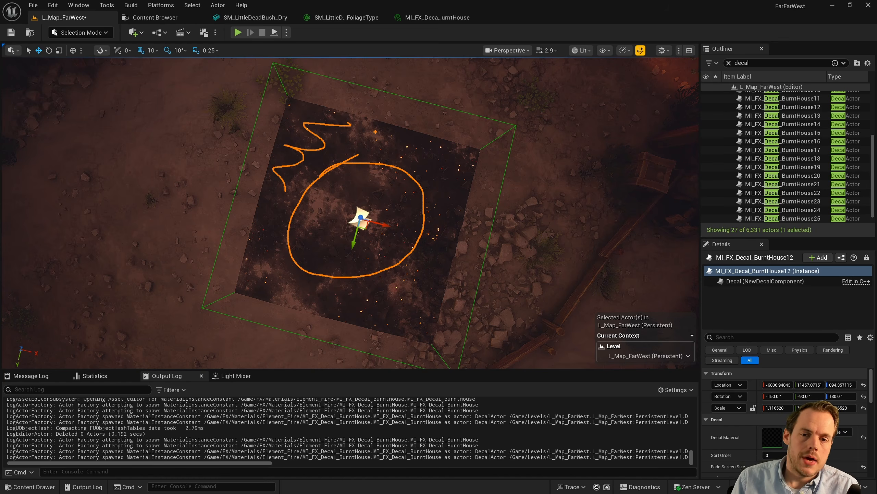
{"action": "key", "text": "Escape"}
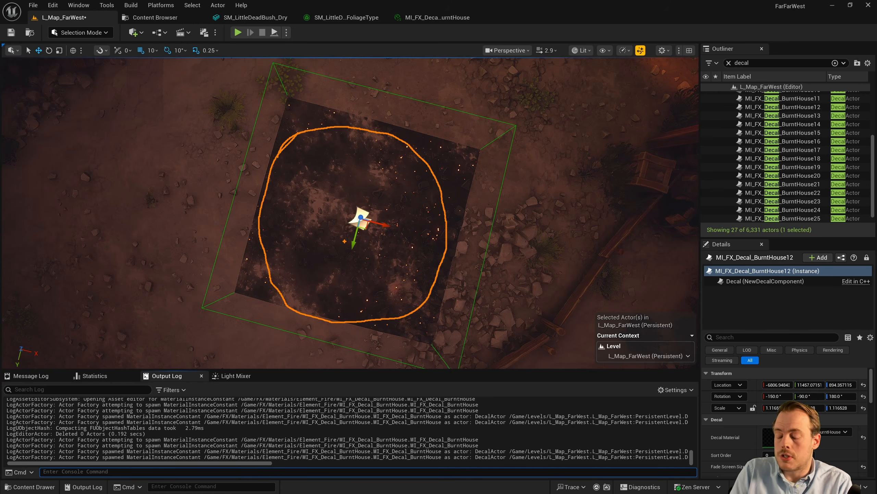
{"action": "right_click_drag", "start_coordinate": [345, 241], "coordinate": [346, 166]}
{"action": "scroll", "coordinate": [349, 159], "scroll_direction": "down", "scroll_amount": 3}
{"action": "scroll", "coordinate": [348, 157], "scroll_direction": "up", "scroll_amount": 1}
{"action": "key", "text": "f"}
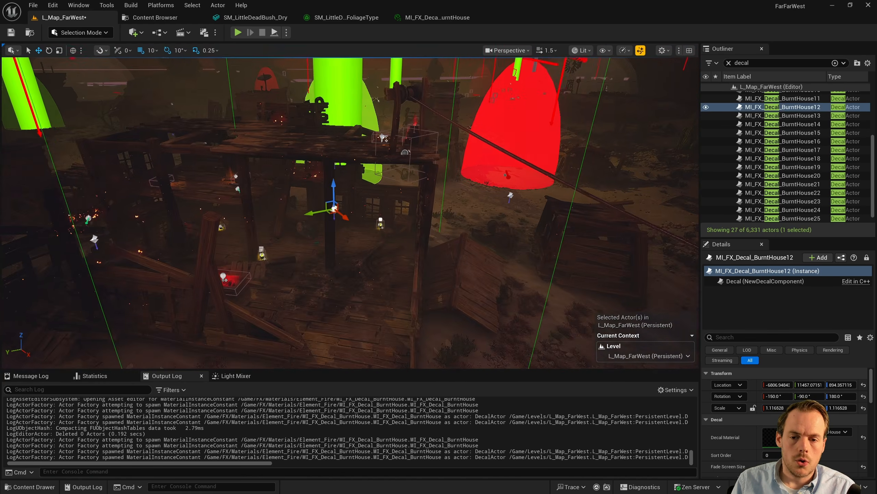
Step: Select the newly placed test decal, enlarge its box and raise it about 100 units above the ground
{"action": "left_click", "coordinate": [412, 270]}
{"action": "key", "text": "f"}
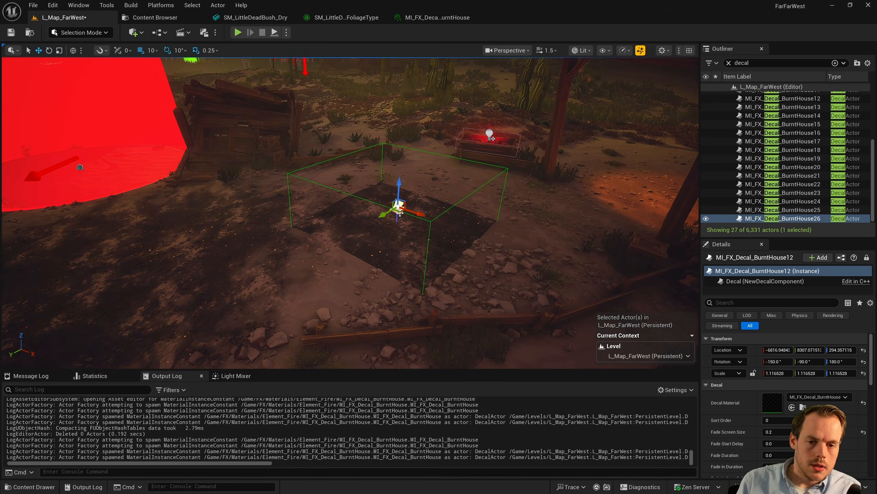
{"action": "scroll", "coordinate": [79, 117], "scroll_direction": "down", "scroll_amount": 5}
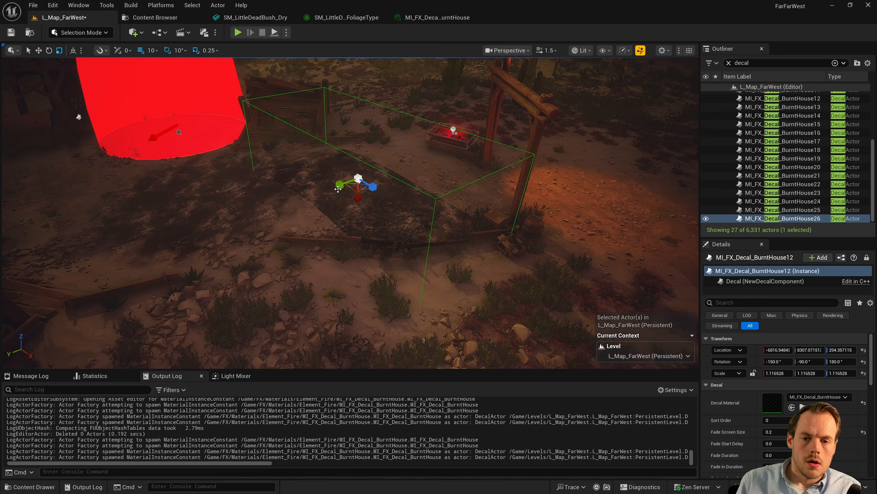
{"action": "left_click_drag", "start_coordinate": [340, 184], "coordinate": [507, 145]}
{"action": "key", "text": "w"}
{"action": "key", "text": "e"}
{"action": "key", "text": "w"}
{"action": "left_click_drag", "start_coordinate": [358, 160], "coordinate": [424, 183]}
Step: Scale the test decal's box further in width and depth around the wooden frame
{"action": "right_click_drag", "start_coordinate": [423, 183], "coordinate": [449, 192]}
{"action": "right_click_drag", "start_coordinate": [481, 290], "coordinate": [485, 289]}
{"action": "key", "text": "e"}
{"action": "key", "text": "r"}
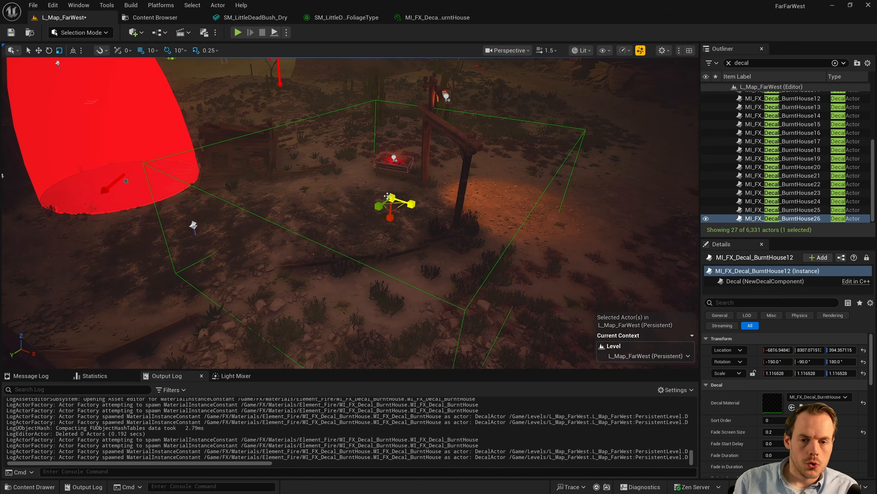
{"action": "left_click_drag", "start_coordinate": [390, 218], "coordinate": [317, 253]}
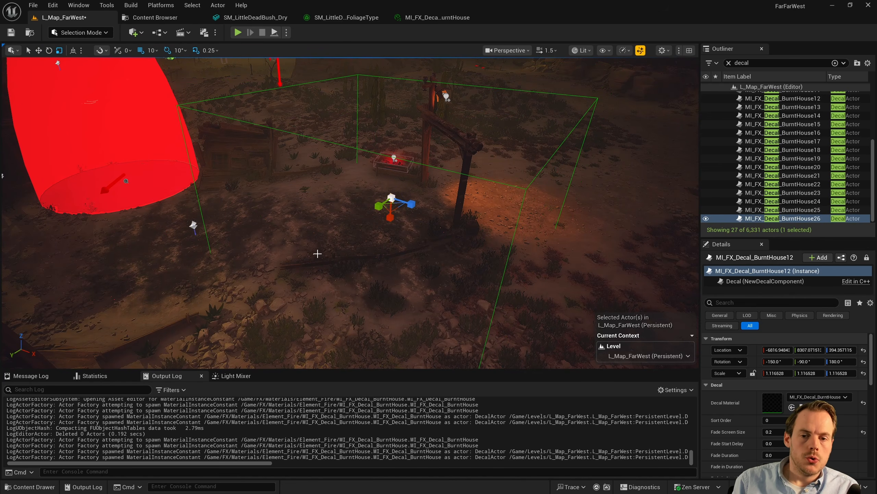
Step: Show the MI_FX_Decal_BurntHouse material instance in a floating window over the level to see its Radius parameter
{"action": "left_click", "coordinate": [432, 16]}
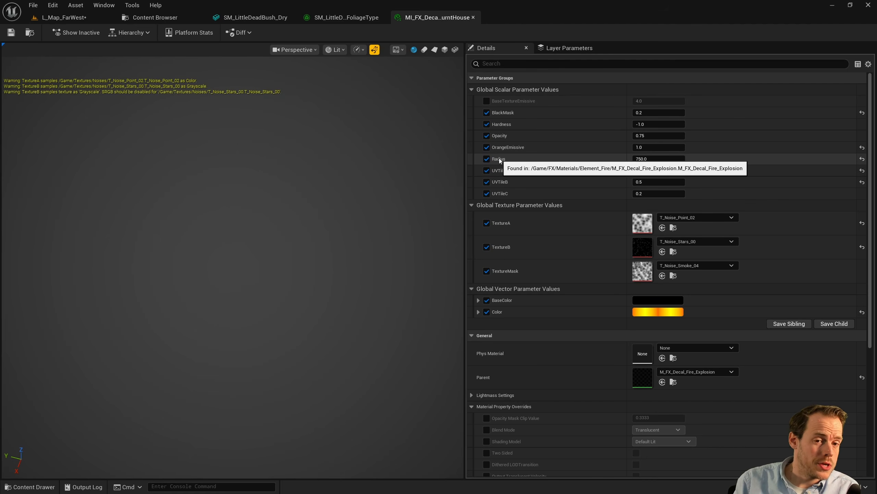
{"action": "left_click_drag", "start_coordinate": [428, 21], "coordinate": [713, 284]}
{"action": "left_click", "coordinate": [82, 23]}
Step: Try different Radius and Hardness values in the material instance while viewing the burnt houses
{"action": "mouse_move", "coordinate": [771, 424]}
{"action": "left_mouse_down"}
{"action": "mouse_move", "coordinate": [750, 424]}
{"action": "mouse_move", "coordinate": [777, 425]}
{"action": "mouse_move", "coordinate": [760, 425]}
{"action": "left_mouse_up"}
{"action": "right_click_drag", "start_coordinate": [455, 235], "coordinate": [604, 268]}
{"action": "key", "text": "w"}
{"action": "scroll", "coordinate": [456, 235], "scroll_direction": "up", "scroll_amount": 1}
{"action": "key", "text": "e"}
{"action": "mouse_move", "coordinate": [765, 424]}
{"action": "left_mouse_down"}
{"action": "mouse_move", "coordinate": [756, 425]}
{"action": "mouse_move", "coordinate": [767, 428]}
{"action": "left_mouse_up"}
{"action": "right_click_drag", "start_coordinate": [449, 222], "coordinate": [459, 247]}
{"action": "key", "text": "s"}
{"action": "key", "text": "w"}
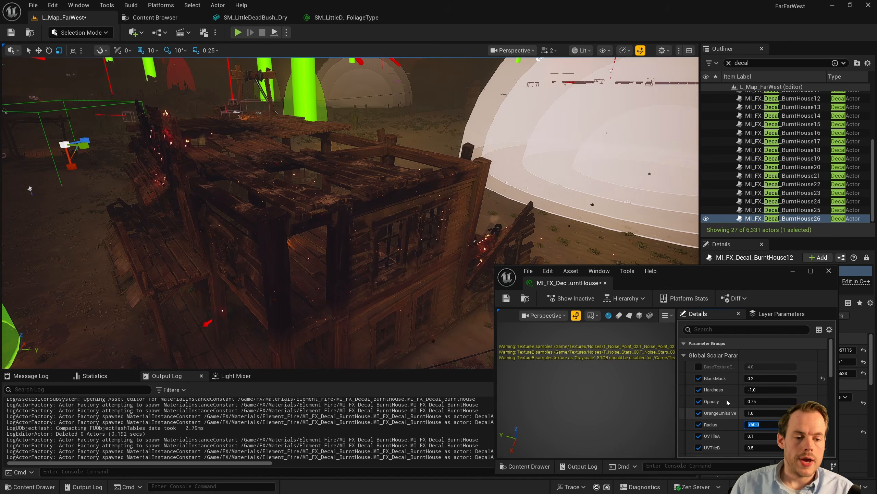
{"action": "mouse_move", "coordinate": [755, 389]}
{"action": "left_mouse_down"}
{"action": "mouse_move", "coordinate": [784, 389]}
{"action": "mouse_move", "coordinate": [763, 389]}
{"action": "left_mouse_up"}
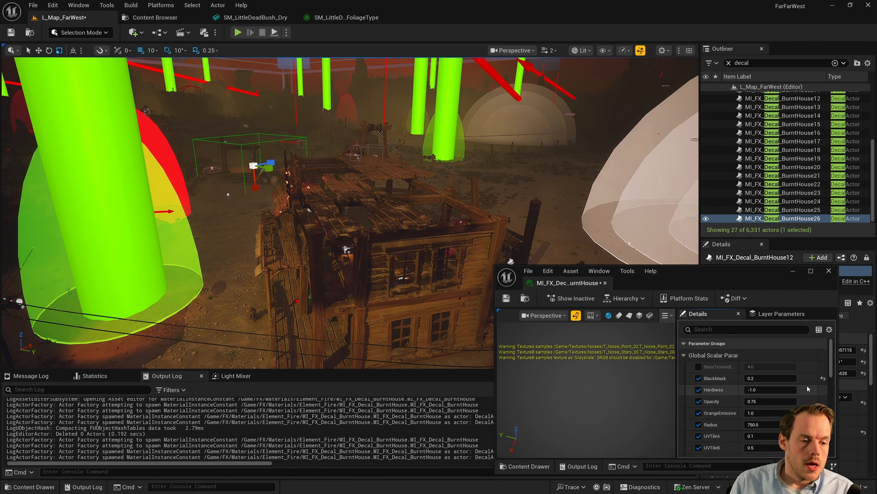
Step: Select the MI_FX_Decal_BurntHouse3 decal on the collapsed burnt house with the wooden balcony
{"action": "key", "text": "w"}
{"action": "mouse_move", "coordinate": [366, 246]}
{"action": "right_mouse_down"}
{"action": "mouse_move", "coordinate": [331, 221]}
{"action": "mouse_move", "coordinate": [263, 214]}
{"action": "mouse_move", "coordinate": [311, 221]}
{"action": "mouse_move", "coordinate": [372, 255]}
{"action": "right_mouse_up"}
{"action": "scroll", "coordinate": [366, 245], "scroll_direction": "up", "scroll_amount": 4}
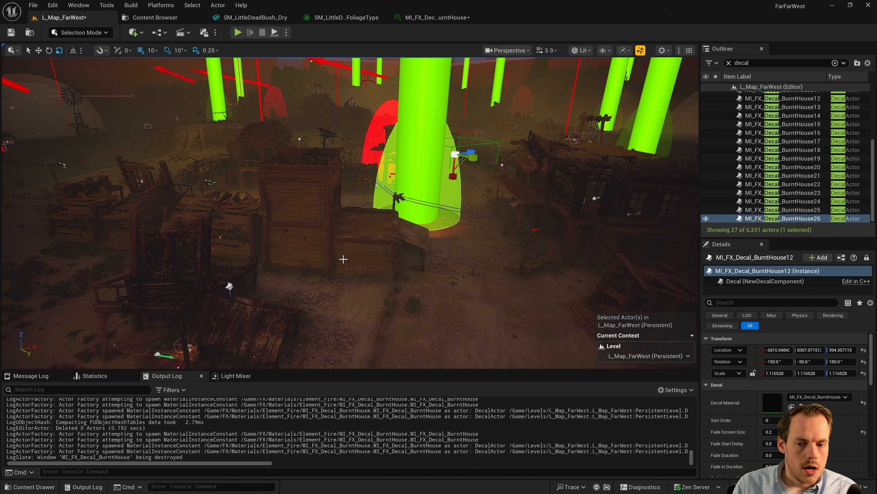
{"action": "right_click_drag", "start_coordinate": [343, 258], "coordinate": [318, 269]}
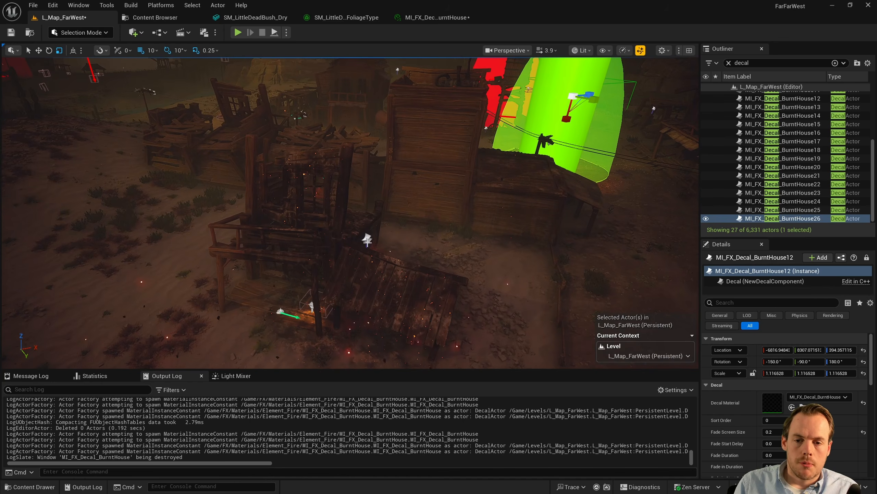
{"action": "left_click", "coordinate": [367, 240]}
Step: Examine up close how the MI_FX_Decal_BurntHouse3 decal affects the house's planks and beams
{"action": "right_click_drag", "start_coordinate": [367, 241], "coordinate": [367, 221]}
{"action": "key", "text": "w"}
{"action": "right_click_drag", "start_coordinate": [331, 265], "coordinate": [312, 233]}
{"action": "key", "text": "d"}
{"action": "key", "text": "a"}
{"action": "key", "text": "w"}
{"action": "left_click_drag", "start_coordinate": [461, 218], "coordinate": [349, 222]}
{"action": "right_click_drag", "start_coordinate": [348, 222], "coordinate": [347, 232]}
{"action": "key", "text": "w"}
{"action": "right_click_drag", "start_coordinate": [397, 143], "coordinate": [406, 148]}
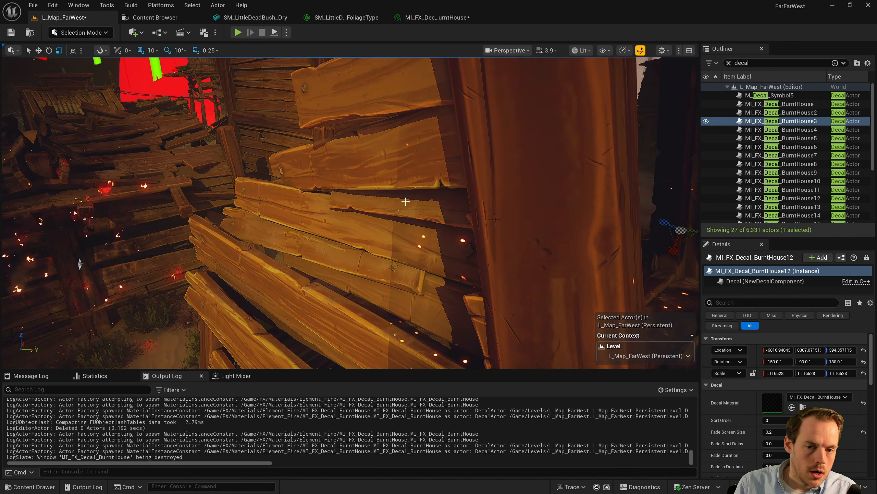
{"action": "right_click_drag", "start_coordinate": [393, 178], "coordinate": [421, 194]}
Step: Float the MI_FX_Decal_BurntHouse material instance over the level again and set its Radius to about 688
{"action": "left_click_drag", "start_coordinate": [436, 18], "coordinate": [716, 280]}
{"action": "left_click", "coordinate": [69, 18]}
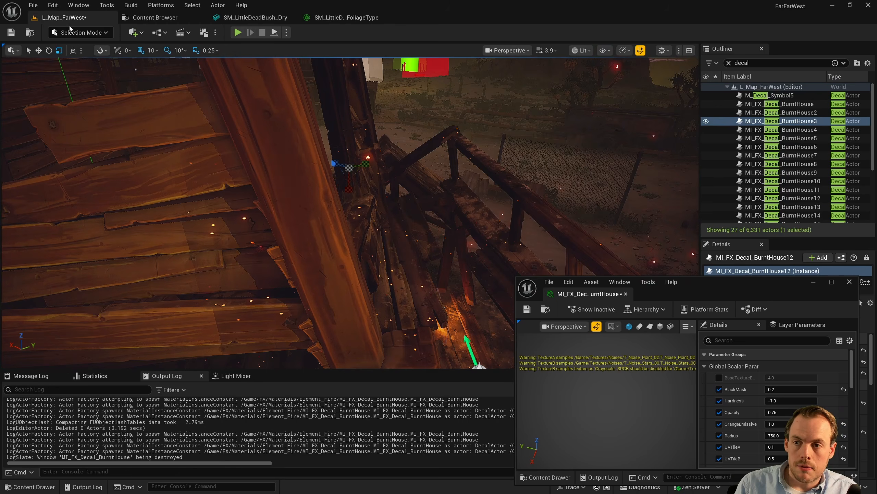
{"action": "mouse_move", "coordinate": [778, 436]}
{"action": "left_mouse_down"}
{"action": "mouse_move", "coordinate": [769, 436]}
{"action": "mouse_move", "coordinate": [791, 435]}
{"action": "mouse_move", "coordinate": [777, 435]}
{"action": "left_mouse_up"}
{"action": "key", "text": "s"}
{"action": "right_click_drag", "start_coordinate": [393, 211], "coordinate": [359, 202]}
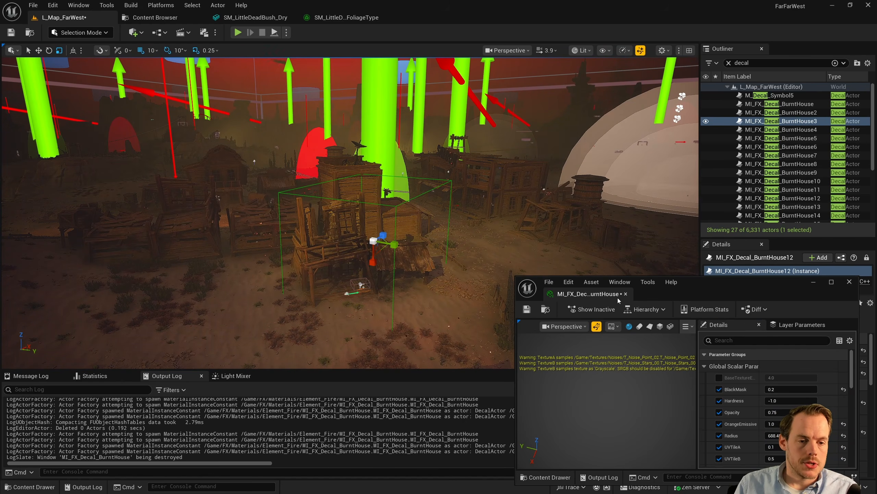
Step: Open the material instance's parent material, M_FX_Decal_Fire_Explosion
{"action": "left_click_drag", "start_coordinate": [618, 301], "coordinate": [164, 228]}
{"action": "scroll", "coordinate": [319, 296], "scroll_direction": "down", "scroll_amount": 5}
{"action": "double_click", "coordinate": [319, 296]}
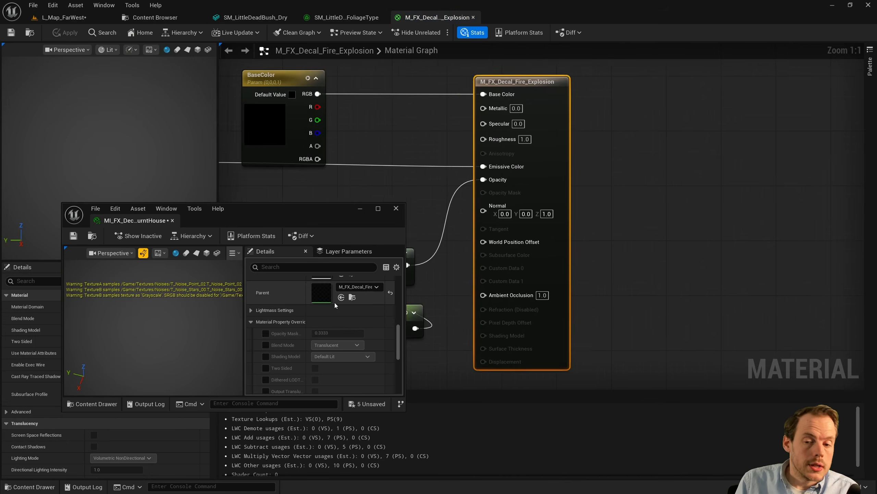
{"action": "left_click", "coordinate": [171, 221]}
Step: Examine the material graph to trace how the Radius and Hardness parameters feed the SphereMask
{"action": "right_click_drag", "start_coordinate": [356, 204], "coordinate": [534, 220]}
{"action": "scroll", "coordinate": [546, 215], "scroll_direction": "down", "scroll_amount": 3}
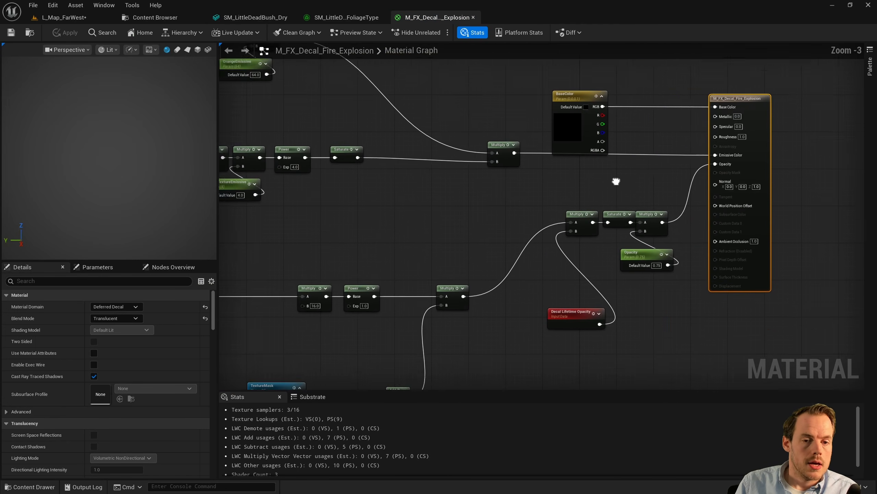
{"action": "scroll", "coordinate": [541, 311], "scroll_direction": "up", "scroll_amount": 1}
{"action": "right_click_drag", "start_coordinate": [541, 311], "coordinate": [864, 226]}
{"action": "right_click_drag", "start_coordinate": [506, 135], "coordinate": [711, 248]}
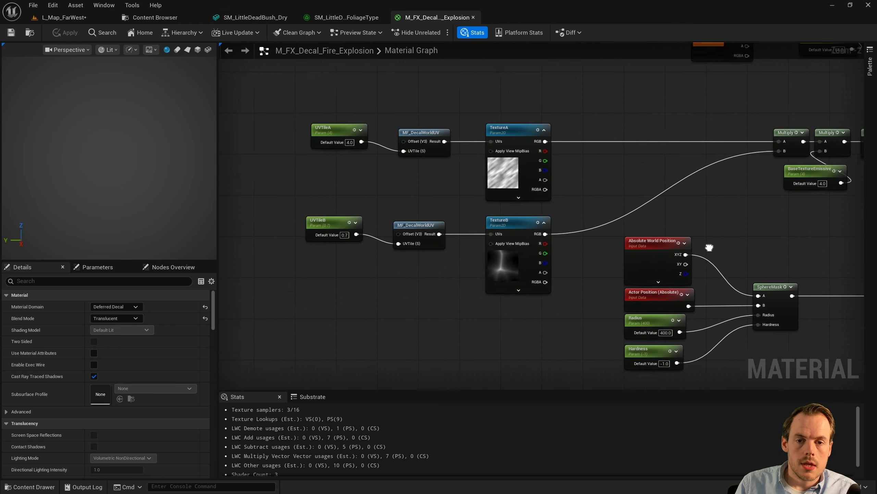
{"action": "left_click", "coordinate": [99, 33]}
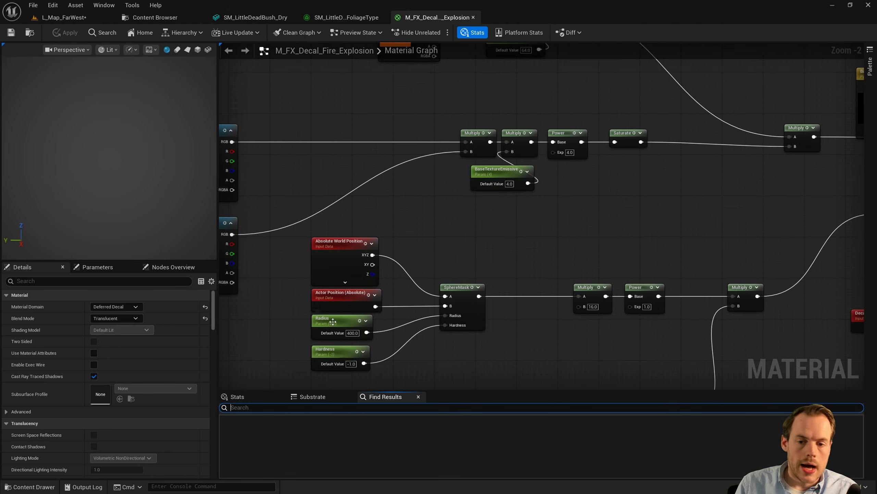
{"action": "left_click", "coordinate": [333, 321]}
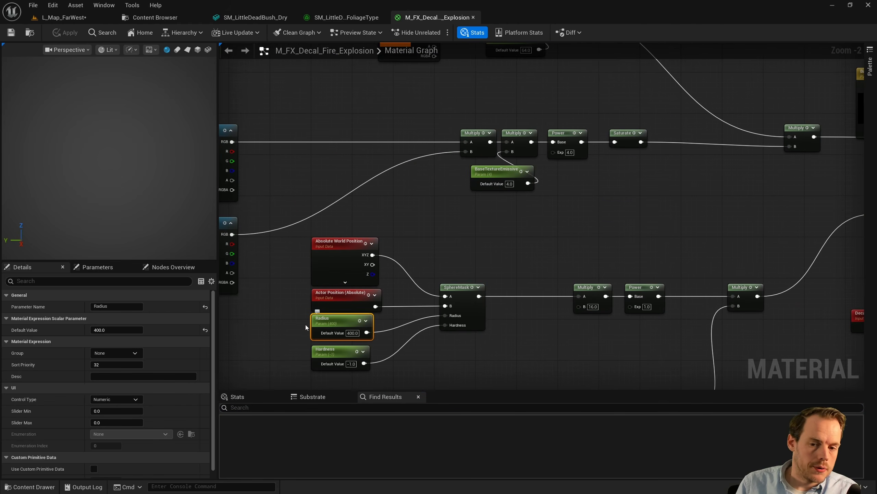
{"action": "right_click_drag", "start_coordinate": [450, 252], "coordinate": [495, 182]}
{"action": "left_click", "coordinate": [518, 262]}
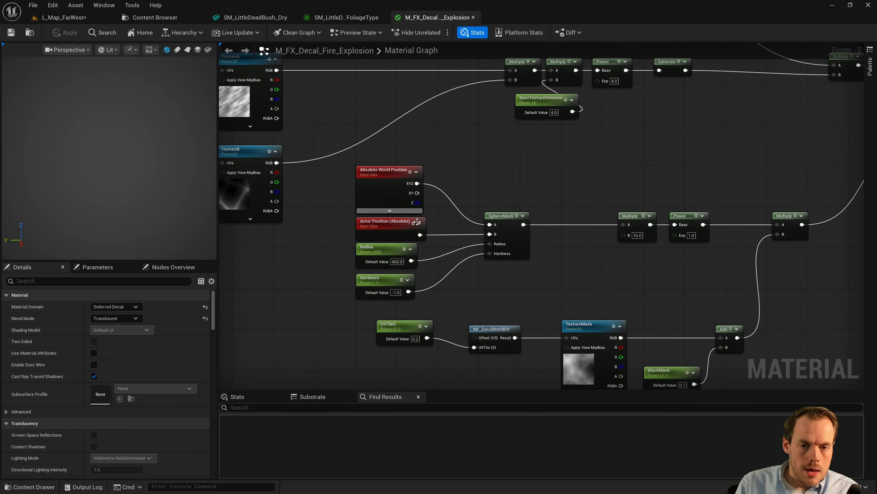
Step: Move the UVTileC and MF_DecalWorldUV nodes aside and add an Object Scale node near the Radius parameter
{"action": "right_click_drag", "start_coordinate": [449, 323], "coordinate": [469, 251]}
{"action": "left_click_drag", "start_coordinate": [384, 242], "coordinate": [522, 253]}
{"action": "left_click", "coordinate": [522, 254]}
{"action": "left_click_drag", "start_coordinate": [381, 245], "coordinate": [456, 337]}
{"action": "right_click", "coordinate": [479, 243]}
{"action": "type", "text": "object scal"}
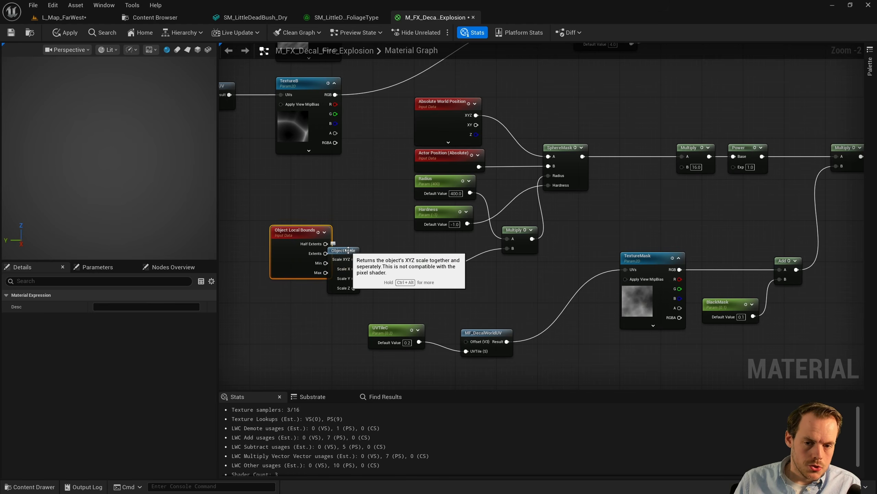
Step: Delete the Object Scale node beside Object Local Bounds
{"action": "left_click", "coordinate": [364, 255]}
{"action": "left_click_drag", "start_coordinate": [364, 255], "coordinate": [369, 250]}
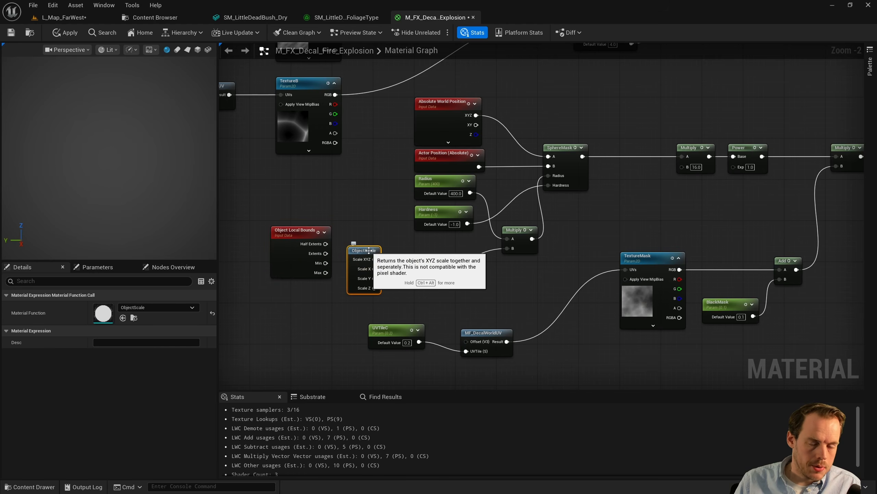
{"action": "key", "text": "Delete"}
Step: Try Object Local Bounds and Object Bounds as the input of the Abs node
{"action": "left_click_drag", "start_coordinate": [285, 268], "coordinate": [343, 273]}
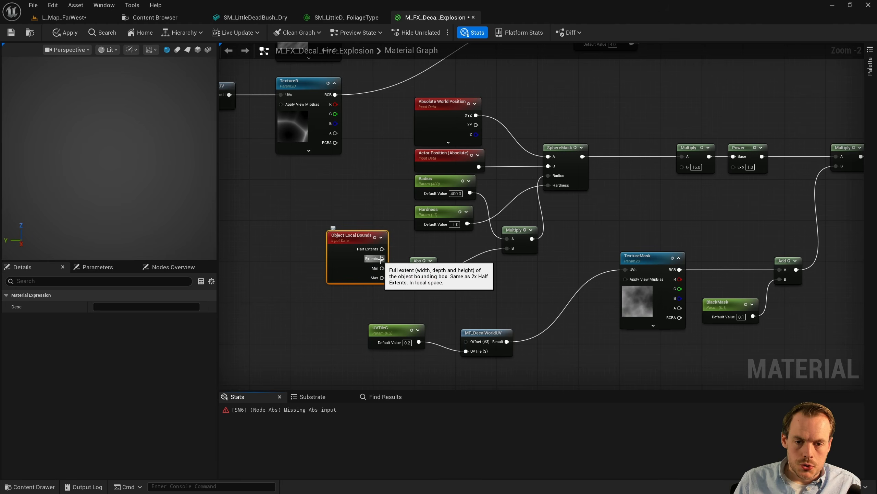
{"action": "left_click_drag", "start_coordinate": [381, 258], "coordinate": [436, 269]}
{"action": "left_click", "coordinate": [341, 312]}
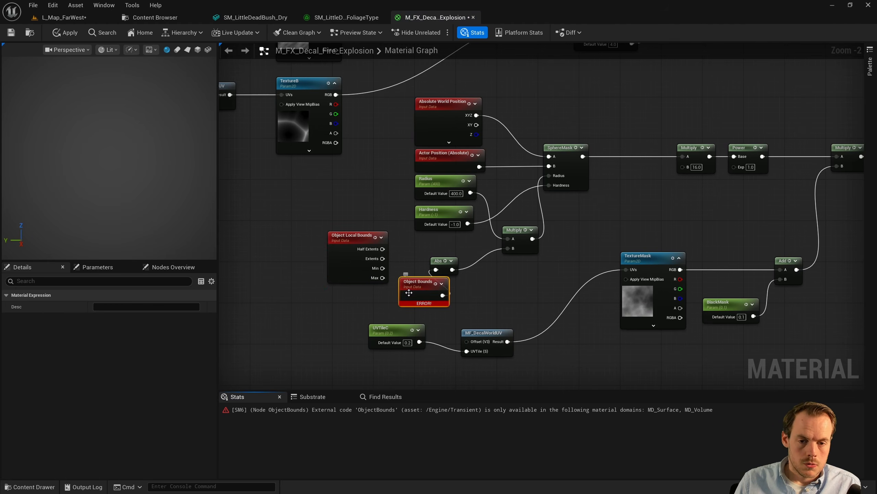
{"action": "key", "text": "Delete"}
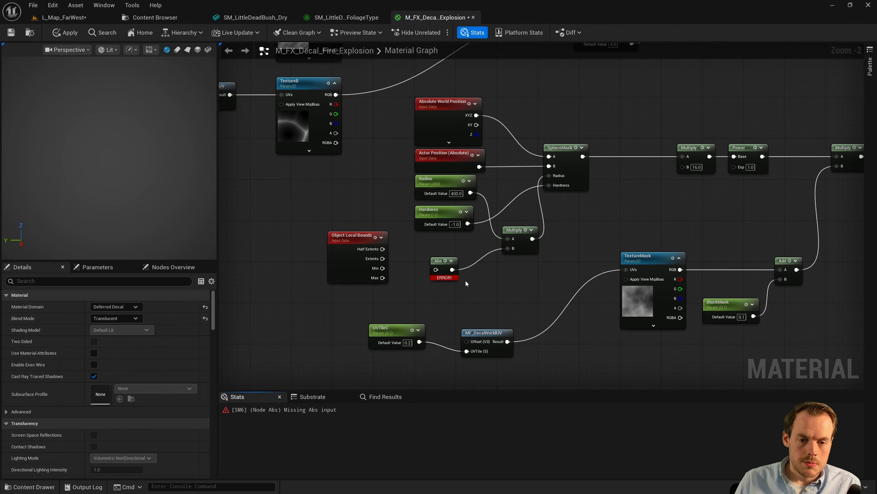
Step: Search the available material nodes for object and look through the matches for another size source
{"action": "right_click", "coordinate": [465, 290]}
{"action": "type", "text": "object"}
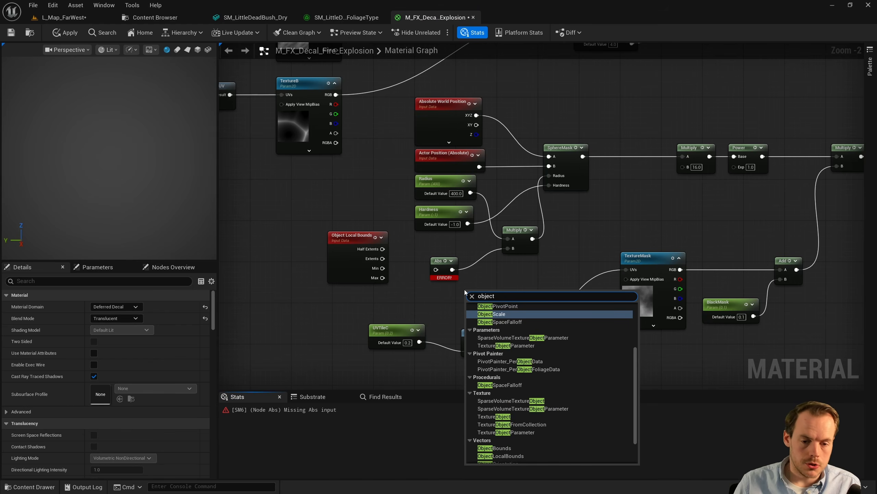
{"action": "scroll", "coordinate": [525, 395], "scroll_direction": "down", "scroll_amount": 3}
{"action": "scroll", "coordinate": [555, 395], "scroll_direction": "up", "scroll_amount": 3}
{"action": "scroll", "coordinate": [556, 395], "scroll_direction": "up", "scroll_amount": 1}
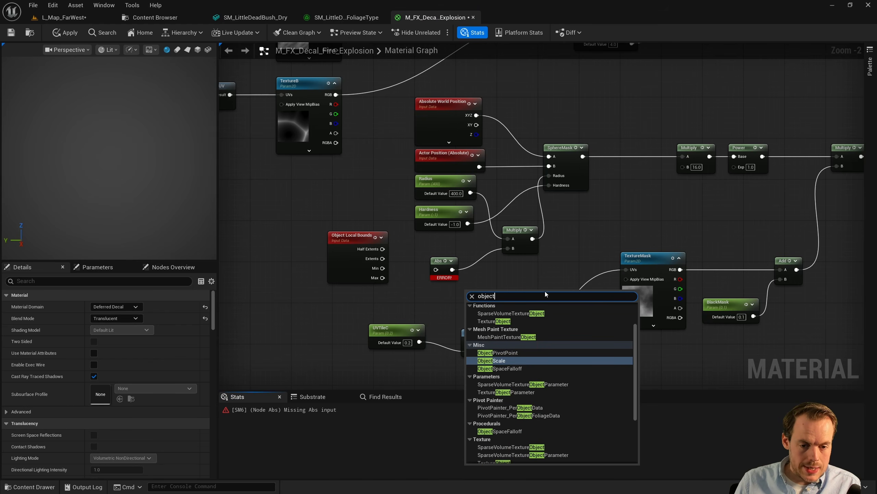
{"action": "left_click", "coordinate": [501, 258]}
Step: Remove the Object Local Bounds, Abs and Multiply nodes and wire the Radius parameter directly into the SphereMask's Radius input
{"action": "left_click_drag", "start_coordinate": [318, 288], "coordinate": [478, 261]}
{"action": "key", "text": "Delete"}
{"action": "left_click_drag", "start_coordinate": [471, 192], "coordinate": [549, 176]}
{"action": "left_click", "coordinate": [515, 231]}
{"action": "key", "text": "Delete"}
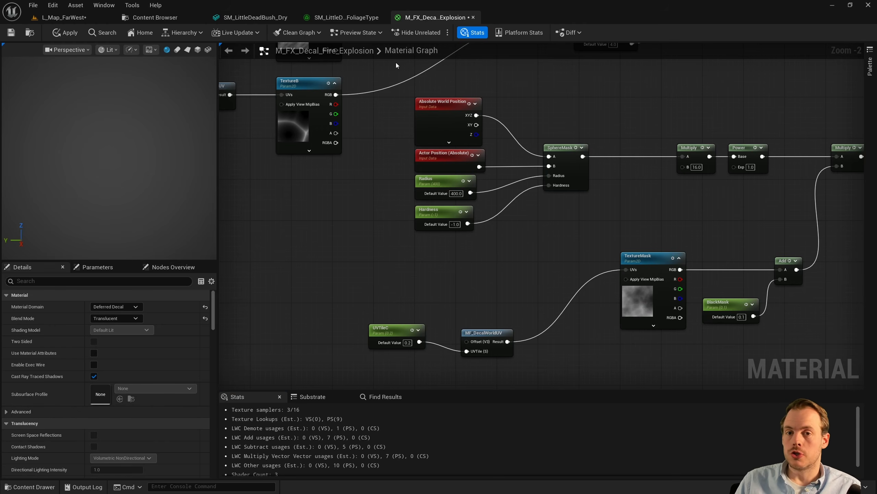
Step: Return to the L_Map_FarWest level and look through MI_FX_Decal_BurntHouse12's details for per-decal data options
{"action": "left_click", "coordinate": [78, 19]}
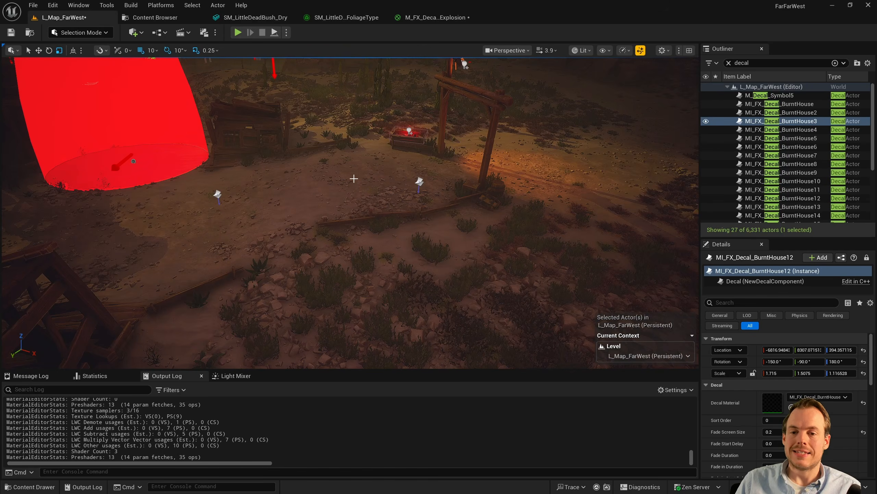
{"action": "left_click", "coordinate": [405, 183]}
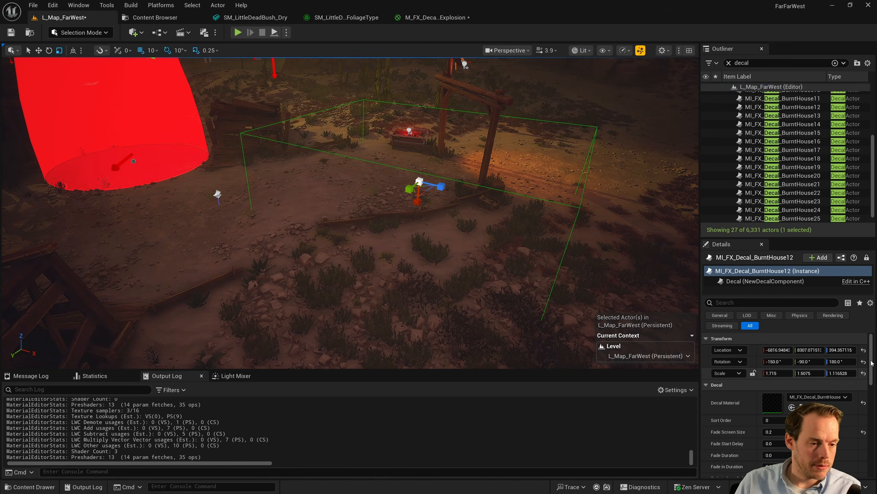
{"action": "scroll", "coordinate": [871, 352], "scroll_direction": "down", "scroll_amount": 3}
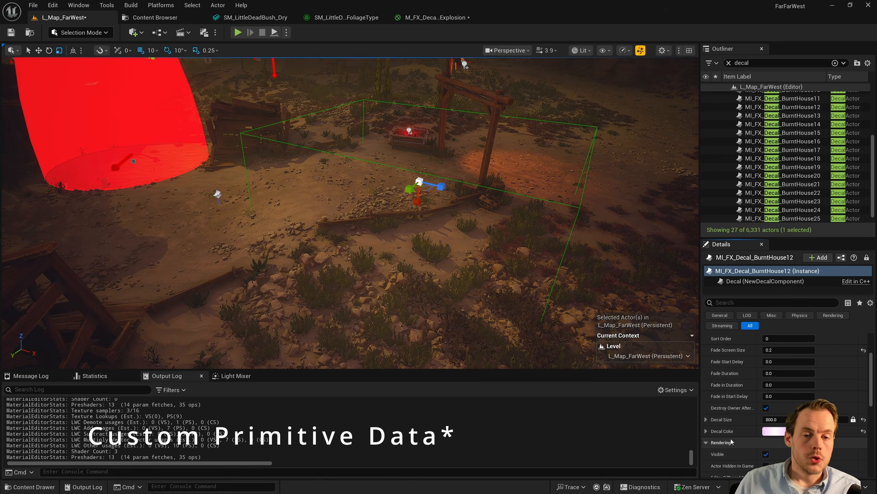
{"action": "scroll", "coordinate": [872, 386], "scroll_direction": "down", "scroll_amount": 5}
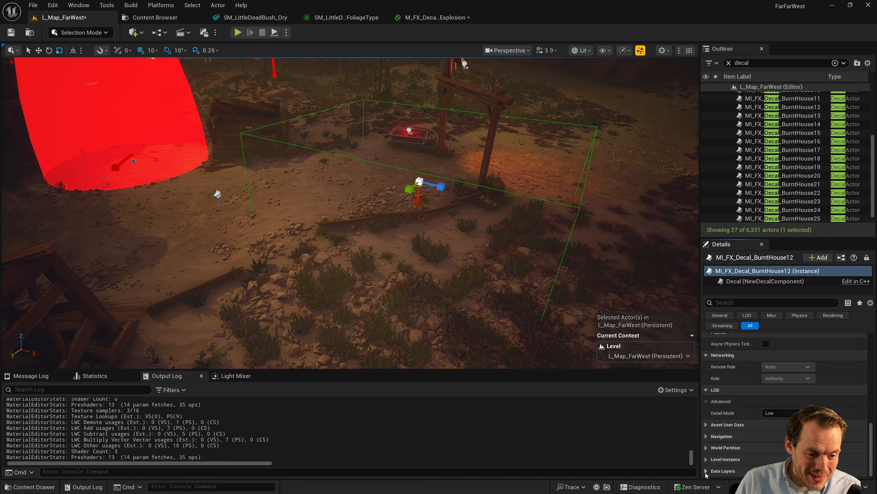
{"action": "scroll", "coordinate": [730, 409], "scroll_direction": "up", "scroll_amount": 6}
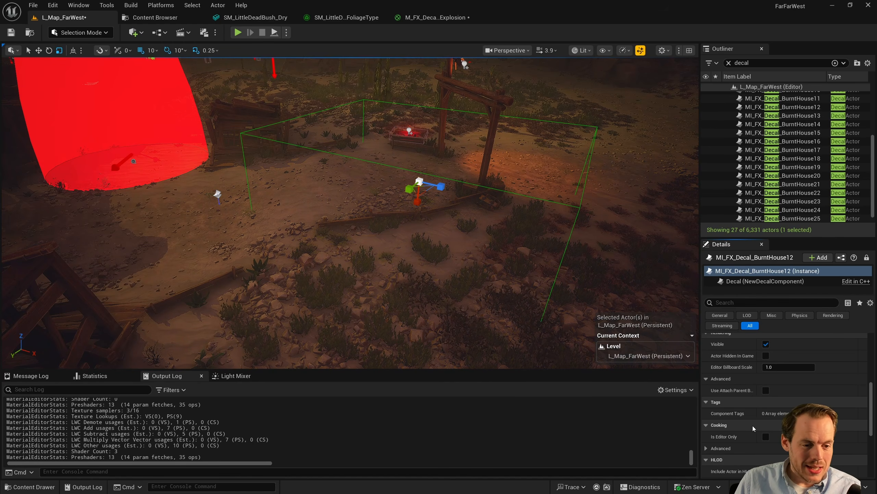
{"action": "scroll", "coordinate": [752, 428], "scroll_direction": "up", "scroll_amount": 3}
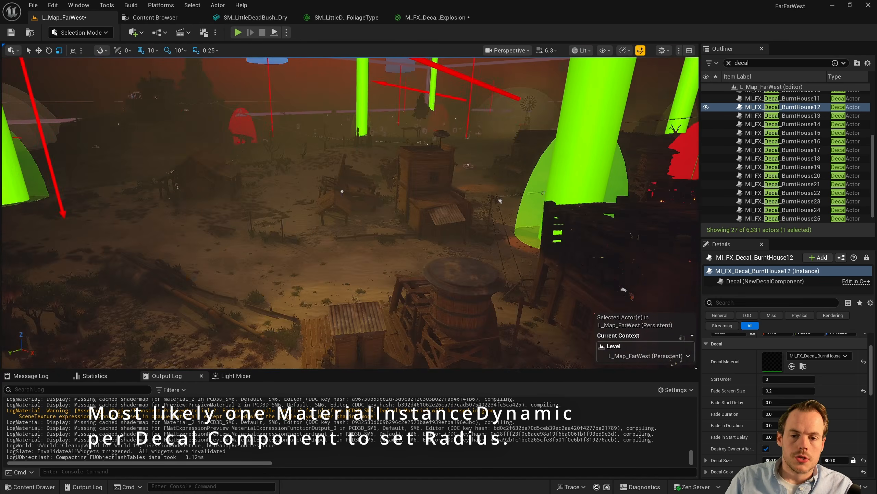
Step: Select all MI_FX_Decal_BurntHouse decals and frame them to review their bounds across the level
{"action": "right_click_drag", "start_coordinate": [342, 192], "coordinate": [317, 227]}
{"action": "scroll", "coordinate": [317, 227], "scroll_direction": "down", "scroll_amount": 2}
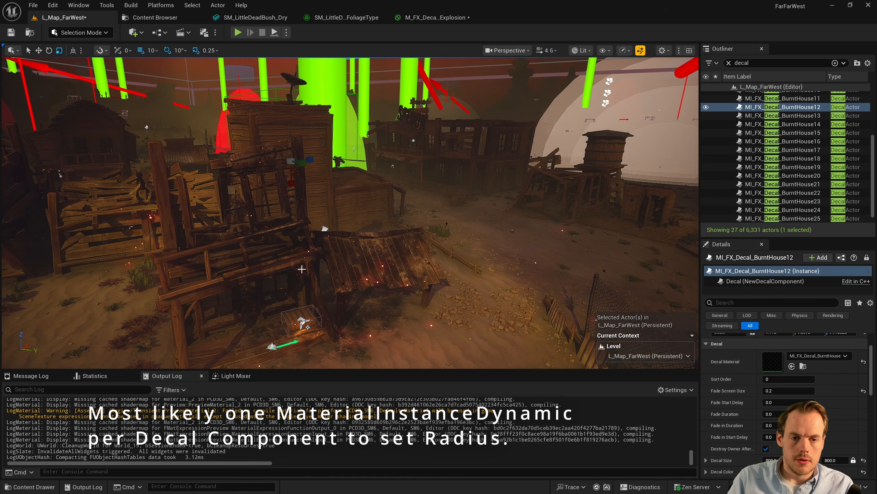
{"action": "right_click_drag", "start_coordinate": [301, 269], "coordinate": [305, 266]}
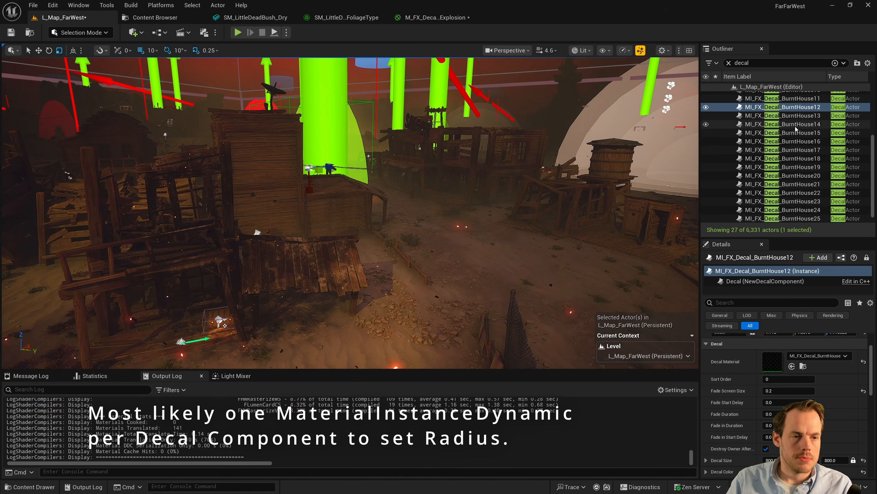
{"action": "scroll", "coordinate": [871, 187], "scroll_direction": "up", "scroll_amount": 3}
{"action": "scroll", "coordinate": [874, 187], "scroll_direction": "down", "scroll_amount": 5}
{"action": "left_click", "coordinate": [769, 219]}
{"action": "left_click", "coordinate": [769, 104], "text": "shift"}
{"action": "key", "text": "f"}
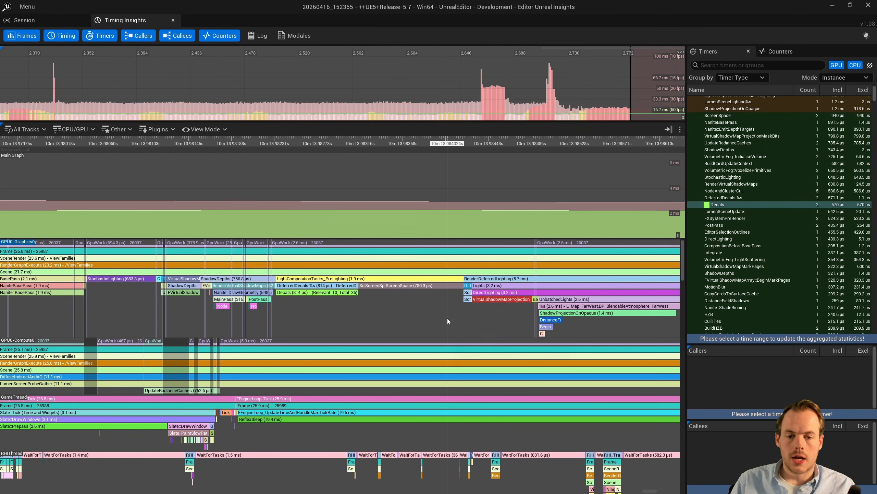
Step: In Unreal Insights, examine the GPU timings of Decals, RenderDeferredLighting and DistanceFieldShadows in the captured frame
{"action": "scroll", "coordinate": [447, 319], "scroll_direction": "up", "scroll_amount": 3}
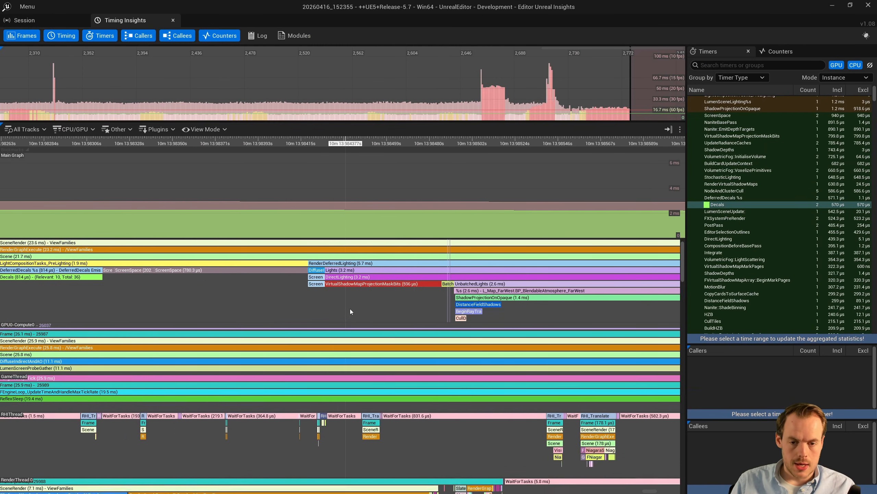
{"action": "scroll", "coordinate": [348, 308], "scroll_direction": "down", "scroll_amount": 5}
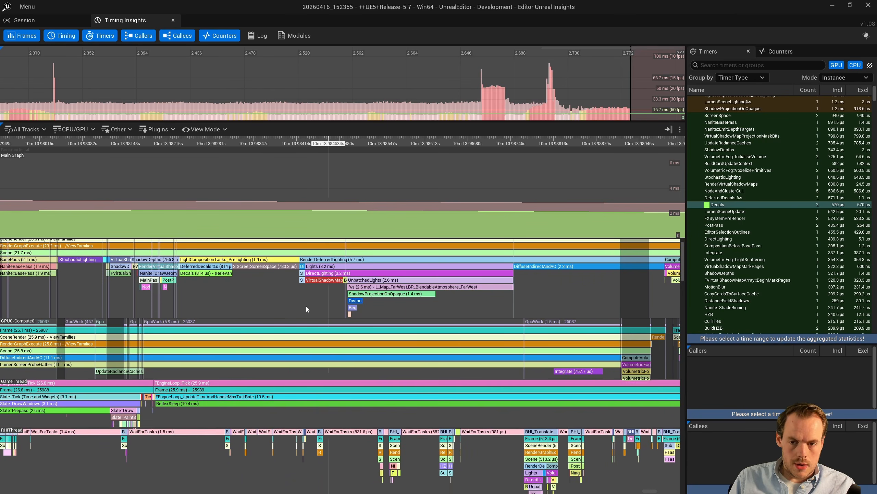
{"action": "scroll", "coordinate": [286, 305], "scroll_direction": "down", "scroll_amount": 2}
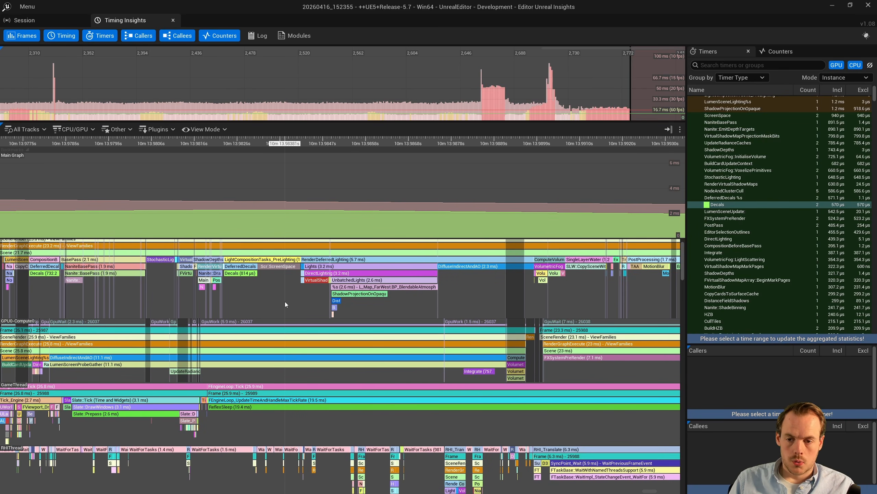
{"action": "scroll", "coordinate": [285, 304], "scroll_direction": "up", "scroll_amount": 10}
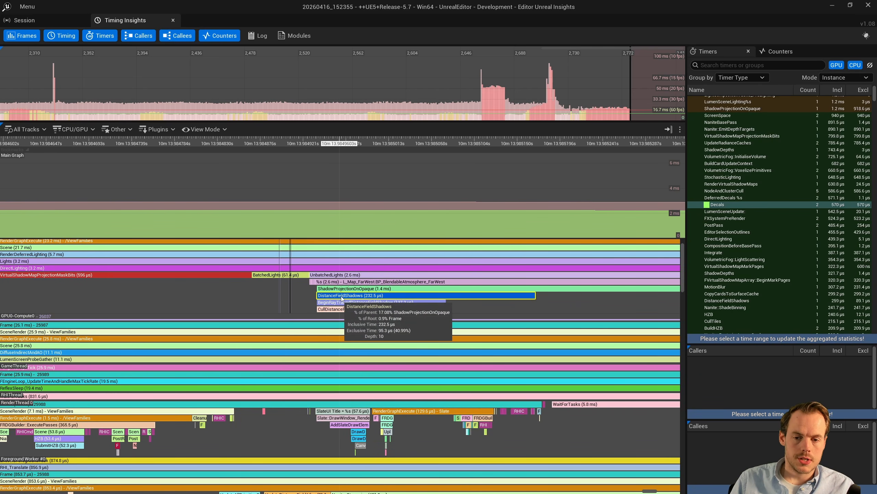
{"action": "scroll", "coordinate": [337, 300], "scroll_direction": "down", "scroll_amount": 2}
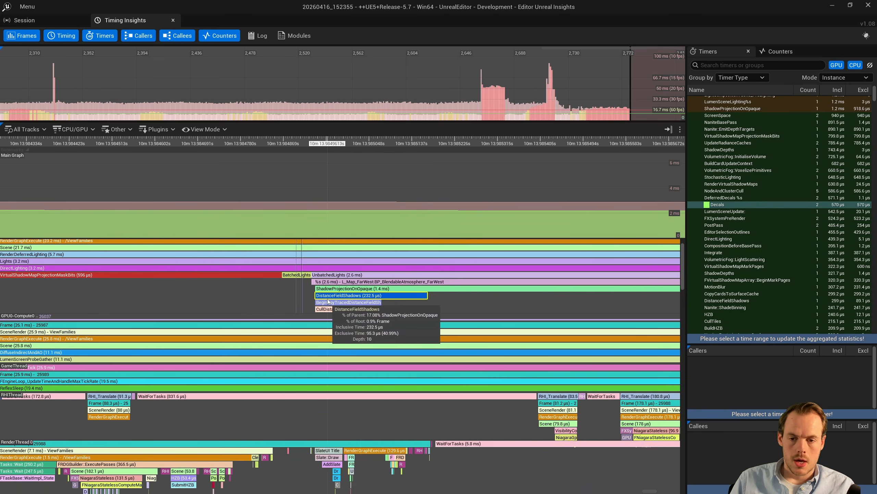
{"action": "scroll", "coordinate": [359, 297], "scroll_direction": "down", "scroll_amount": 2}
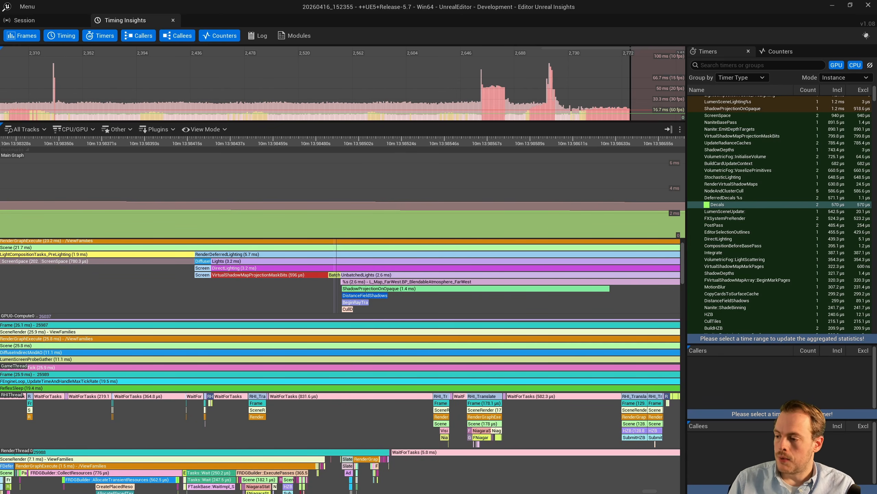
Step: Back in the level editor, inspect the level in the Virtual Shadow Map Cached Page view, returning to Lit
{"action": "key", "text": "alt+Tab"}
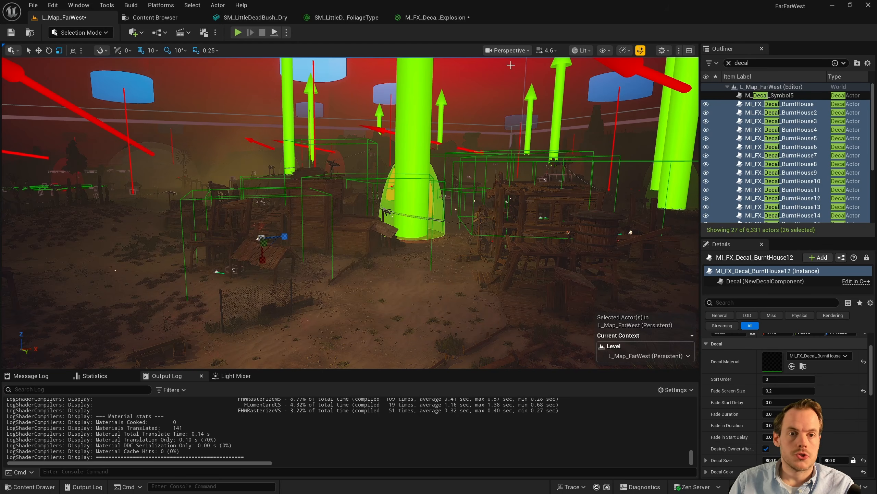
{"action": "left_click", "coordinate": [590, 52]}
{"action": "mouse_move", "coordinate": [628, 235]}
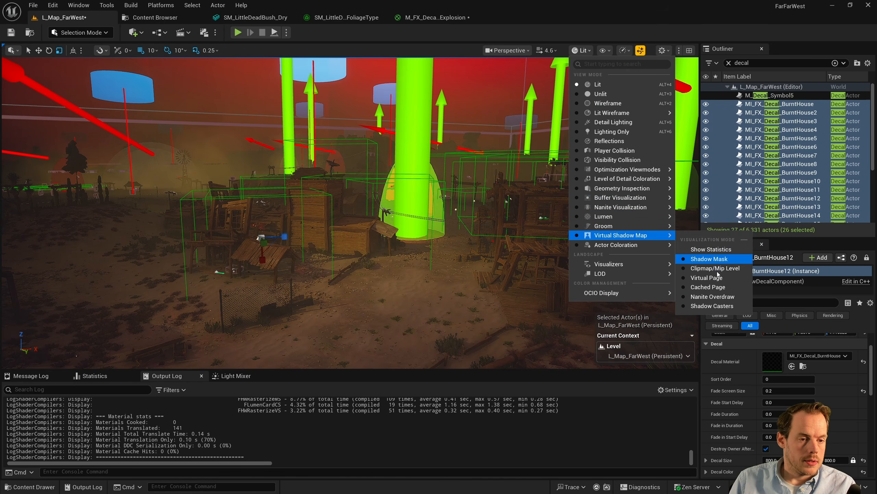
{"action": "left_click", "coordinate": [708, 287]}
{"action": "right_click_drag", "start_coordinate": [431, 254], "coordinate": [423, 250]}
{"action": "scroll", "coordinate": [431, 254], "scroll_direction": "up", "scroll_amount": 3}
{"action": "scroll", "coordinate": [431, 254], "scroll_direction": "down", "scroll_amount": 4}
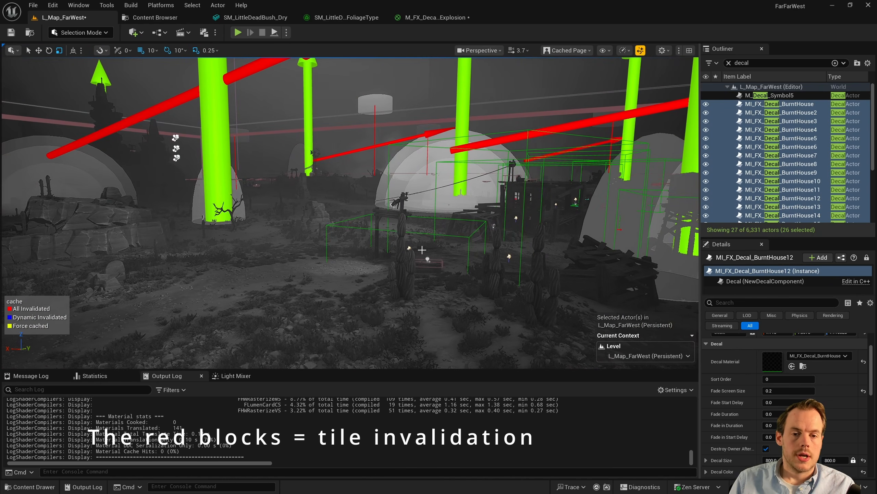
{"action": "key", "text": "alt+4"}
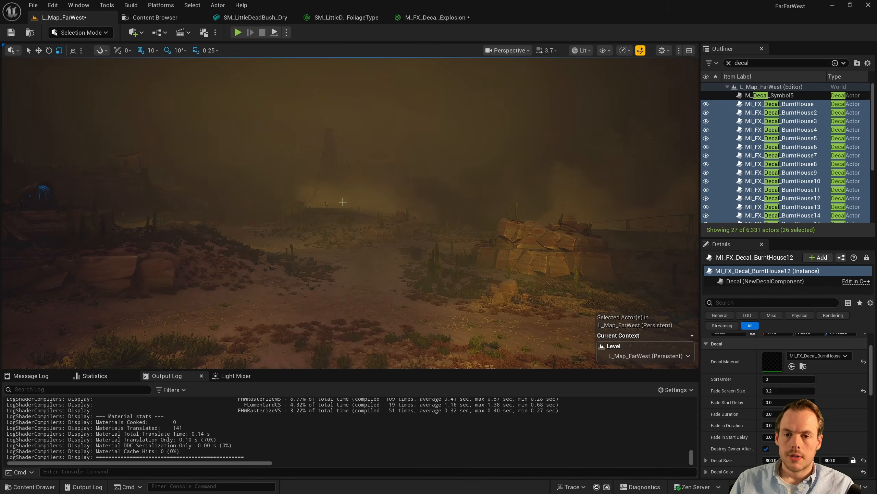
{"action": "right_click_drag", "start_coordinate": [343, 203], "coordinate": [344, 205]}
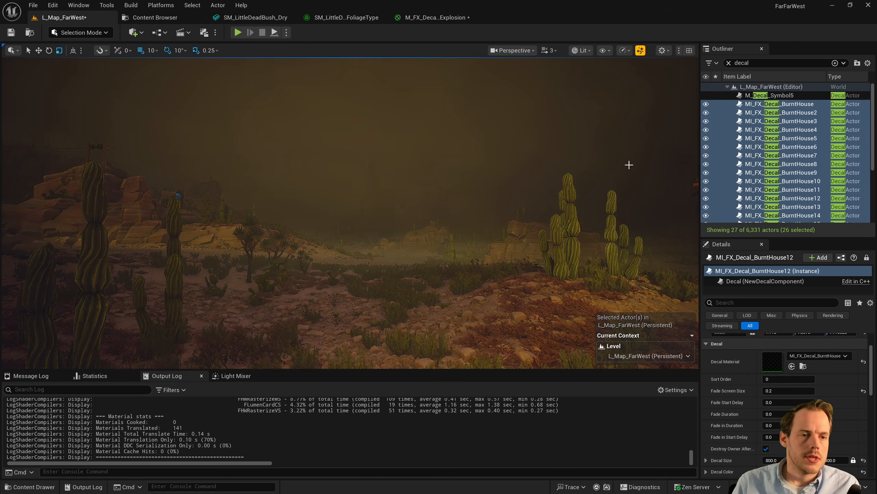
Step: Show the Light Mixer and enlarge it to list more of the level's lights
{"action": "left_click", "coordinate": [224, 379]}
{"action": "left_click_drag", "start_coordinate": [328, 370], "coordinate": [348, 288]}
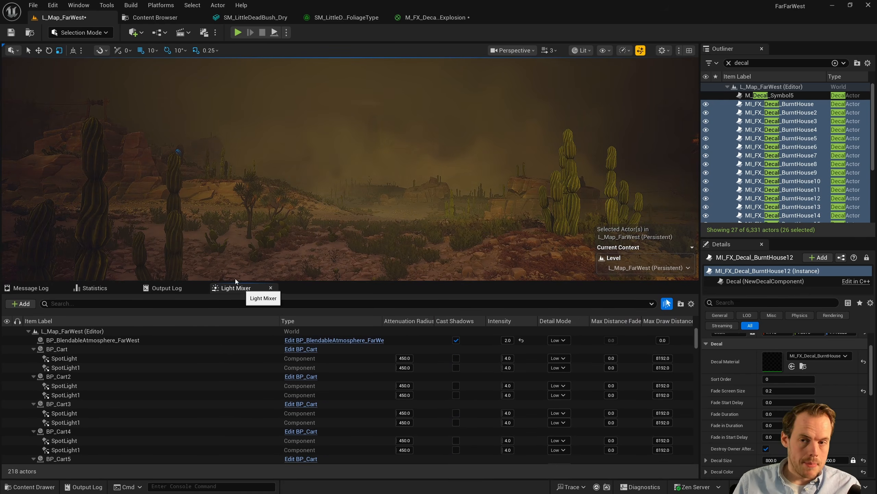
{"action": "left_click", "coordinate": [78, 5]}
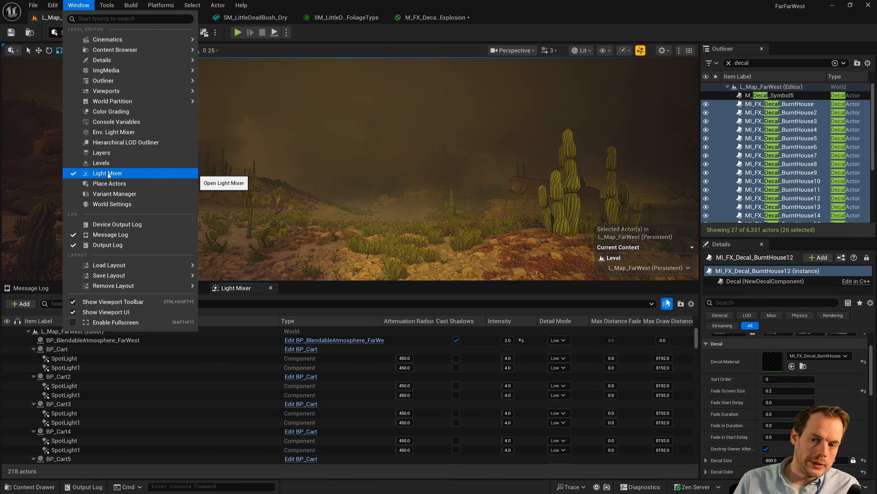
{"action": "left_click", "coordinate": [353, 287]}
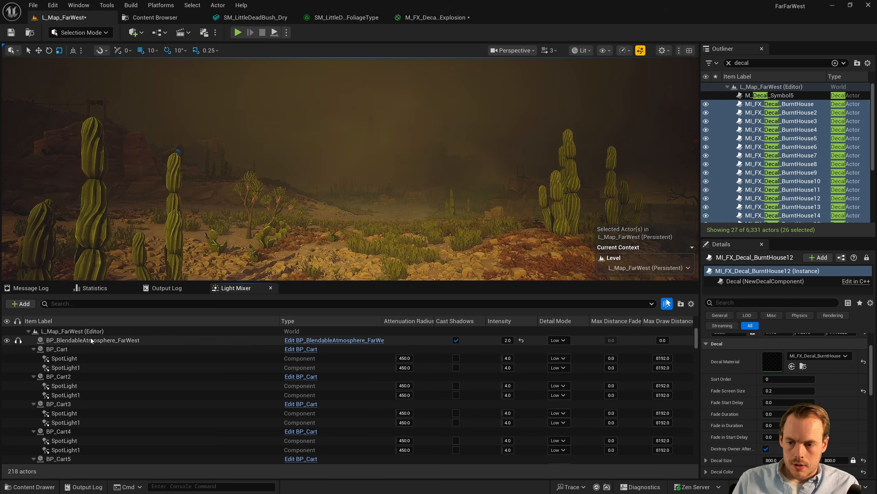
Step: Unlock the details view and select the DirectionalLight component of BP_BlendableAtmosphere_FarWest from the Light Mixer
{"action": "left_click", "coordinate": [74, 341]}
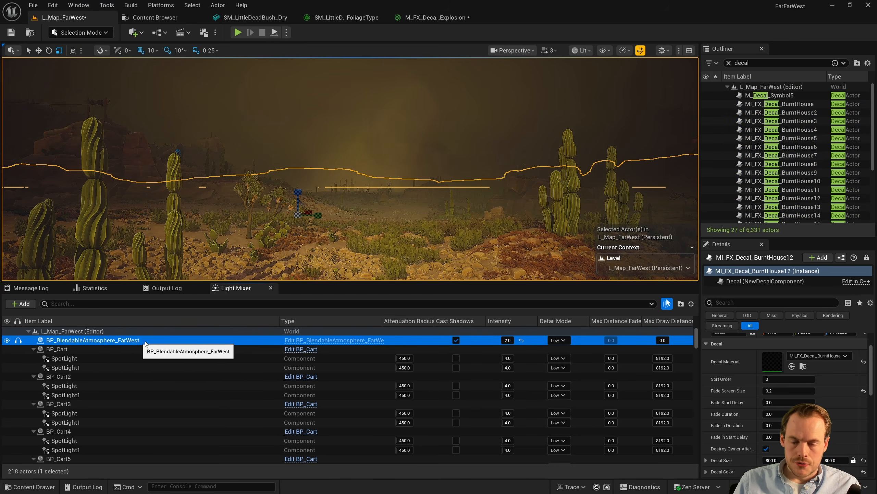
{"action": "left_click", "coordinate": [867, 257]}
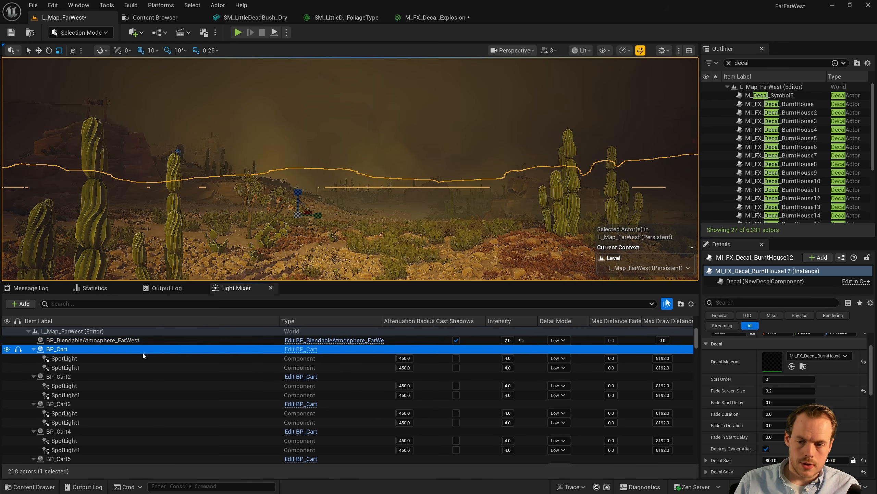
{"action": "left_click", "coordinate": [125, 341]}
{"action": "left_click_drag", "start_coordinate": [777, 297], "coordinate": [757, 316]}
{"action": "left_click", "coordinate": [758, 304]}
Step: Filter the DirectionalLight's properties by distance and widen the name column to read the Distance Field Shadows settings
{"action": "left_click_drag", "start_coordinate": [869, 368], "coordinate": [866, 469]}
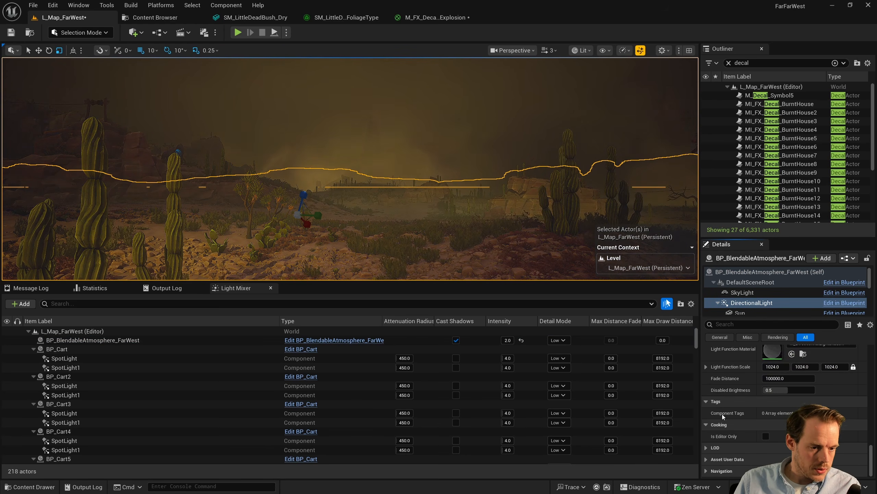
{"action": "left_click", "coordinate": [738, 324]}
{"action": "type", "text": "distance"}
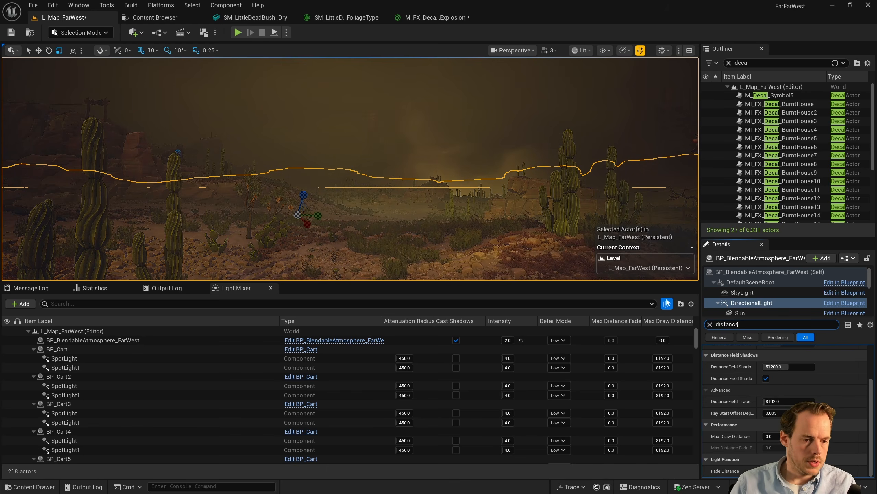
{"action": "left_click_drag", "start_coordinate": [759, 381], "coordinate": [781, 378]}
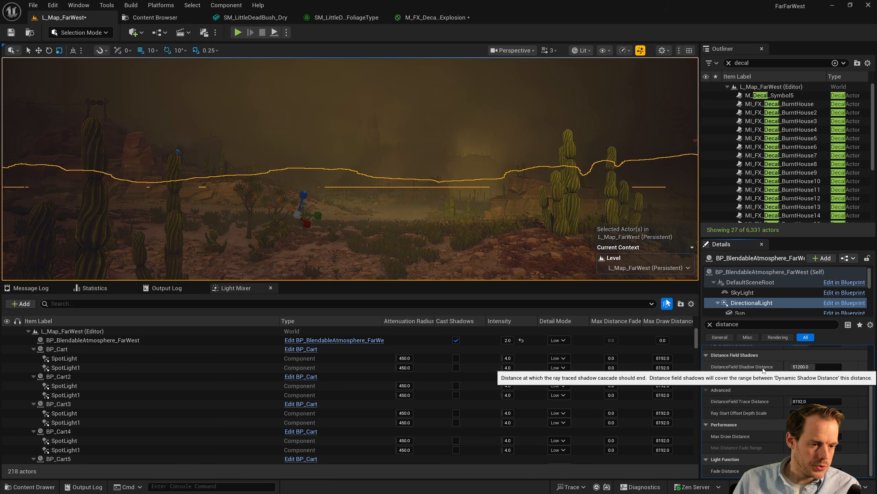
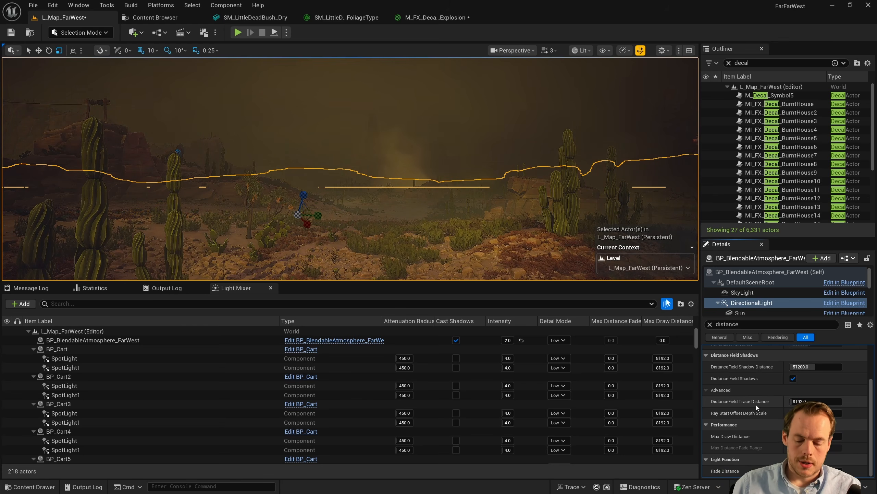
Step: Switch to Unreal Insights and examine the frame's DistanceFieldShadows, volumetric fog and SingleLayerWater passes, including SLW::DistanceFieldShadow
{"action": "key", "text": "w"}
{"action": "right_click_drag", "start_coordinate": [518, 221], "coordinate": [532, 273]}
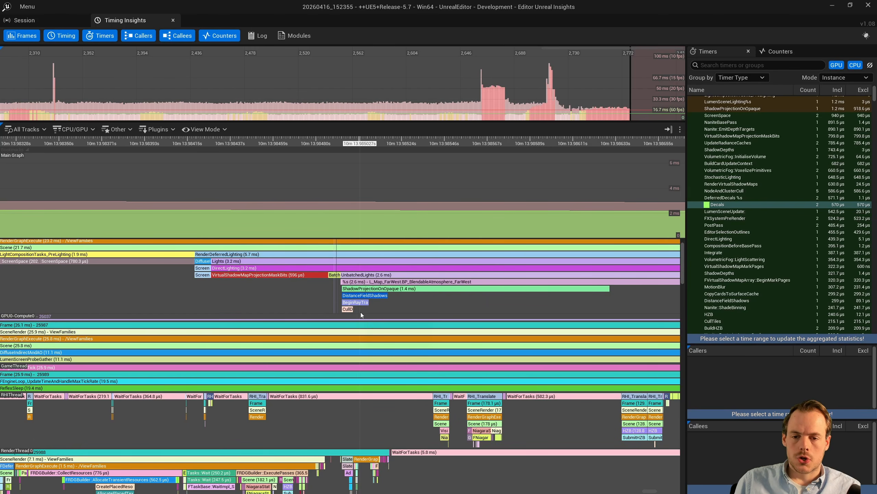
{"action": "scroll", "coordinate": [381, 316], "scroll_direction": "down", "scroll_amount": 4}
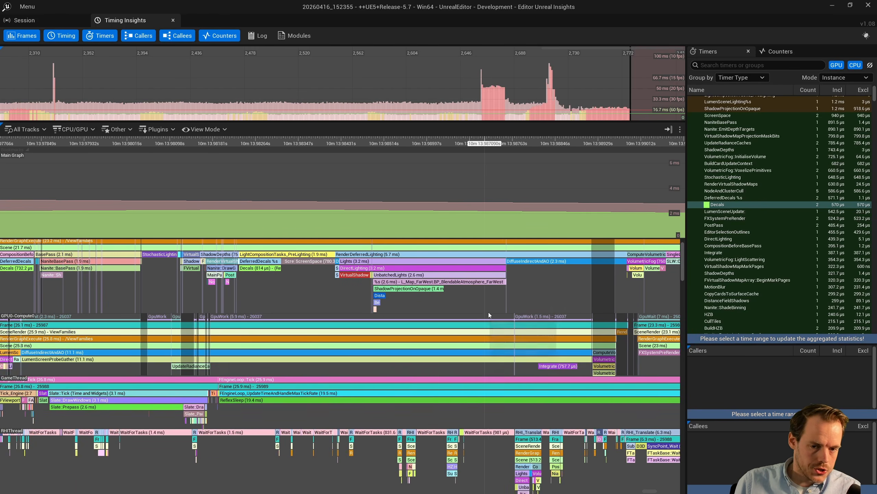
{"action": "left_click_drag", "start_coordinate": [375, 292], "coordinate": [299, 308]}
{"action": "scroll", "coordinate": [545, 296], "scroll_direction": "up", "scroll_amount": 5}
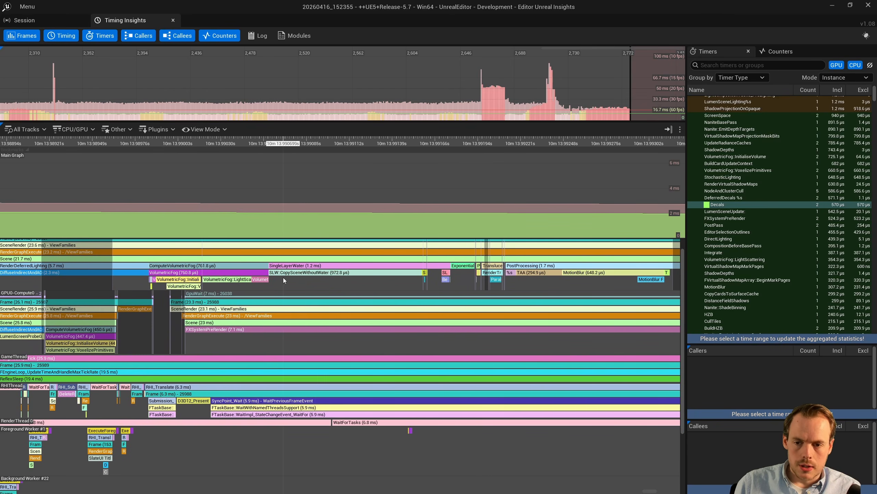
{"action": "scroll", "coordinate": [504, 289], "scroll_direction": "up", "scroll_amount": 5}
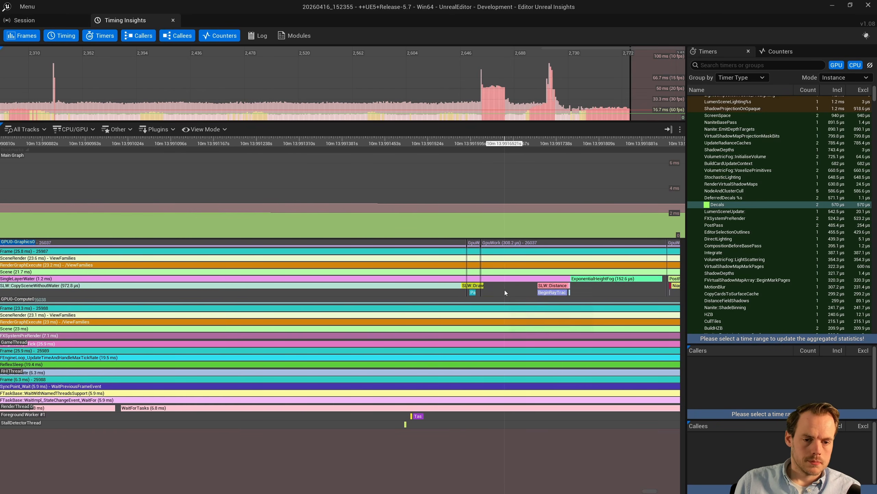
{"action": "scroll", "coordinate": [560, 296], "scroll_direction": "up", "scroll_amount": 3}
{"action": "scroll", "coordinate": [570, 292], "scroll_direction": "up", "scroll_amount": 2}
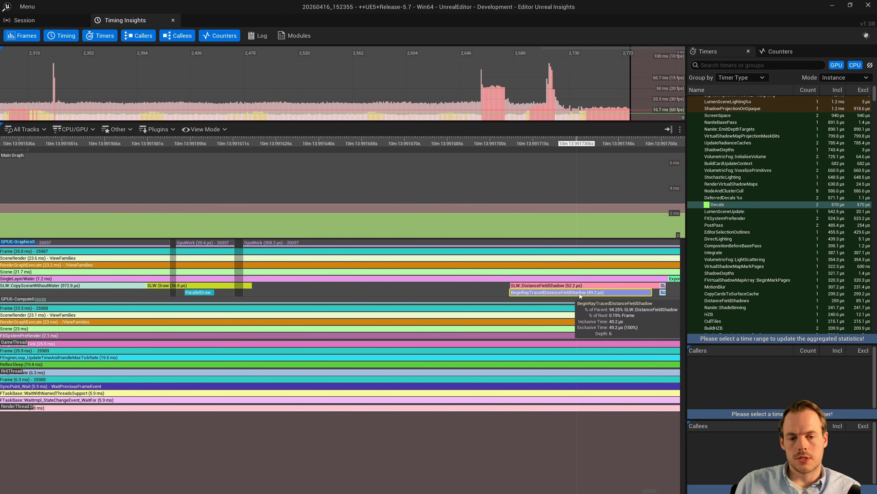
{"action": "scroll", "coordinate": [564, 290], "scroll_direction": "down", "scroll_amount": 3}
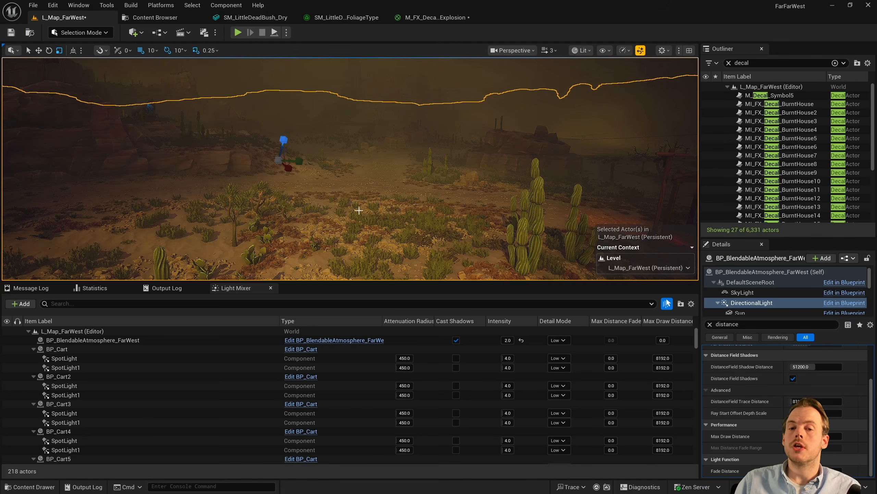
Step: Back in the level editor, clear the atmosphere selection and display GPU pass timings with the console command stat gpu
{"action": "mouse_move", "coordinate": [359, 211]}
{"action": "right_mouse_down"}
{"action": "mouse_move", "coordinate": [317, 204]}
{"action": "mouse_move", "coordinate": [366, 210]}
{"action": "right_mouse_up"}
{"action": "key", "text": "Escape"}
{"action": "scroll", "coordinate": [317, 204], "scroll_direction": "down", "scroll_amount": 1}
{"action": "left_click", "coordinate": [366, 210]}
{"action": "right_click_drag", "start_coordinate": [467, 110], "coordinate": [466, 110]}
{"action": "key", "text": "Escape"}
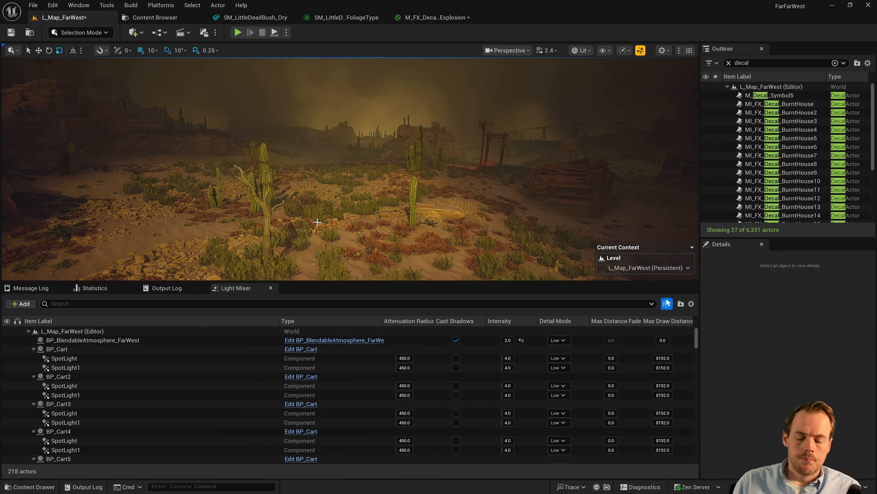
{"action": "key", "text": "grave"}
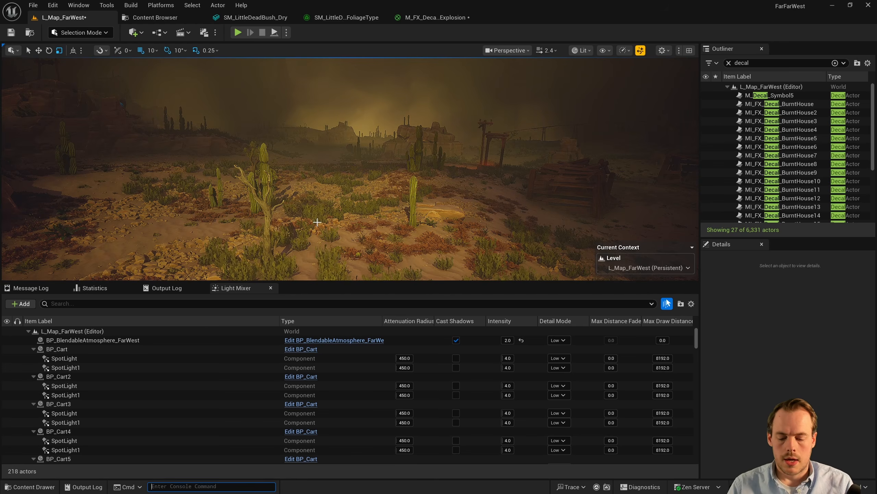
{"action": "type", "text": "stat gpu"}
{"action": "key", "text": "Return"}
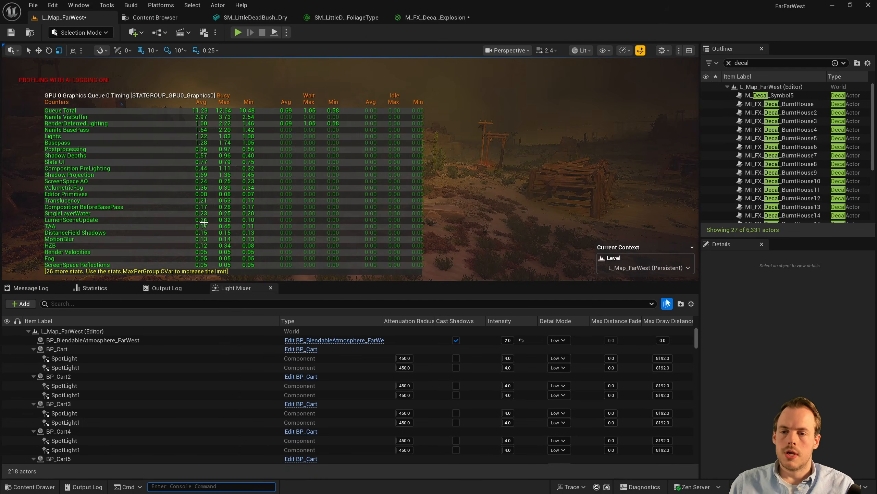
Step: Fly over the water and across the desert to compare the SingleLayerWater and distance field shadow timings
{"action": "key", "text": "w"}
{"action": "right_click_drag", "start_coordinate": [449, 211], "coordinate": [501, 242]}
{"action": "right_click_drag", "start_coordinate": [345, 257], "coordinate": [345, 257]}
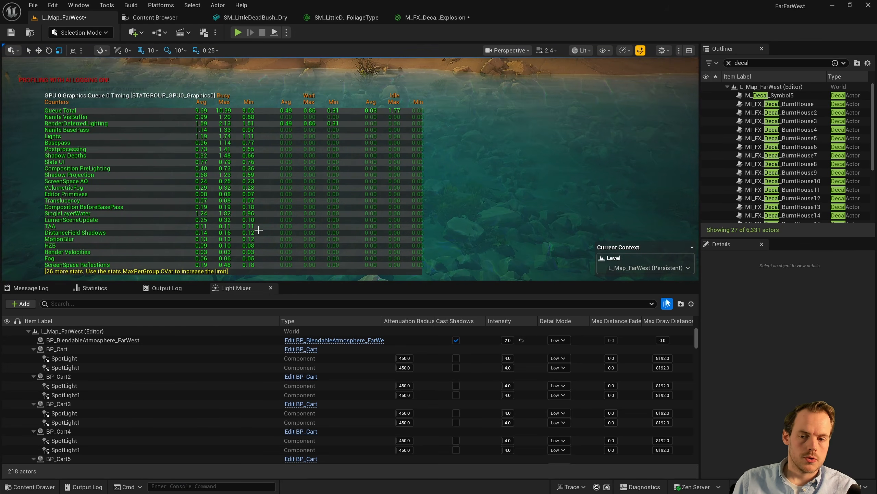
{"action": "key", "text": "w"}
{"action": "mouse_move", "coordinate": [535, 176]}
{"action": "right_mouse_down"}
{"action": "mouse_move", "coordinate": [567, 138]}
{"action": "mouse_move", "coordinate": [540, 183]}
{"action": "right_mouse_up"}
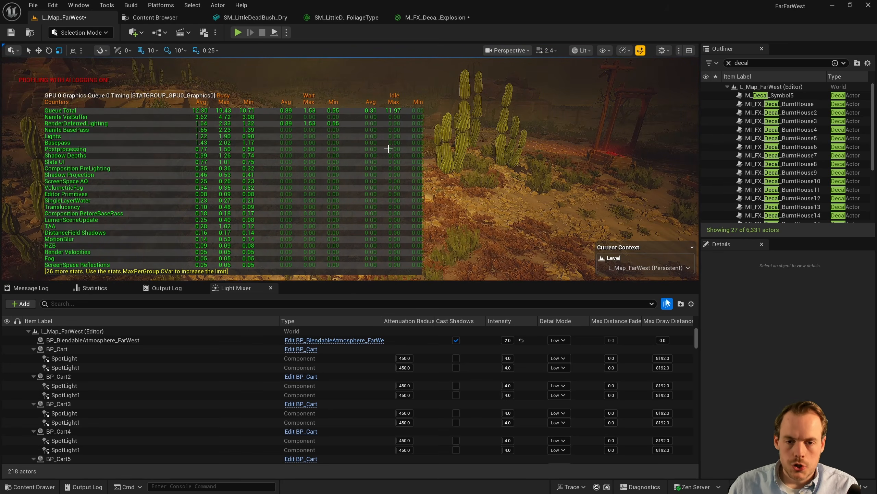
{"action": "right_click_drag", "start_coordinate": [386, 149], "coordinate": [386, 149]}
{"action": "right_click_drag", "start_coordinate": [515, 173], "coordinate": [515, 172]}
{"action": "left_click", "coordinate": [488, 165]}
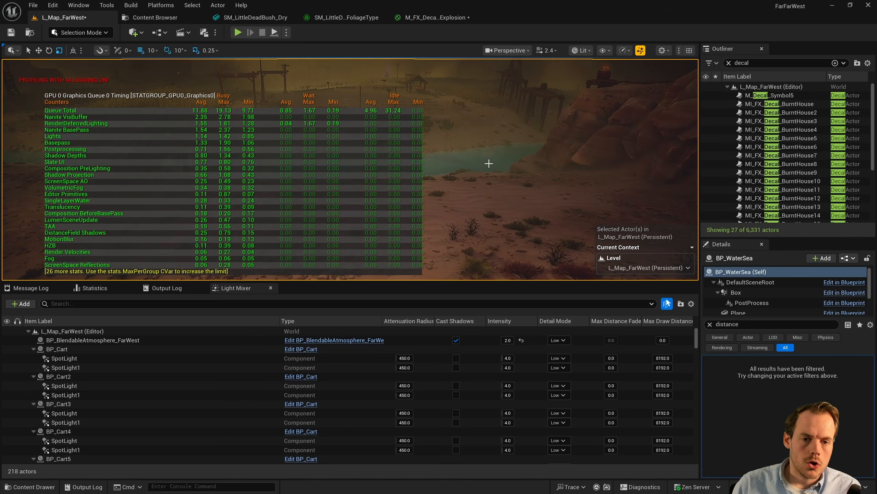
{"action": "scroll", "coordinate": [456, 148], "scroll_direction": "up", "scroll_amount": 3}
{"action": "right_click_drag", "start_coordinate": [456, 149], "coordinate": [456, 147]}
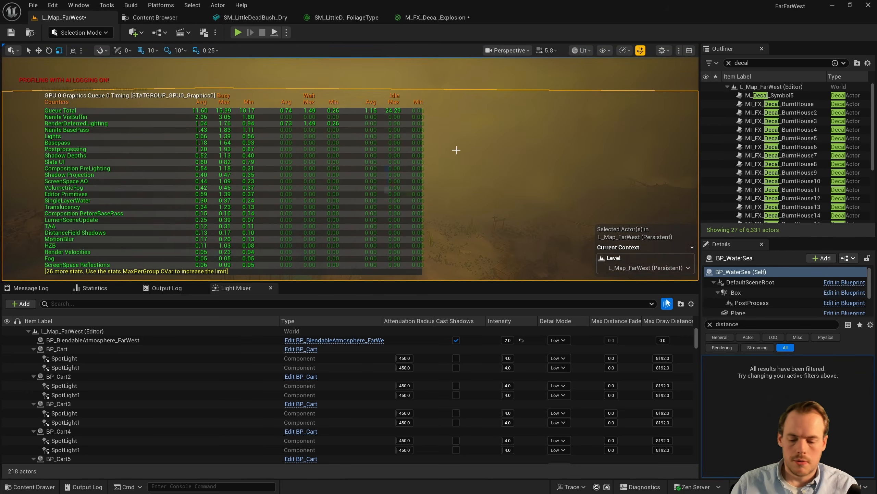
Step: Hide the GPU timings with stat none and deselect BP_WaterSea while flying back over the desert
{"action": "key", "text": "grave"}
{"action": "key", "text": "Up"}
{"action": "key", "text": "Return"}
{"action": "right_click_drag", "start_coordinate": [304, 147], "coordinate": [308, 134]}
{"action": "scroll", "coordinate": [304, 147], "scroll_direction": "up", "scroll_amount": 2}
{"action": "scroll", "coordinate": [307, 133], "scroll_direction": "down", "scroll_amount": 2}
{"action": "scroll", "coordinate": [308, 133], "scroll_direction": "down", "scroll_amount": 2}
{"action": "key", "text": "e"}
{"action": "right_click_drag", "start_coordinate": [352, 164], "coordinate": [389, 162]}
{"action": "key", "text": "w"}
{"action": "key", "text": "Escape"}
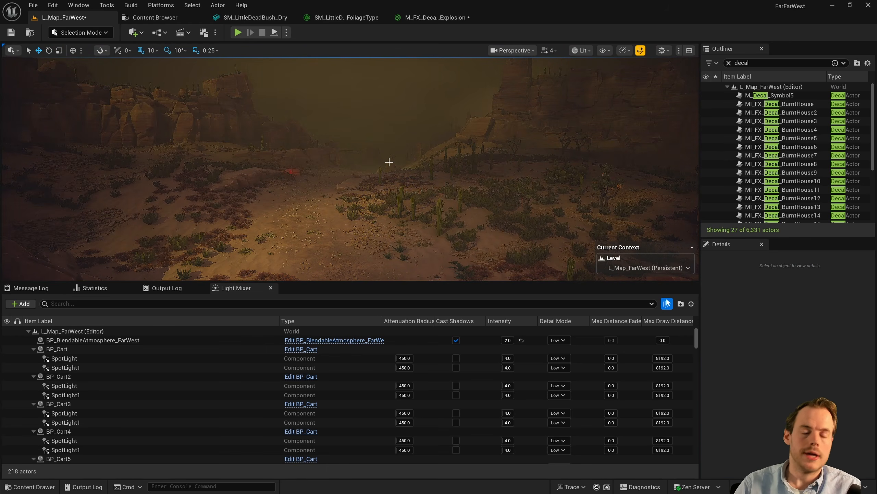
Step: Fly through the canyon level down to the river to inspect the water surface up close
{"action": "right_click_drag", "start_coordinate": [389, 162], "coordinate": [389, 162]}
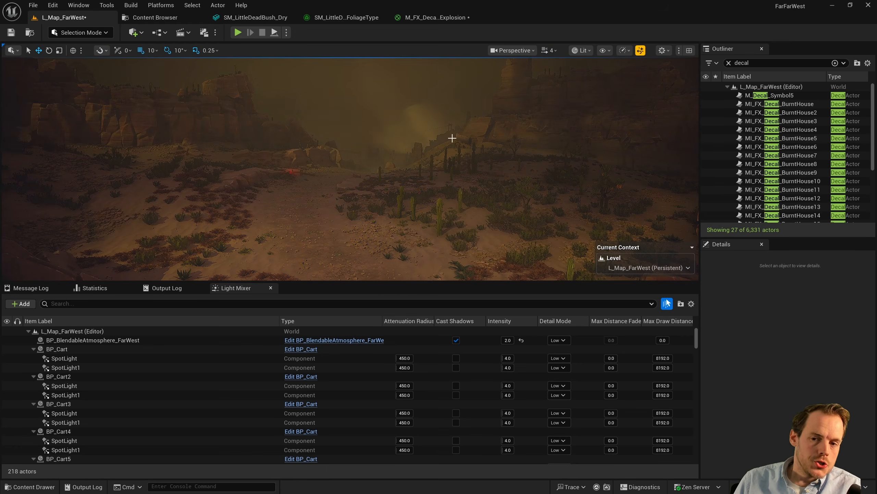
{"action": "key", "text": "w"}
{"action": "scroll", "coordinate": [287, 257], "scroll_direction": "down", "scroll_amount": 4}
{"action": "right_click_drag", "start_coordinate": [287, 257], "coordinate": [449, 273]}
{"action": "key", "text": "w"}
{"action": "scroll", "coordinate": [288, 257], "scroll_direction": "up", "scroll_amount": 5}
{"action": "key", "text": "w"}
{"action": "scroll", "coordinate": [383, 254], "scroll_direction": "down", "scroll_amount": 10}
{"action": "mouse_move", "coordinate": [331, 212]}
{"action": "right_mouse_down"}
{"action": "mouse_move", "coordinate": [311, 197]}
{"action": "mouse_move", "coordinate": [331, 213]}
{"action": "right_mouse_up"}
{"action": "key", "text": "d"}
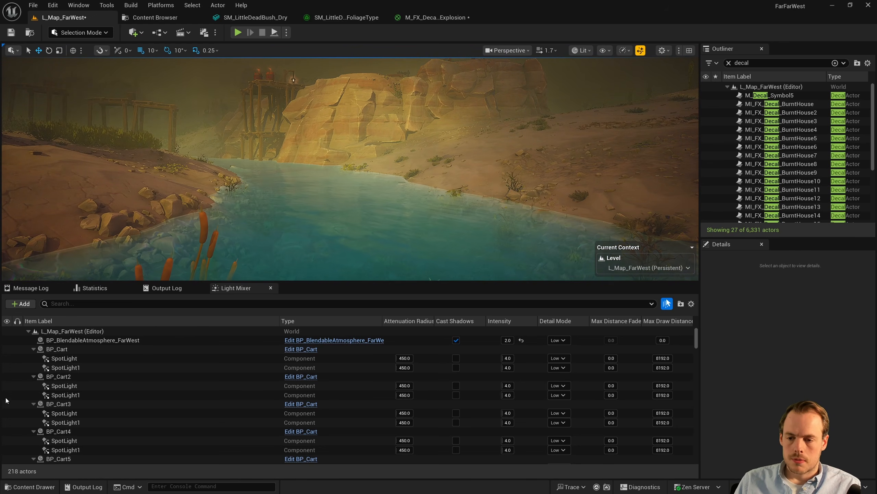
Step: Show the Output Log and query the console variable r.Water.SingleLayer.DepthPrepass
{"action": "left_click", "coordinate": [153, 292]}
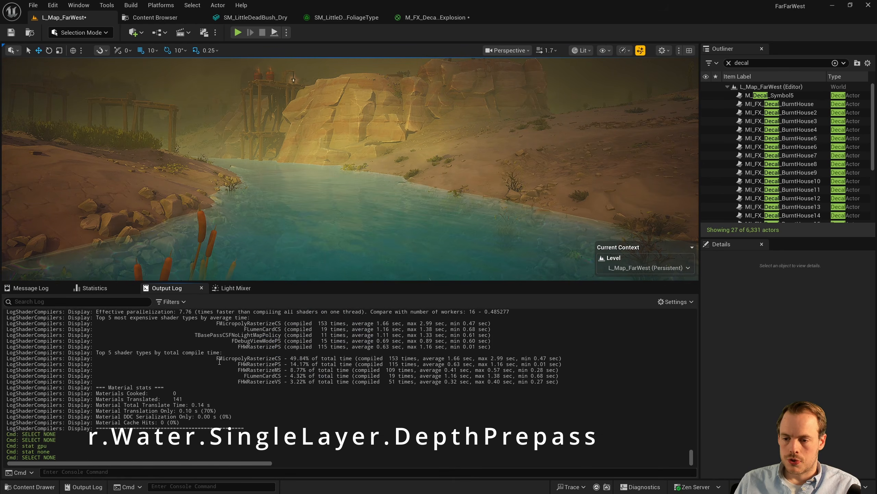
{"action": "left_click", "coordinate": [158, 473]}
{"action": "type", "text": "r.Water.SingleLayer.DepthPrepass"}
{"action": "key", "text": "Return"}
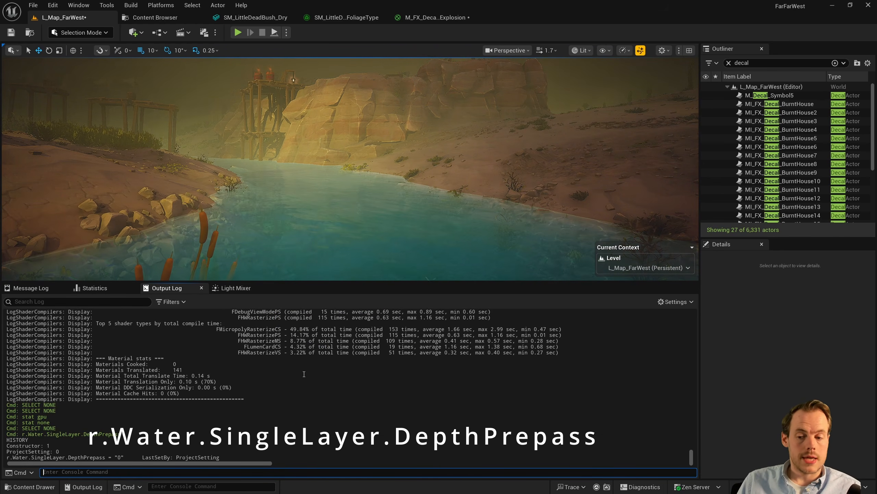
Step: Switch to the Rider code editor, search the solution's files for r.Water.SingleLayer.DepthPrepass, and open the RenderUtils.cpp match
{"action": "key", "text": "alt+Tab"}
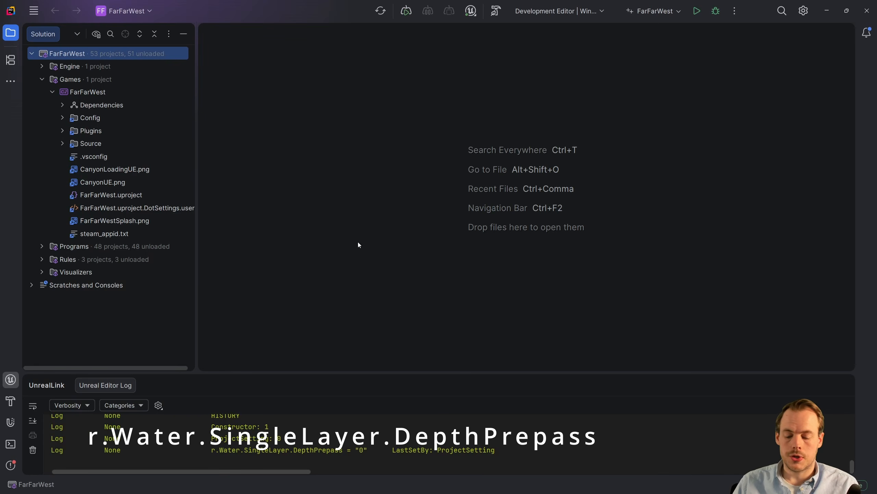
{"action": "key", "text": "ctrl+shift+f"}
{"action": "type", "text": "r.Water.SingleLayer.DepthPrepass"}
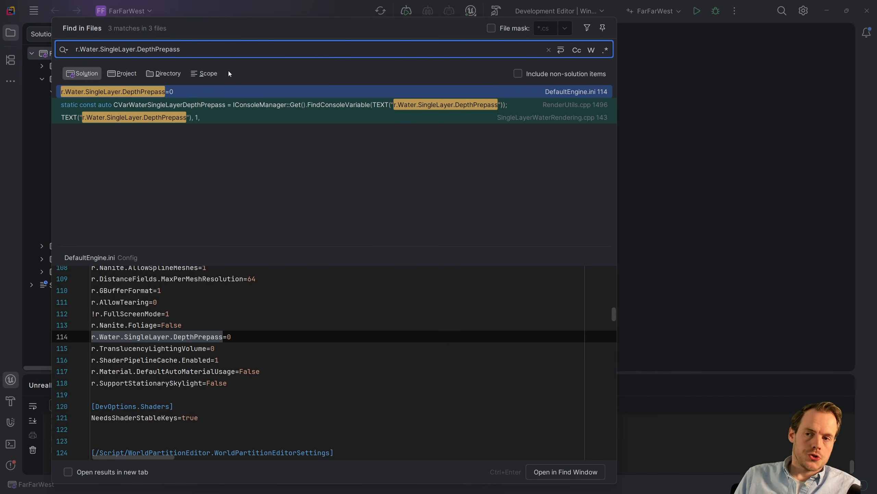
{"action": "left_click", "coordinate": [245, 107]}
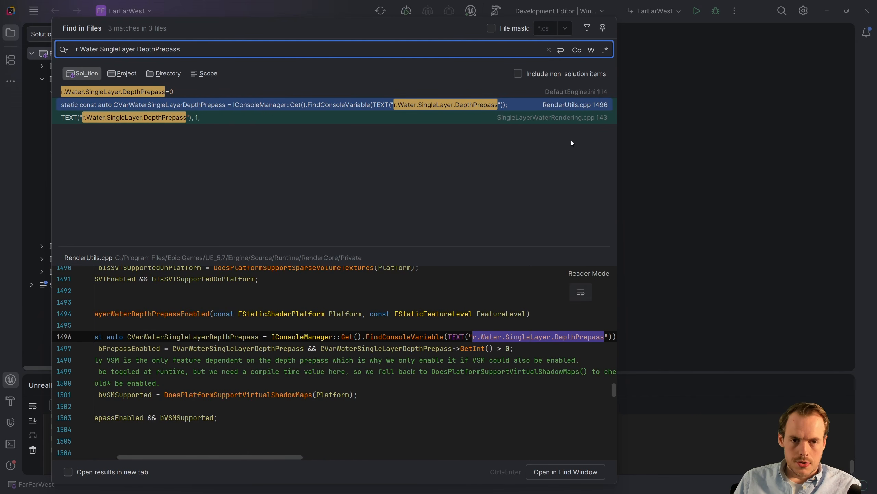
{"action": "double_click", "coordinate": [223, 107]}
{"action": "left_click", "coordinate": [446, 195]}
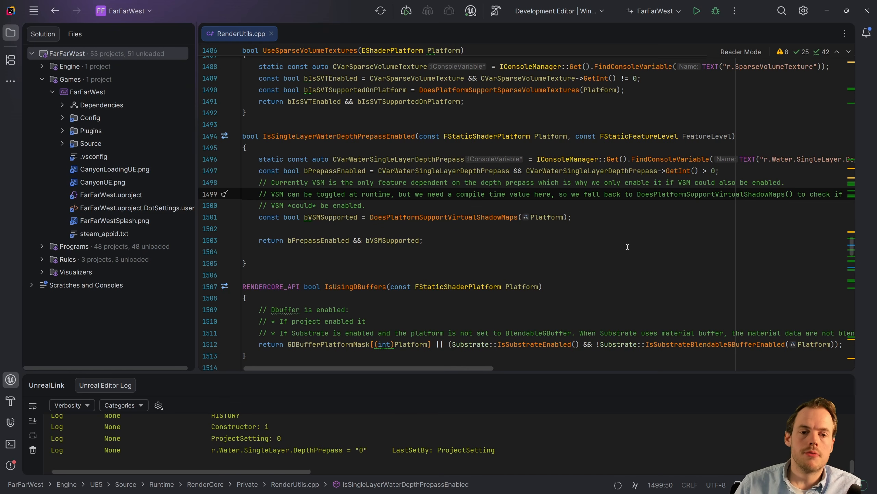
Step: Examine the comment in IsSingleLayerWaterDepthPrepassEnabled explaining how the depth prepass relates to VSM
{"action": "left_click", "coordinate": [341, 195]}
{"action": "left_click_drag", "start_coordinate": [271, 183], "coordinate": [560, 183]}
{"action": "left_click", "coordinate": [575, 183]}
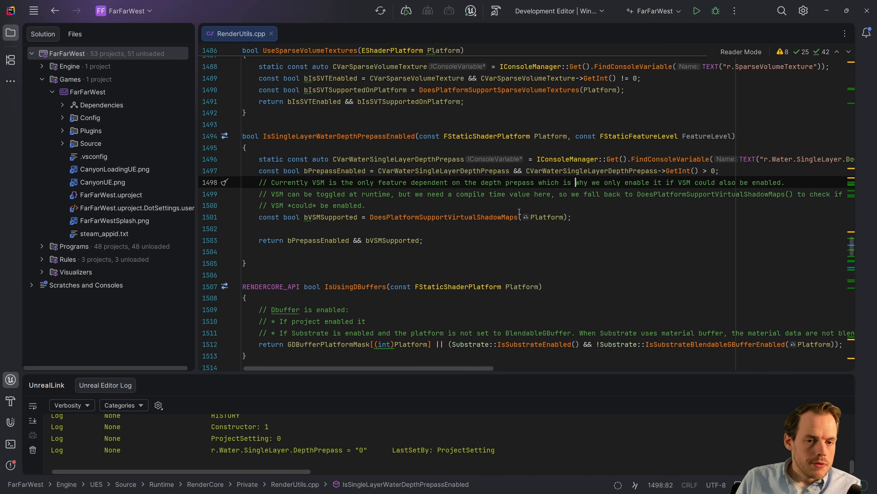
{"action": "left_click_drag", "start_coordinate": [478, 183], "coordinate": [563, 184]}
{"action": "left_click", "coordinate": [567, 184]}
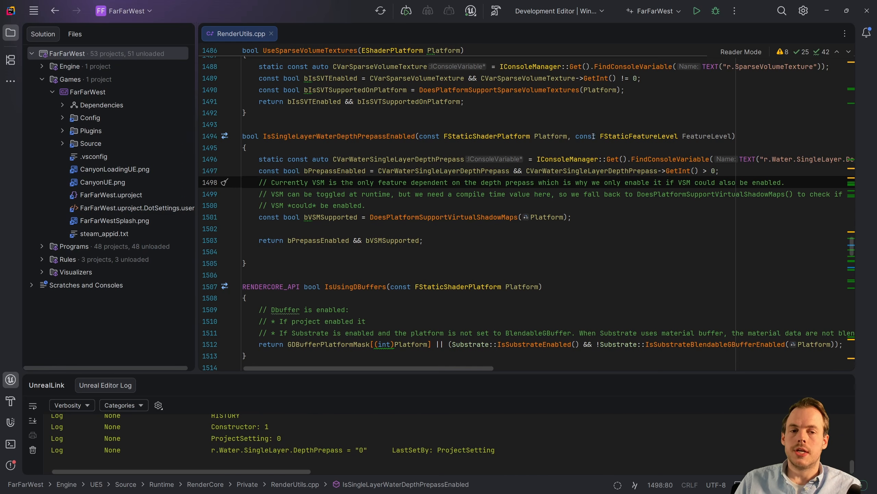
Step: Return to Unreal Insights and examine the frame's VolumetricFog sub-passes and the PostProcessing pass
{"action": "key", "text": "alt+Tab"}
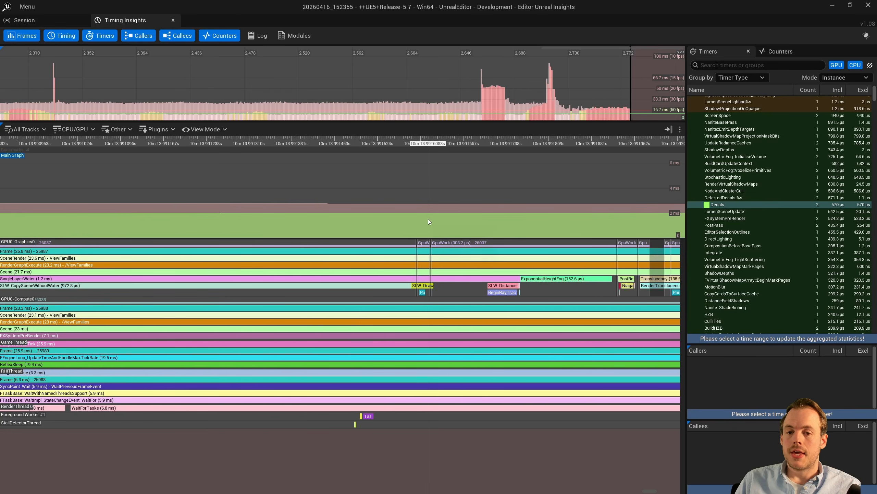
{"action": "scroll", "coordinate": [428, 219], "scroll_direction": "down", "scroll_amount": 3}
{"action": "scroll", "coordinate": [311, 293], "scroll_direction": "down", "scroll_amount": 2}
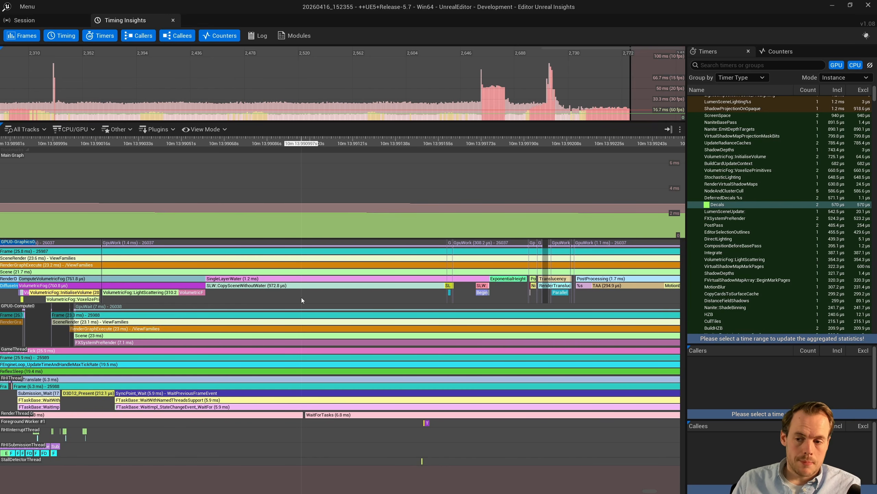
{"action": "scroll", "coordinate": [128, 282], "scroll_direction": "up", "scroll_amount": 5}
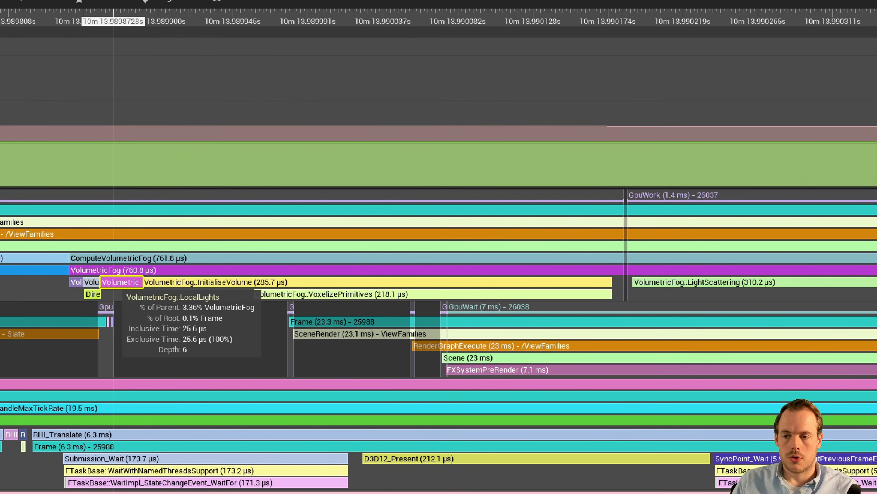
{"action": "scroll", "coordinate": [688, 294], "scroll_direction": "down", "scroll_amount": 1}
{"action": "right_click_drag", "start_coordinate": [689, 294], "coordinate": [535, 296]}
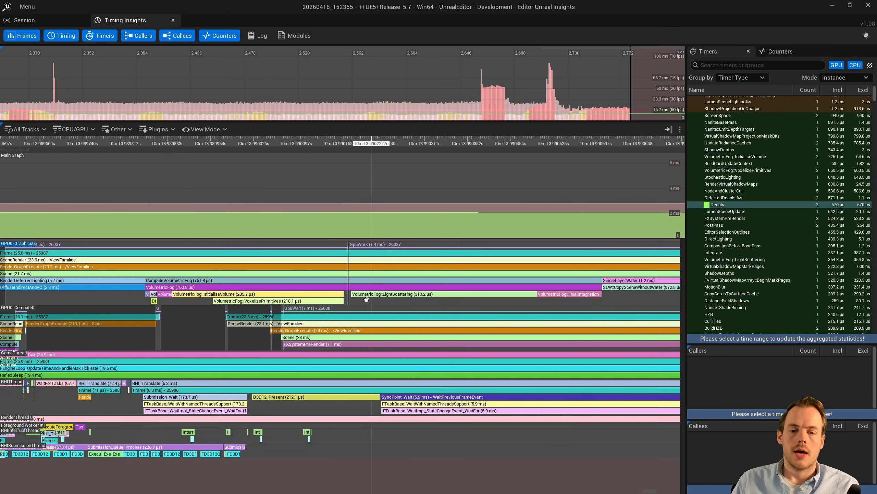
{"action": "right_click_drag", "start_coordinate": [368, 299], "coordinate": [334, 303]}
{"action": "scroll", "coordinate": [333, 304], "scroll_direction": "down", "scroll_amount": 2}
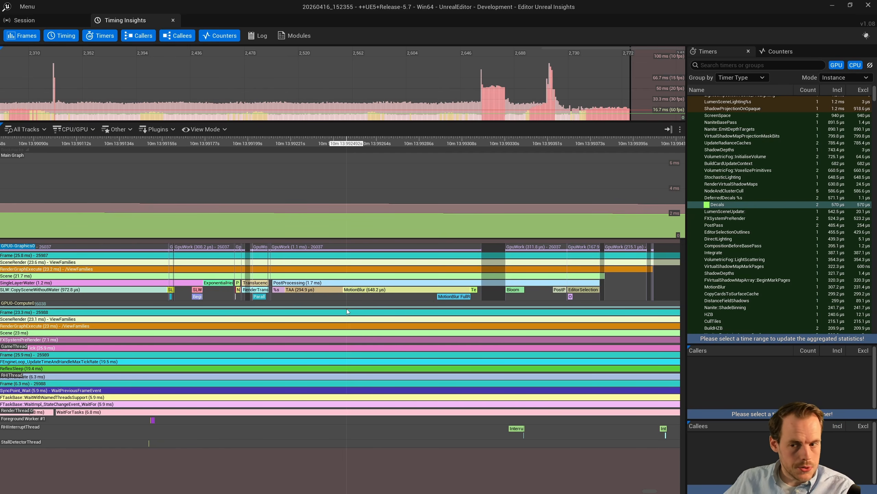
Step: Select the SingleLayerWater event in the GPU track and add its timer as a series to the main graph
{"action": "scroll", "coordinate": [347, 308], "scroll_direction": "up", "scroll_amount": 3}
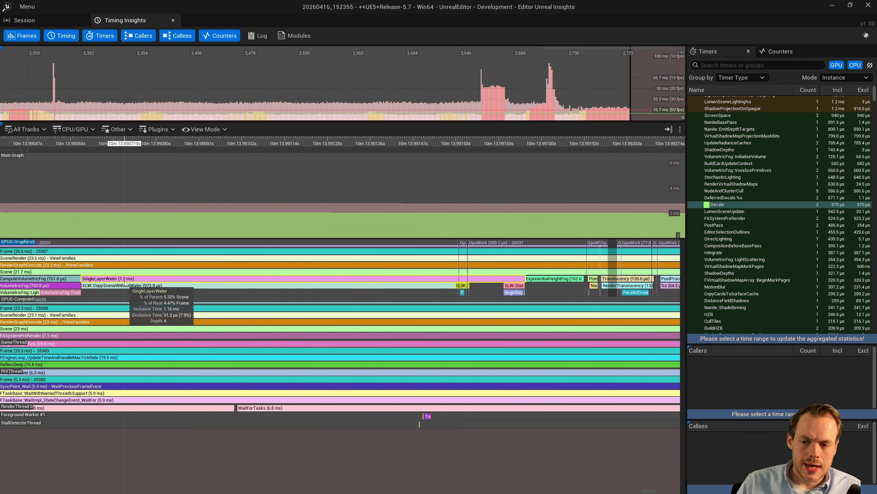
{"action": "left_click", "coordinate": [136, 280]}
{"action": "scroll", "coordinate": [136, 281], "scroll_direction": "down", "scroll_amount": 3}
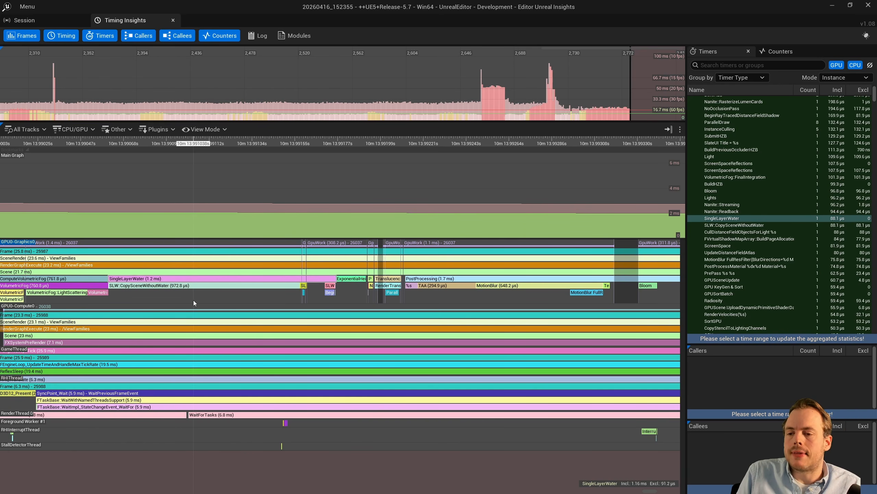
{"action": "double_click", "coordinate": [732, 218]}
Step: Hide the Nanite::VisBuffer and Decals series in the main graph and examine SingleLayerWater over several seconds
{"action": "right_click", "coordinate": [493, 185]}
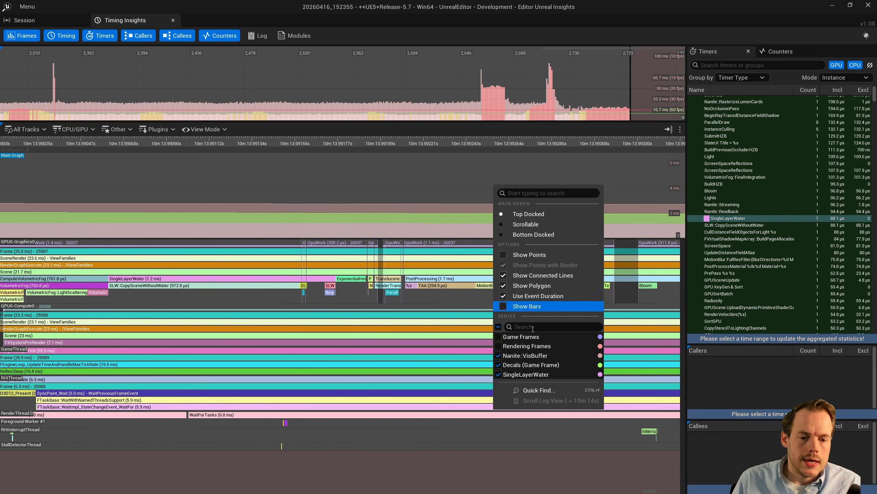
{"action": "left_click", "coordinate": [501, 357]}
{"action": "left_click", "coordinate": [498, 368]}
{"action": "left_click", "coordinate": [465, 204]}
{"action": "scroll", "coordinate": [464, 204], "scroll_direction": "down", "scroll_amount": 4}
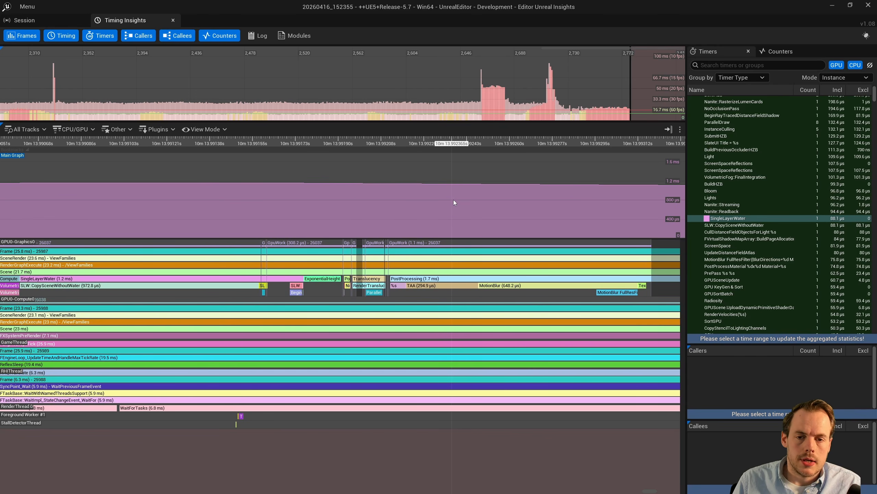
{"action": "scroll", "coordinate": [454, 211], "scroll_direction": "down", "scroll_amount": 20}
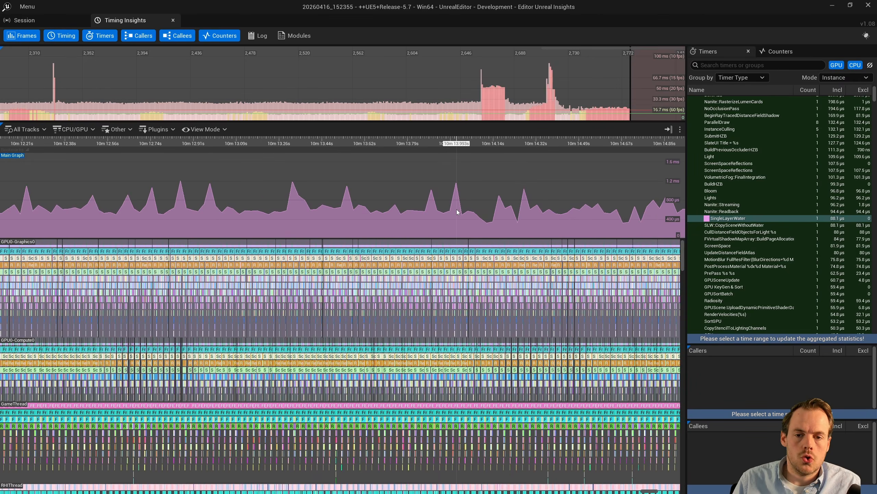
Step: Examine the SingleLayerWater series over a longer time range and inspect the GPU passes of a single frame
{"action": "scroll", "coordinate": [457, 213], "scroll_direction": "down", "scroll_amount": 3}
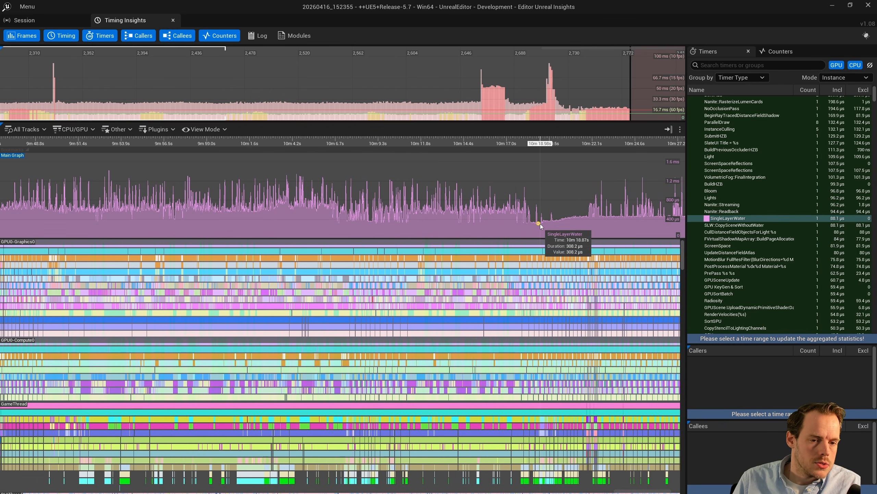
{"action": "scroll", "coordinate": [540, 224], "scroll_direction": "up", "scroll_amount": 15}
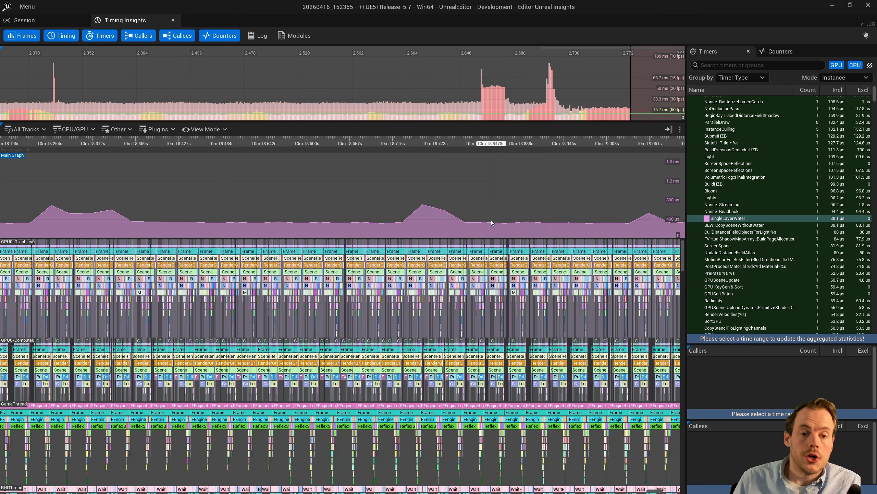
{"action": "mouse_move", "coordinate": [527, 222]}
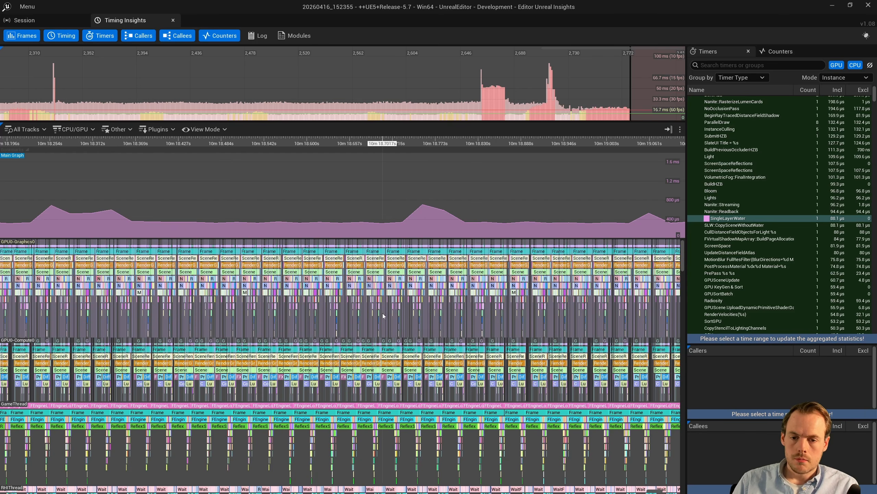
{"action": "scroll", "coordinate": [410, 308], "scroll_direction": "up", "scroll_amount": 20}
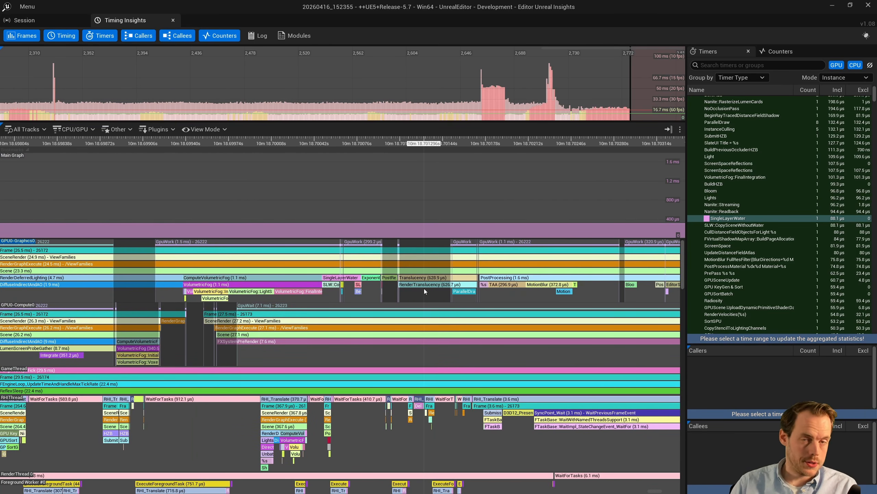
Step: Switch to Rider and search the solution files for r.Water.SingleLayer.DistanceFieldShadow
{"action": "key", "text": "alt+Tab"}
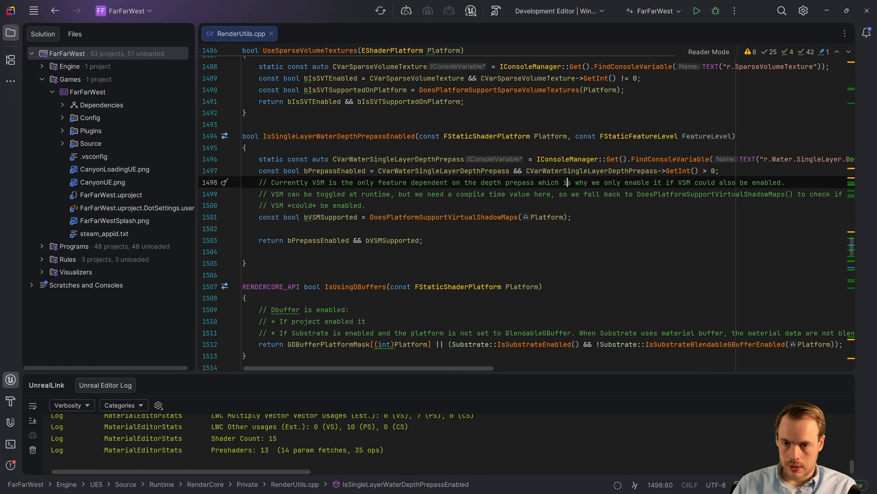
{"action": "left_click", "coordinate": [338, 254]}
{"action": "key", "text": "ctrl+shift+f"}
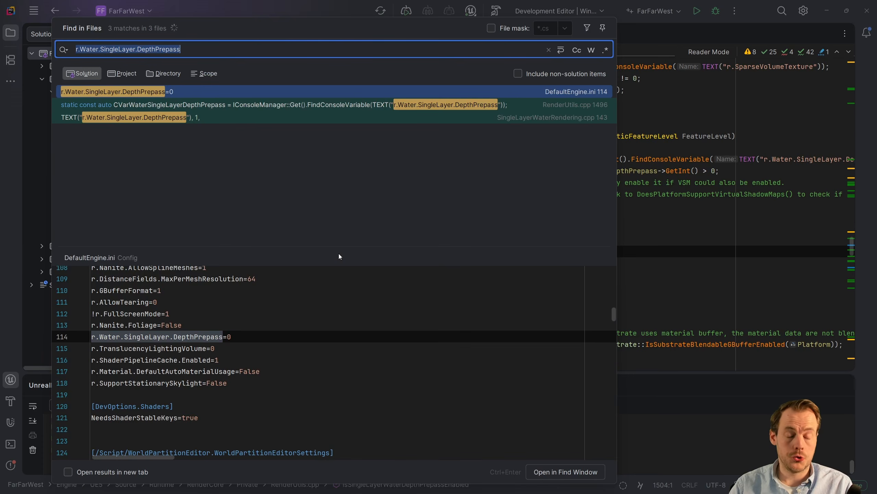
{"action": "type", "text": "r.Water.SingleLayer.DistanceFieldShadow"}
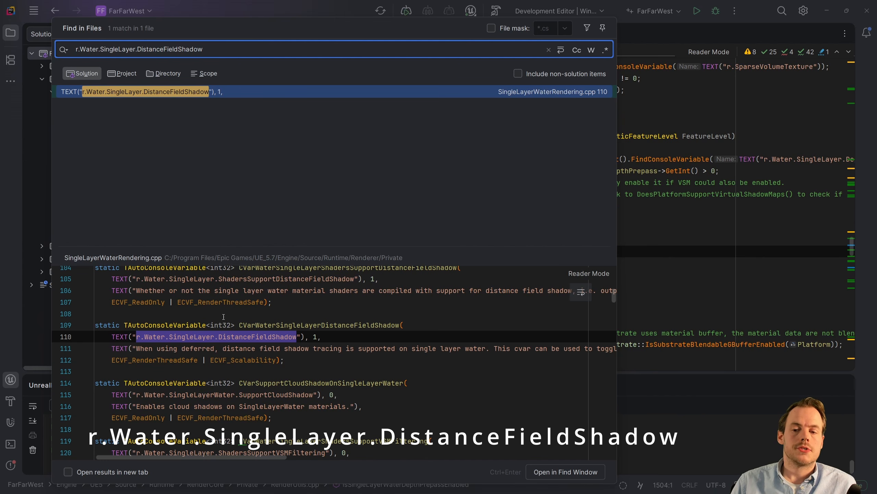
{"action": "left_click", "coordinate": [279, 359]}
{"action": "left_click", "coordinate": [252, 348]}
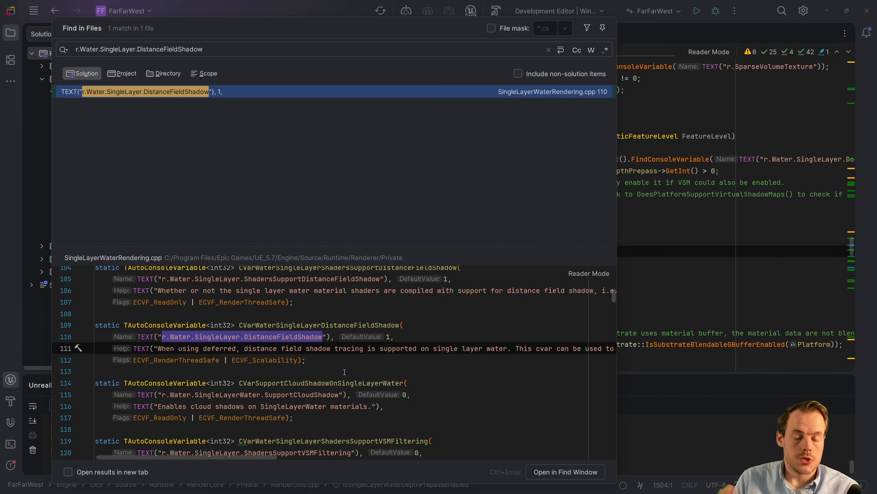
Step: Examine the r.Water.SingleLayer.DistanceFieldShadow definition and its neighbouring variables in the SingleLayerWaterRendering.cpp preview
{"action": "scroll", "coordinate": [304, 382], "scroll_direction": "up", "scroll_amount": 2}
{"action": "left_click", "coordinate": [308, 379]}
{"action": "scroll", "coordinate": [308, 379], "scroll_direction": "down", "scroll_amount": 2}
{"action": "scroll", "coordinate": [298, 367], "scroll_direction": "up", "scroll_amount": 1}
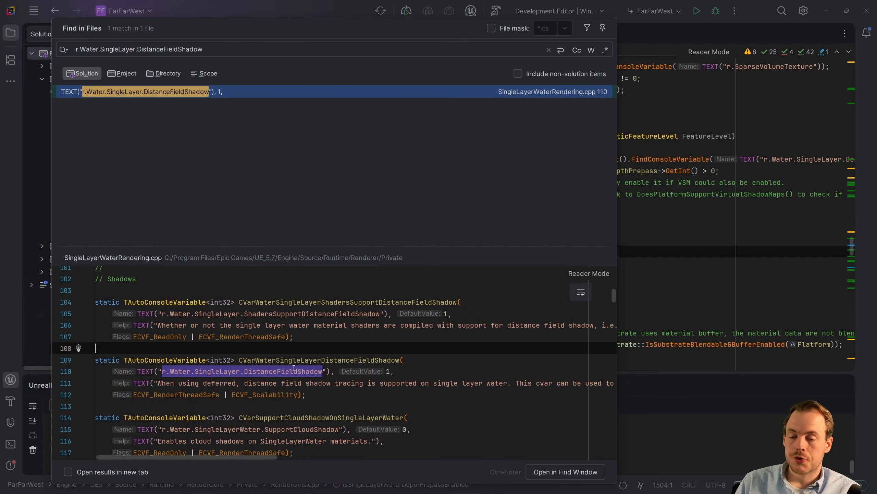
{"action": "scroll", "coordinate": [297, 367], "scroll_direction": "down", "scroll_amount": 1}
{"action": "left_click", "coordinate": [294, 347]}
{"action": "left_click_drag", "start_coordinate": [321, 337], "coordinate": [155, 337]}
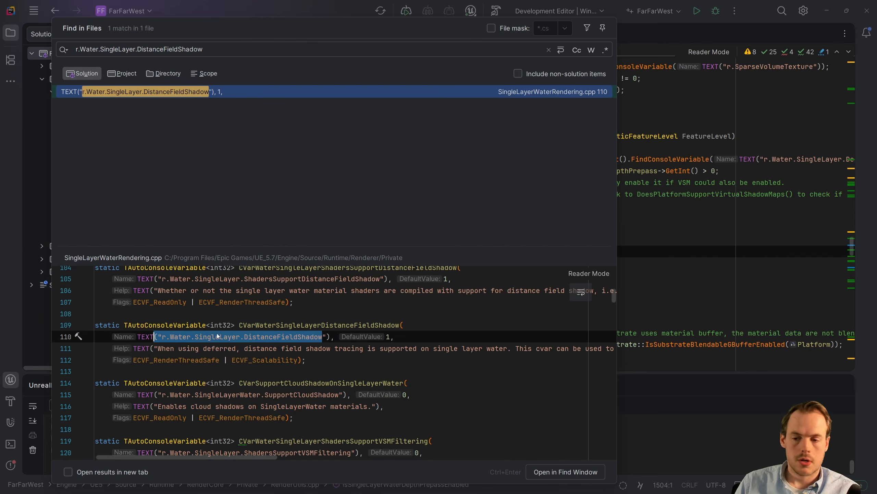
{"action": "left_click", "coordinate": [382, 314]}
{"action": "scroll", "coordinate": [383, 315], "scroll_direction": "up", "scroll_amount": 1}
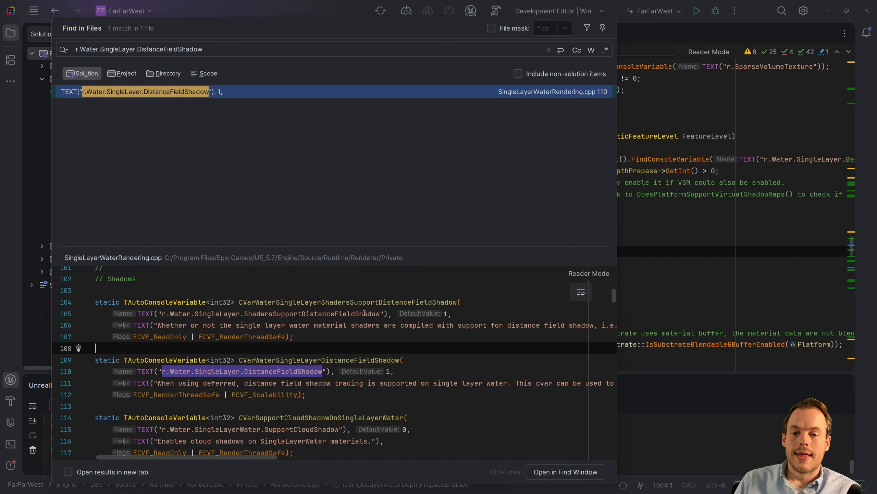
Step: Compare the description and flags of r.Water.SingleLayer.ShadersSupportDistanceFieldShadow with those of r.Water.SingleLayer.DistanceFieldShadow
{"action": "left_click_drag", "start_coordinate": [380, 314], "coordinate": [162, 313]}
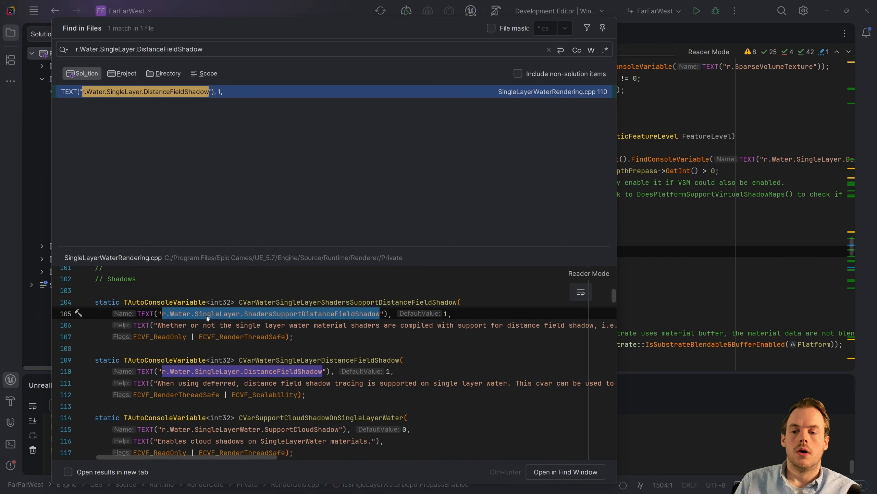
{"action": "left_click_drag", "start_coordinate": [573, 325], "coordinate": [348, 325]}
{"action": "left_click", "coordinate": [415, 337]}
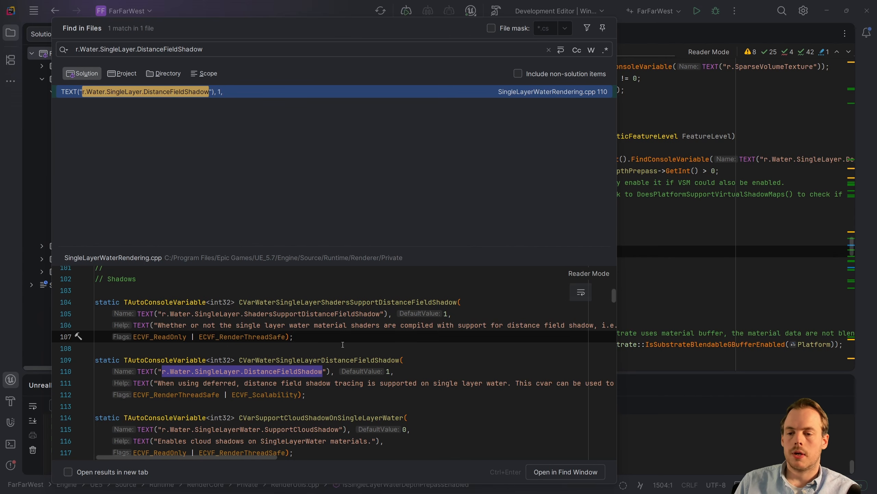
{"action": "left_click_drag", "start_coordinate": [377, 314], "coordinate": [174, 314]}
{"action": "left_click", "coordinate": [194, 313]}
{"action": "left_click_drag", "start_coordinate": [323, 371], "coordinate": [162, 372]}
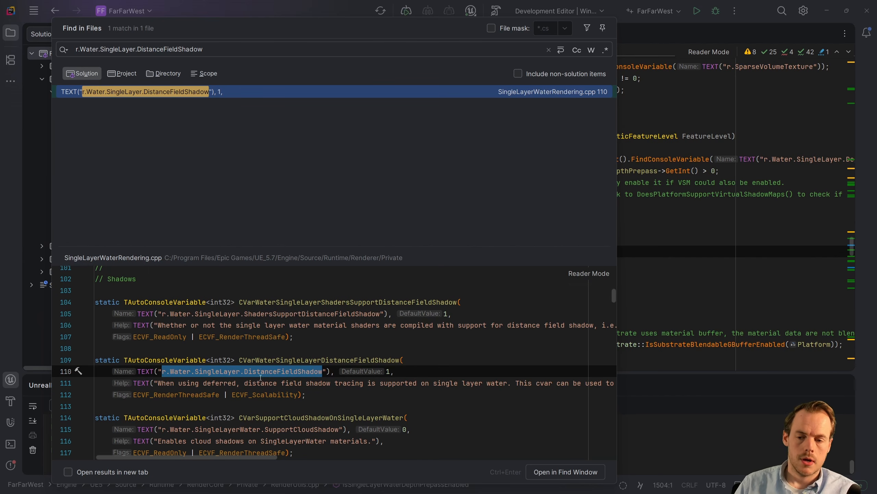
{"action": "left_click", "coordinate": [296, 395]}
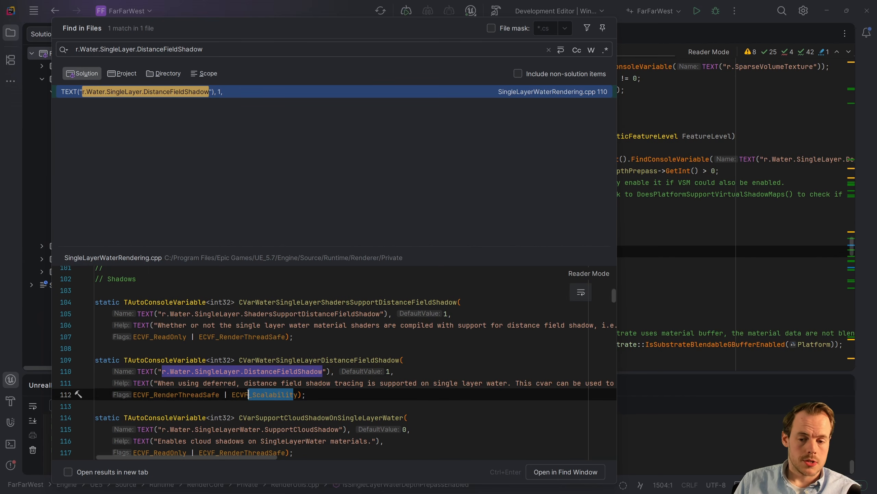
{"action": "left_click_drag", "start_coordinate": [381, 314], "coordinate": [162, 313]}
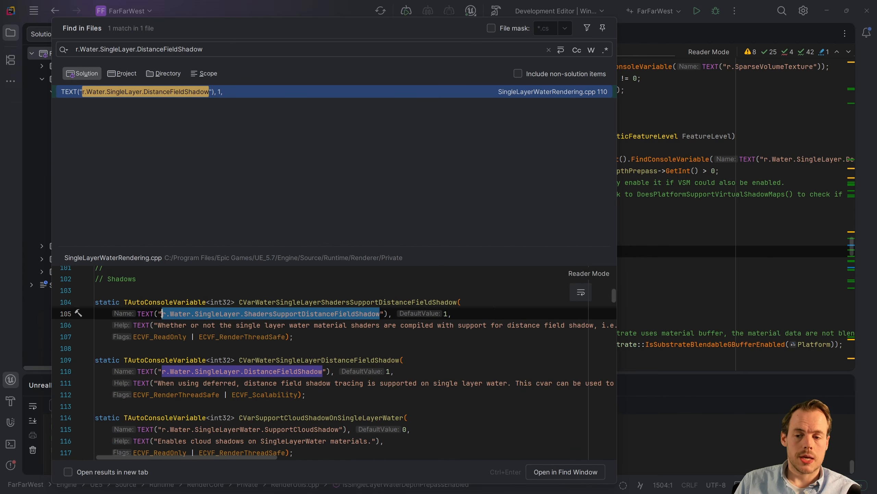
{"action": "mouse_move", "coordinate": [181, 332]}
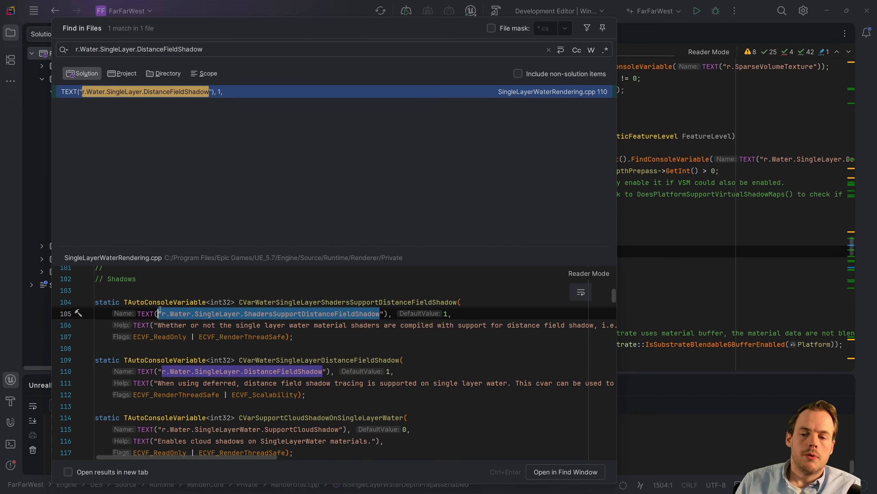
Step: Look through the other r.Water.SingleLayer console variables above the shadow section, up to the reflection technique setting
{"action": "scroll", "coordinate": [296, 310], "scroll_direction": "down", "scroll_amount": 1}
{"action": "scroll", "coordinate": [296, 309], "scroll_direction": "up", "scroll_amount": 1}
{"action": "left_click", "coordinate": [327, 372]}
{"action": "scroll", "coordinate": [327, 370], "scroll_direction": "up", "scroll_amount": 7}
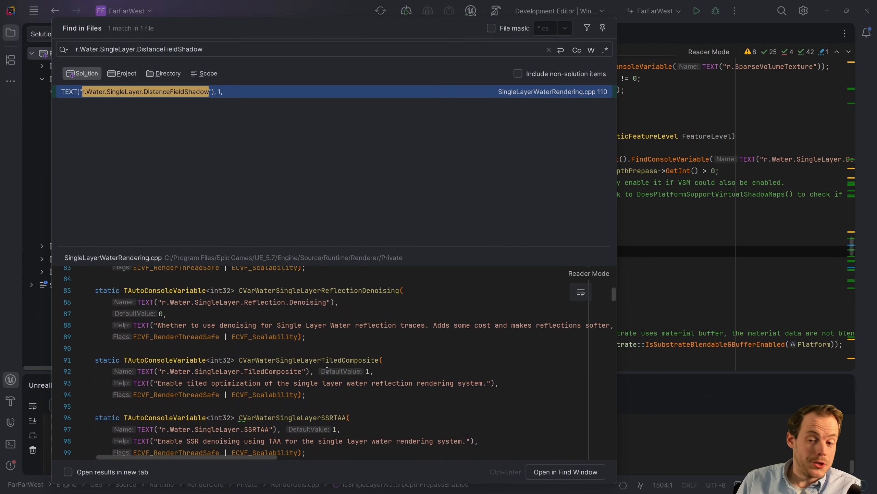
{"action": "left_click_drag", "start_coordinate": [162, 337], "coordinate": [240, 336]}
{"action": "scroll", "coordinate": [358, 359], "scroll_direction": "up", "scroll_amount": 2}
{"action": "scroll", "coordinate": [357, 359], "scroll_direction": "up", "scroll_amount": 6}
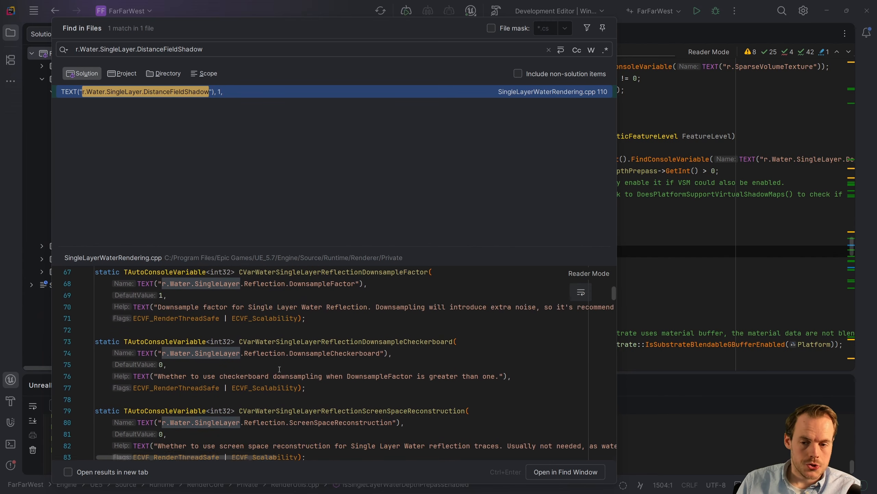
{"action": "left_click", "coordinate": [278, 360]}
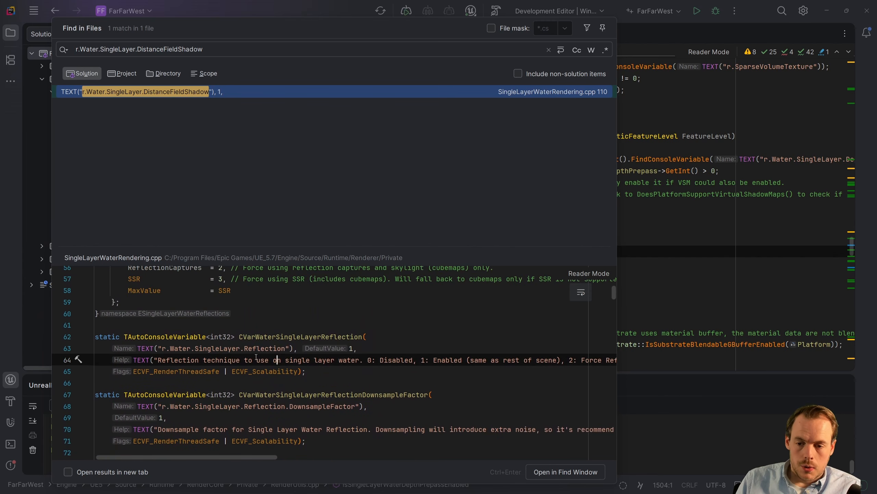
Step: Search the solution for r.Water.SingleLayer.Reflection and examine its values per EffectsQuality level in DefaultScalability.ini
{"action": "left_click_drag", "start_coordinate": [285, 348], "coordinate": [161, 348]}
{"action": "key", "text": "ctrl+c"}
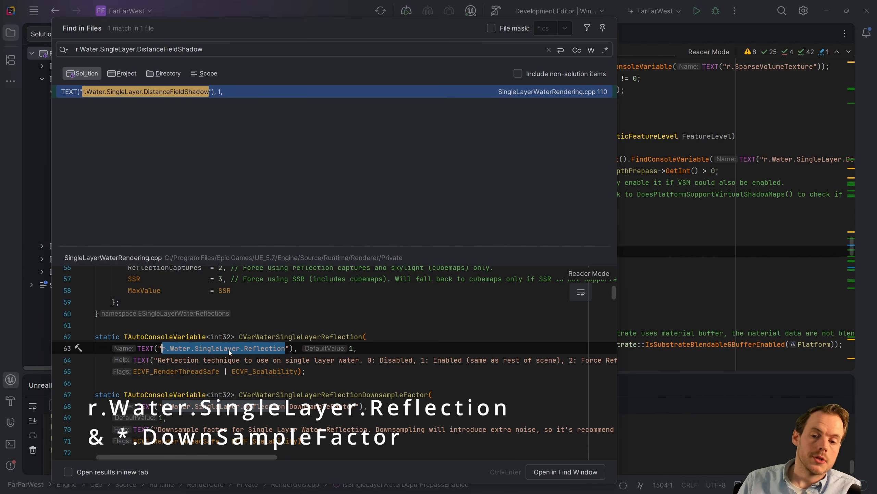
{"action": "left_click_drag", "start_coordinate": [203, 49], "coordinate": [74, 48]}
{"action": "key", "text": "ctrl+v"}
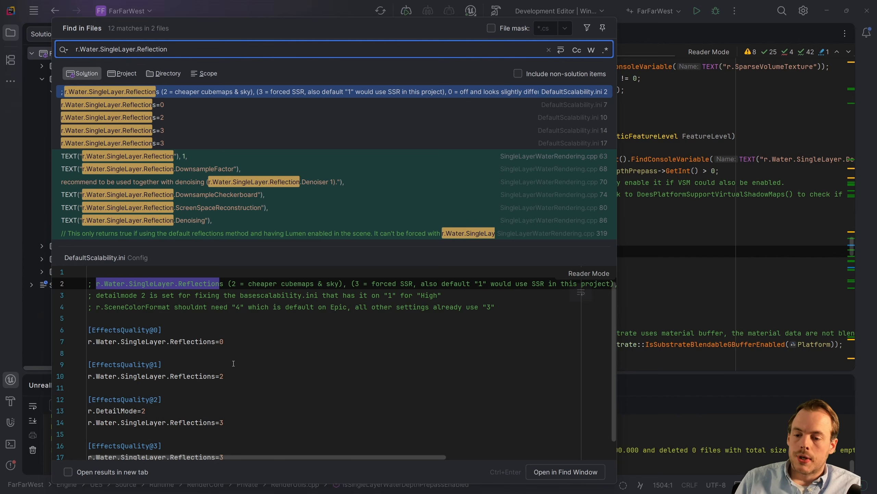
{"action": "scroll", "coordinate": [208, 319], "scroll_direction": "down", "scroll_amount": 1}
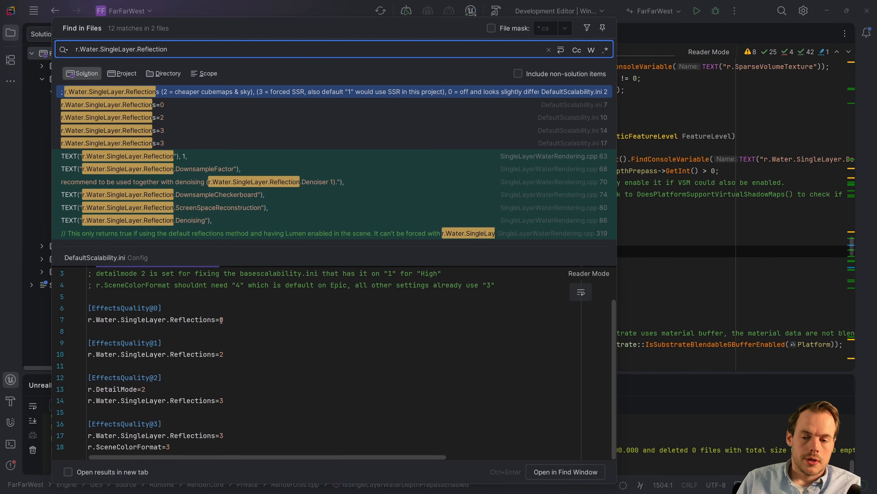
{"action": "left_click", "coordinate": [209, 320]}
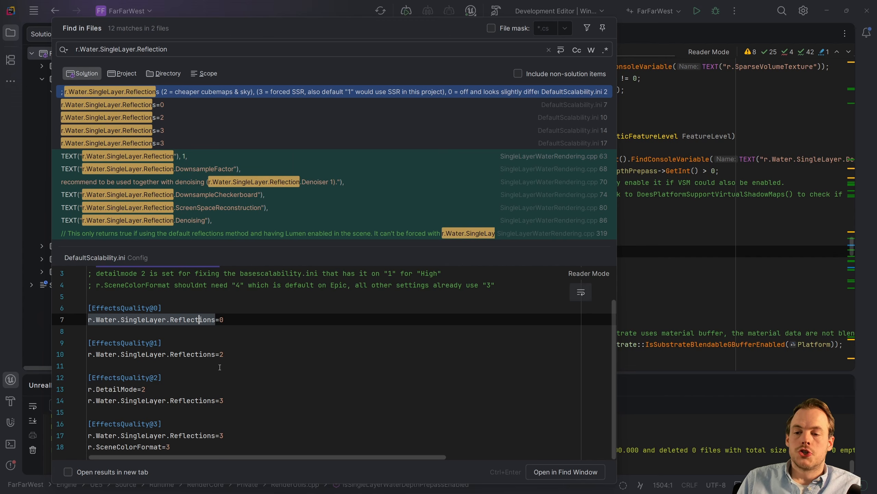
{"action": "left_click", "coordinate": [182, 401]}
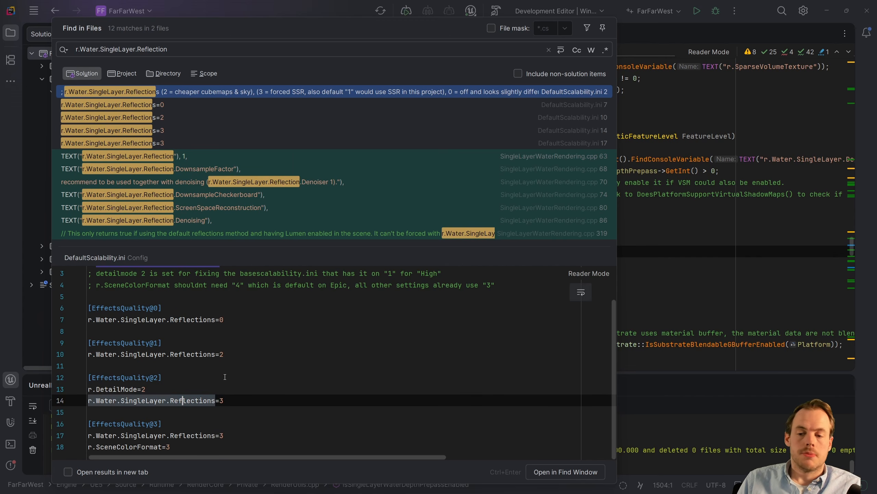
{"action": "key", "text": "Escape"}
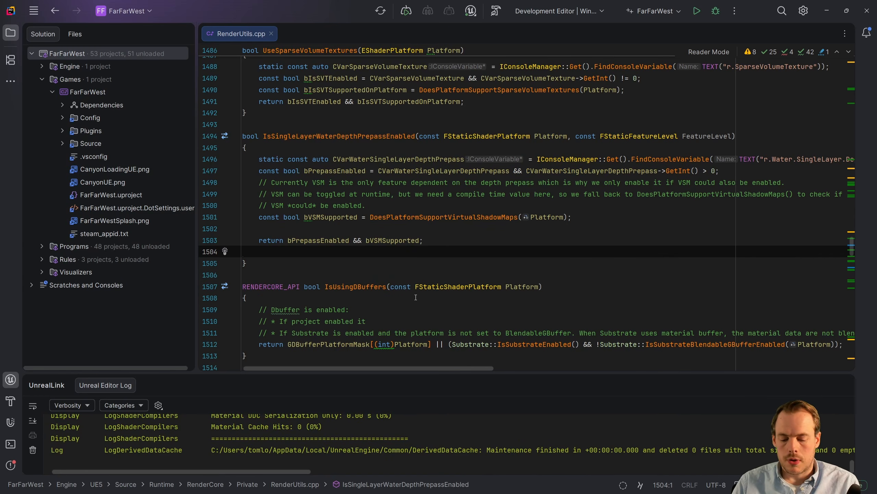
Step: Preview the r.Water.SingleLayer.Reflection definition in SingleLayerWaterRendering.cpp and read the help text describing its reflection modes
{"action": "key", "text": "ctrl+shift+f"}
{"action": "left_click", "coordinate": [178, 159]}
{"action": "left_click_drag", "start_coordinate": [234, 457], "coordinate": [298, 457]}
{"action": "left_click_drag", "start_coordinate": [233, 348], "coordinate": [365, 347]}
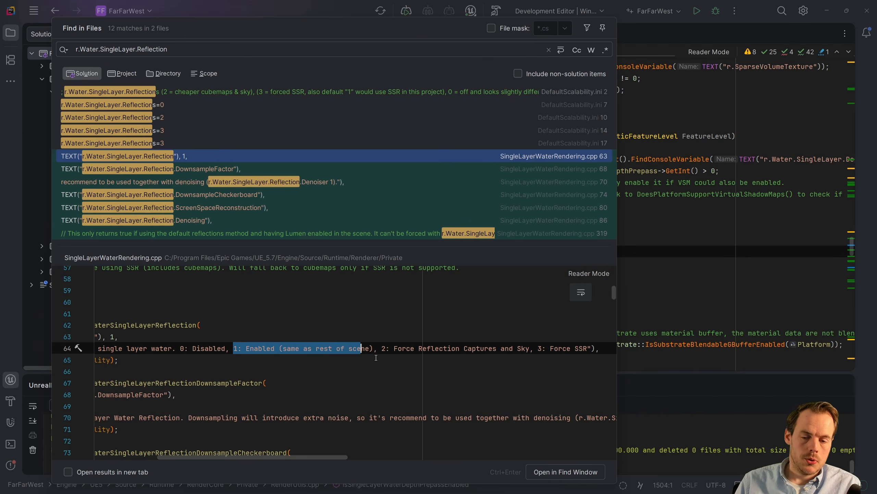
{"action": "scroll", "coordinate": [346, 349], "scroll_direction": "right", "scroll_amount": 4}
{"action": "left_click_drag", "start_coordinate": [250, 348], "coordinate": [332, 354]}
{"action": "left_click", "coordinate": [332, 353]}
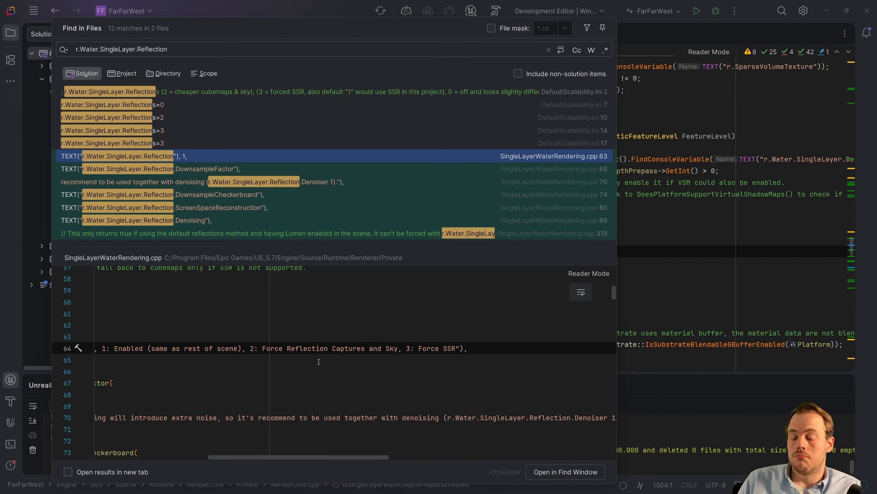
{"action": "scroll", "coordinate": [329, 352], "scroll_direction": "left", "scroll_amount": 1}
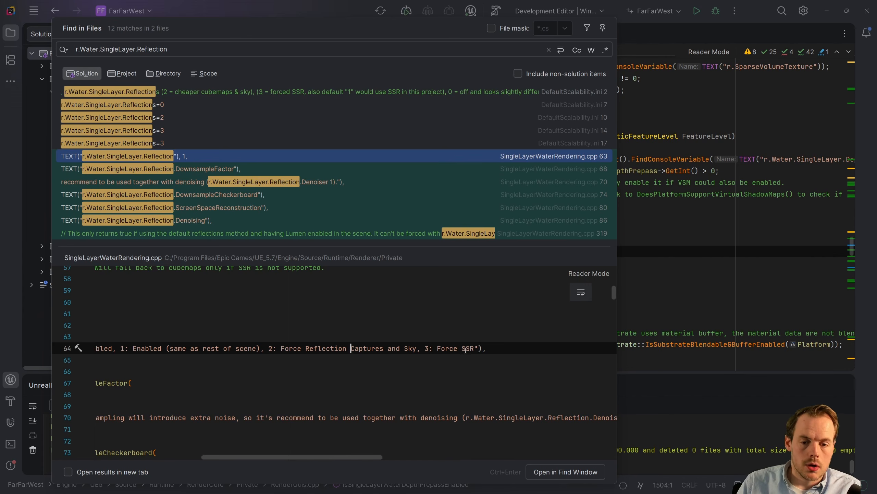
{"action": "left_click_drag", "start_coordinate": [424, 348], "coordinate": [474, 348]}
{"action": "left_click", "coordinate": [444, 361]}
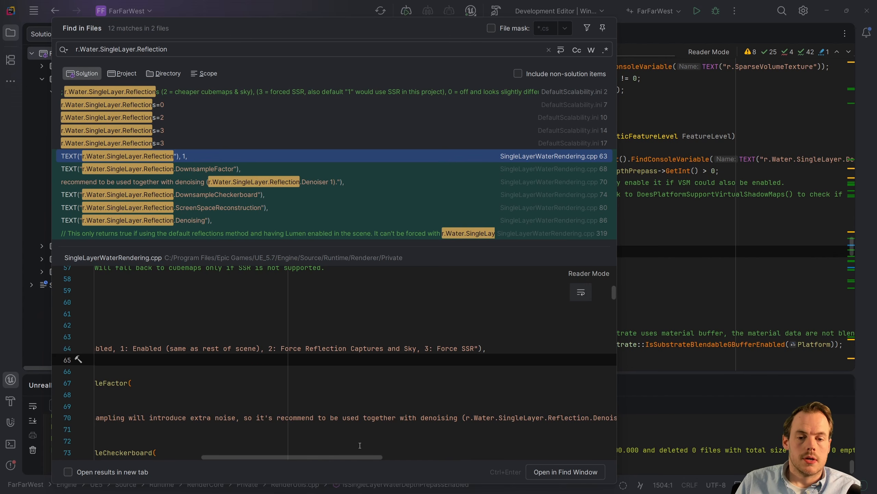
{"action": "scroll", "coordinate": [363, 443], "scroll_direction": "left", "scroll_amount": 10}
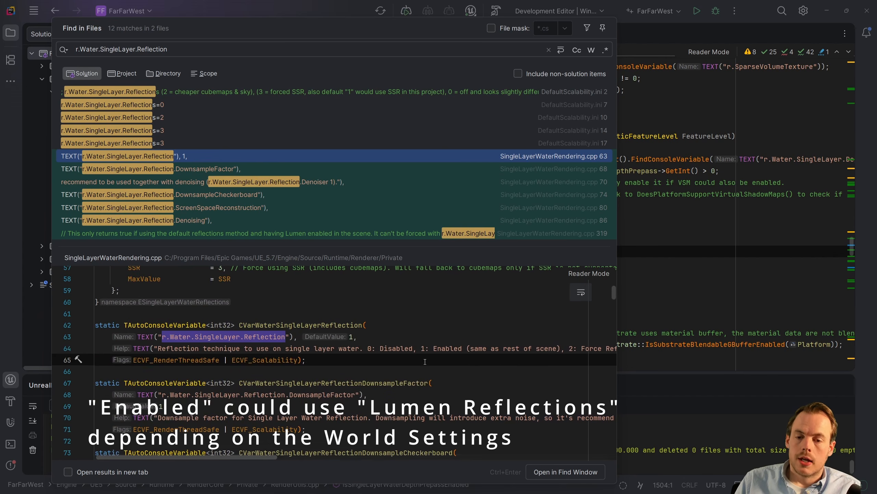
{"action": "left_click", "coordinate": [474, 349]}
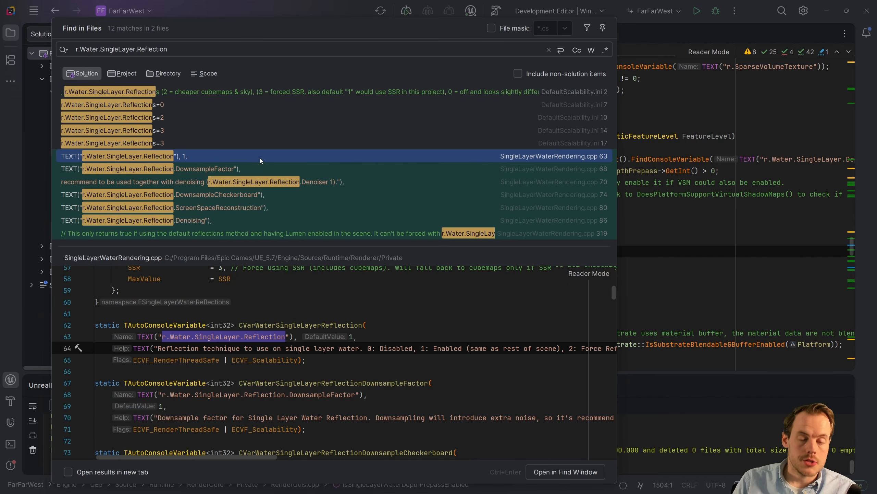
Step: Search the solution for r.DistanceFieldShadowing and preview its match at line 190 of BaseScalability.ini
{"action": "left_click", "coordinate": [169, 53]}
{"action": "key", "text": "ctrl+a"}
{"action": "type", "text": "r.DistanceFieldShadowing"}
{"action": "double_click", "coordinate": [87, 49]}
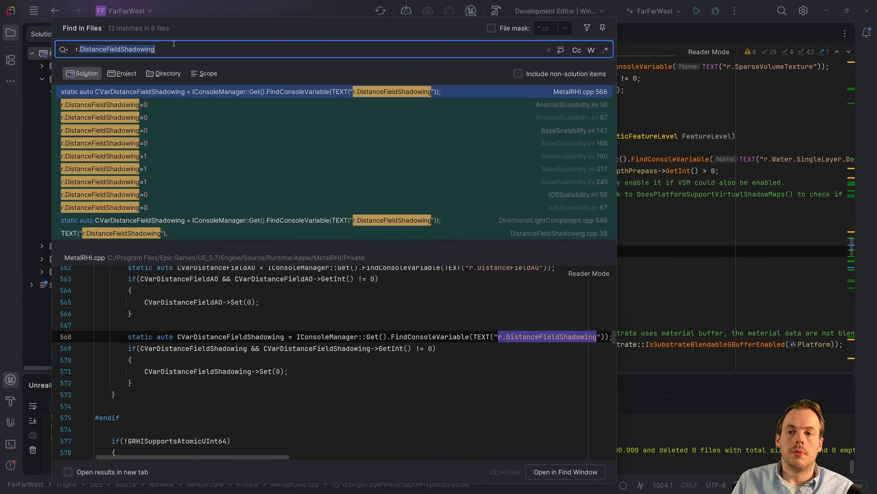
{"action": "left_click_drag", "start_coordinate": [158, 49], "coordinate": [76, 51]}
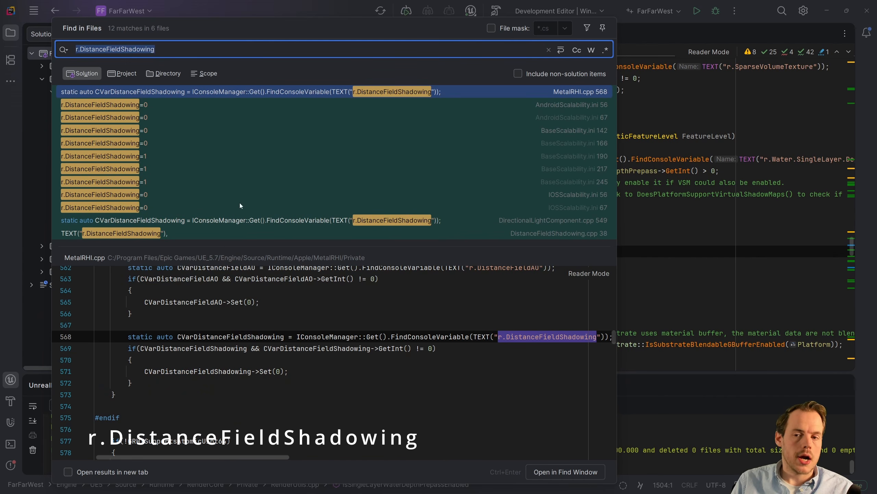
{"action": "left_click", "coordinate": [310, 157]}
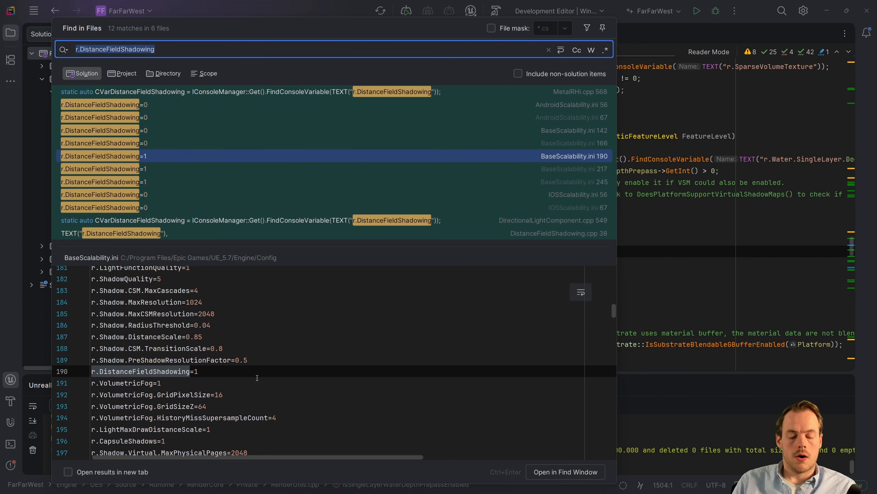
Step: Check which ShadowQuality section of BaseScalability.ini holds the previewed r.DistanceFieldShadowing setting and select that line
{"action": "scroll", "coordinate": [101, 423], "scroll_direction": "up", "scroll_amount": 1}
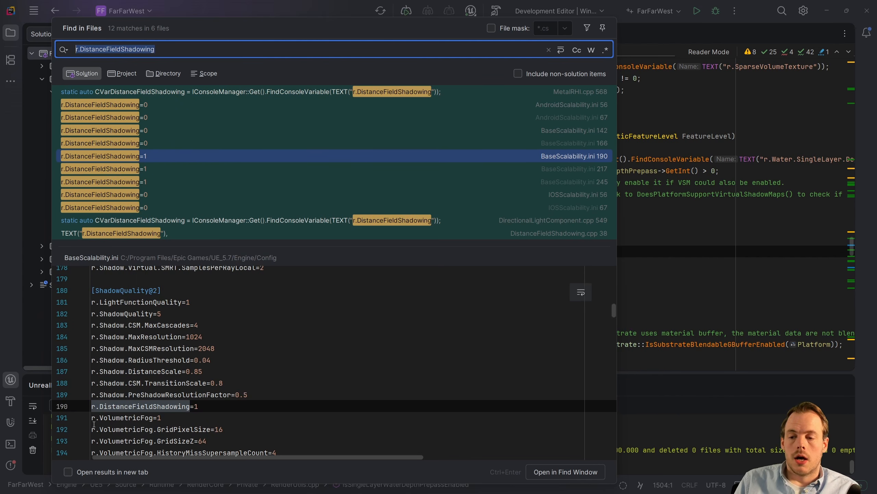
{"action": "left_click_drag", "start_coordinate": [200, 410], "coordinate": [92, 409]}
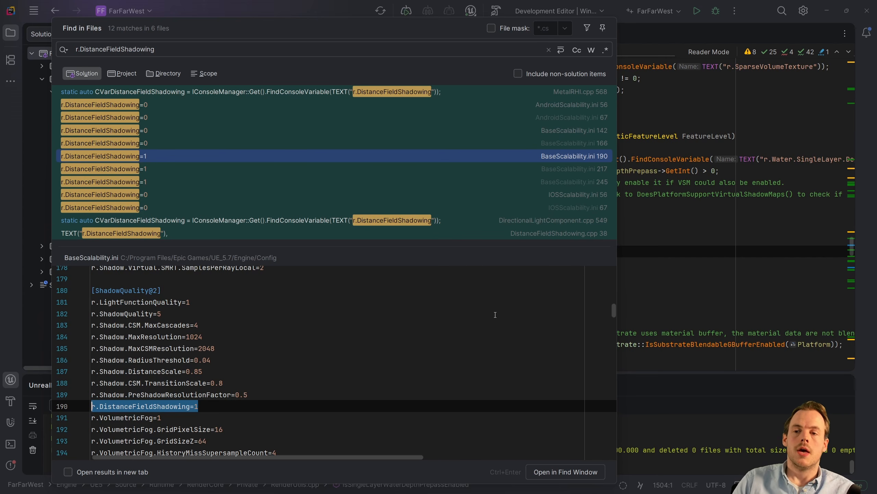
Step: Switch to Unreal Insights and examine the DistanceFieldShadows pass under ShadowProjectionOnOpaque in the GPU graphics track
{"action": "key", "text": "alt+Tab"}
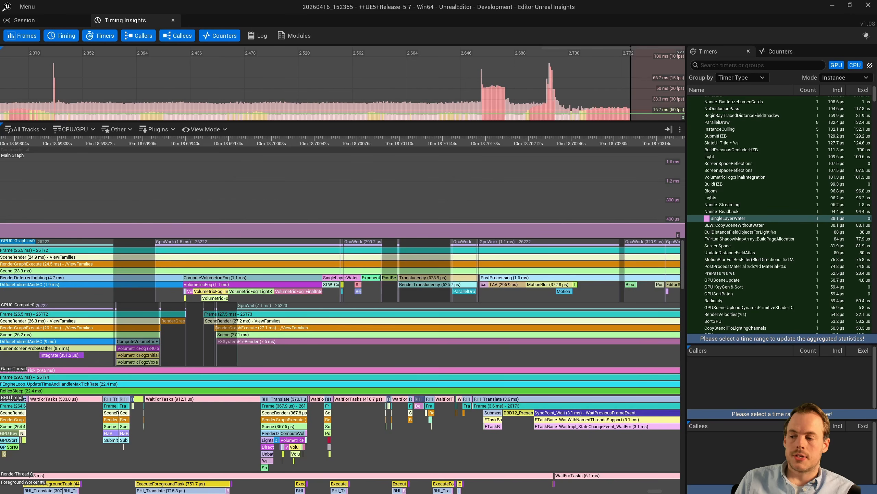
{"action": "scroll", "coordinate": [230, 310], "scroll_direction": "down", "scroll_amount": 2}
{"action": "left_click_drag", "start_coordinate": [135, 306], "coordinate": [549, 269]}
{"action": "scroll", "coordinate": [327, 294], "scroll_direction": "up", "scroll_amount": 1}
{"action": "scroll", "coordinate": [326, 295], "scroll_direction": "up", "scroll_amount": 6}
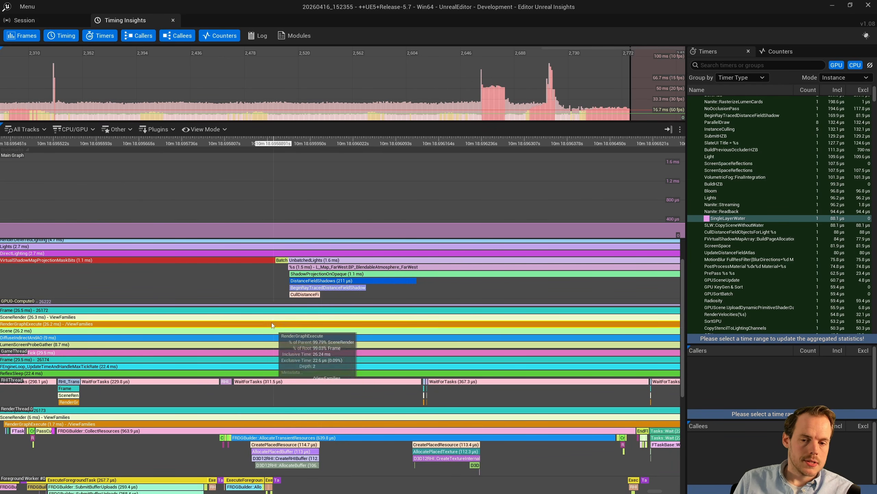
{"action": "scroll", "coordinate": [339, 289], "scroll_direction": "down", "scroll_amount": 5}
{"action": "scroll", "coordinate": [336, 287], "scroll_direction": "up", "scroll_amount": 5}
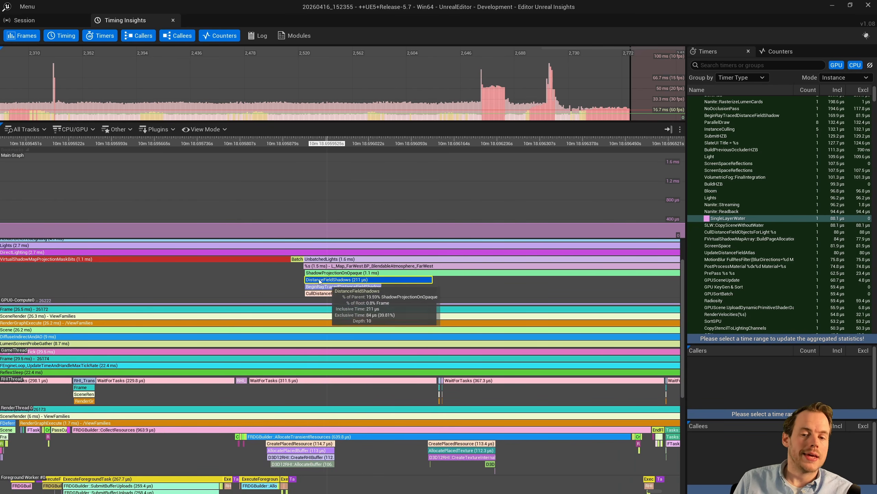
{"action": "scroll", "coordinate": [241, 277], "scroll_direction": "down", "scroll_amount": 5}
{"action": "scroll", "coordinate": [211, 287], "scroll_direction": "down", "scroll_amount": 6}
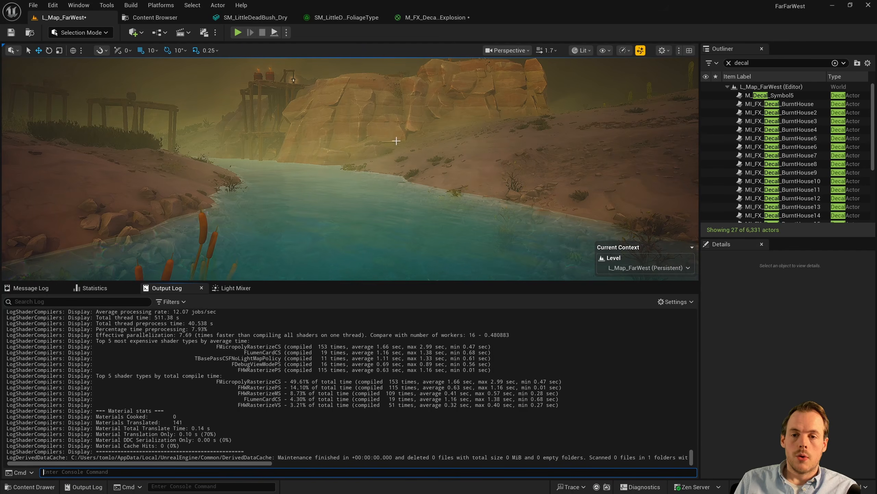
Step: Fly the level viewport camera away from the river to an elevated overview of the cactus hill and the town
{"action": "right_click_drag", "start_coordinate": [391, 141], "coordinate": [397, 159]}
{"action": "scroll", "coordinate": [398, 159], "scroll_direction": "up", "scroll_amount": 2}
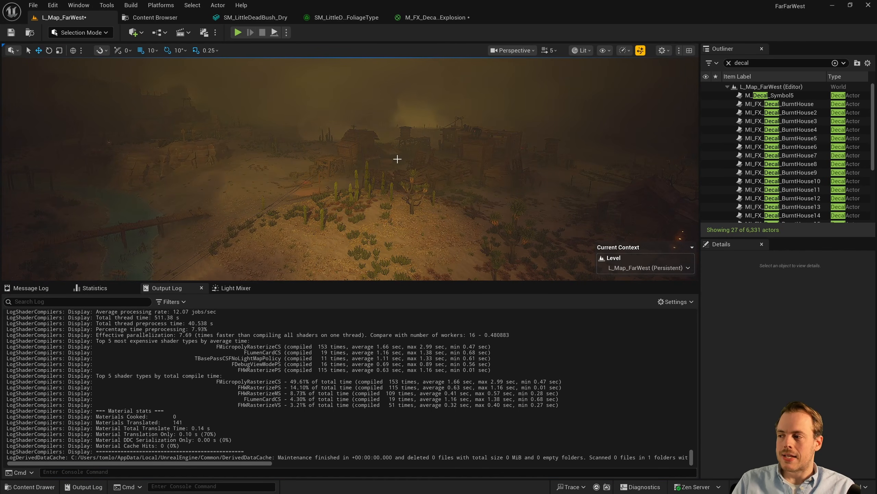